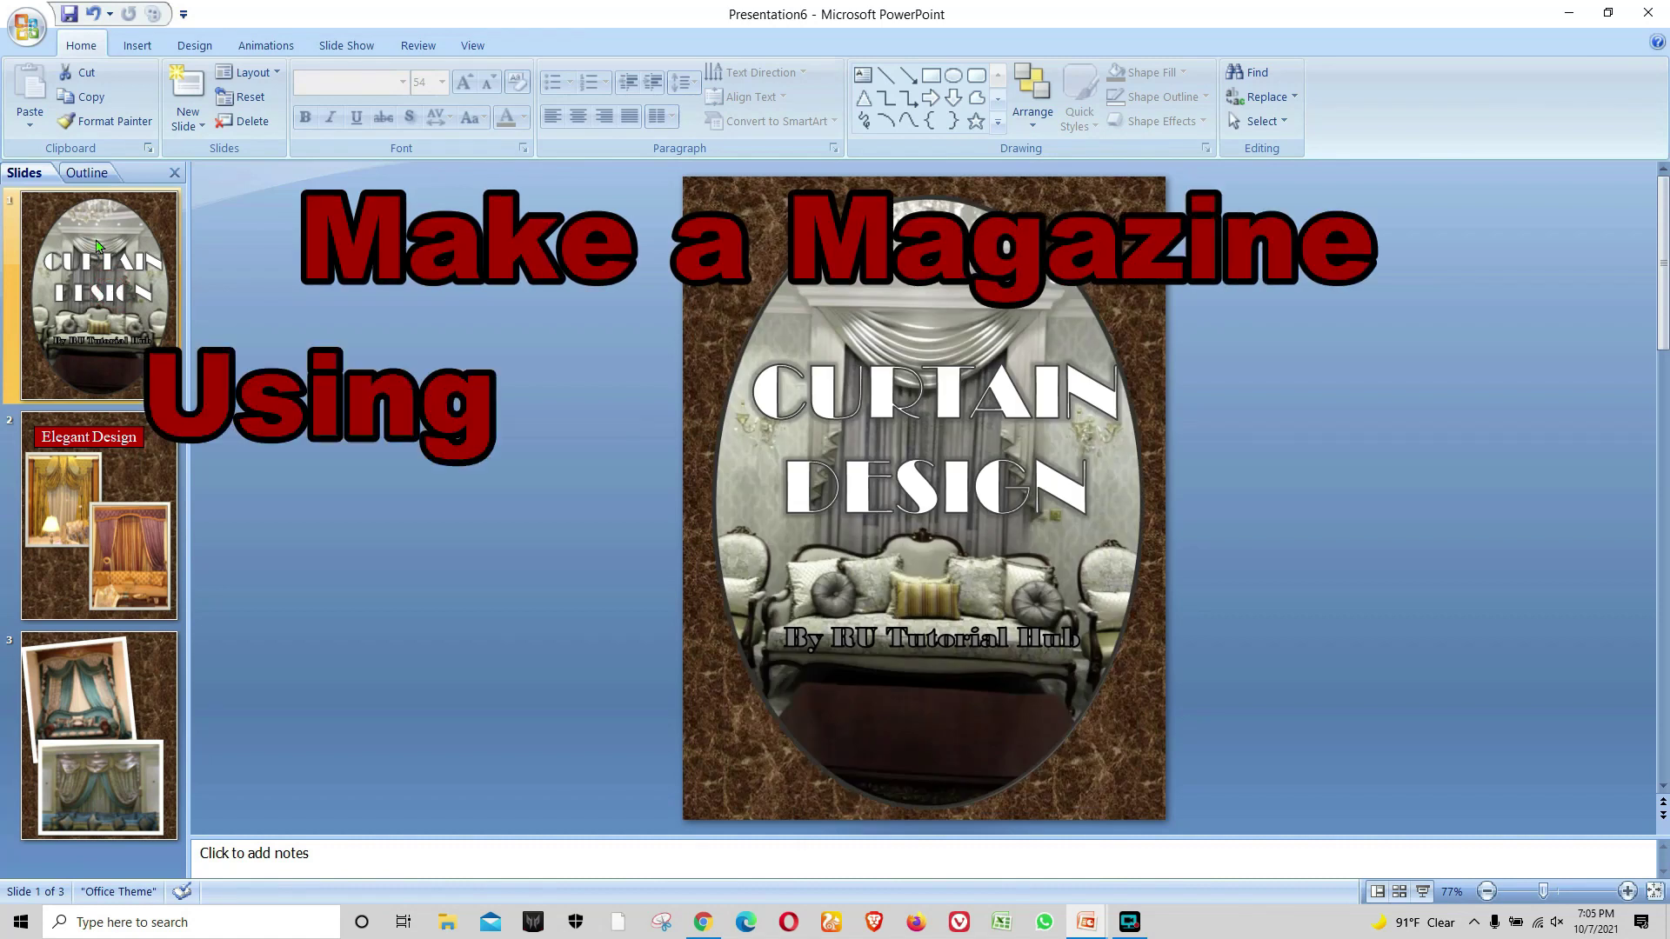
Play the magazine as a slide show and advance past the last slide to end it
{"action": "left_click", "coordinate": [1424, 893]}
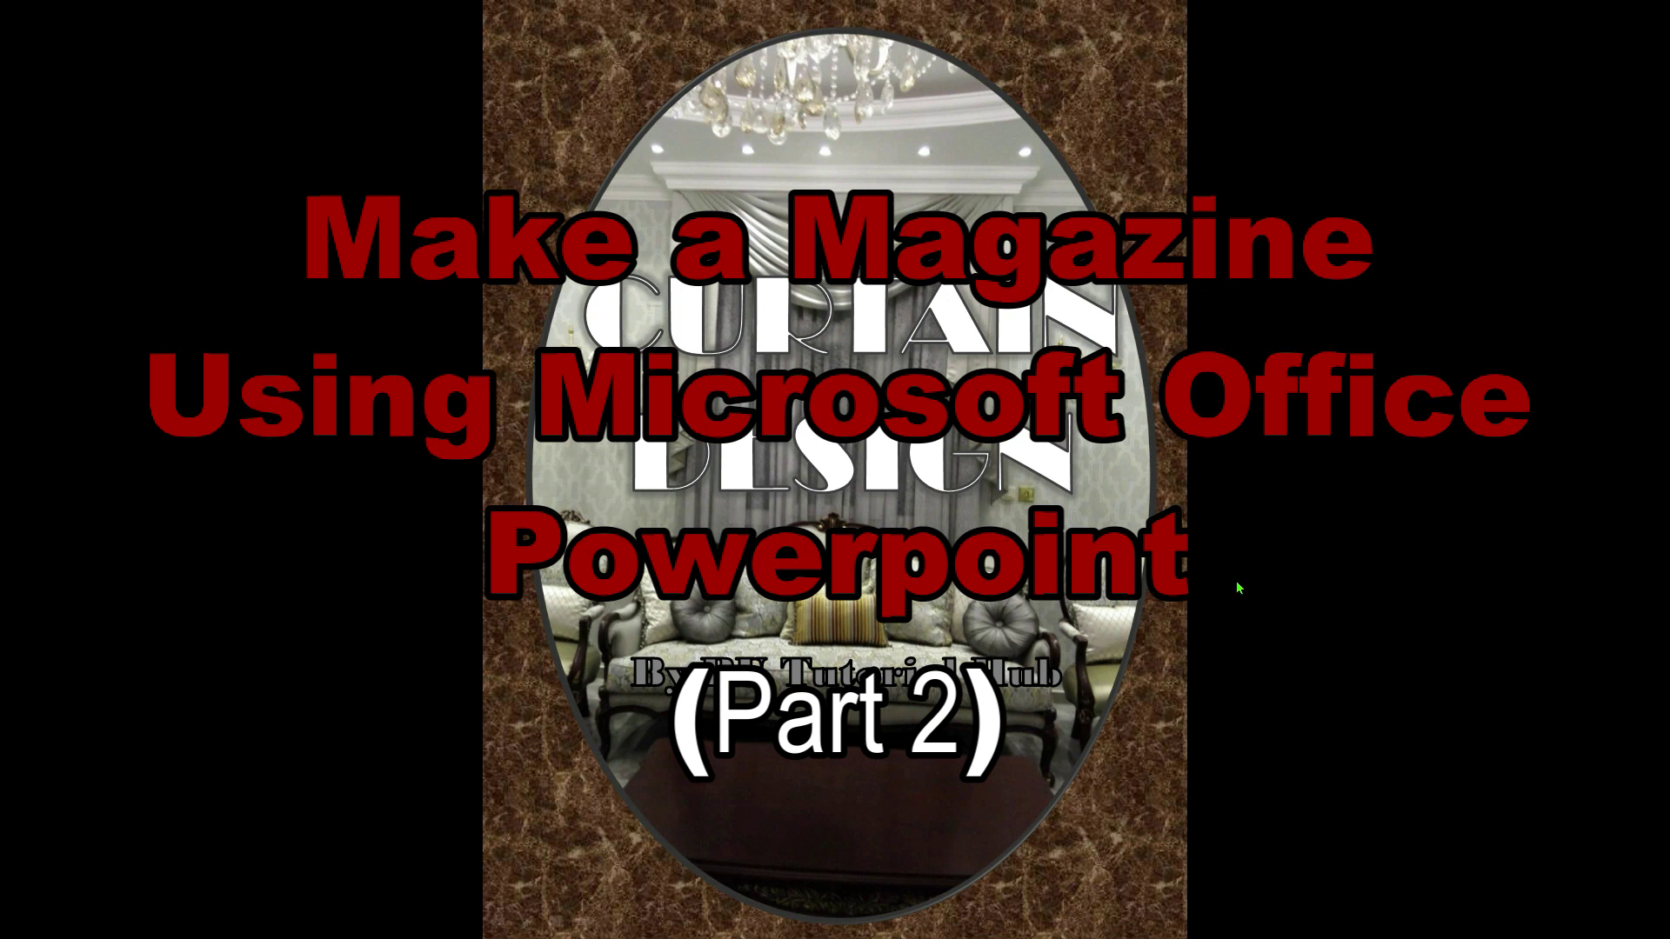
{"action": "left_click", "coordinate": [1239, 587]}
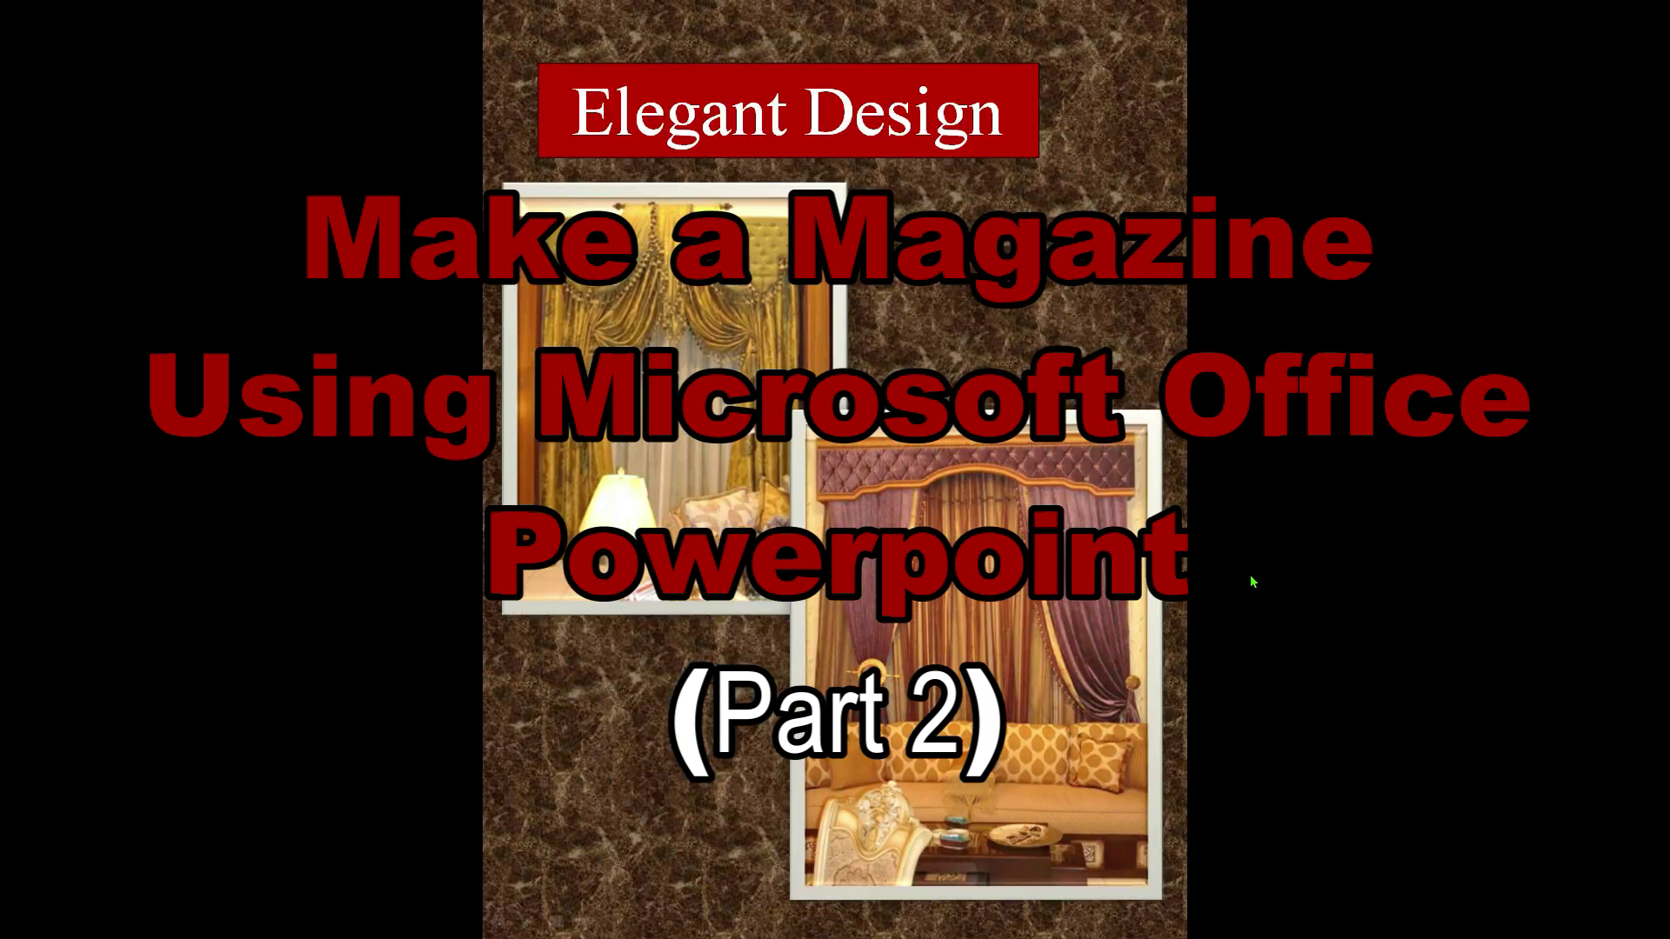
{"action": "left_click", "coordinate": [1253, 581]}
{"action": "left_click", "coordinate": [1252, 581]}
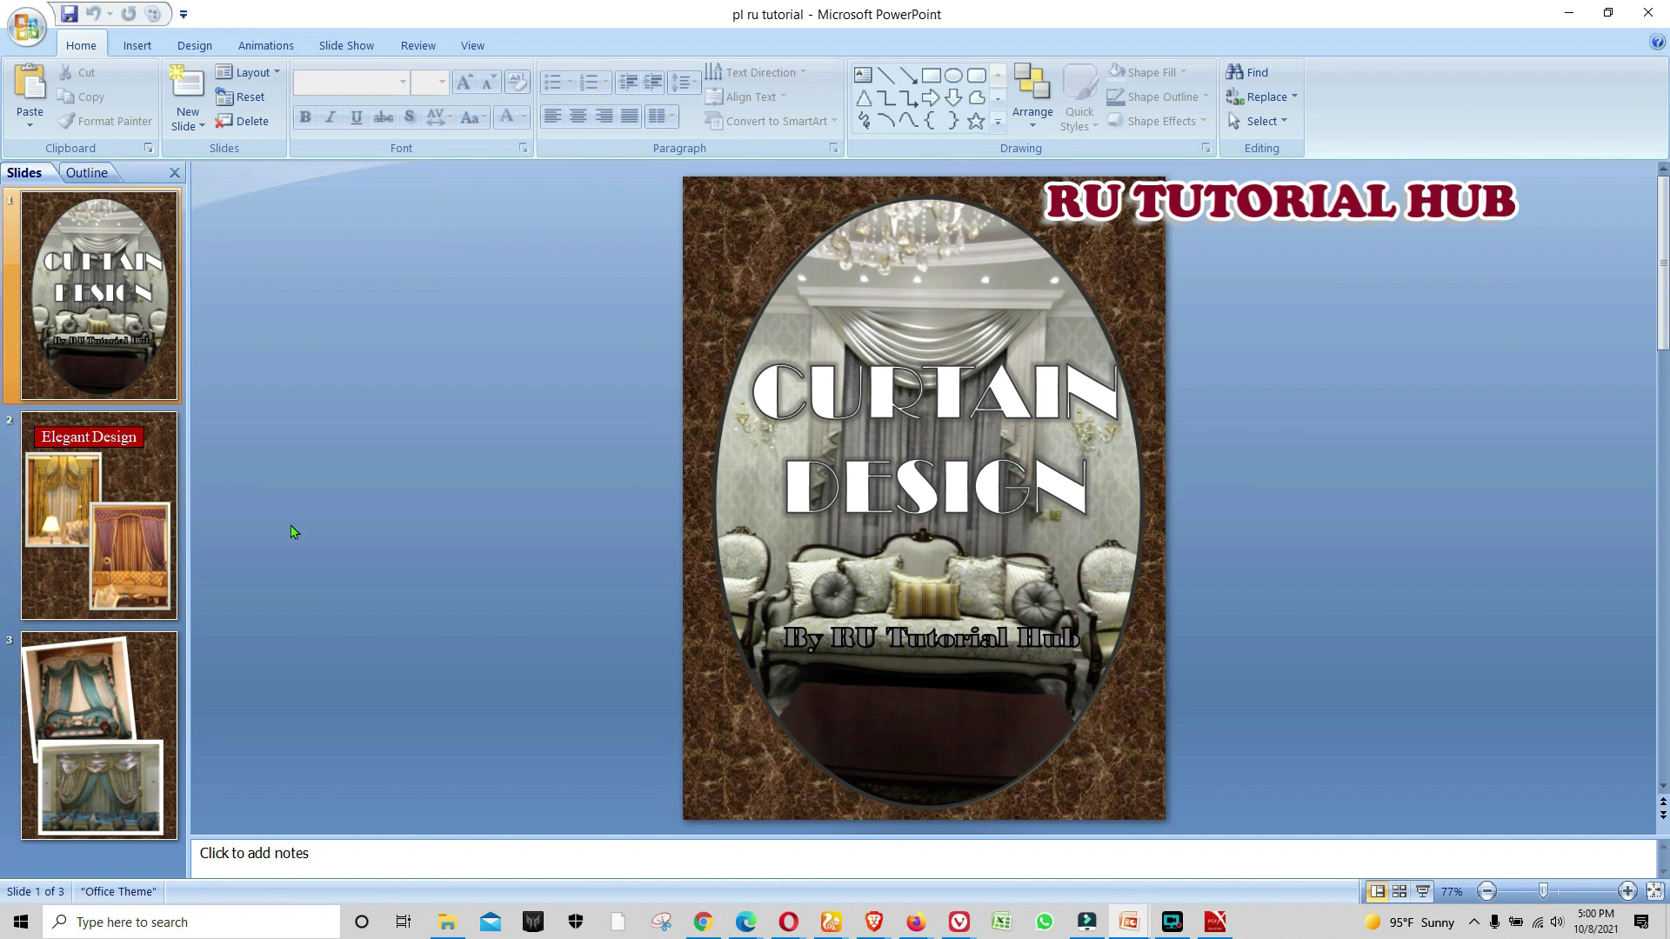
Select slide 3 in the Slides pane, passing slide 2 on the way
{"action": "left_click", "coordinate": [137, 520]}
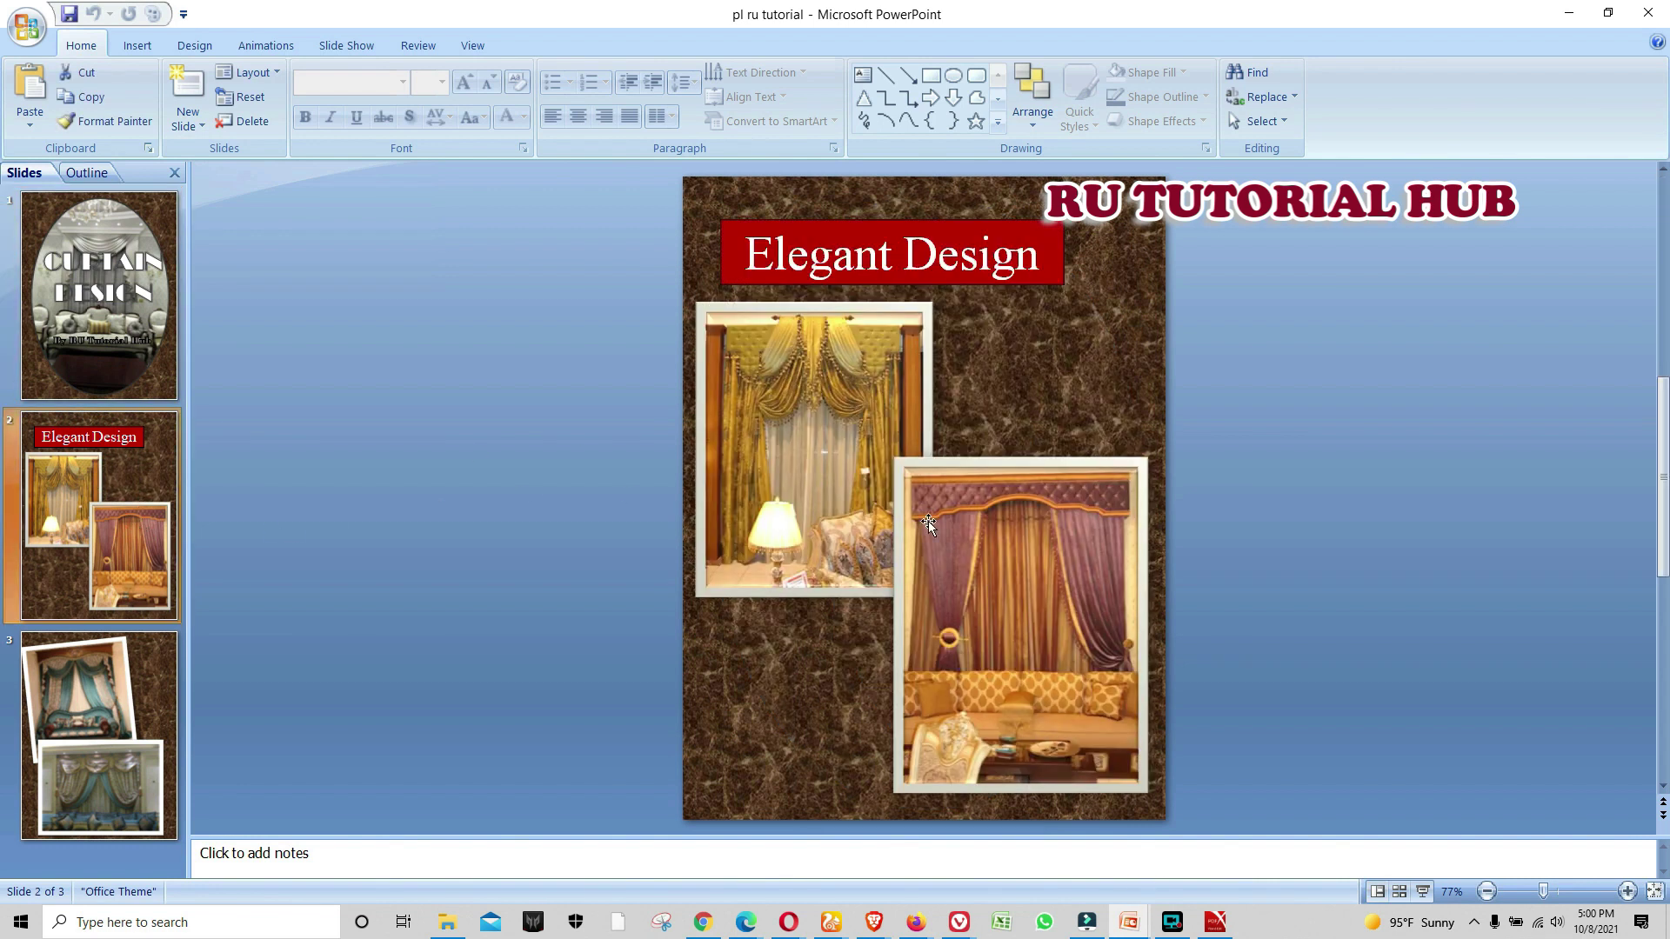
{"action": "scroll", "coordinate": [928, 520], "scroll_direction": "down", "scroll_amount": 1}
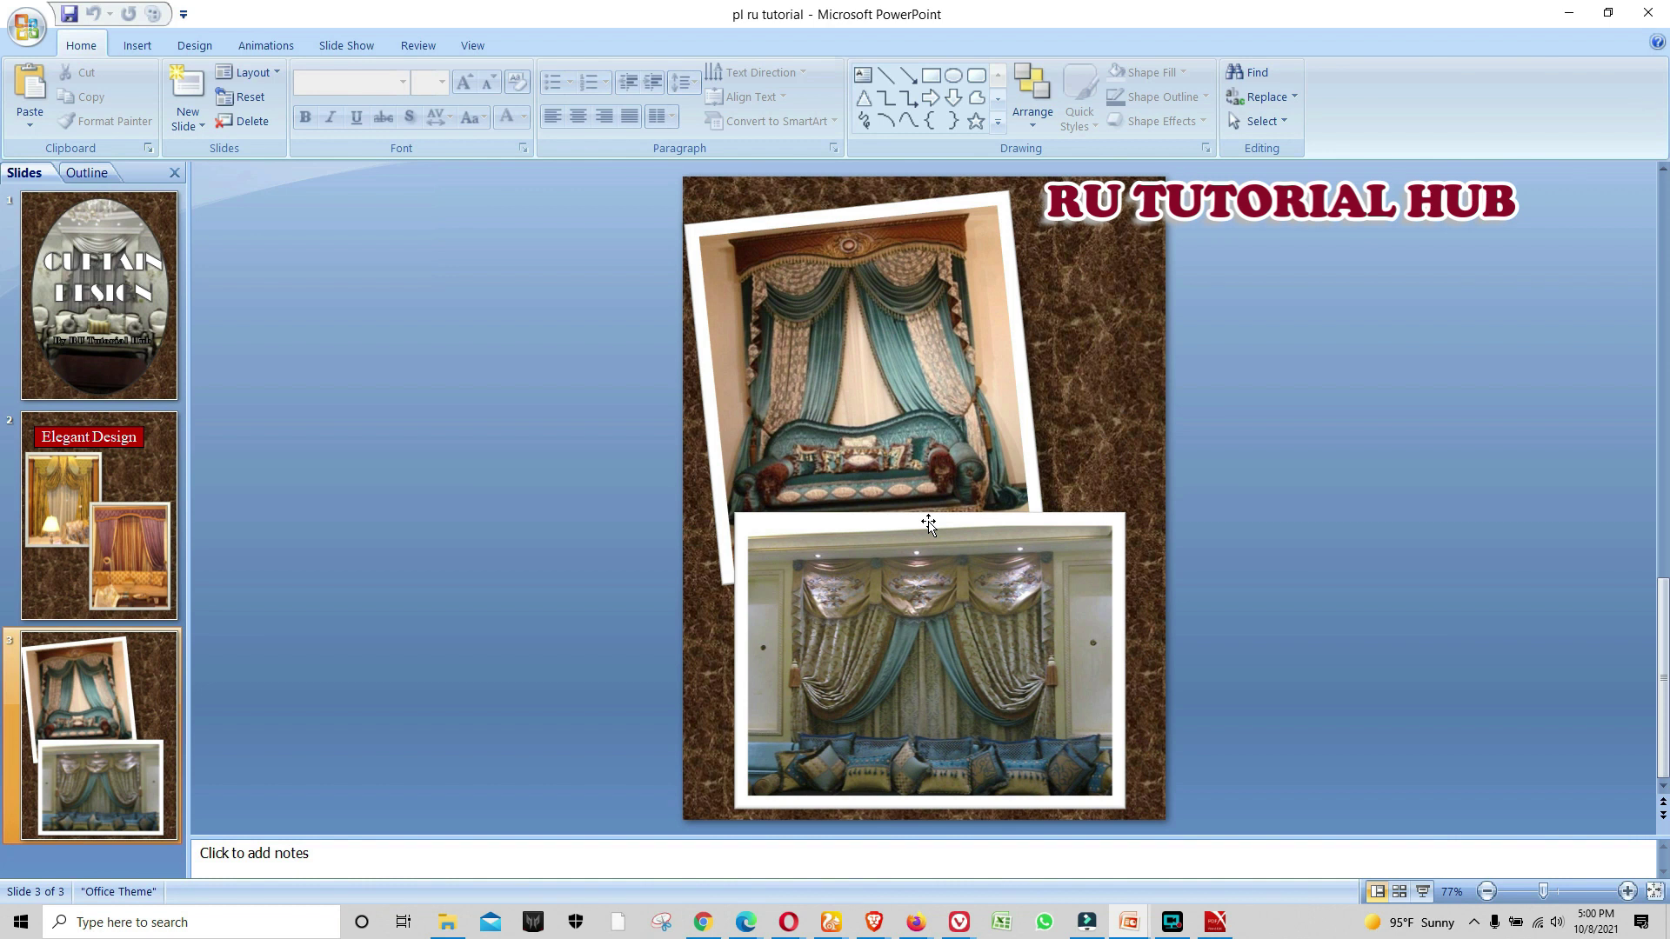
{"action": "left_click", "coordinate": [150, 673]}
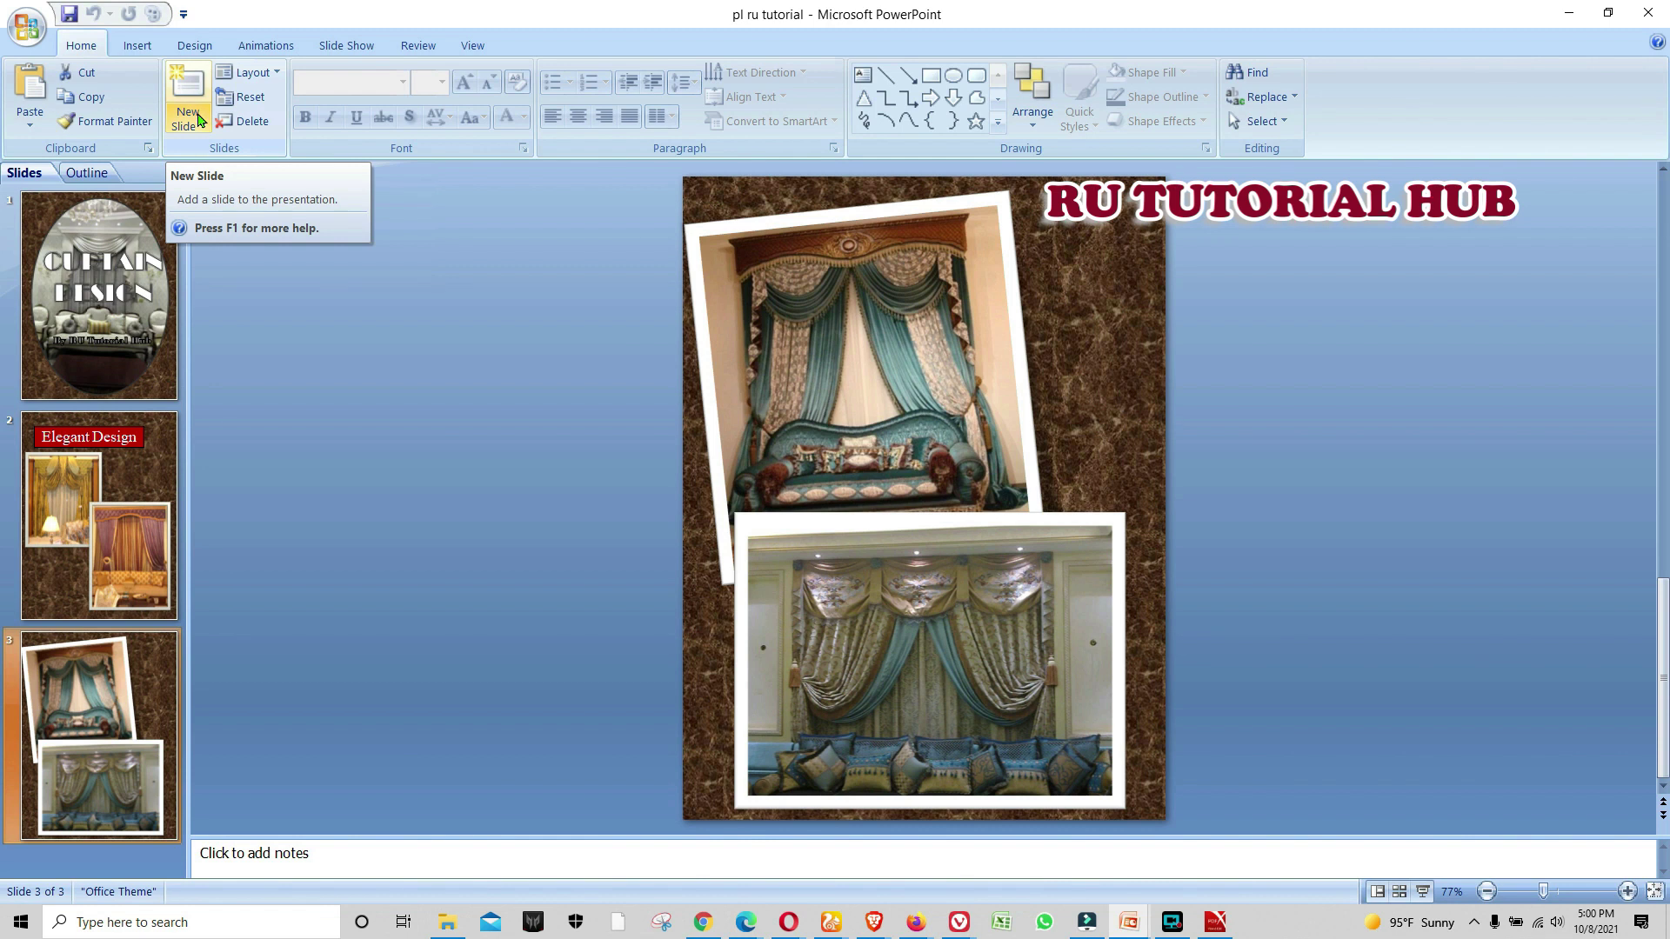
Add a Blank-layout slide after slide 3 and insert the bedroom photo with purple curtains
{"action": "left_click", "coordinate": [199, 119]}
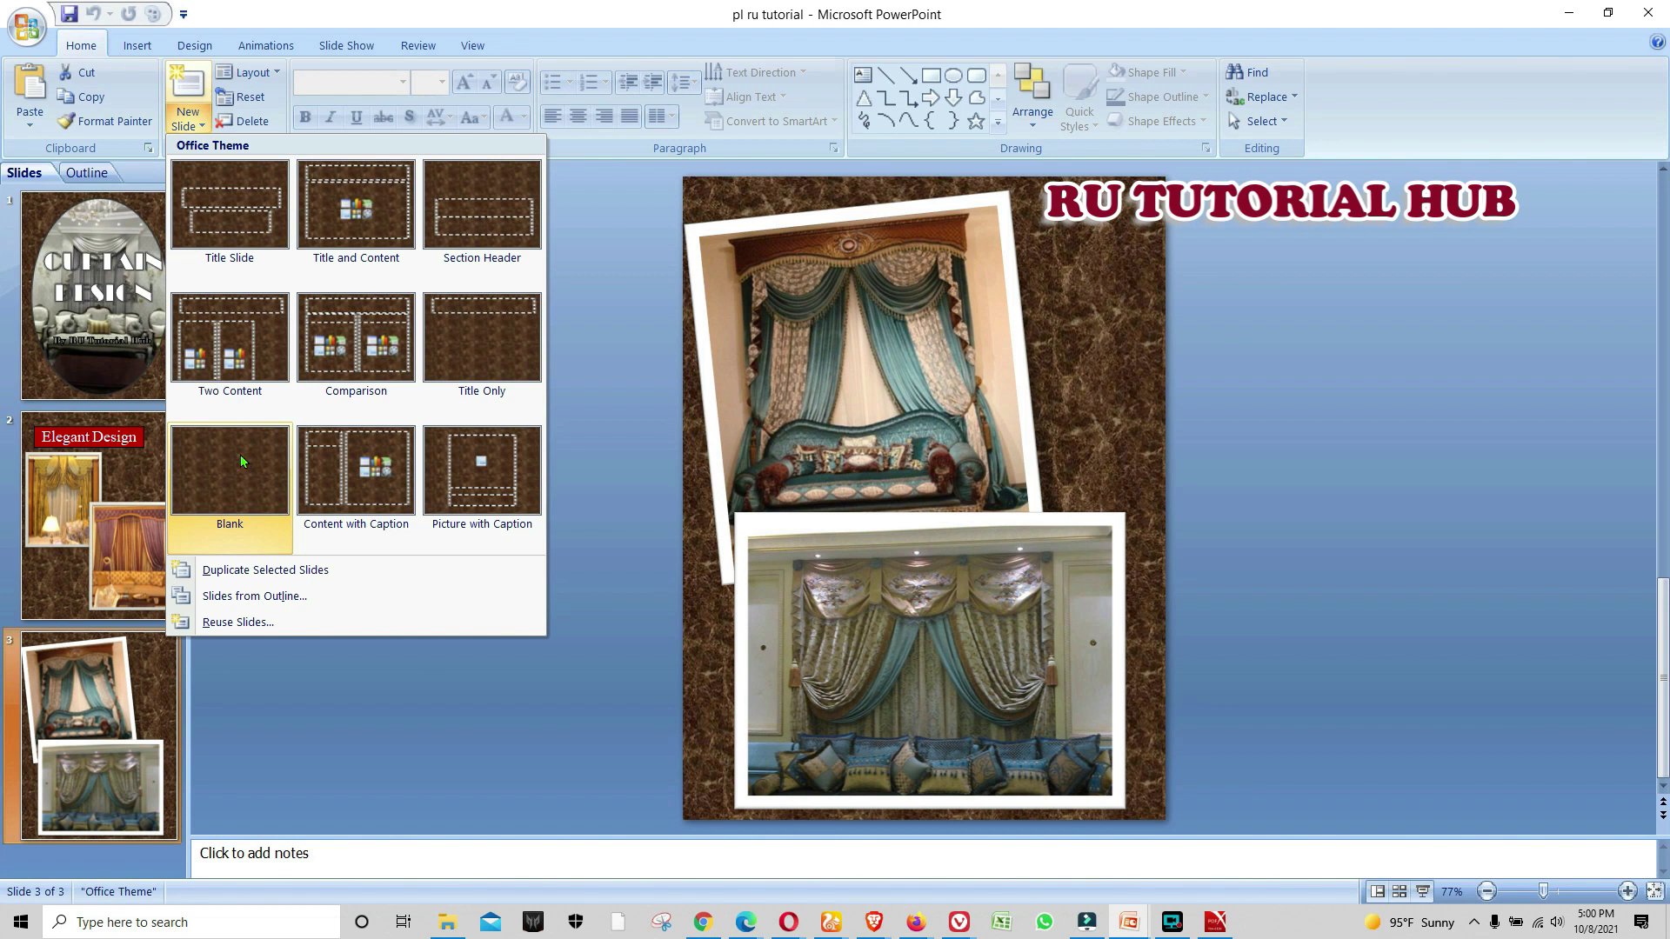
{"action": "left_click", "coordinate": [243, 462]}
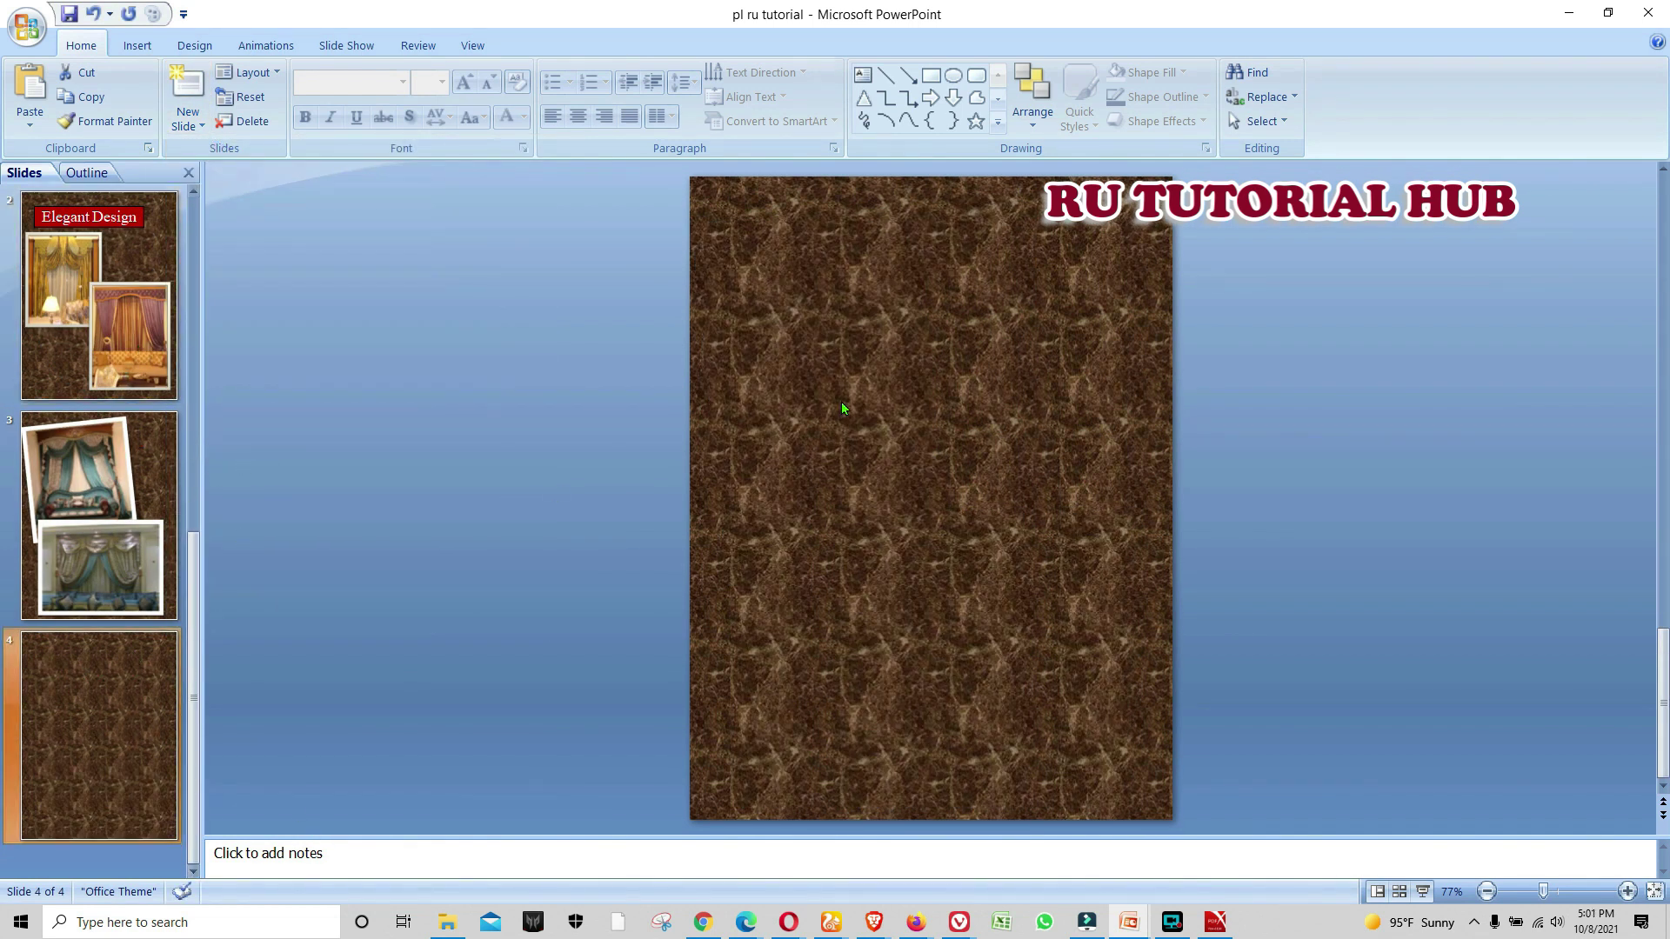
{"action": "left_click", "coordinate": [137, 45]}
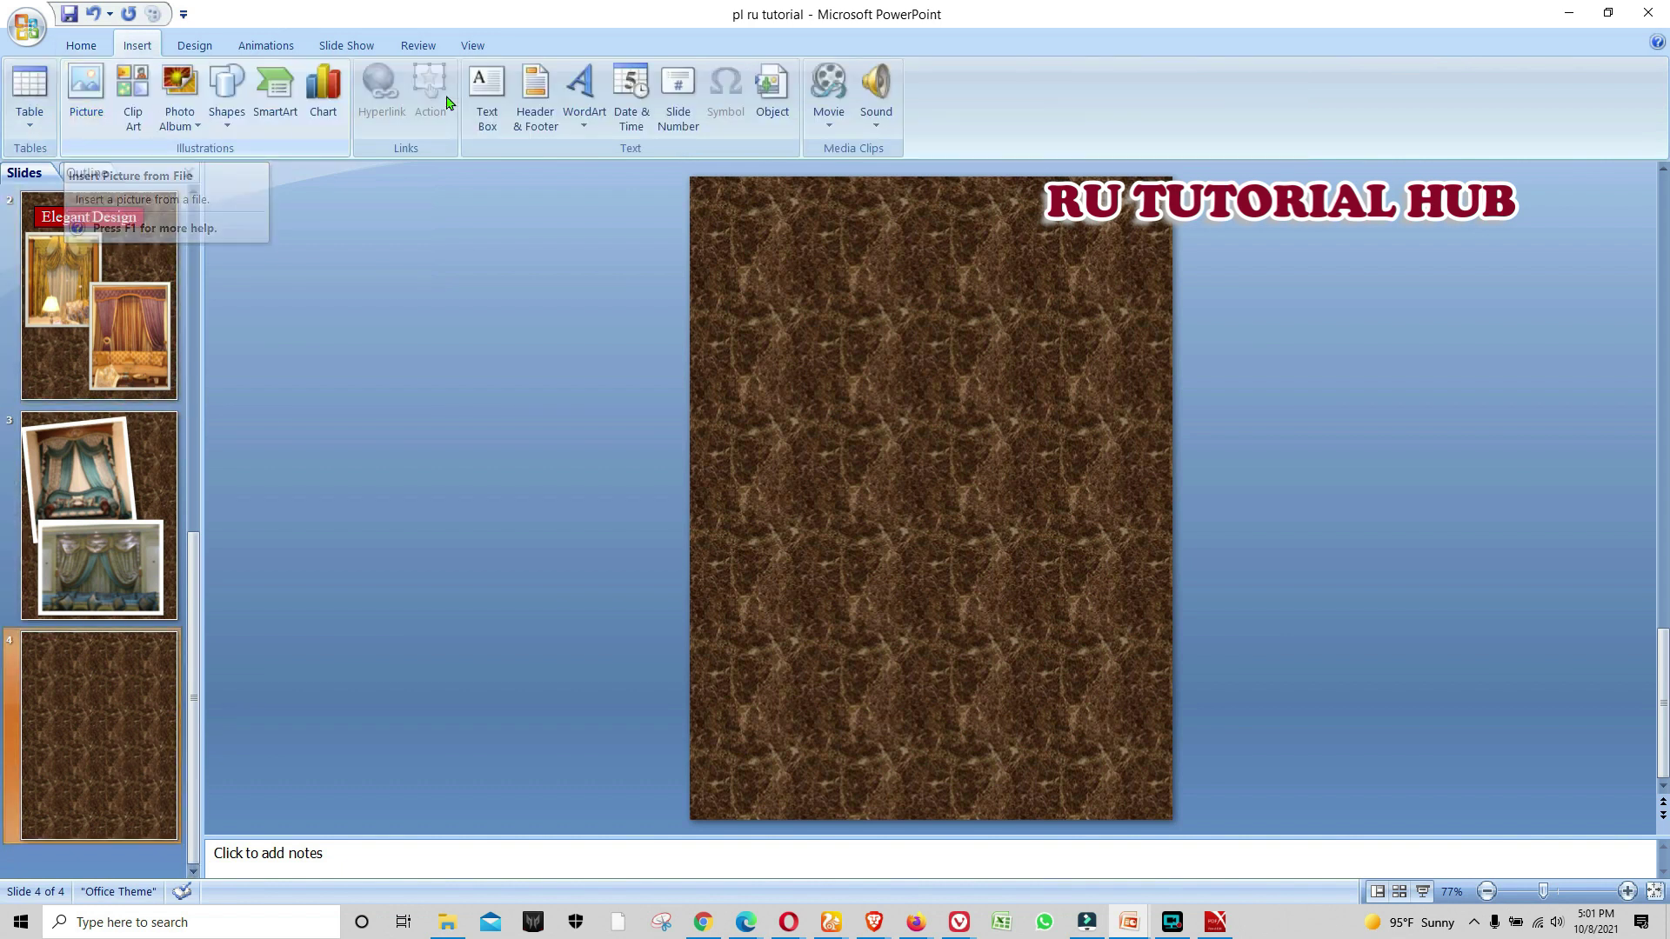
{"action": "left_click", "coordinate": [88, 116]}
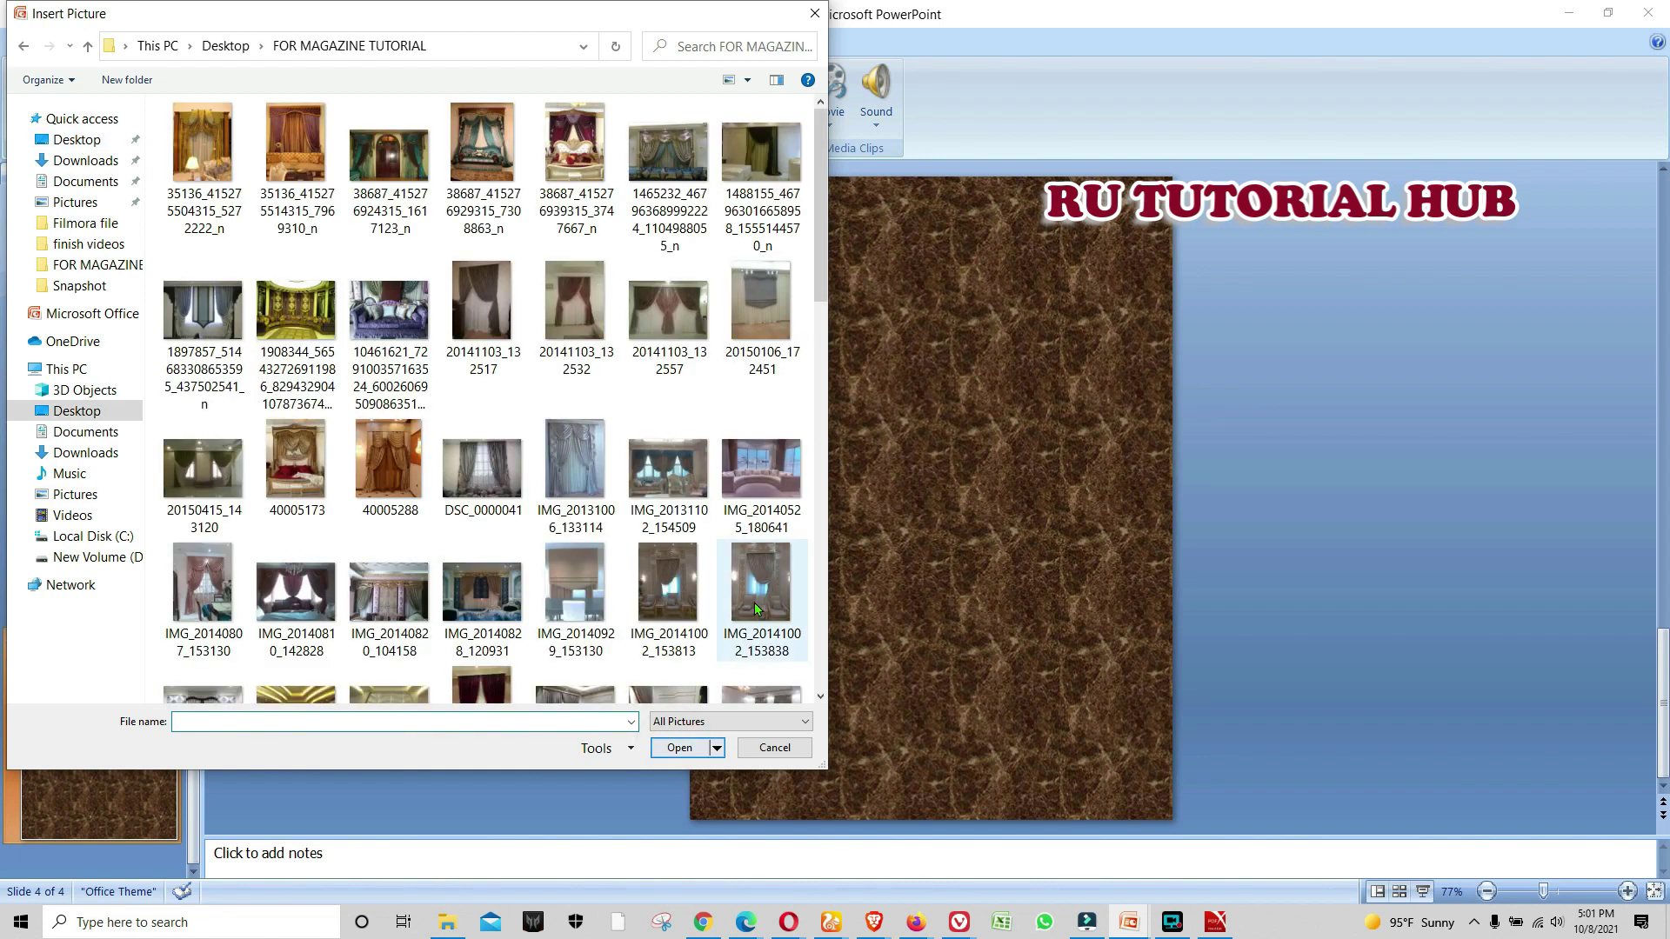
{"action": "left_click", "coordinate": [748, 80]}
{"action": "left_click", "coordinate": [793, 45]}
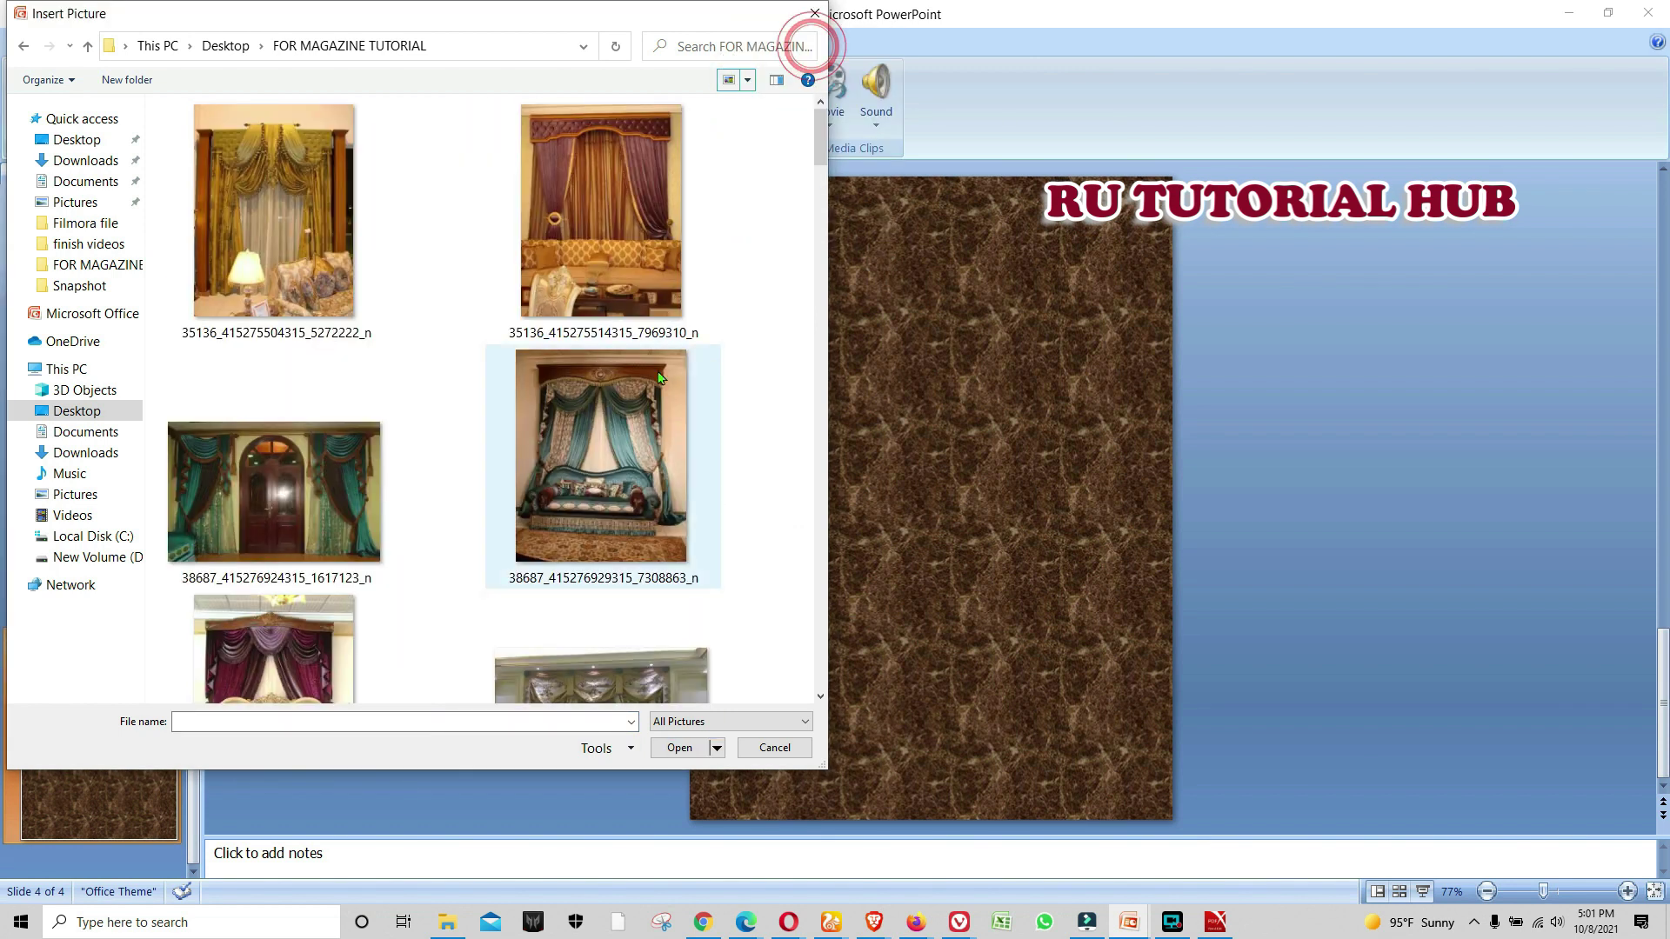
{"action": "mouse_move", "coordinate": [459, 27]}
{"action": "left_mouse_down"}
{"action": "mouse_move", "coordinate": [679, 96]}
{"action": "mouse_move", "coordinate": [521, 91]}
{"action": "left_mouse_up"}
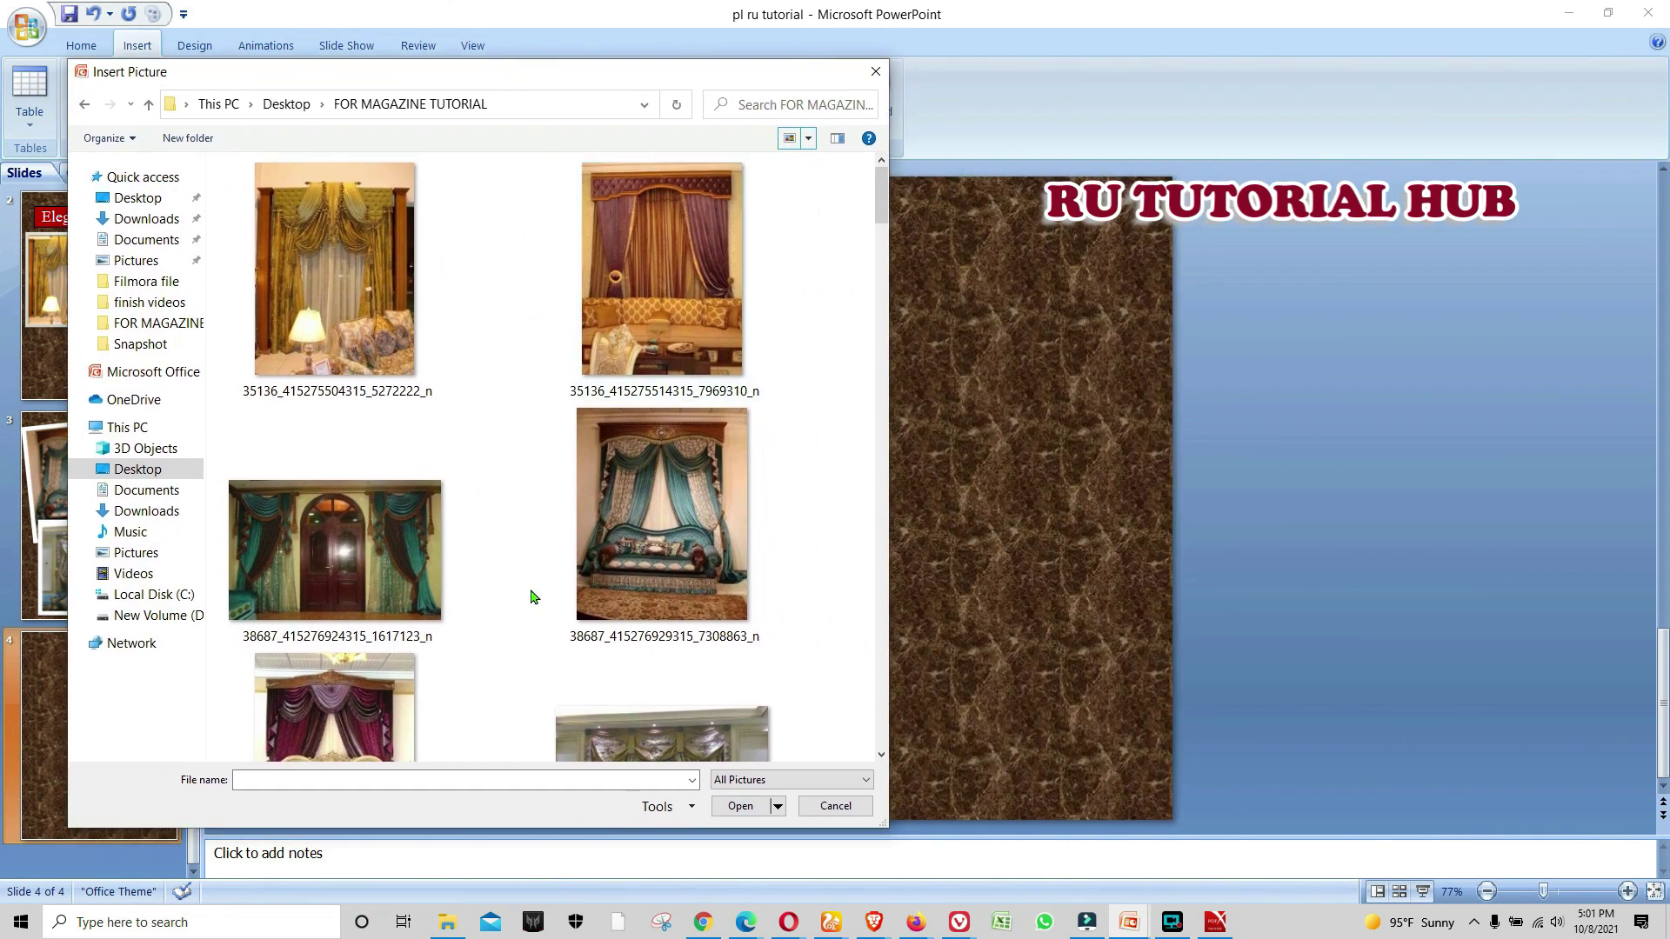
{"action": "left_click", "coordinate": [346, 705]}
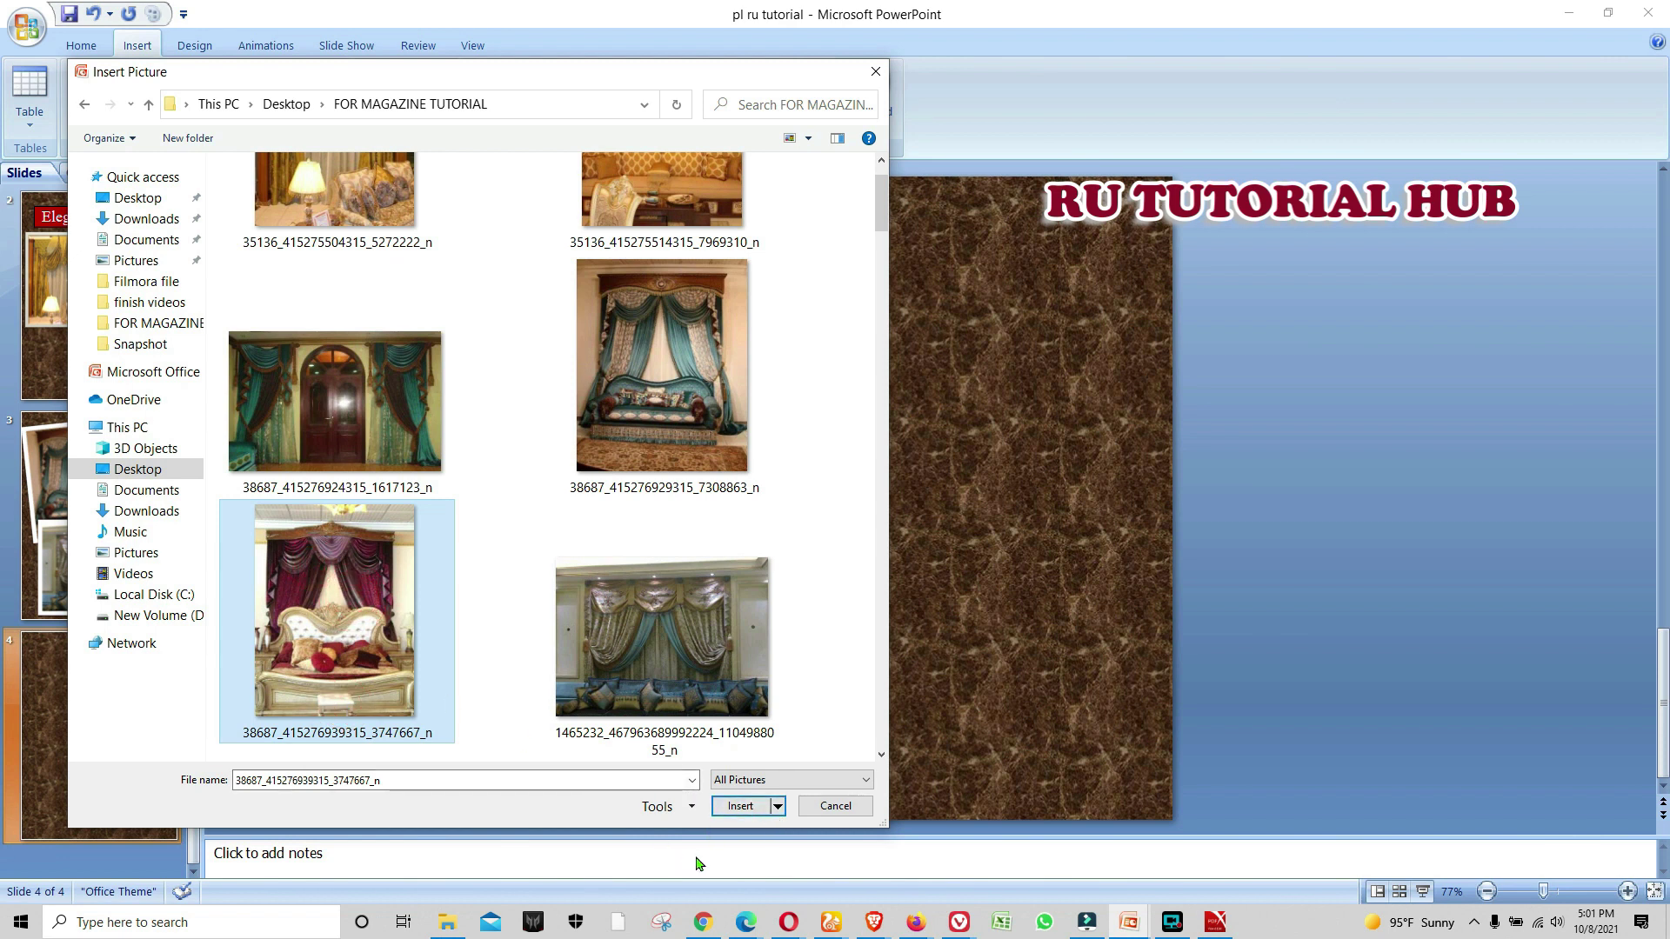
{"action": "left_click", "coordinate": [739, 808]}
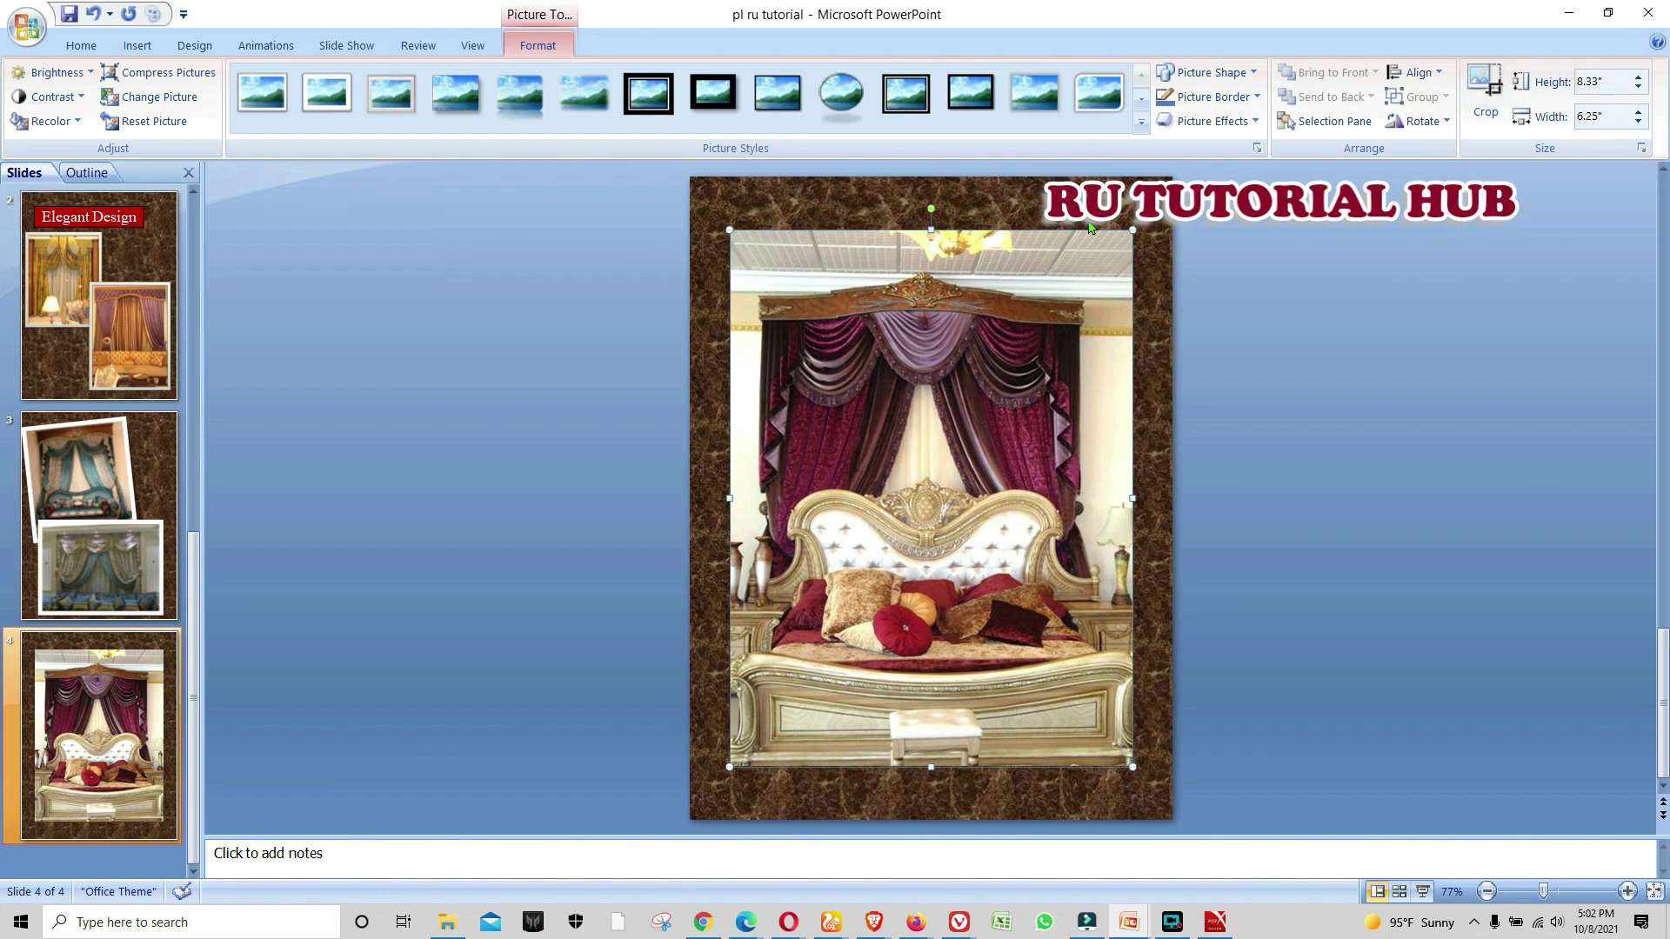
Crop a strip off the top of the bedroom photo to 7.92" tall and nudge it up-left
{"action": "left_click", "coordinate": [1476, 110]}
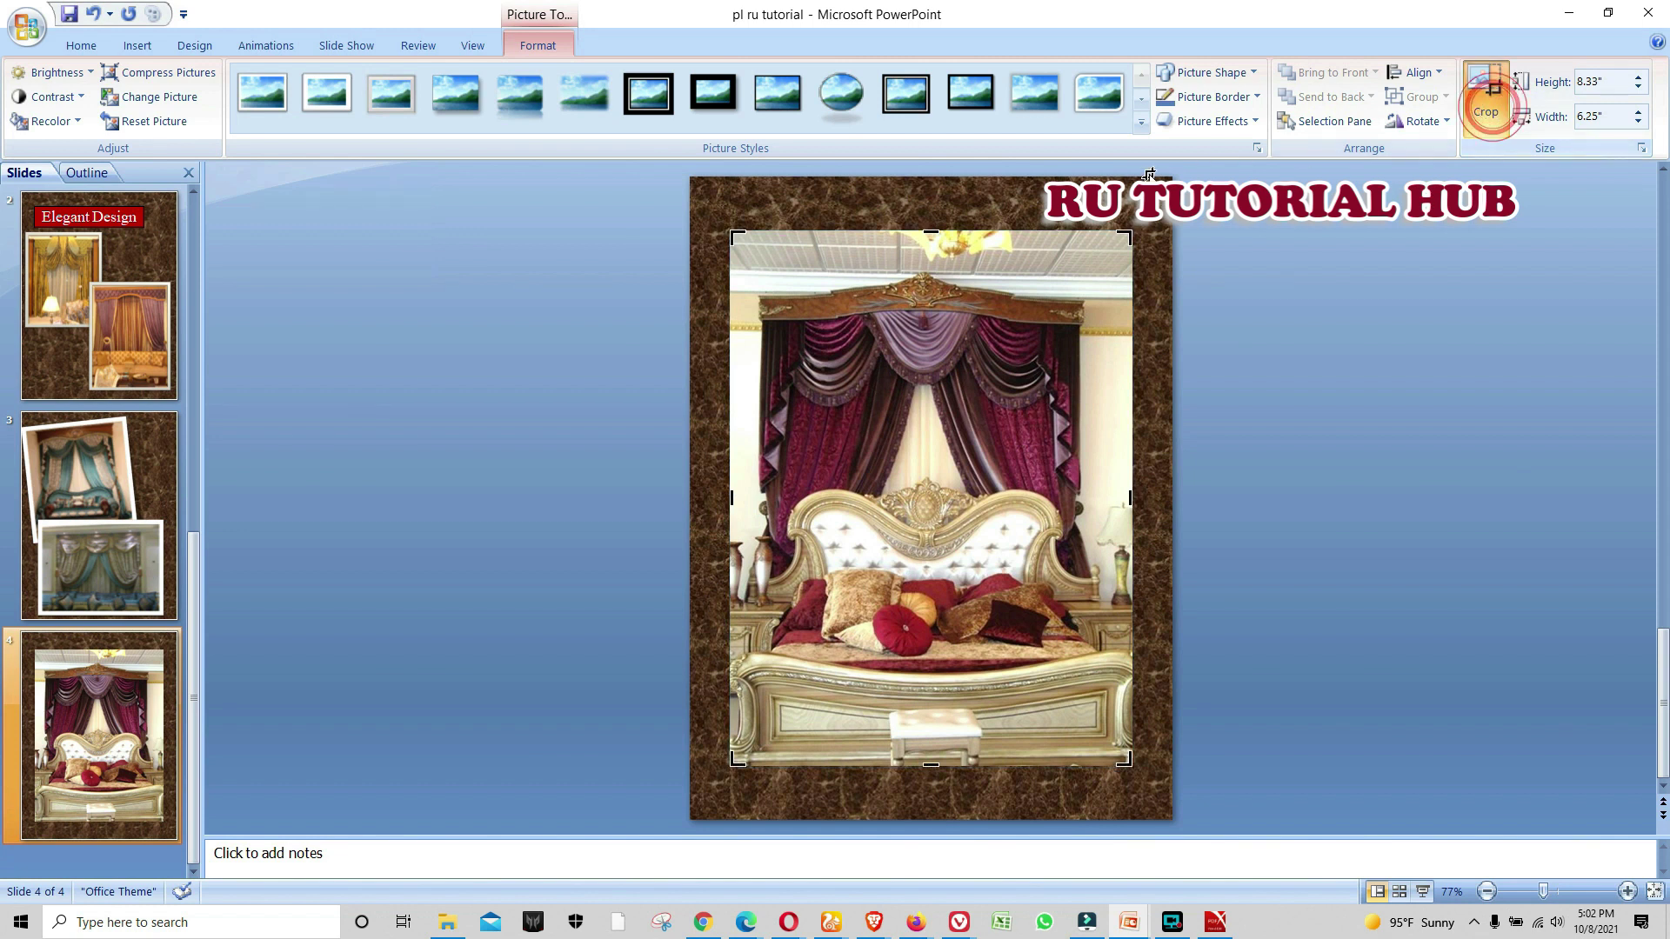
{"action": "left_click_drag", "start_coordinate": [937, 231], "coordinate": [931, 258]}
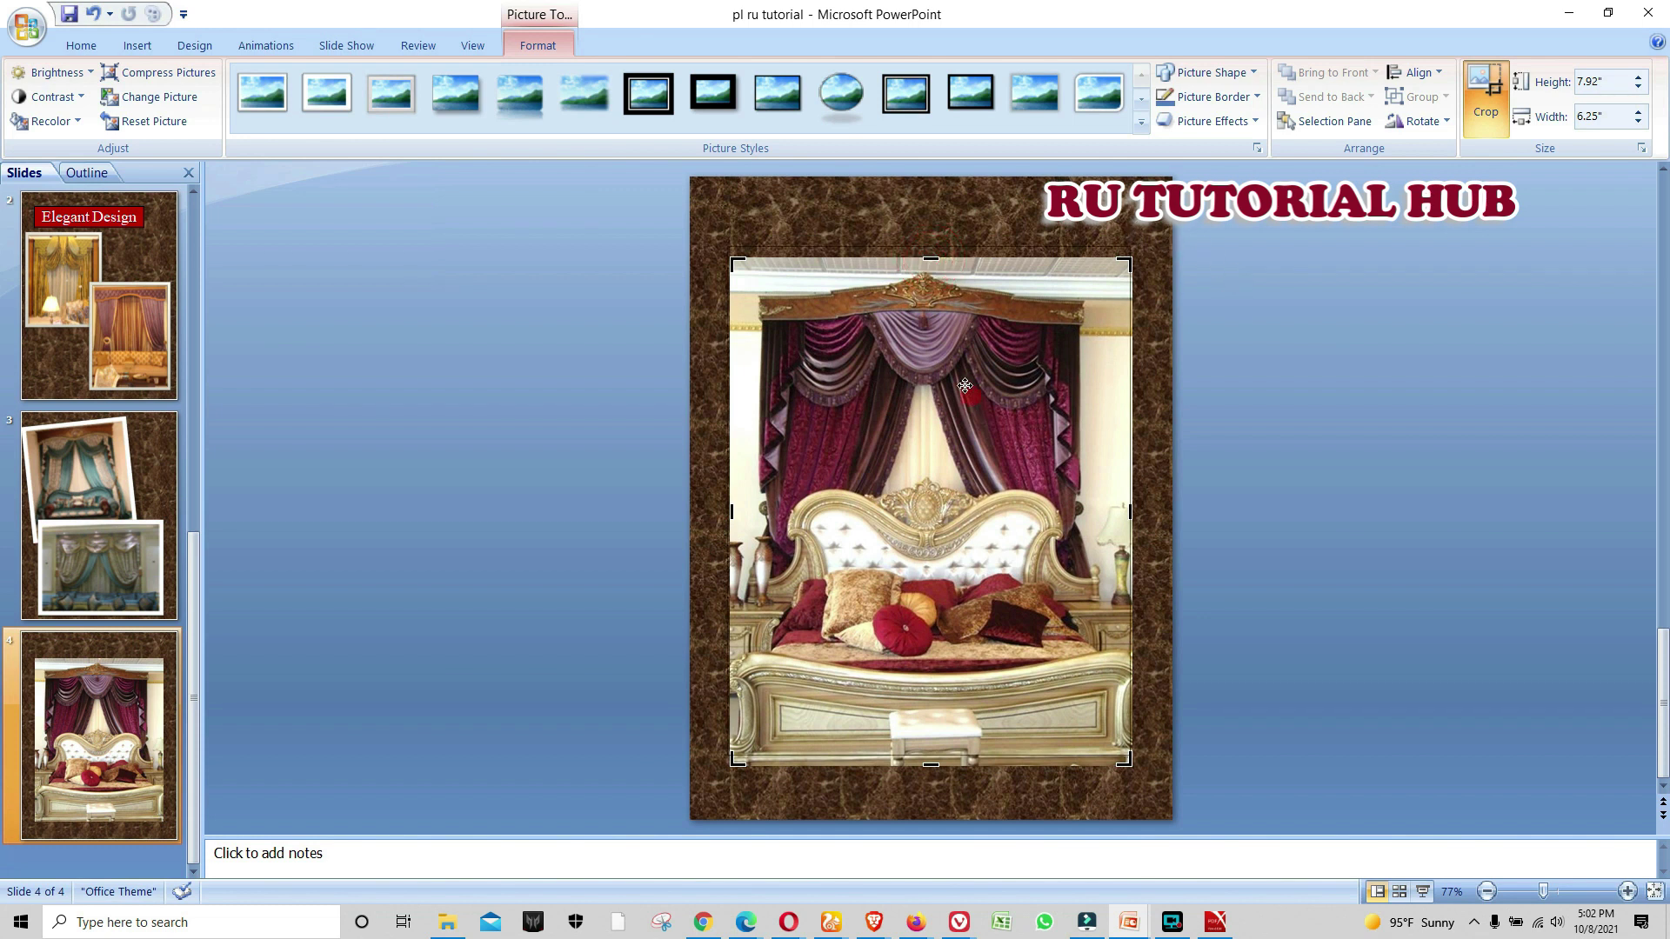
{"action": "left_click_drag", "start_coordinate": [965, 385], "coordinate": [957, 363]}
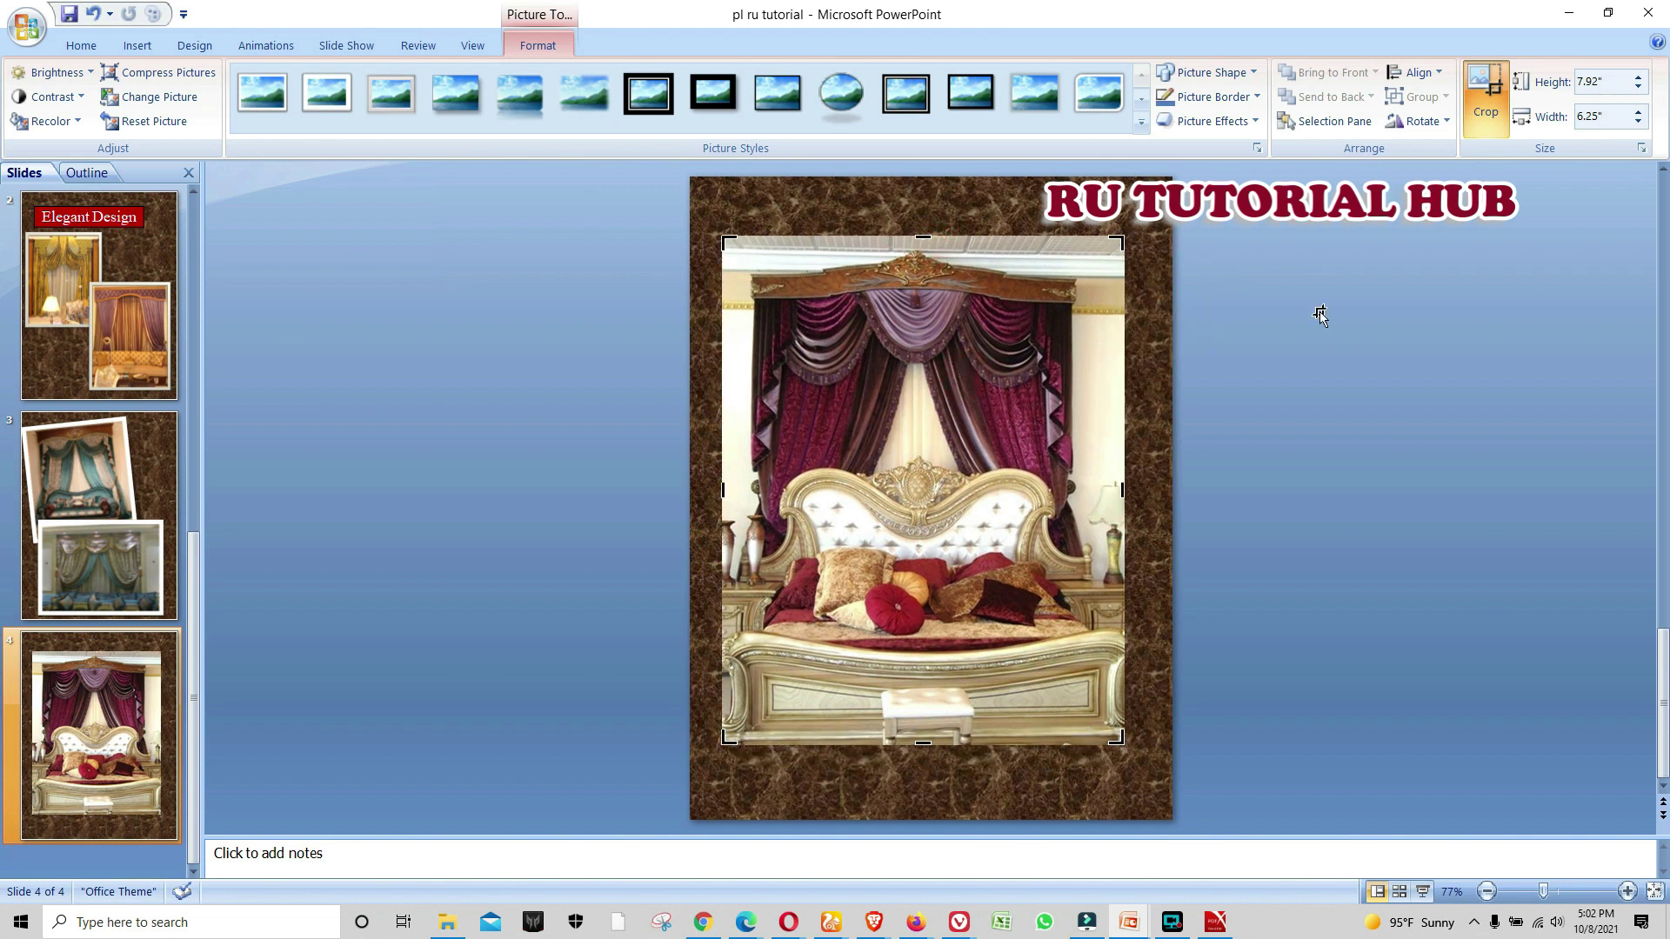
{"action": "left_click", "coordinate": [534, 402]}
{"action": "left_click", "coordinate": [791, 320]}
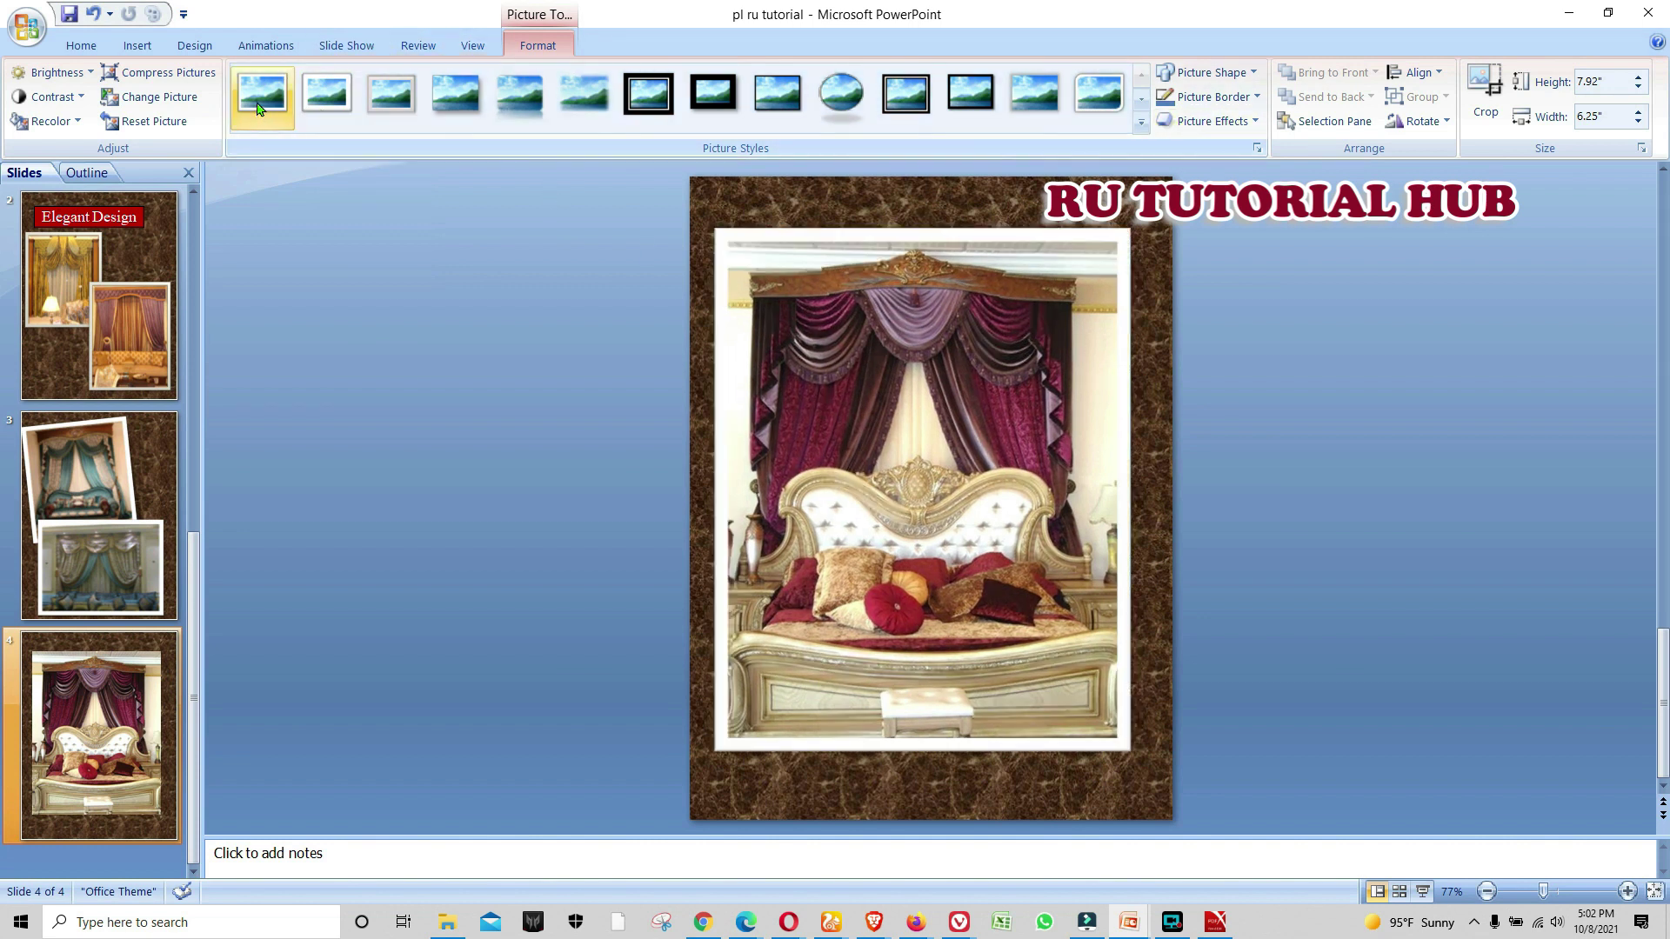
Apply the Beveled Matte, White frame, shrink the photo to 5.59" × 4.42", and move it top right
{"action": "left_click", "coordinate": [1142, 129]}
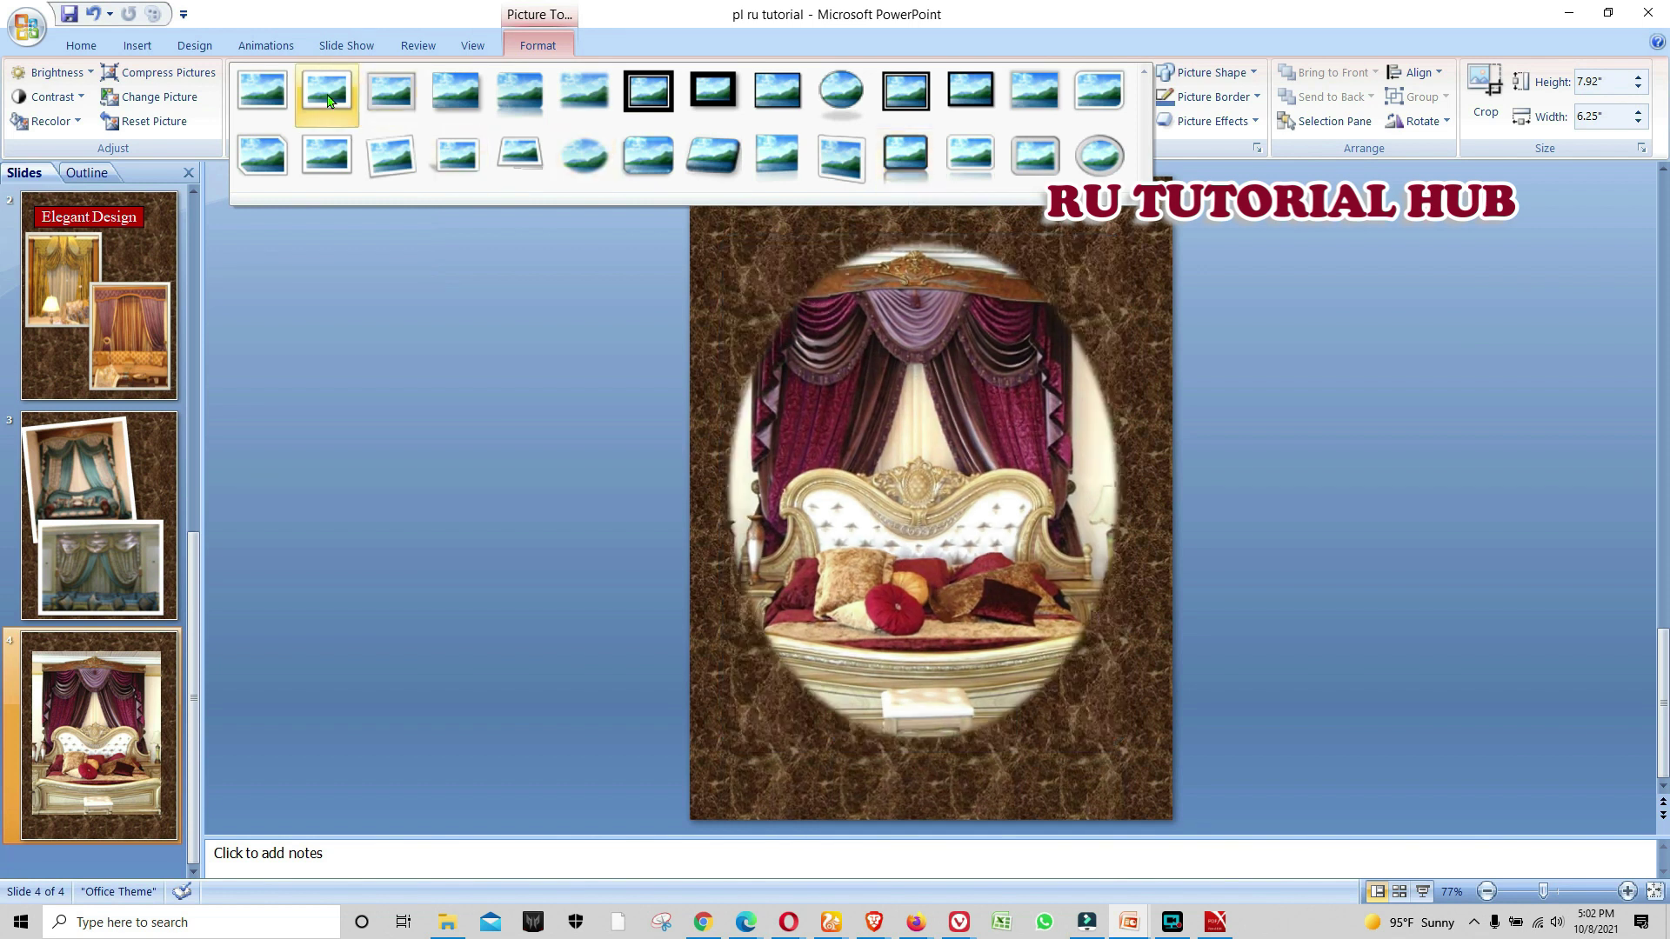
{"action": "left_click", "coordinate": [329, 101]}
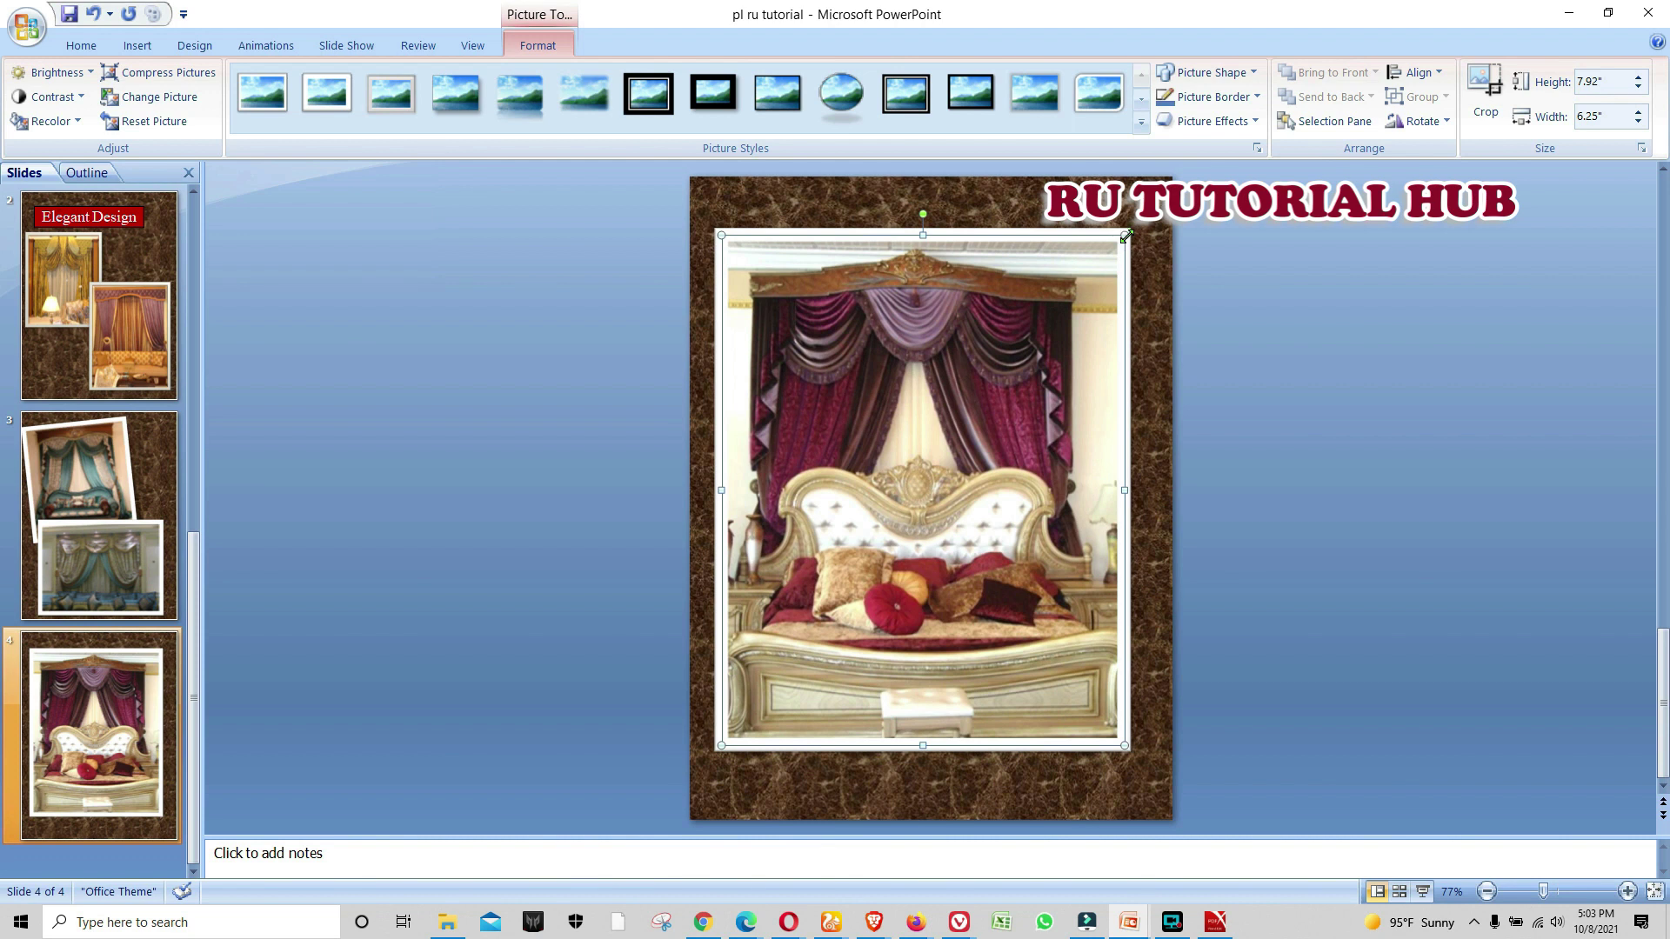
{"action": "mouse_move", "coordinate": [1125, 231]}
{"action": "left_mouse_down"}
{"action": "mouse_move", "coordinate": [922, 526]}
{"action": "mouse_move", "coordinate": [1021, 369]}
{"action": "mouse_move", "coordinate": [1004, 392]}
{"action": "left_mouse_up"}
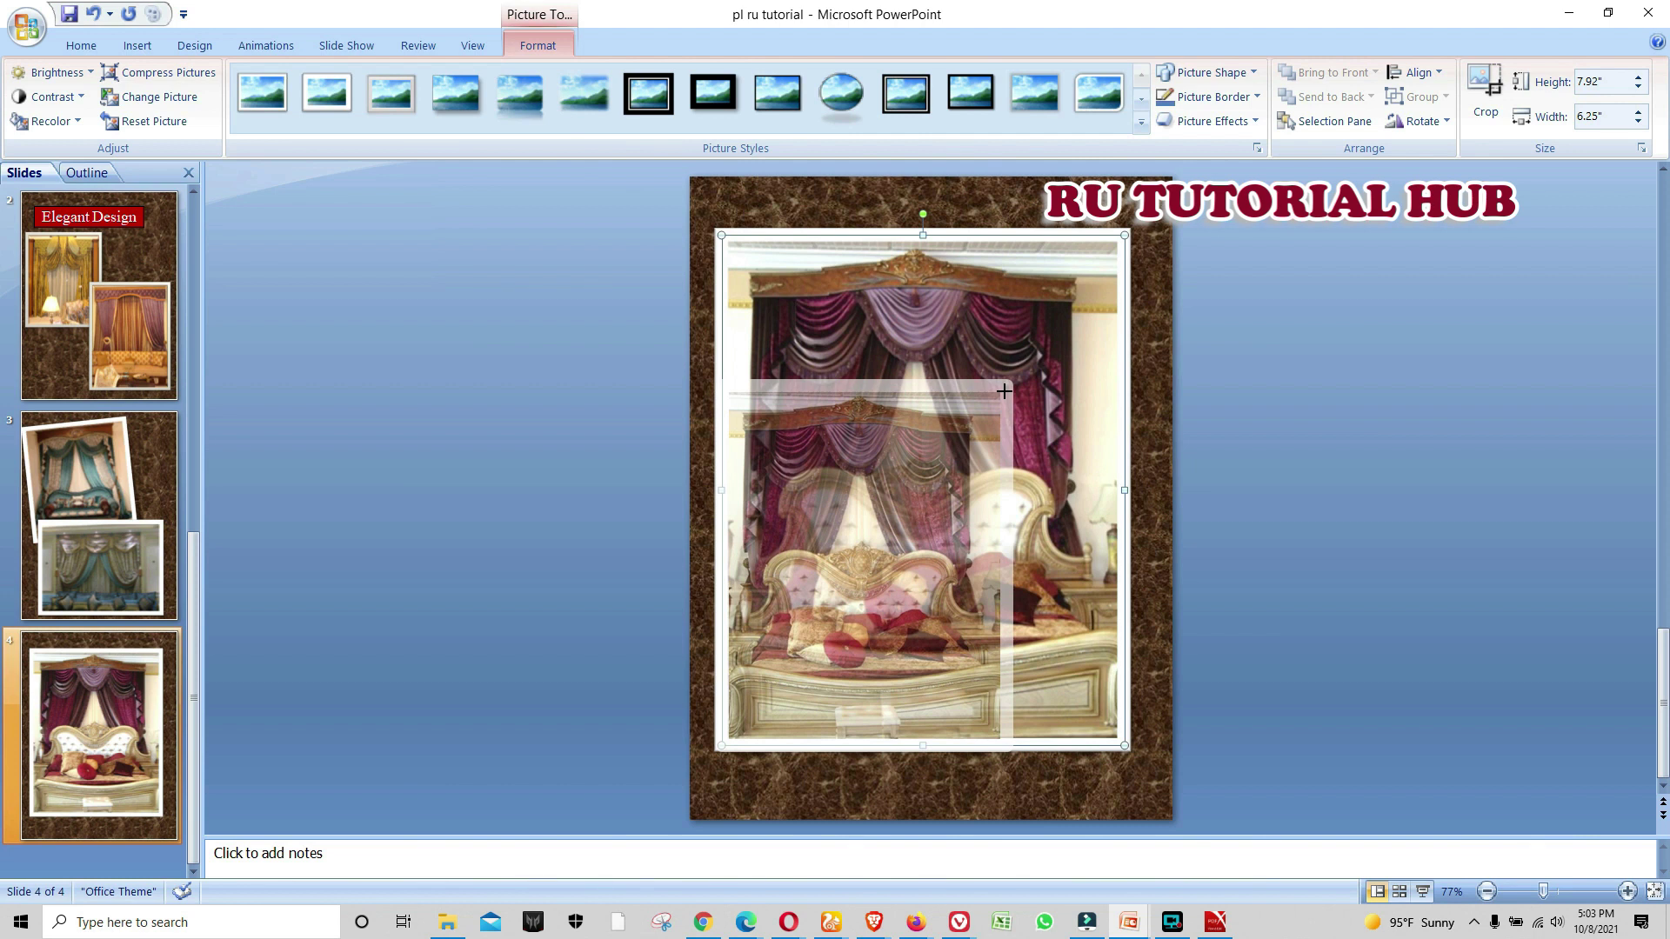
{"action": "left_click_drag", "start_coordinate": [1004, 391], "coordinate": [1006, 393]}
{"action": "mouse_move", "coordinate": [896, 497]}
{"action": "left_mouse_down"}
{"action": "mouse_move", "coordinate": [966, 316]}
{"action": "mouse_move", "coordinate": [1035, 305]}
{"action": "left_mouse_up"}
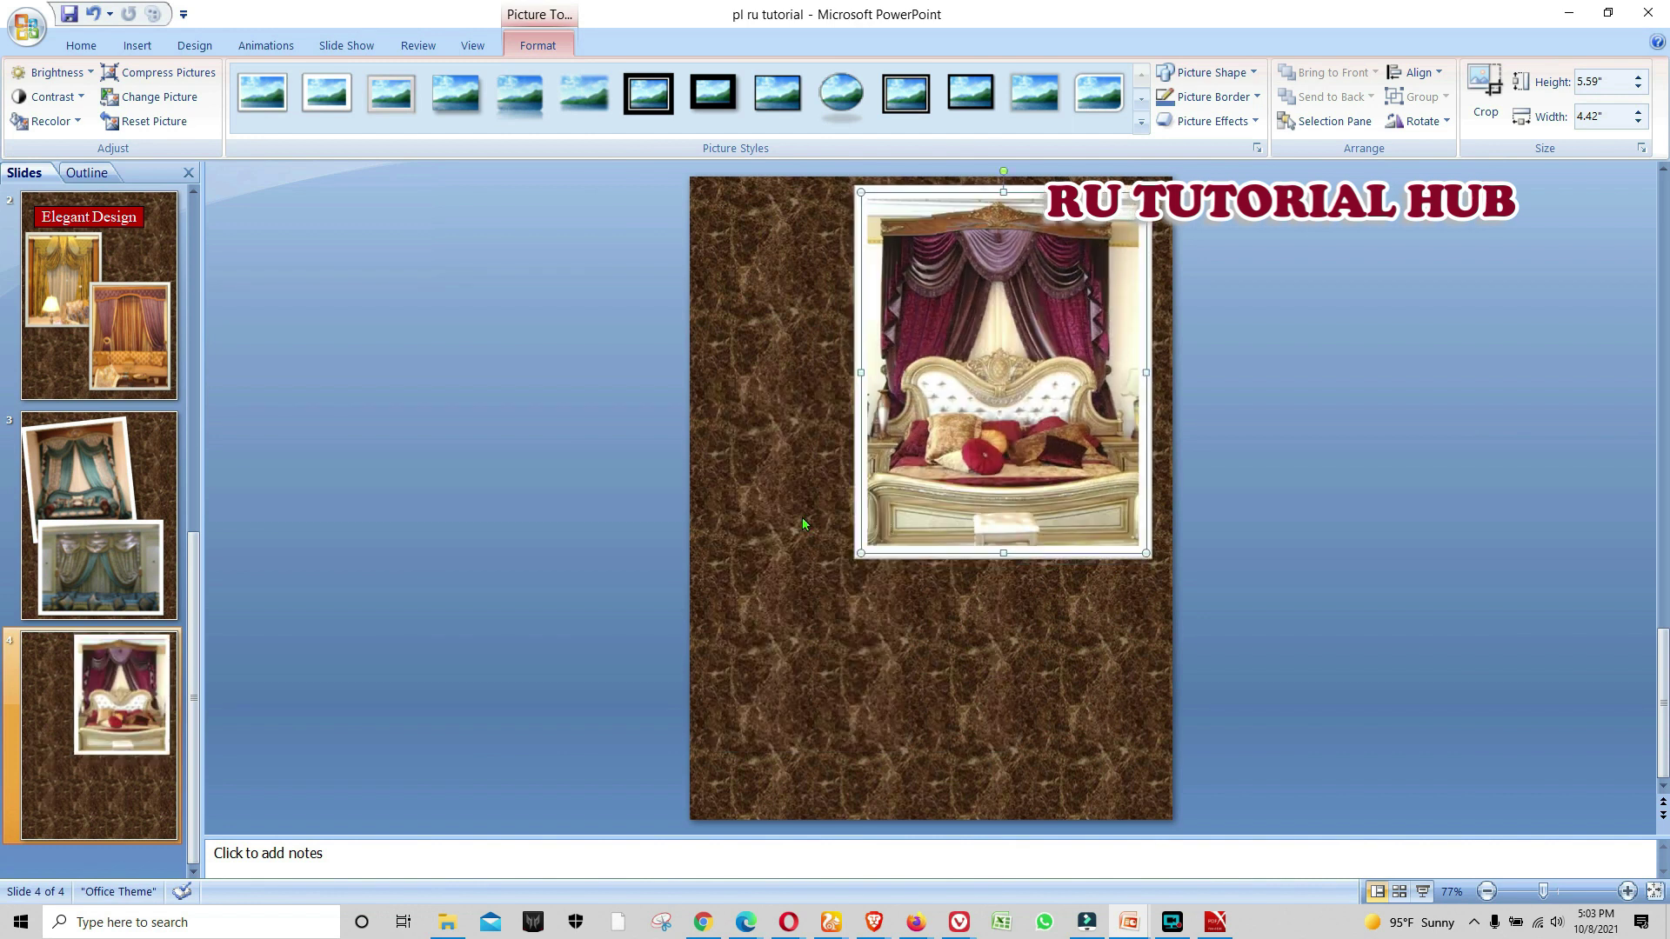
{"action": "left_click", "coordinate": [137, 46]}
{"action": "left_click", "coordinate": [85, 91]}
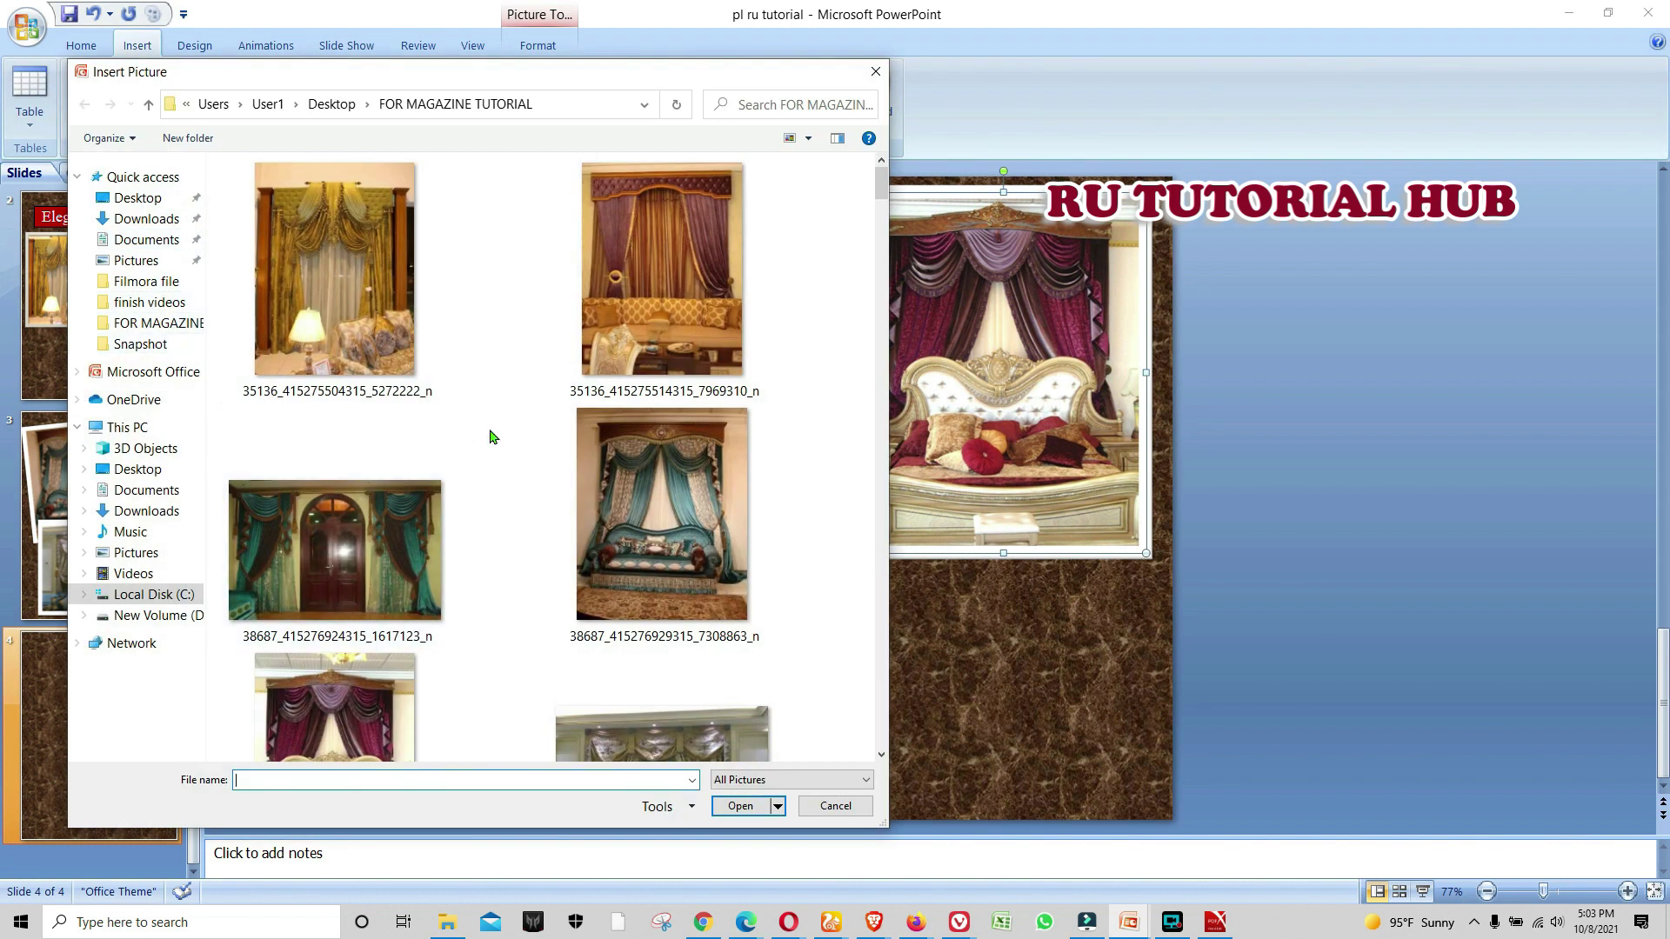
{"action": "scroll", "coordinate": [488, 435], "scroll_direction": "down", "scroll_amount": 5}
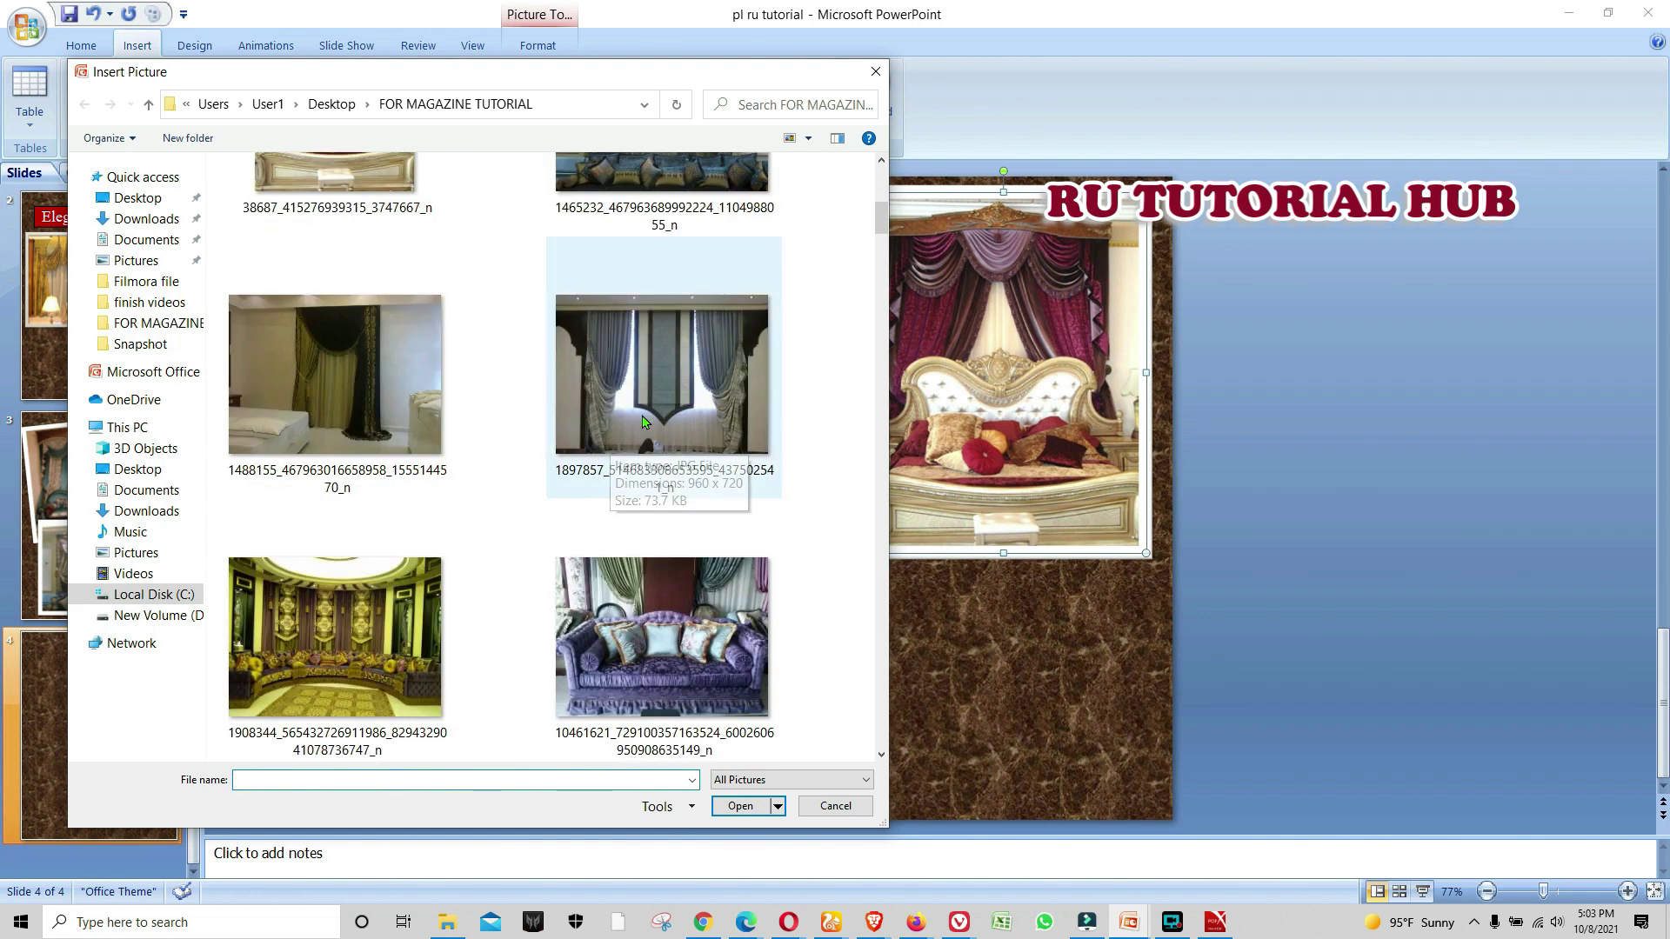
{"action": "mouse_move", "coordinate": [661, 384]}
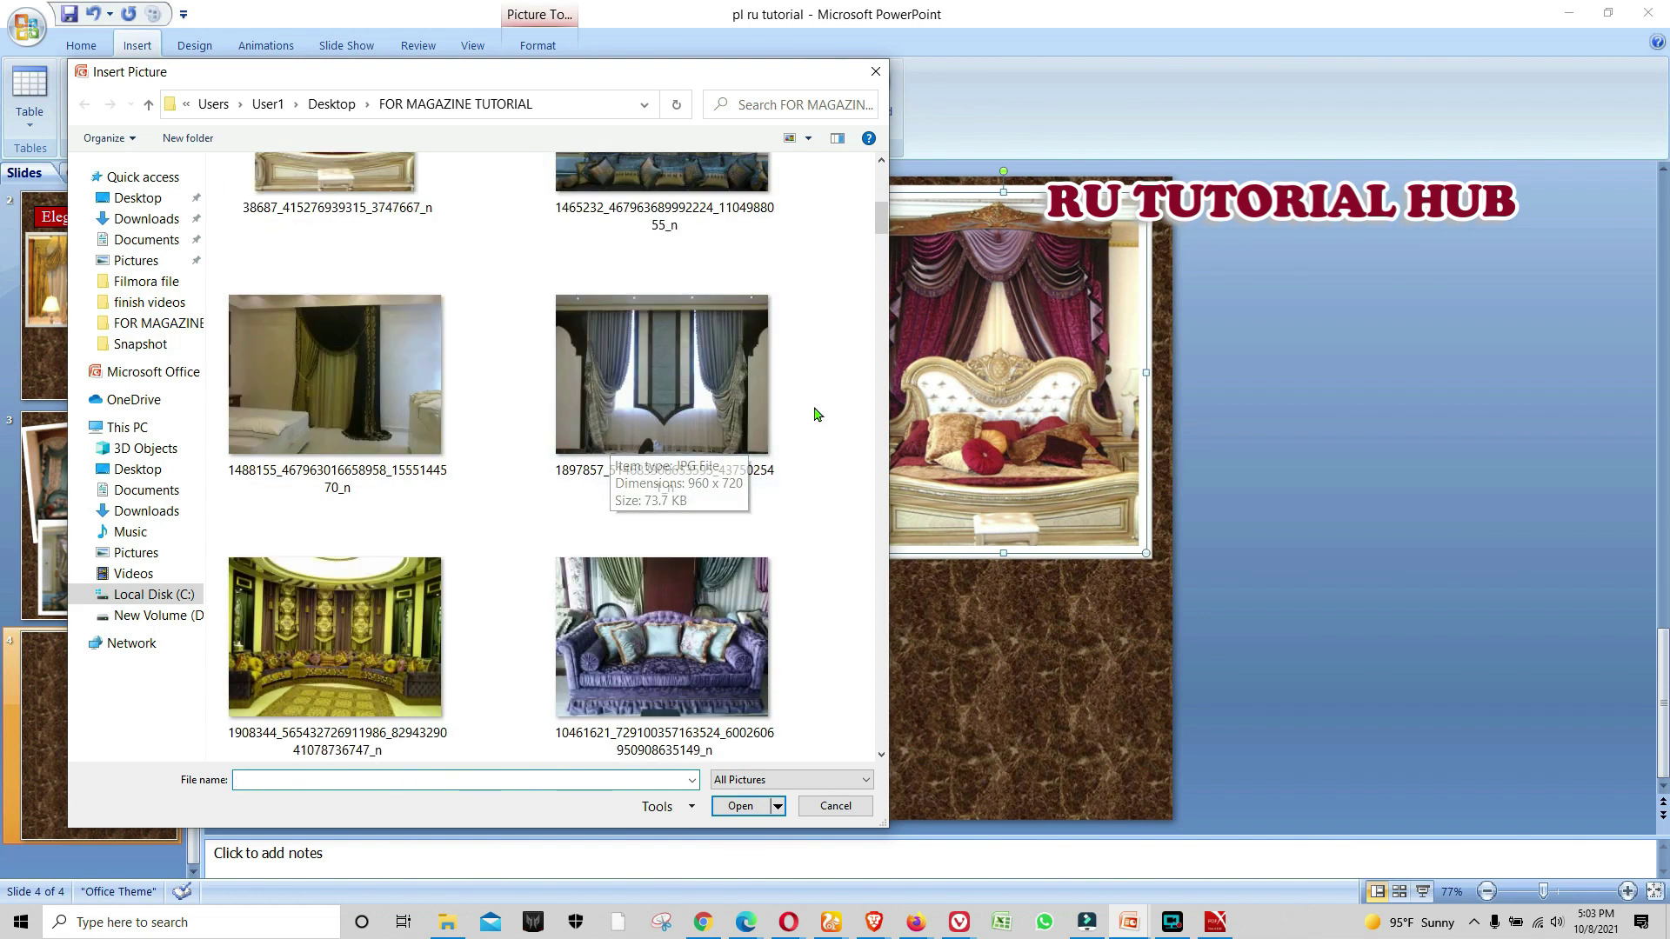
{"action": "scroll", "coordinate": [733, 452], "scroll_direction": "down", "scroll_amount": 2}
{"action": "scroll", "coordinate": [818, 414], "scroll_direction": "down", "scroll_amount": 4}
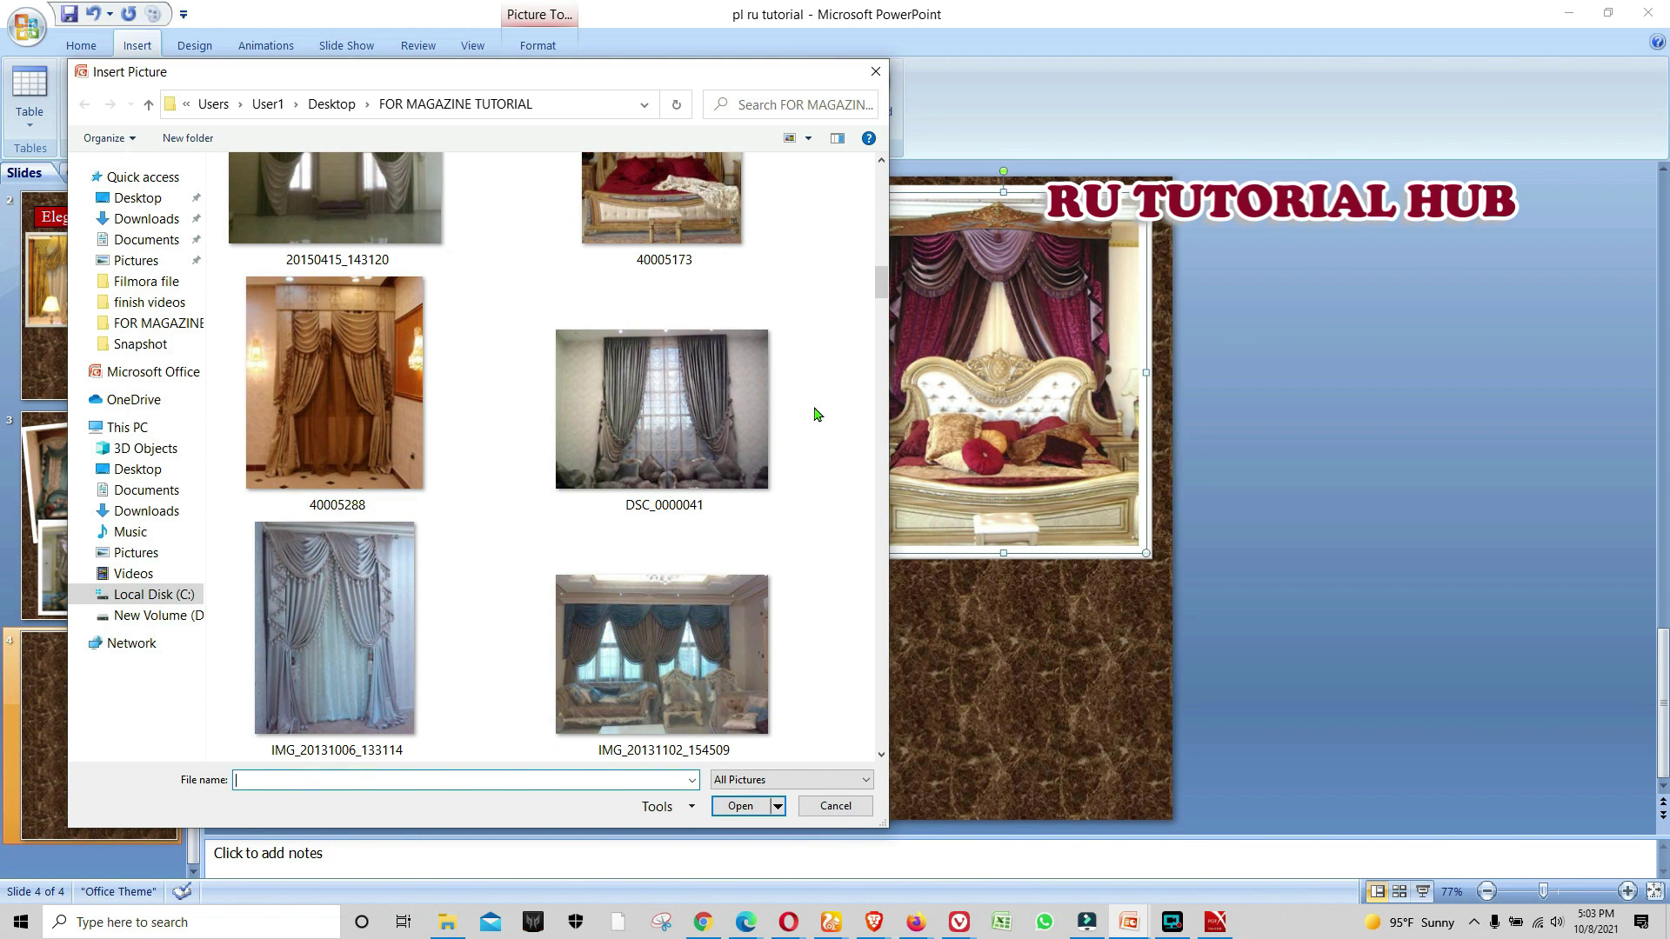
{"action": "left_click", "coordinate": [329, 367]}
{"action": "left_click", "coordinate": [740, 806]}
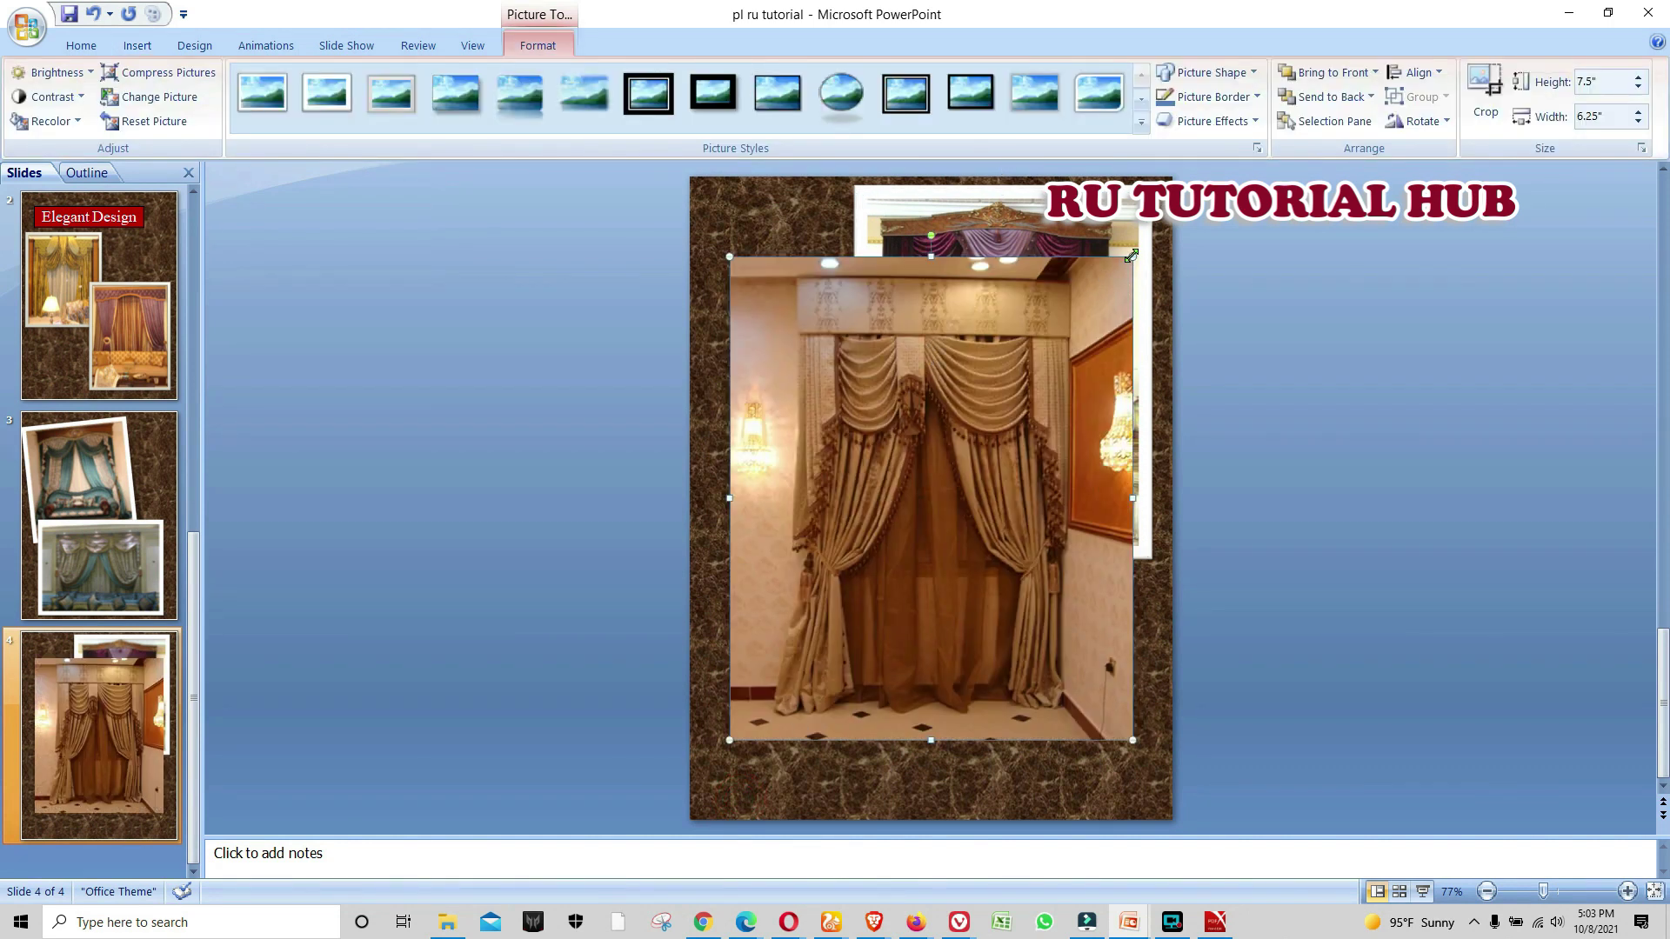
{"action": "left_click_drag", "start_coordinate": [1132, 256], "coordinate": [1016, 396]}
{"action": "left_click_drag", "start_coordinate": [918, 496], "coordinate": [893, 570]}
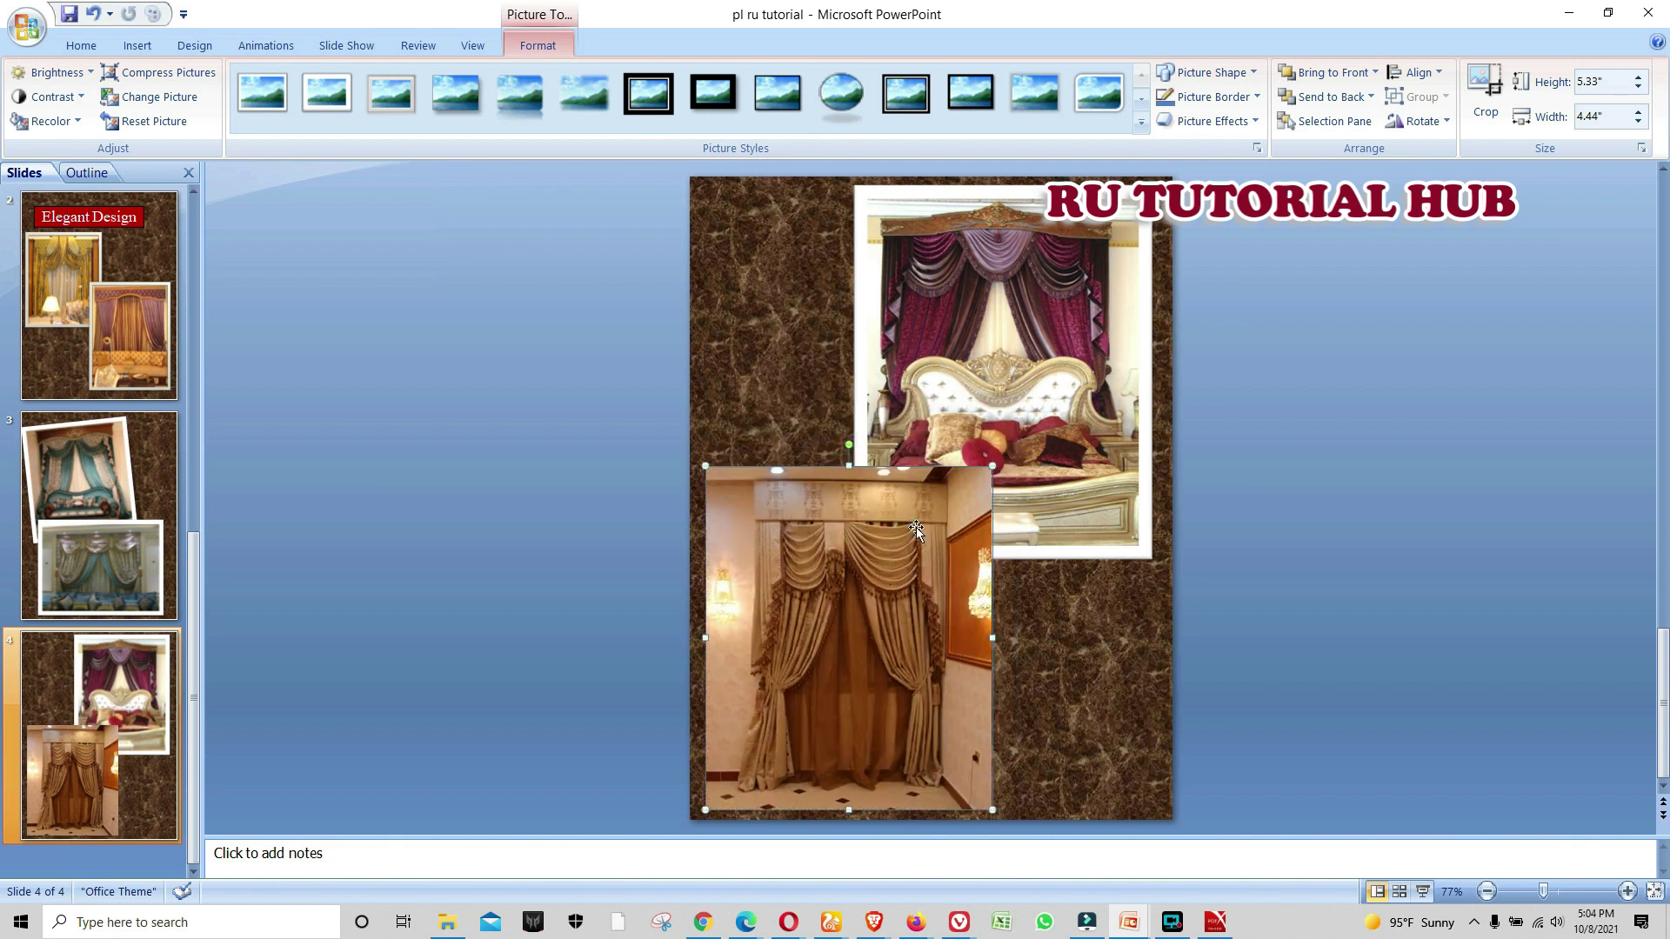
{"action": "left_click_drag", "start_coordinate": [993, 467], "coordinate": [966, 498]}
{"action": "mouse_move", "coordinate": [887, 622]}
{"action": "left_mouse_down"}
{"action": "mouse_move", "coordinate": [941, 607]}
{"action": "mouse_move", "coordinate": [880, 496]}
{"action": "mouse_move", "coordinate": [904, 600]}
{"action": "left_mouse_up"}
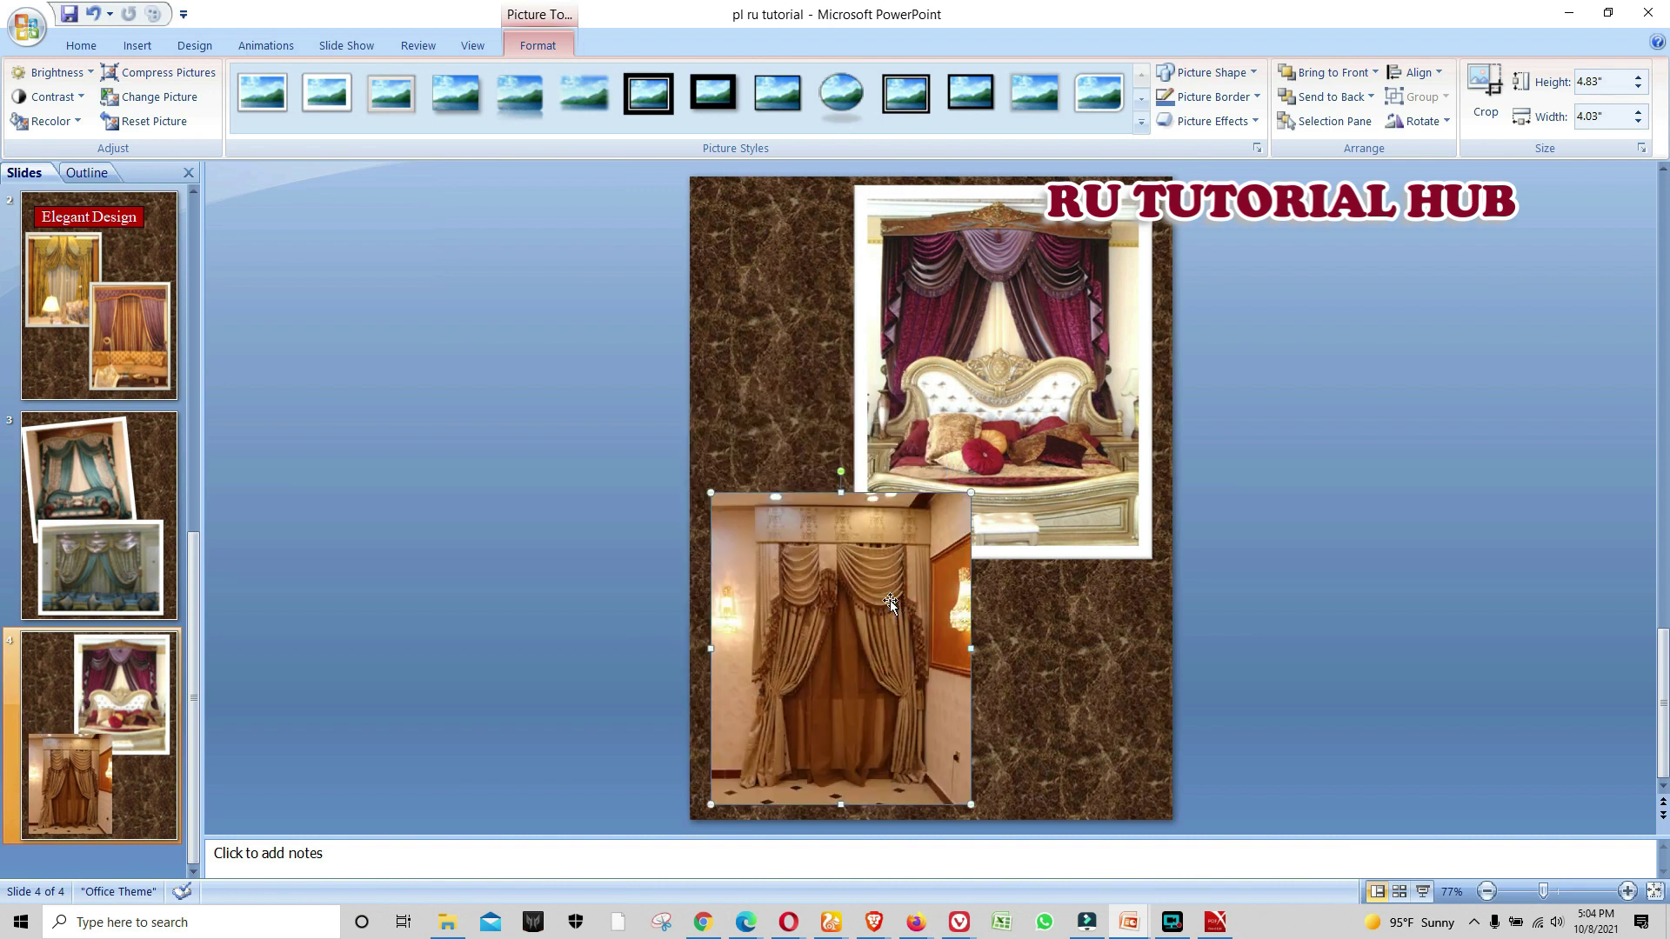
{"action": "left_click", "coordinate": [338, 106]}
{"action": "left_click", "coordinate": [1085, 673]}
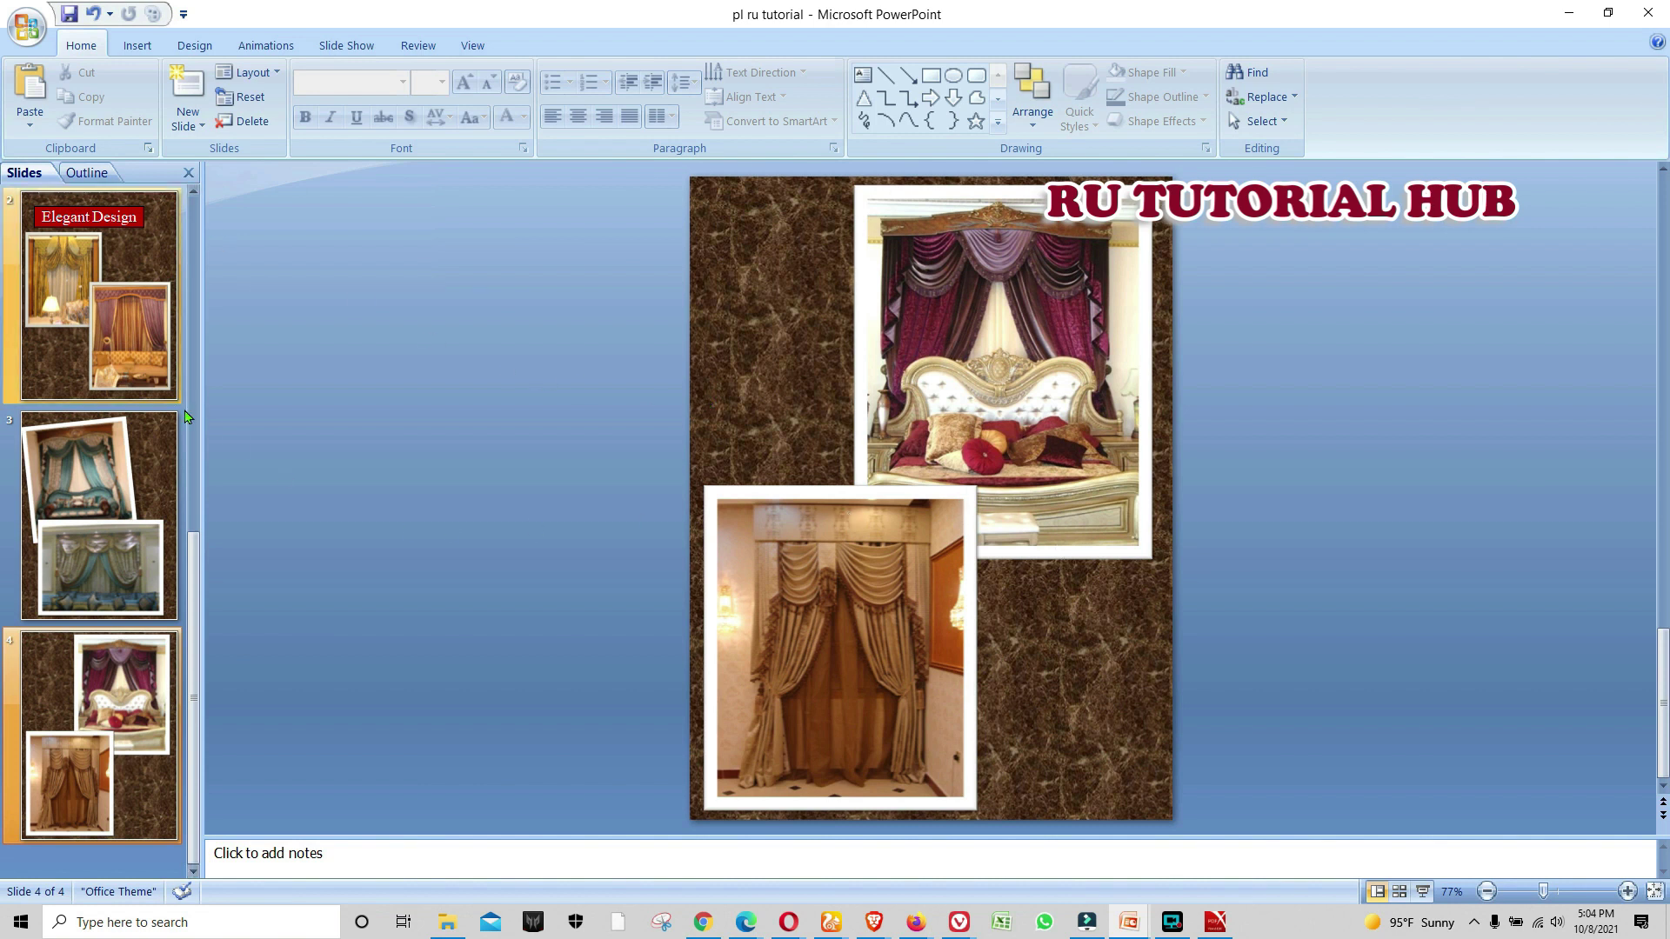
{"action": "scroll", "coordinate": [194, 497], "scroll_direction": "up", "scroll_amount": 3}
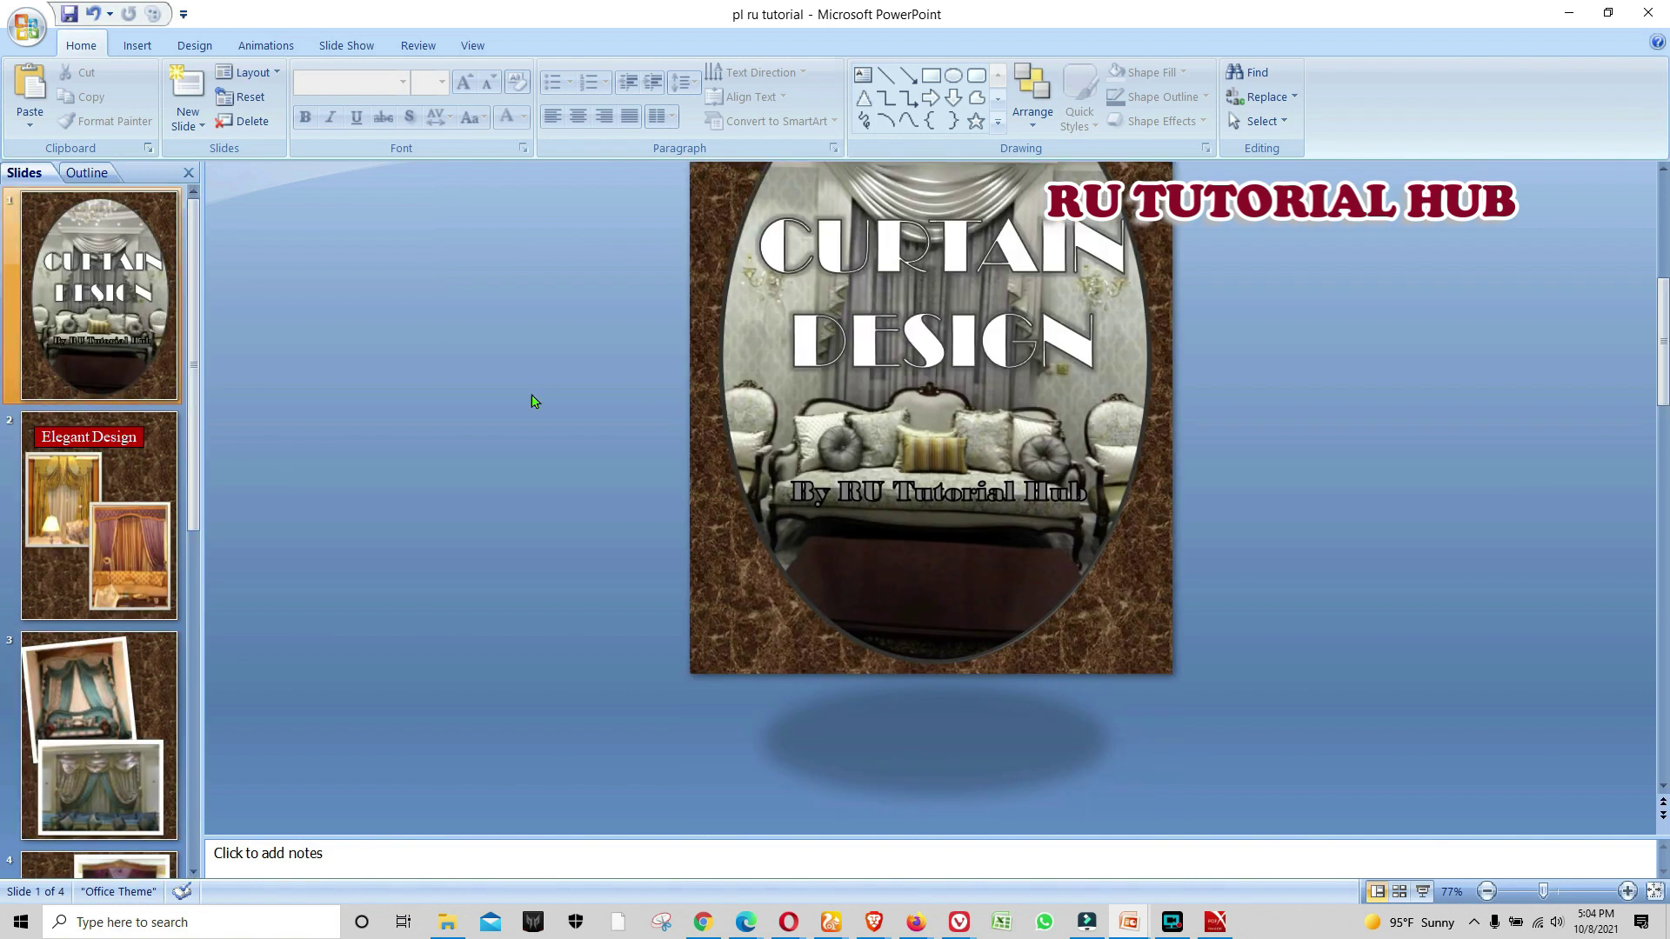
{"action": "scroll", "coordinate": [533, 400], "scroll_direction": "up", "scroll_amount": 2}
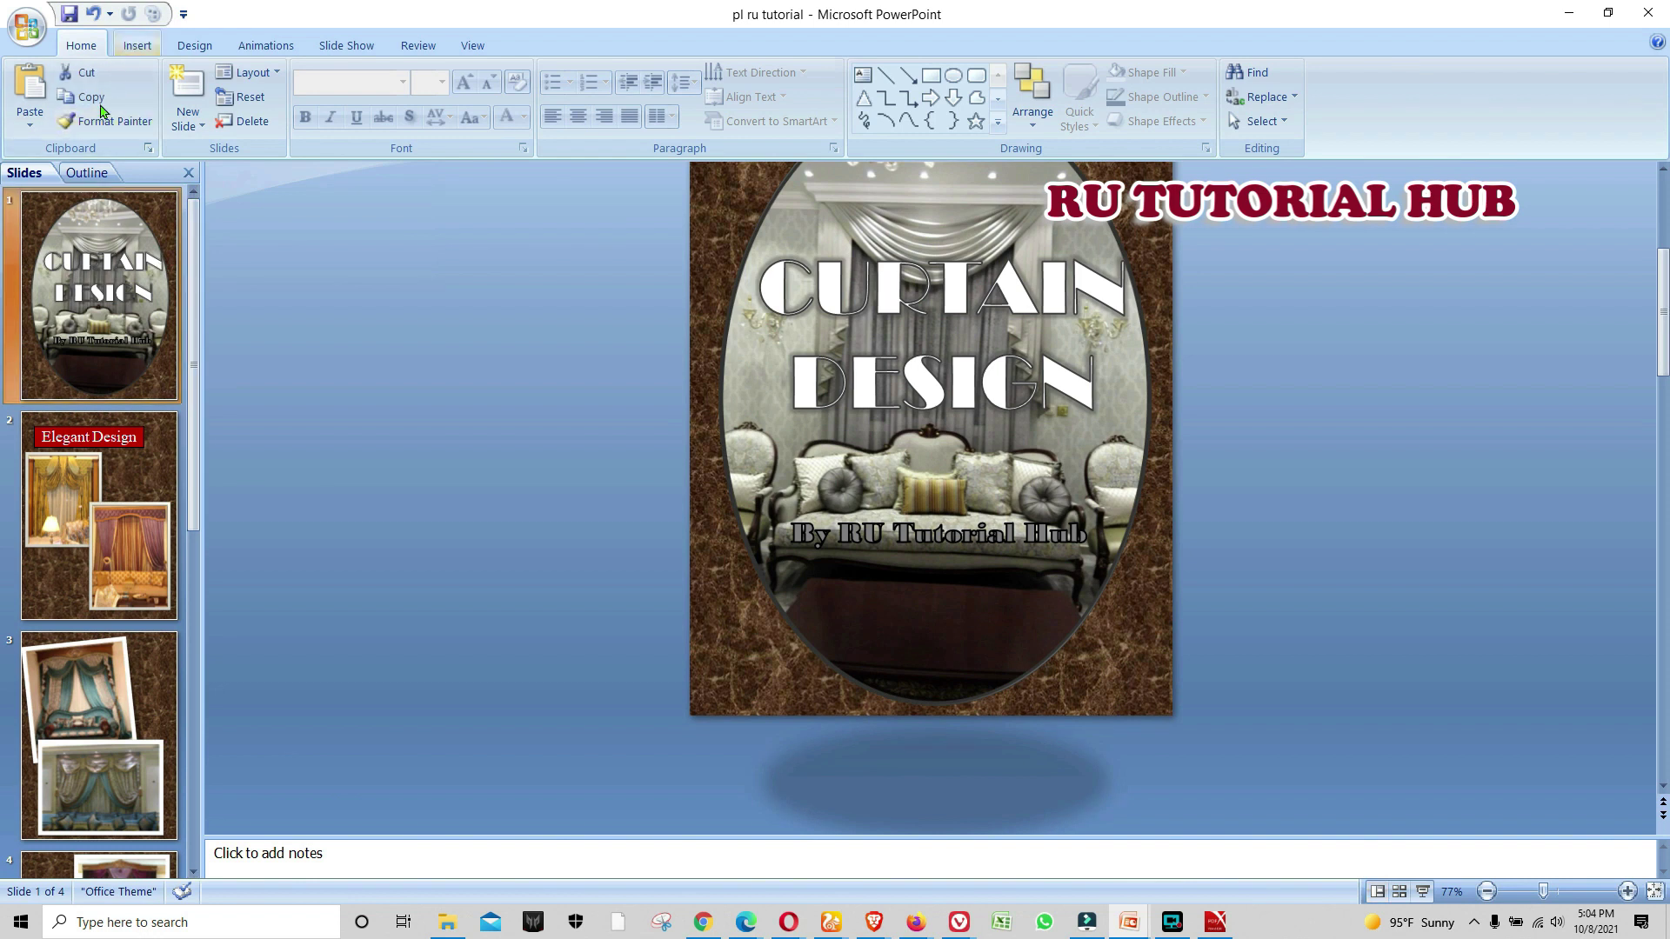
{"action": "scroll", "coordinate": [99, 514], "scroll_direction": "down", "scroll_amount": 2}
Add a blank slide after slide 4 and insert the green-and-gold room photo
{"action": "left_click", "coordinate": [157, 746]}
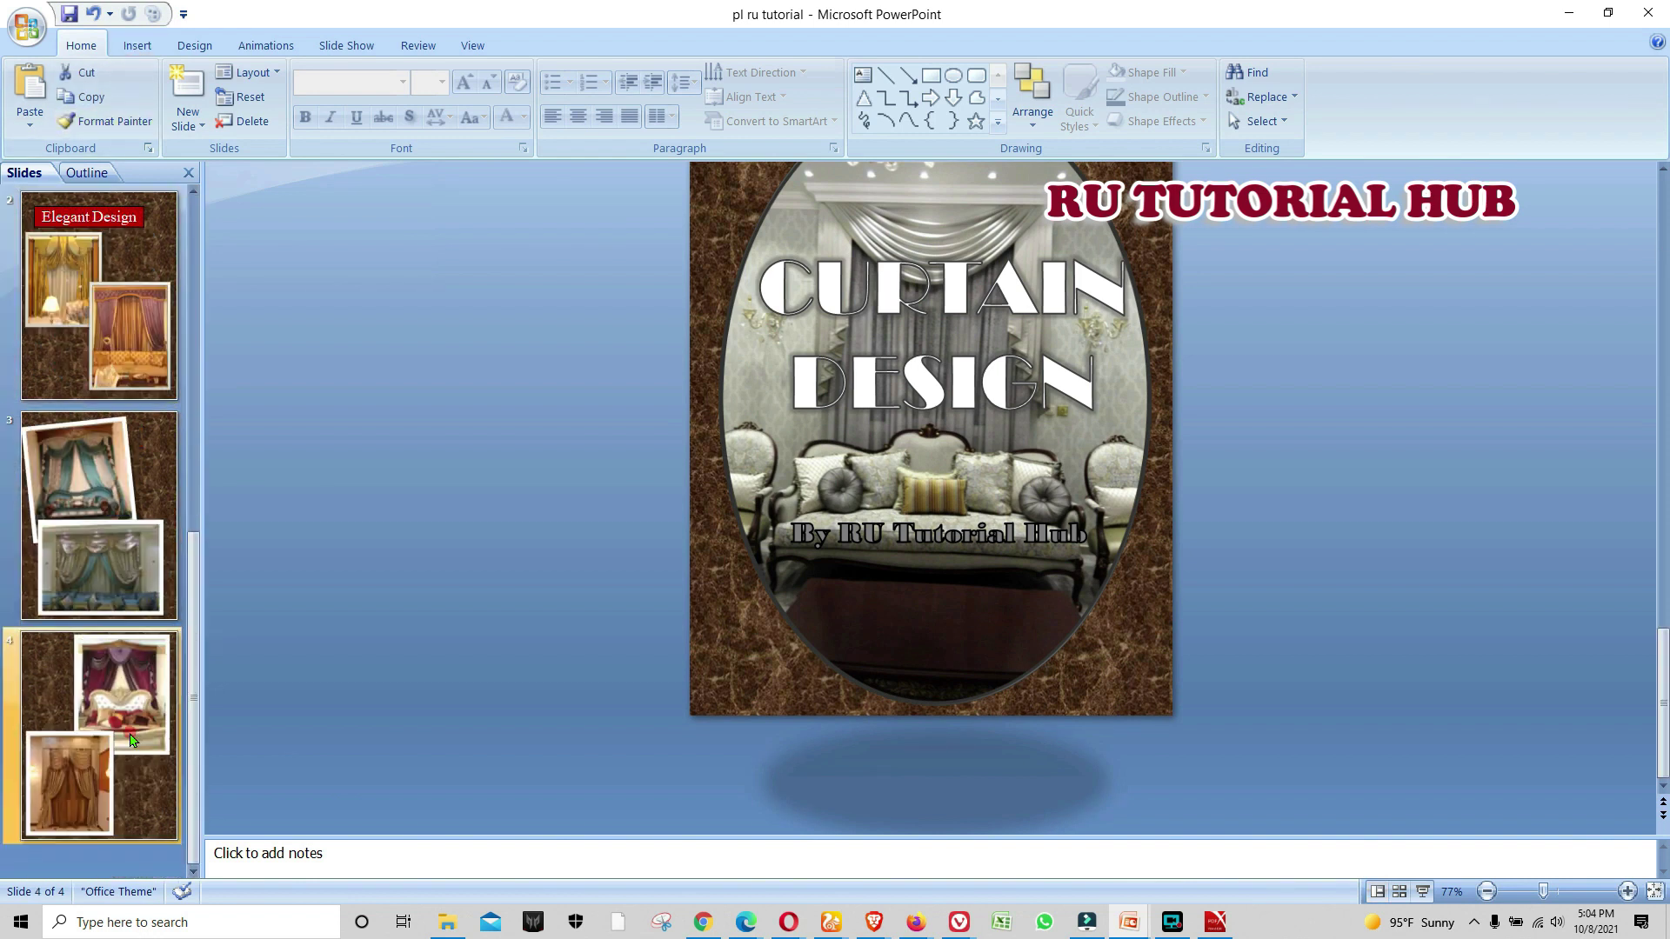
{"action": "left_click", "coordinate": [187, 127]}
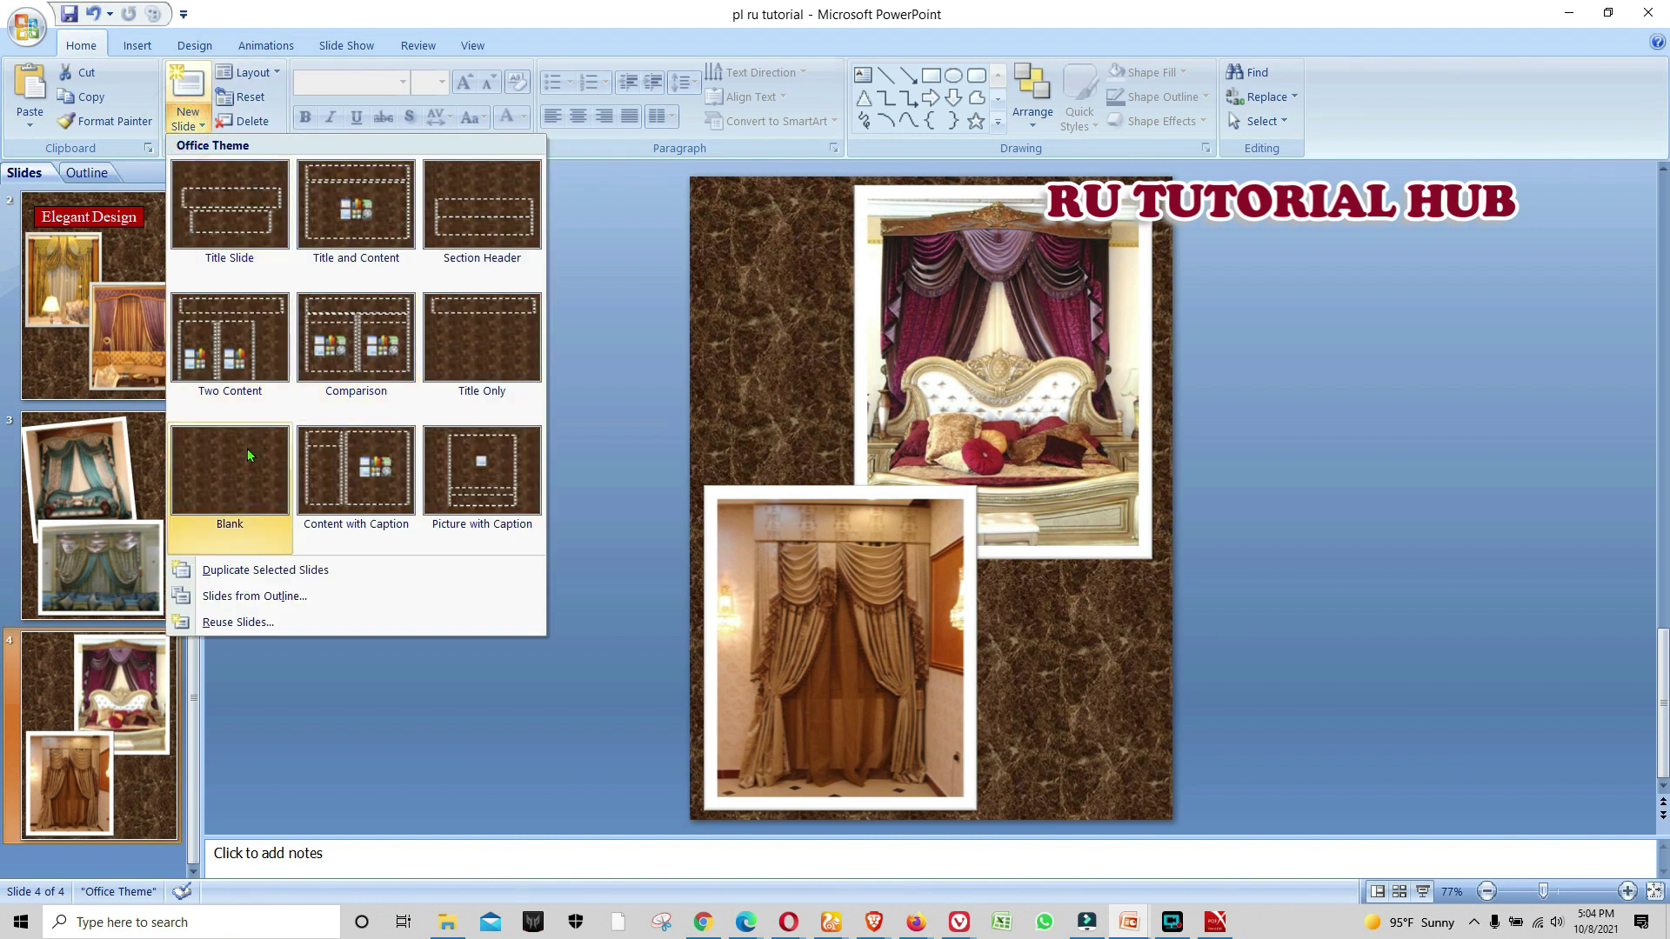
{"action": "left_click", "coordinate": [247, 451]}
{"action": "left_click", "coordinate": [137, 45]}
{"action": "left_click", "coordinate": [96, 122]}
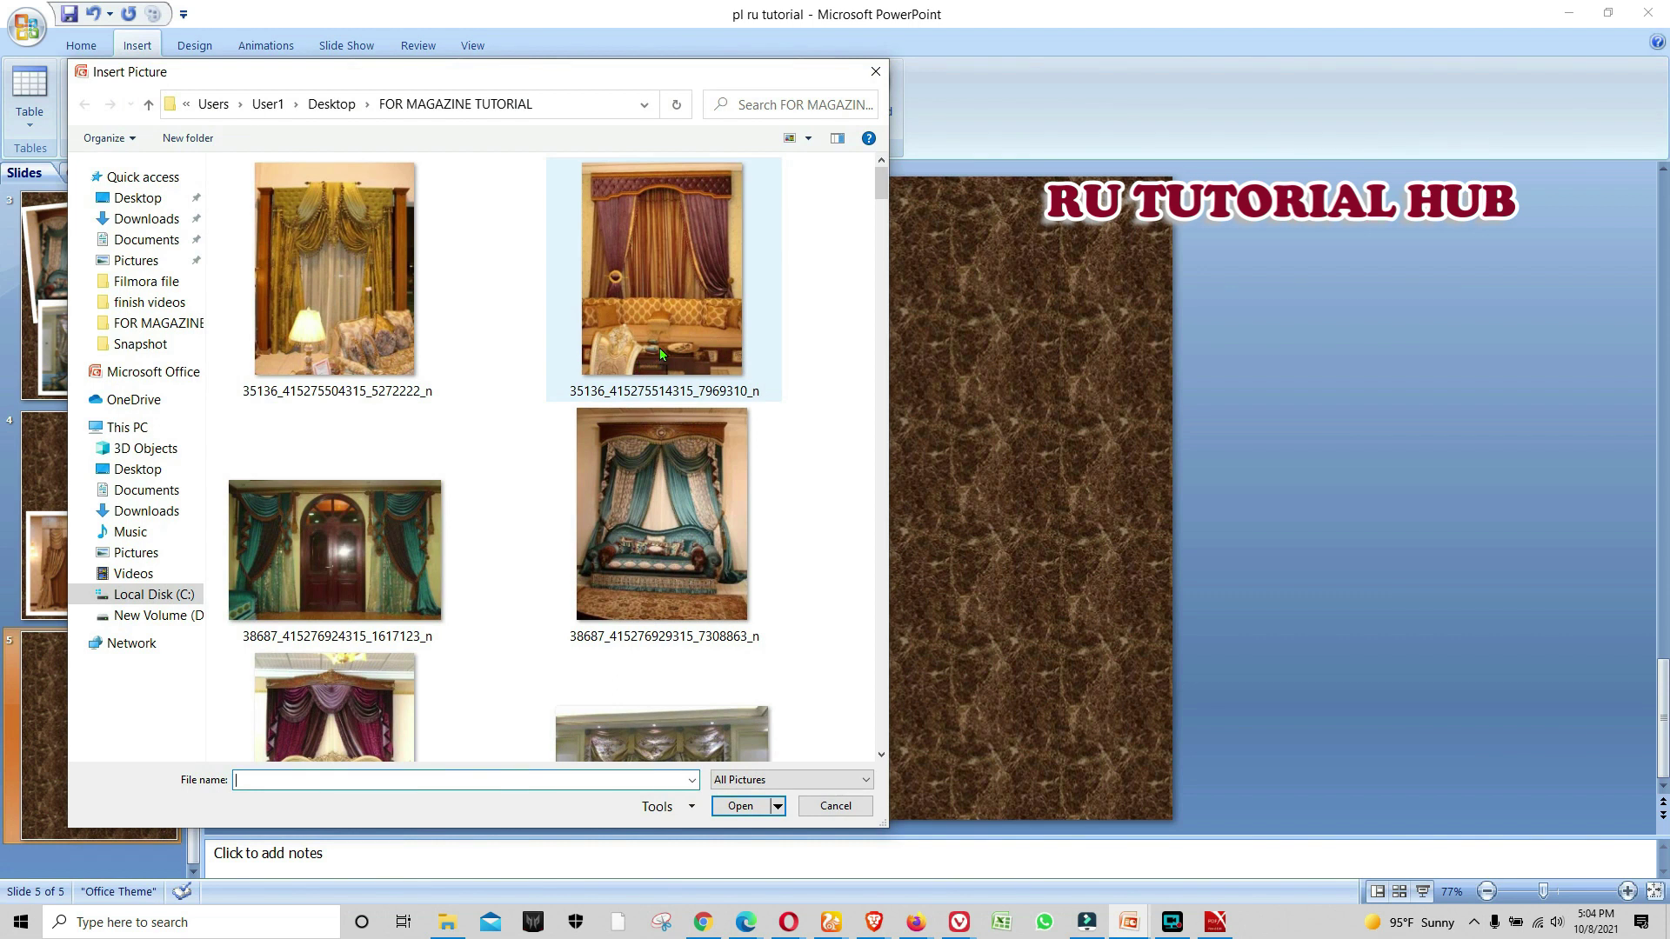
{"action": "scroll", "coordinate": [781, 381], "scroll_direction": "down", "scroll_amount": 5}
{"action": "scroll", "coordinate": [781, 381], "scroll_direction": "down", "scroll_amount": 2}
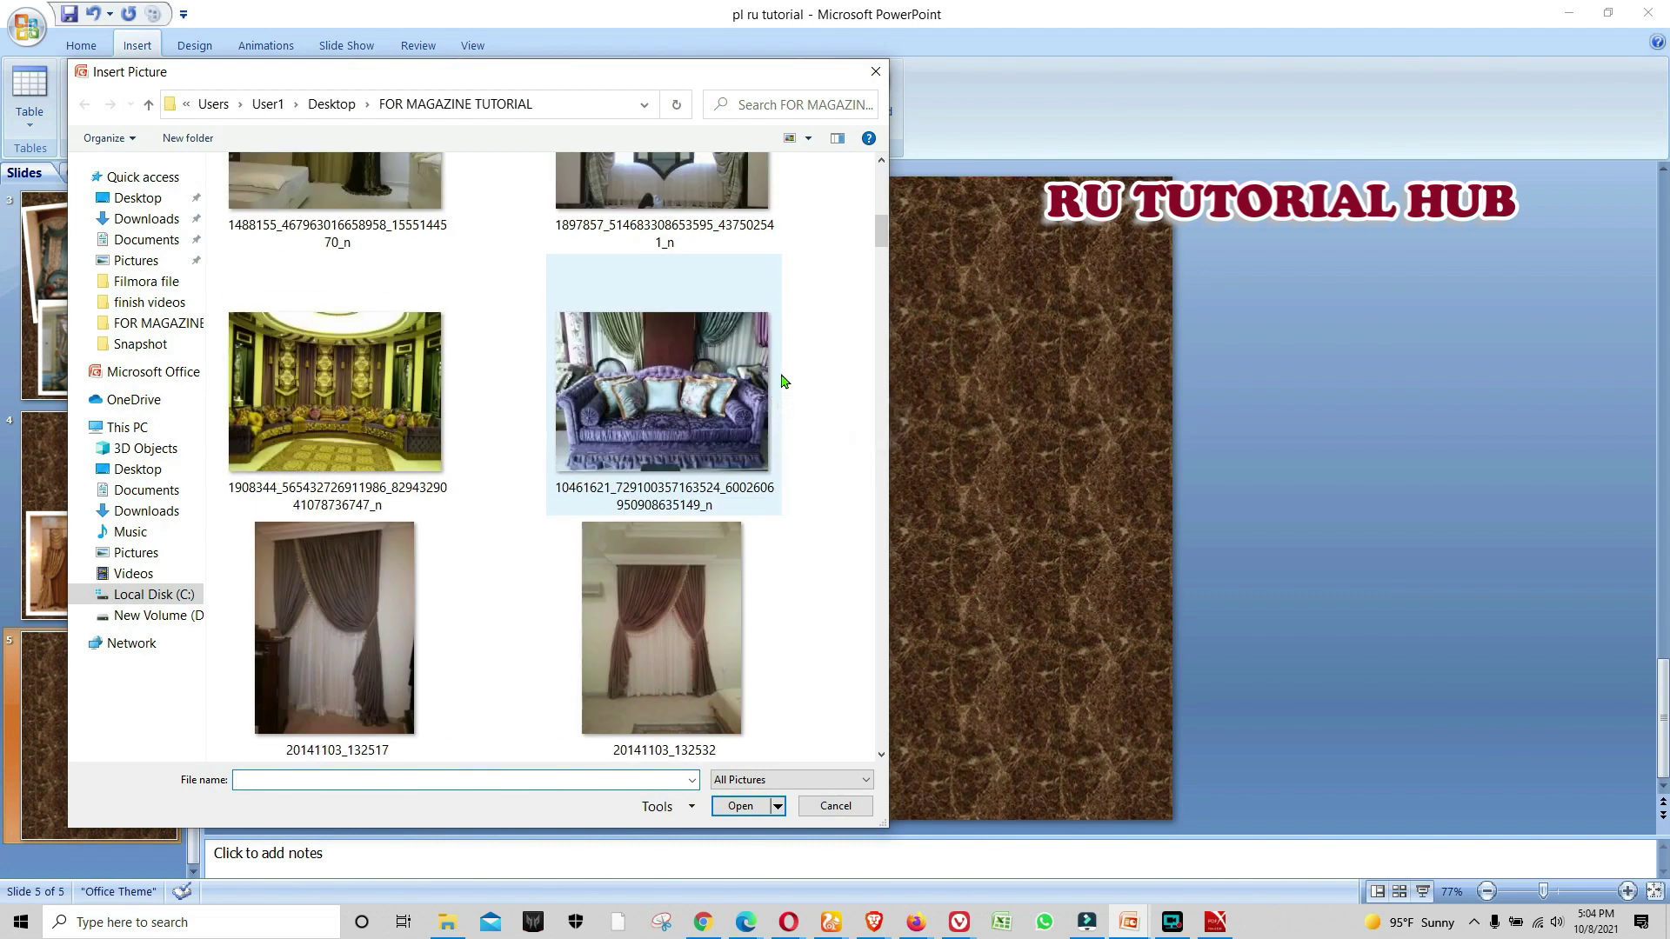
{"action": "scroll", "coordinate": [781, 381], "scroll_direction": "down", "scroll_amount": 3}
{"action": "scroll", "coordinate": [781, 381], "scroll_direction": "up", "scroll_amount": 3}
{"action": "left_click", "coordinate": [333, 445]}
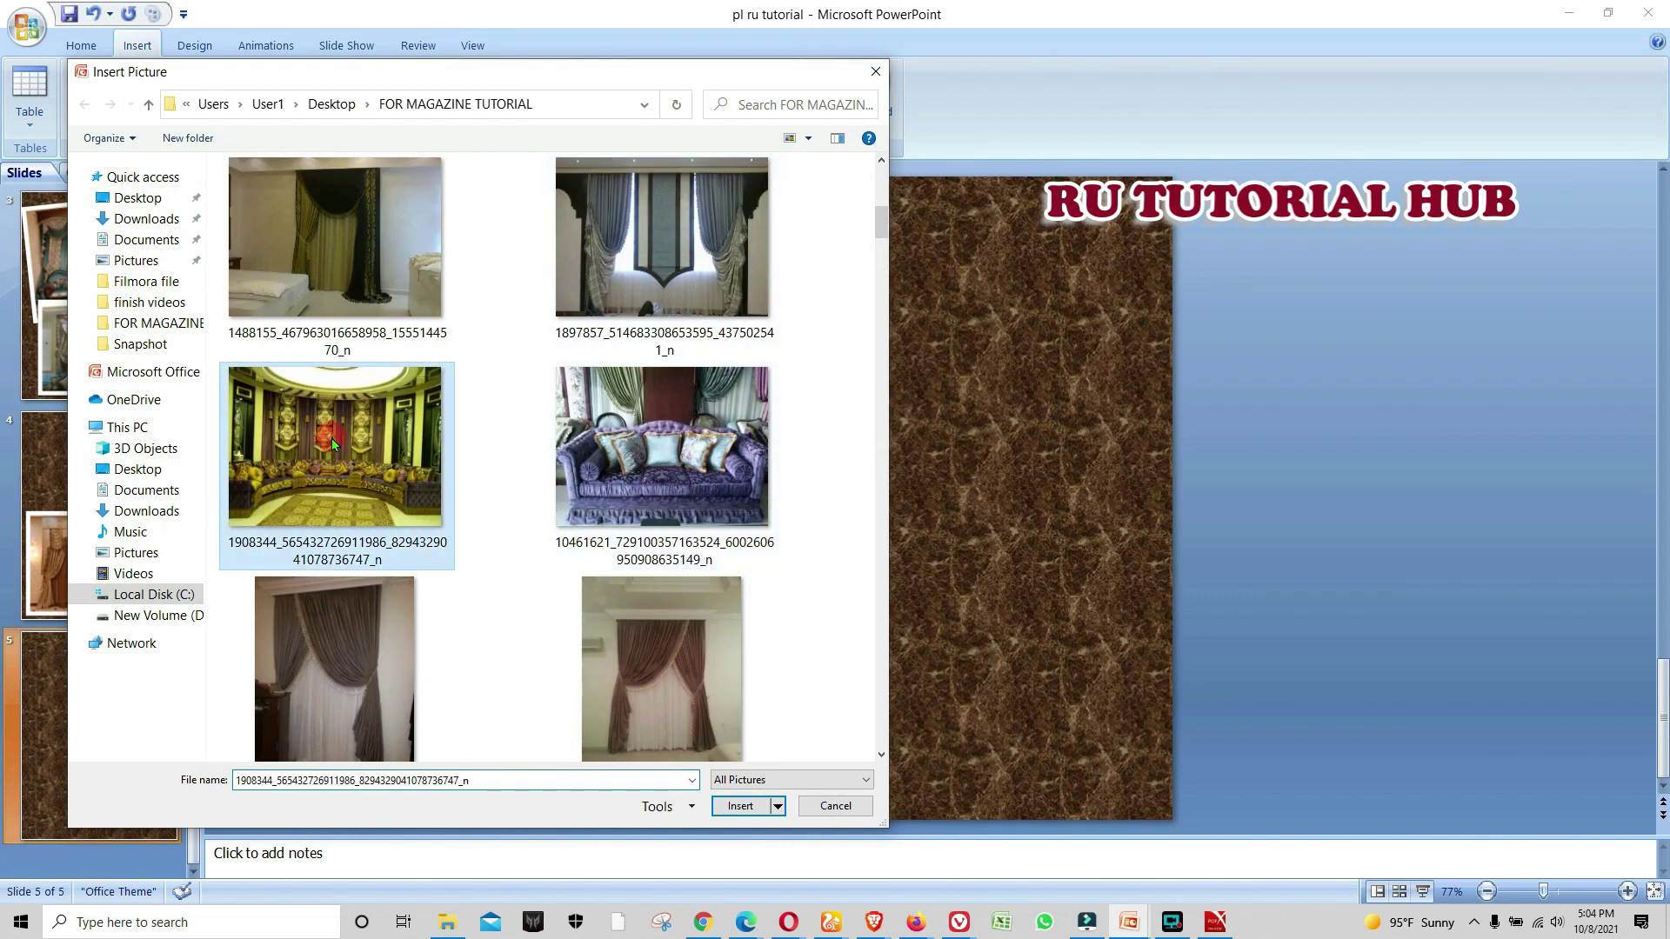
{"action": "left_click", "coordinate": [740, 807]}
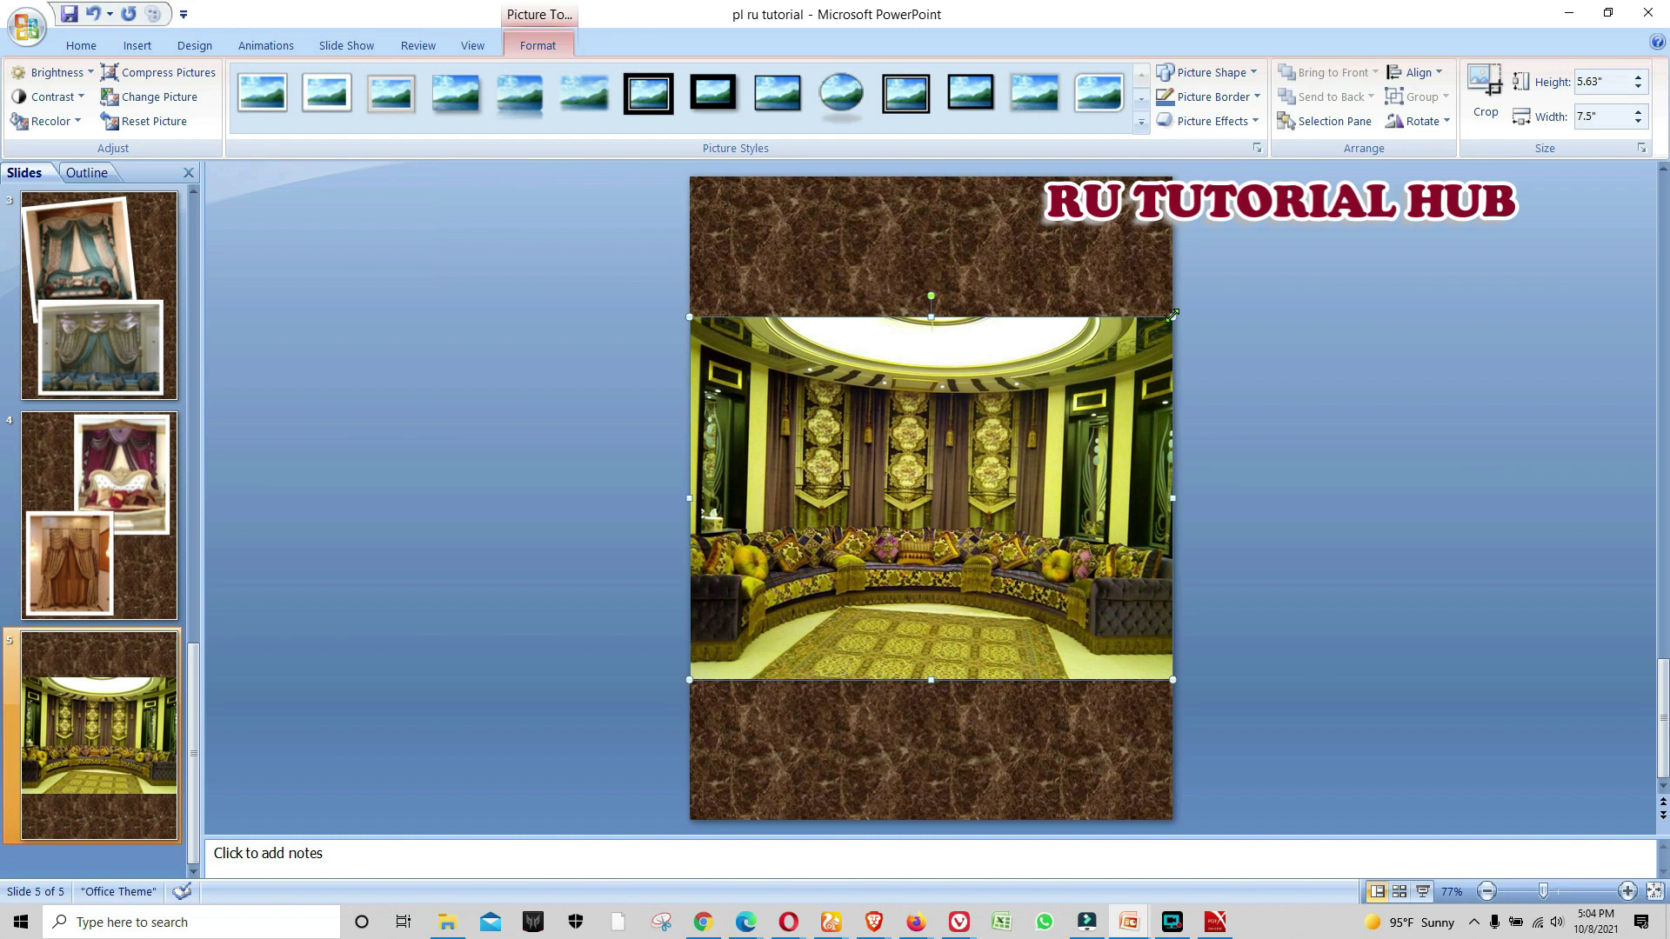
Resize the photo to 4.31" × 5.75", move it up, and give it a white frame
{"action": "left_click_drag", "start_coordinate": [1173, 318], "coordinate": [1061, 401]}
{"action": "mouse_move", "coordinate": [928, 563]}
{"action": "left_mouse_down"}
{"action": "mouse_move", "coordinate": [938, 456]}
{"action": "mouse_move", "coordinate": [959, 452]}
{"action": "left_mouse_up"}
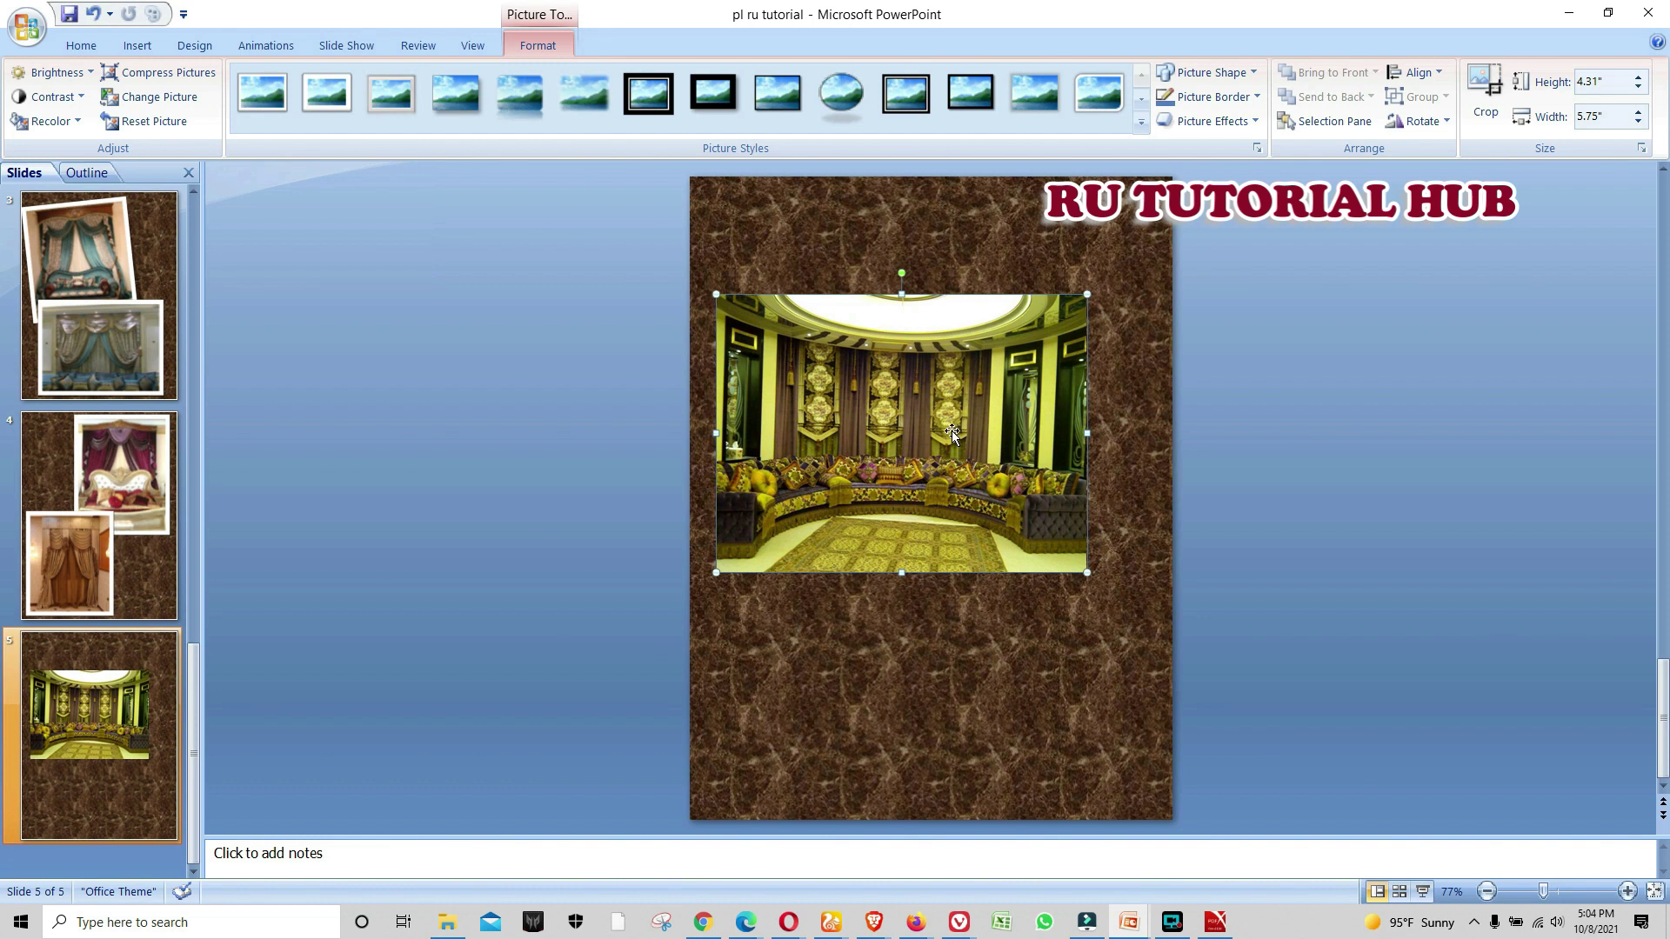
{"action": "left_click", "coordinate": [326, 92]}
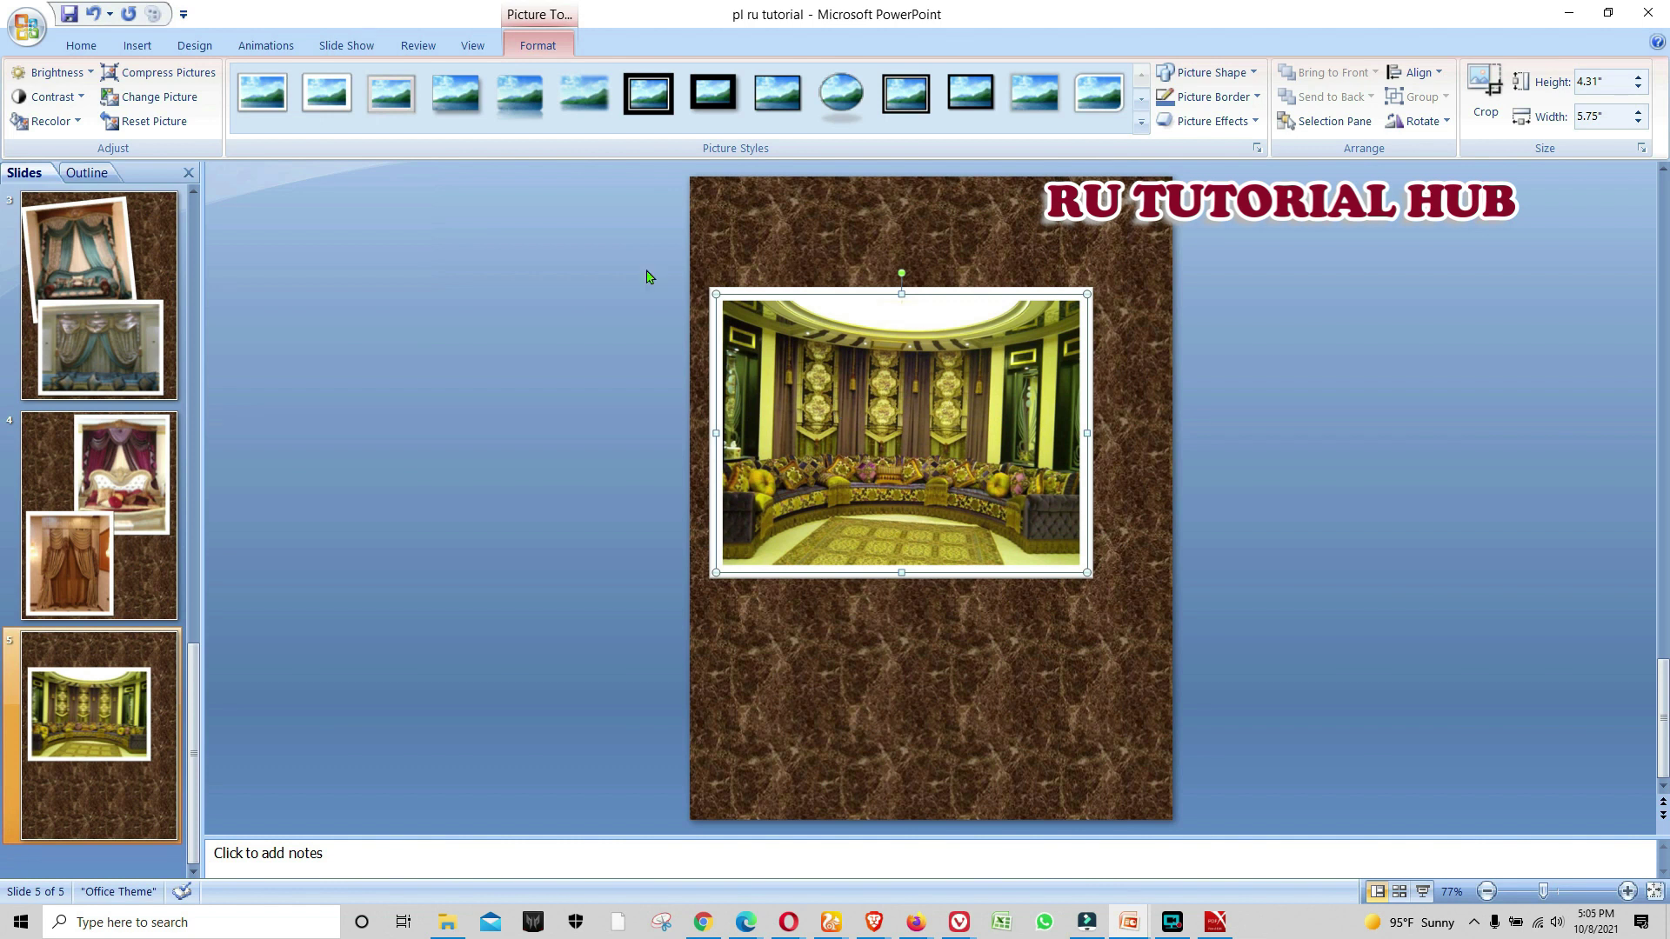
Draw a text box above the photo reading 'Roman Design', shift it left, and select its text
{"action": "left_click", "coordinate": [137, 45]}
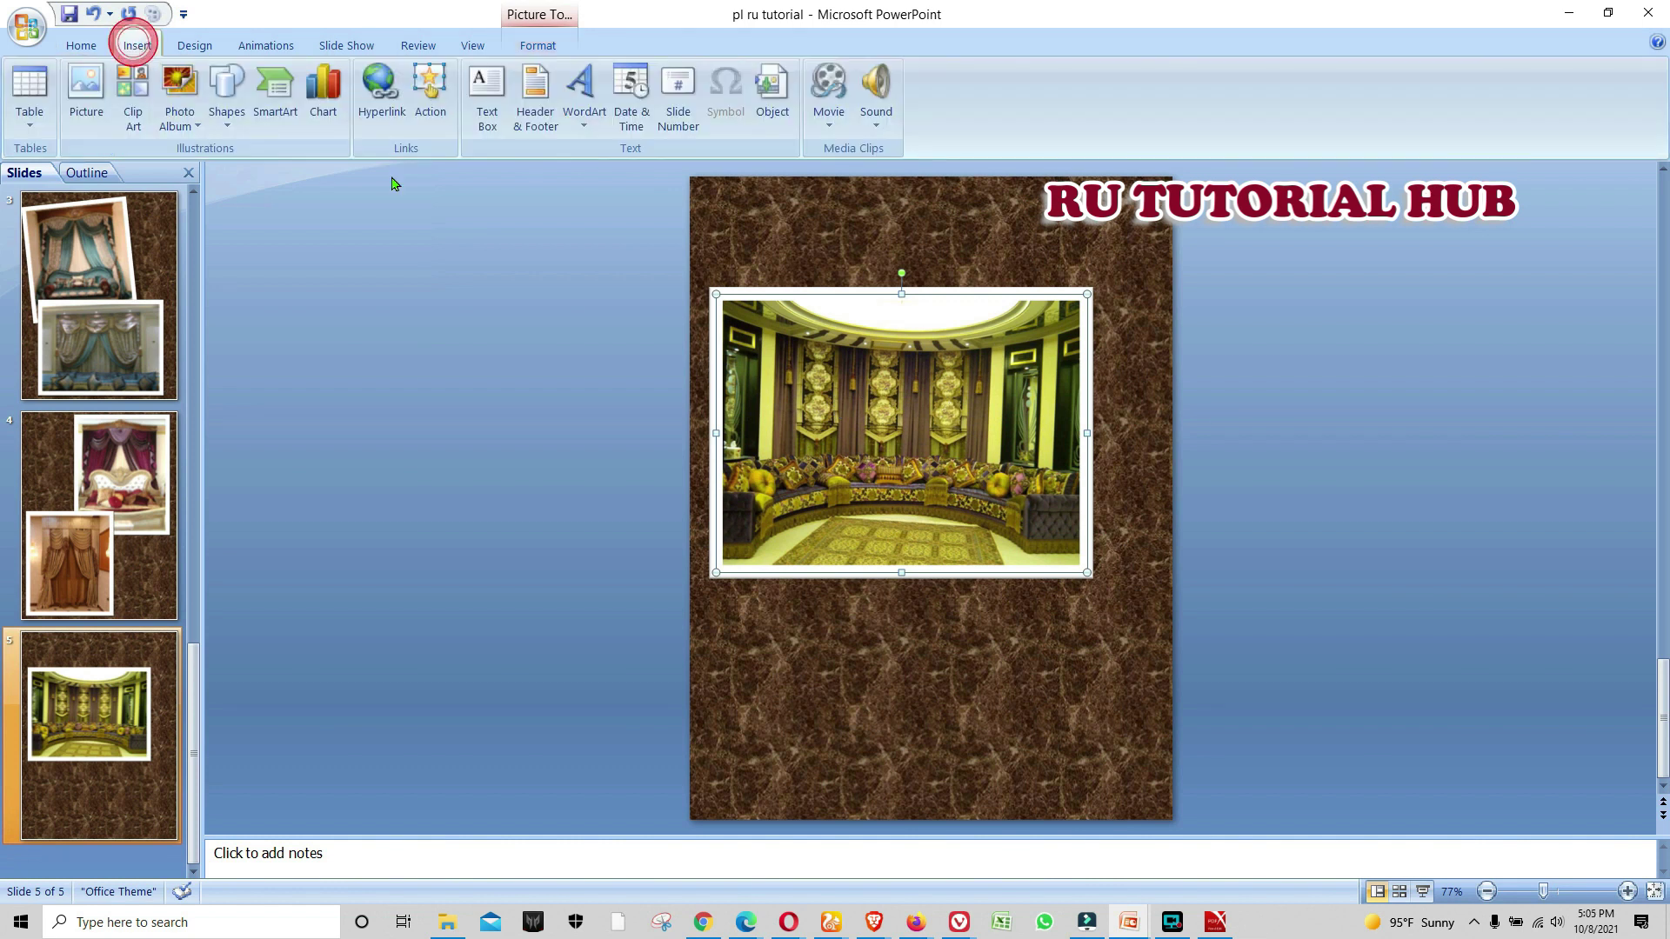
{"action": "left_click", "coordinate": [494, 103]}
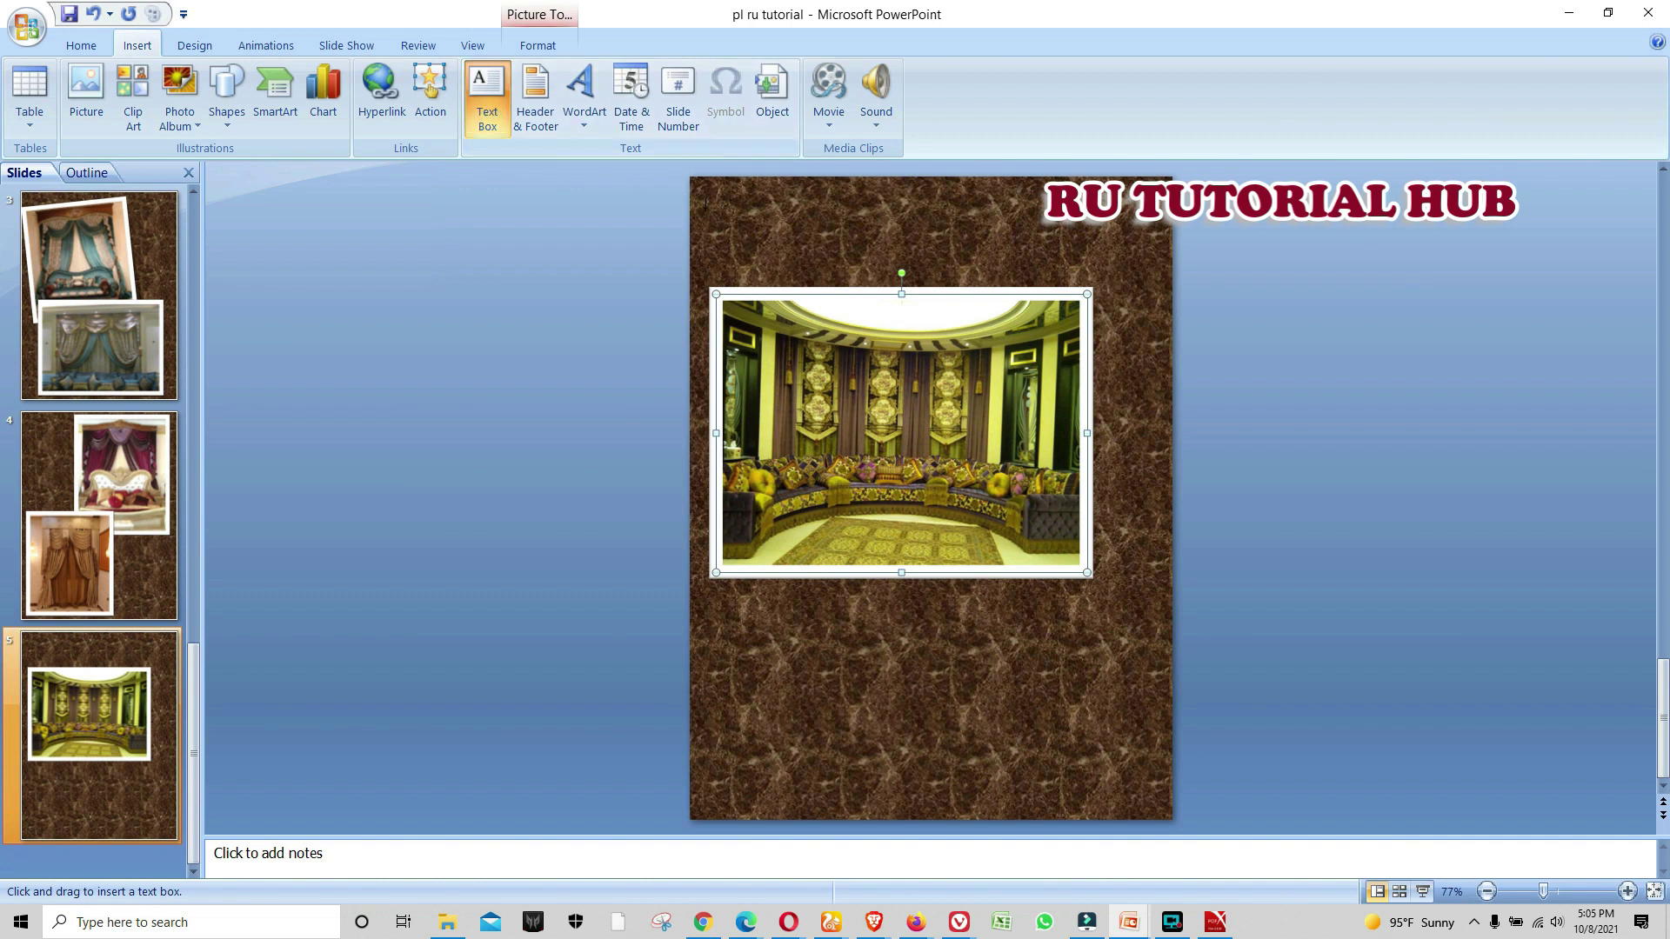
{"action": "left_click_drag", "start_coordinate": [739, 219], "coordinate": [1027, 265]}
{"action": "type", "text": "Roman Design"}
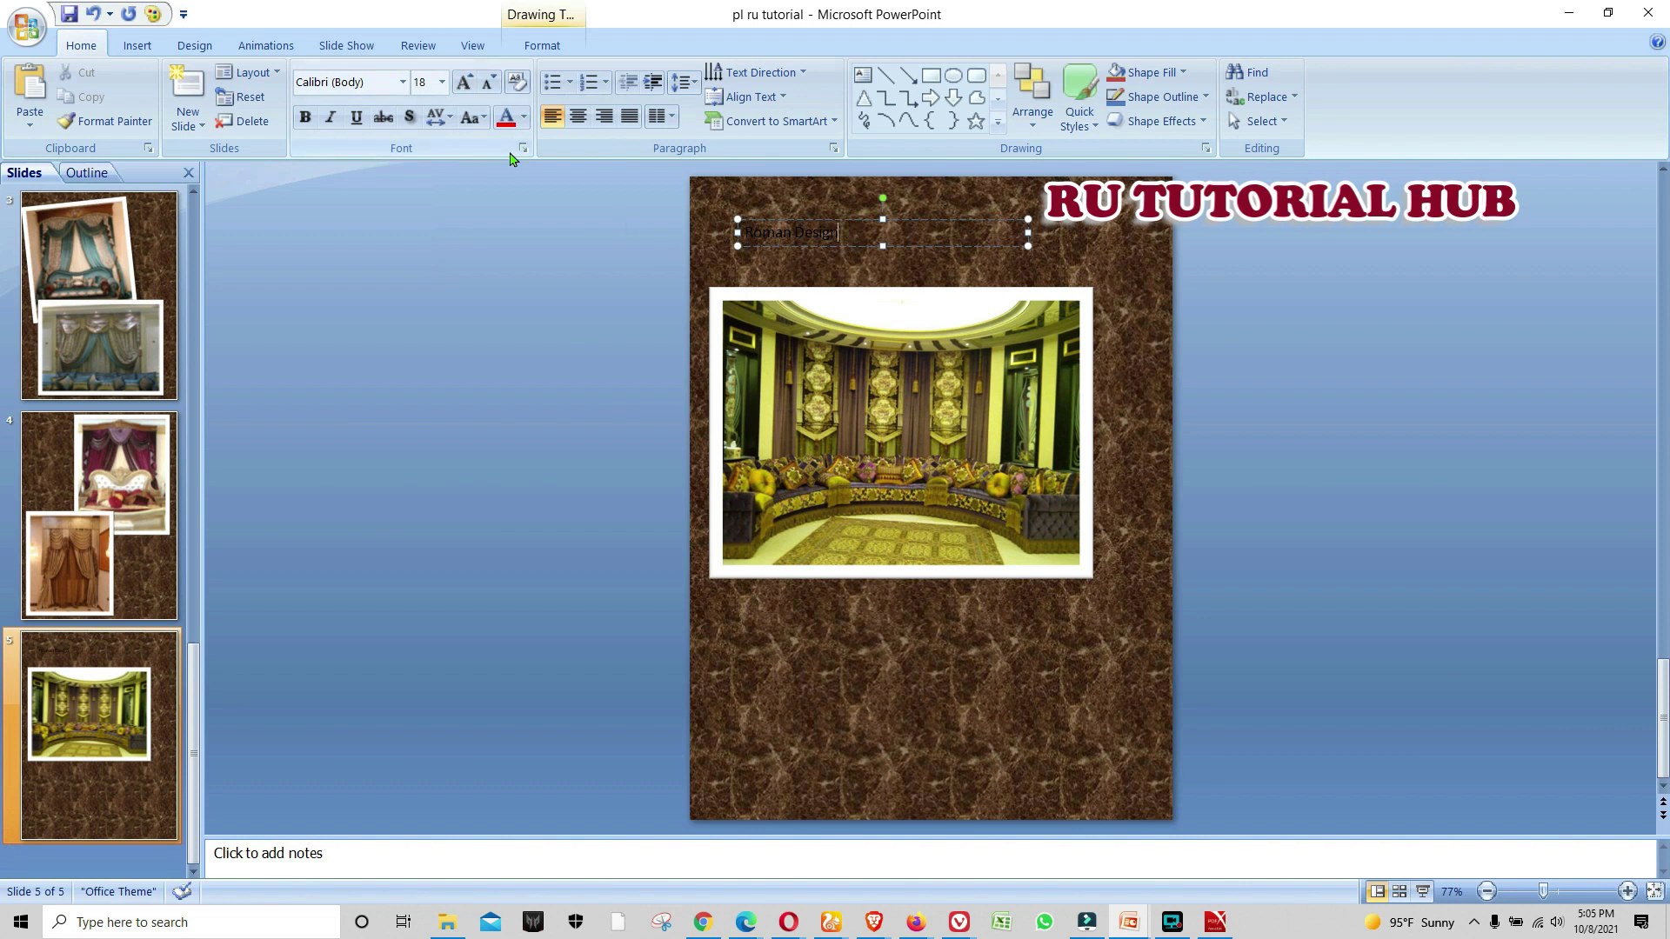
{"action": "mouse_move", "coordinate": [850, 233]}
{"action": "left_mouse_down"}
{"action": "mouse_move", "coordinate": [819, 230]}
{"action": "mouse_move", "coordinate": [833, 232]}
{"action": "left_mouse_up"}
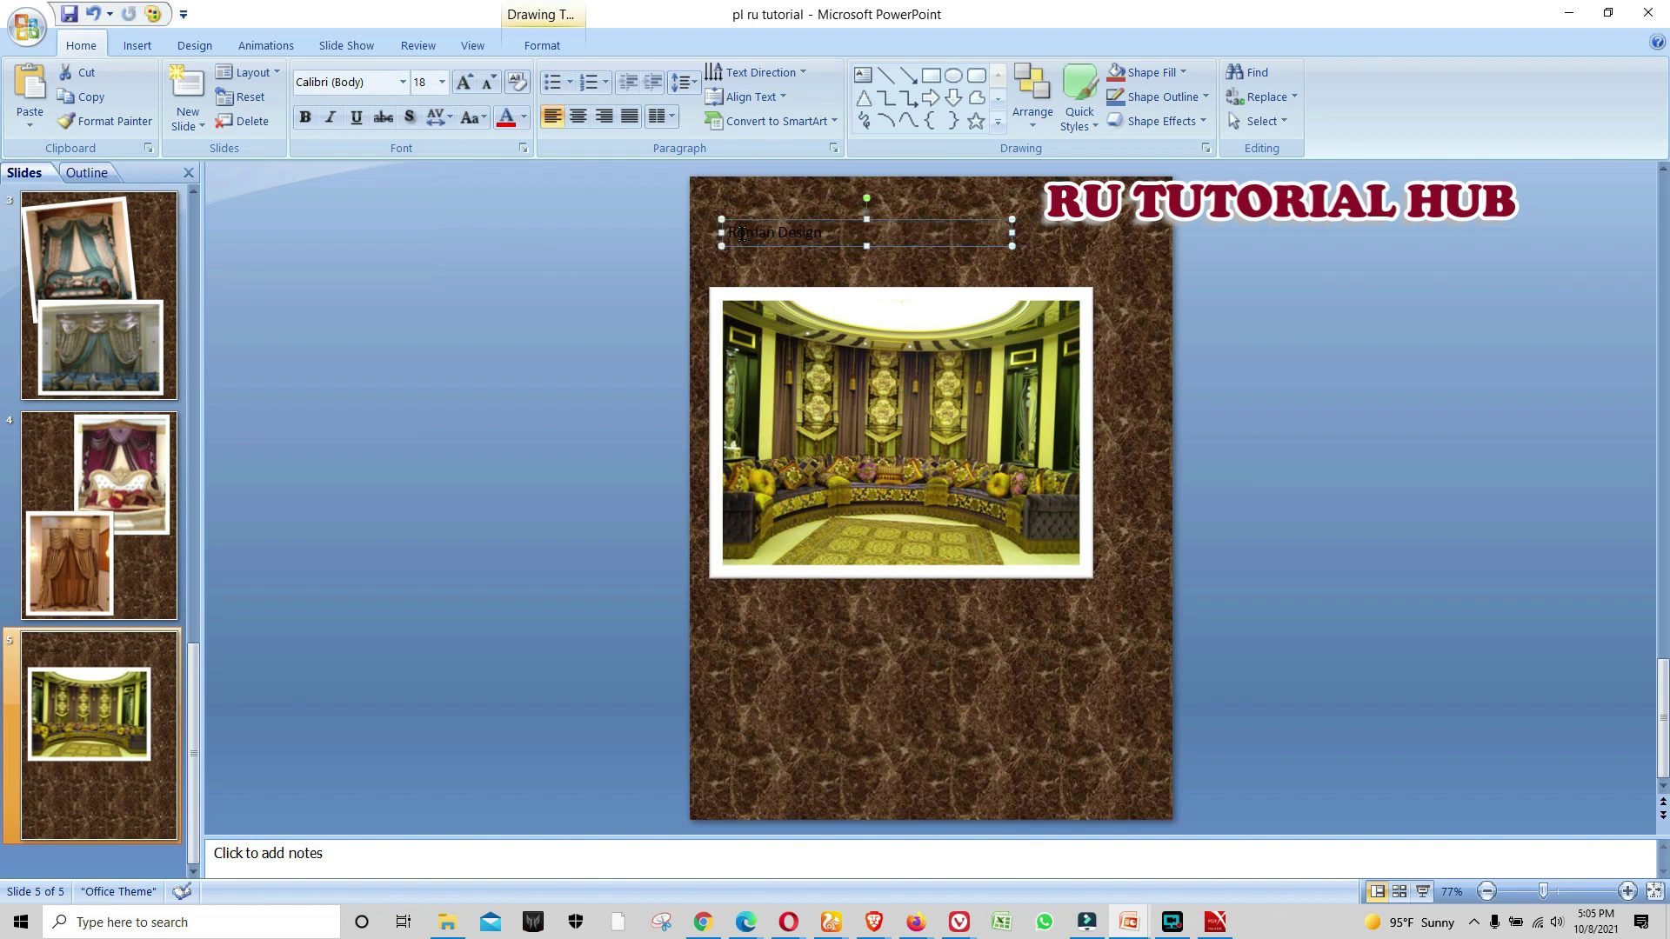
{"action": "left_click_drag", "start_coordinate": [726, 232], "coordinate": [877, 233]}
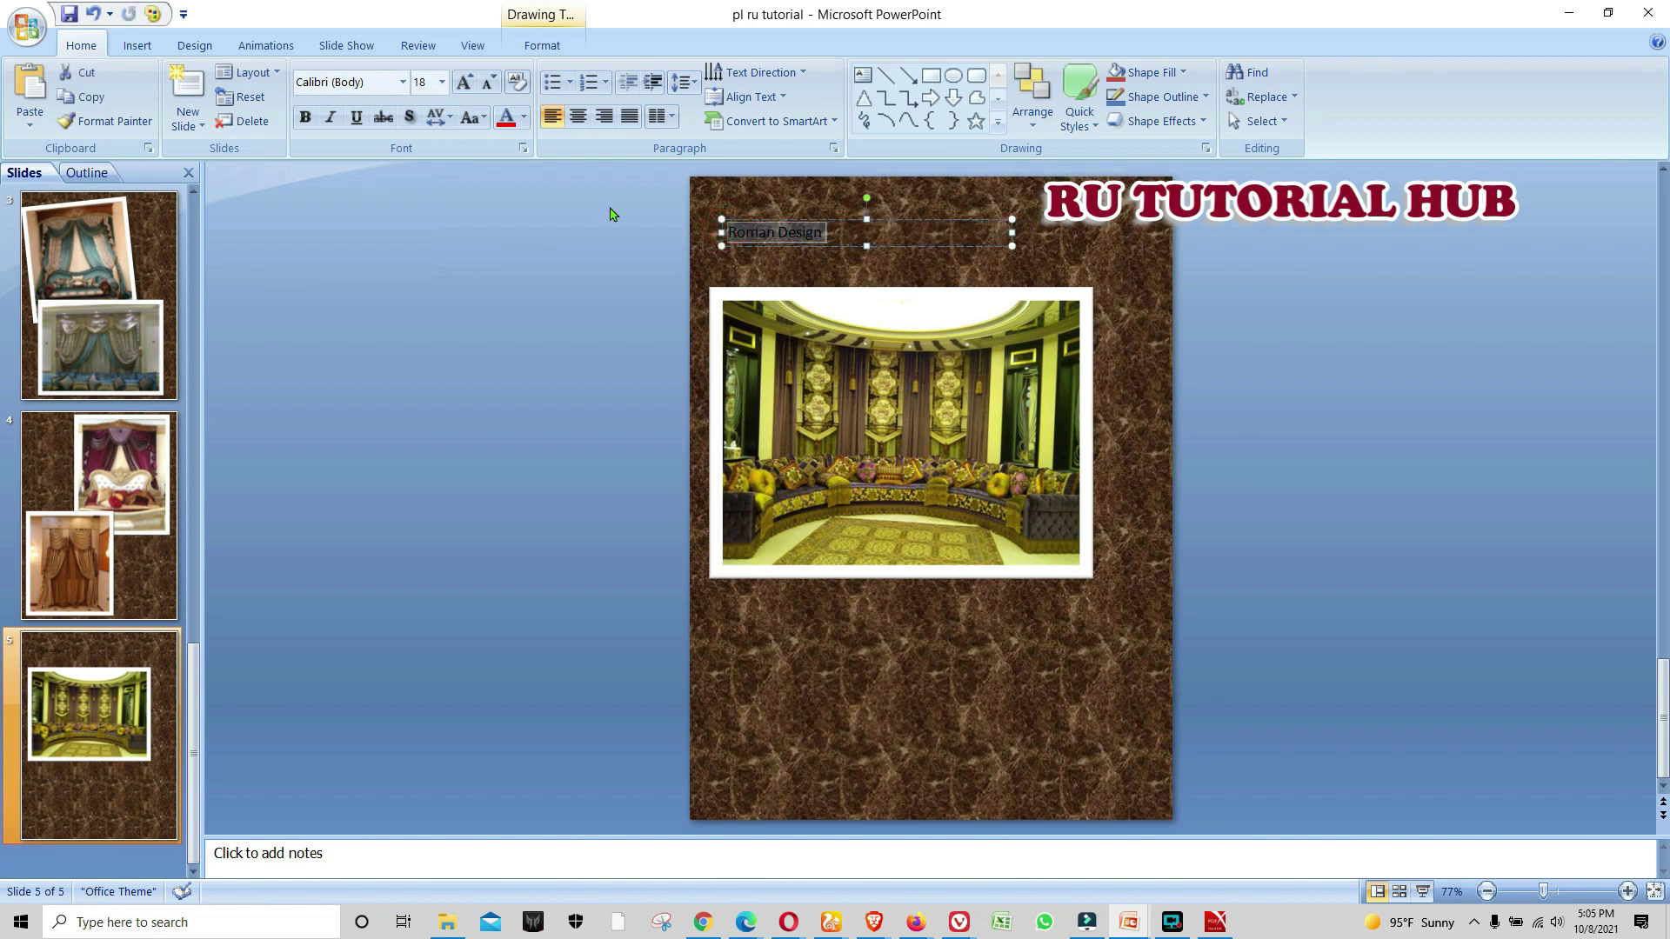
{"action": "left_click", "coordinate": [542, 45]}
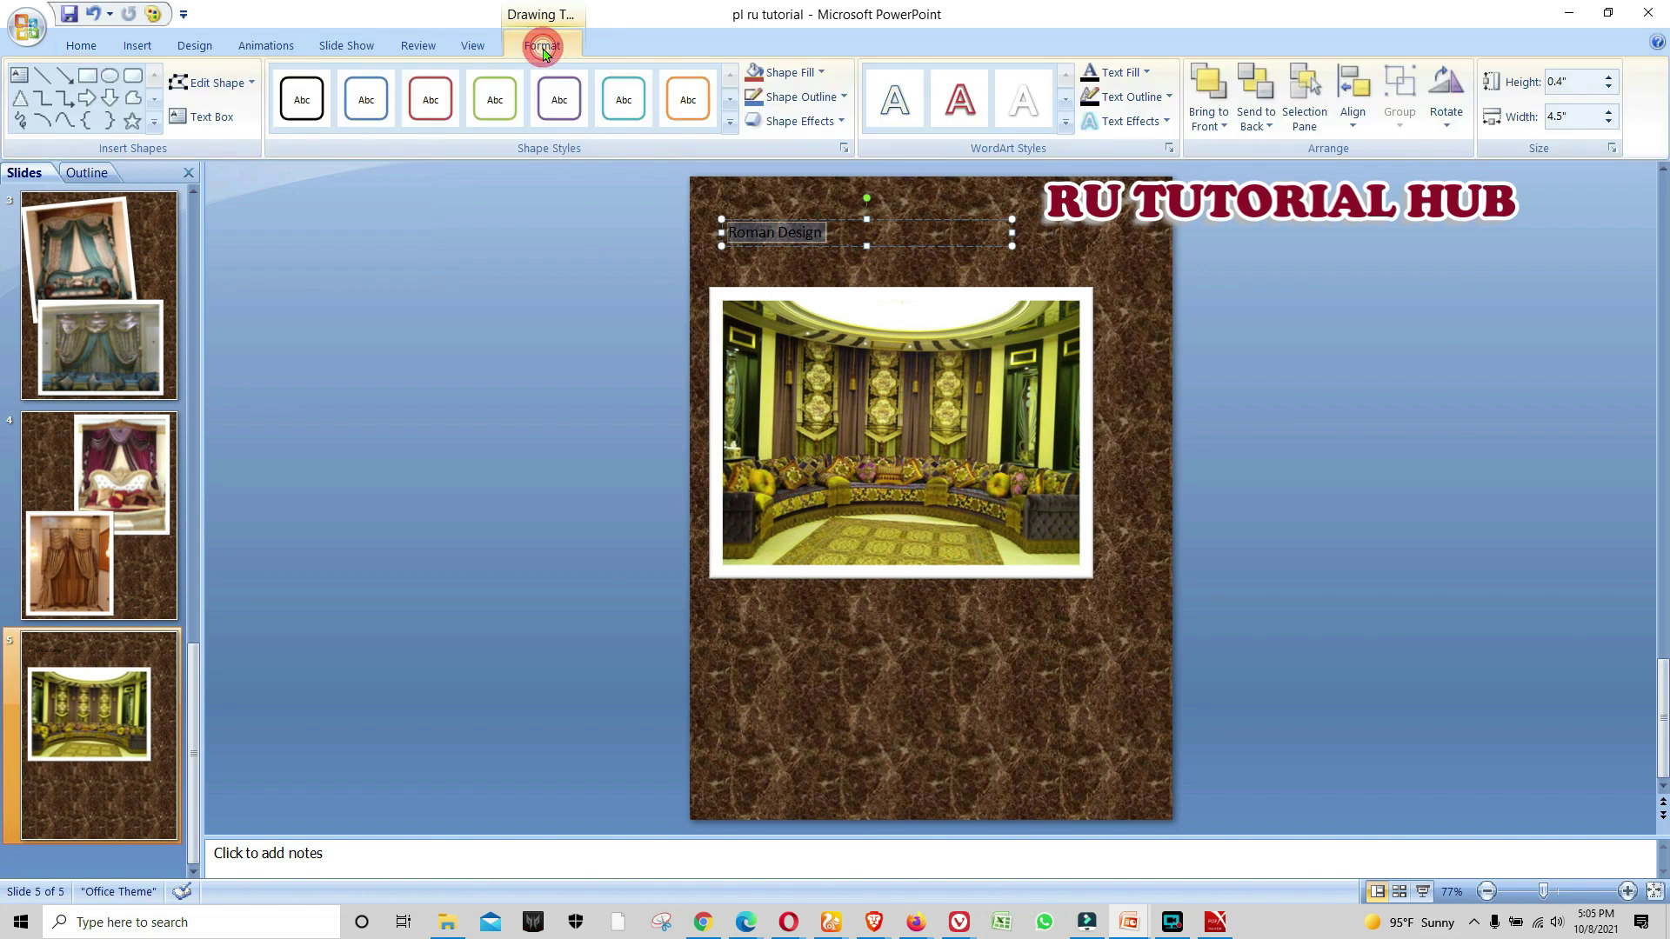
{"action": "left_click", "coordinate": [1146, 72]}
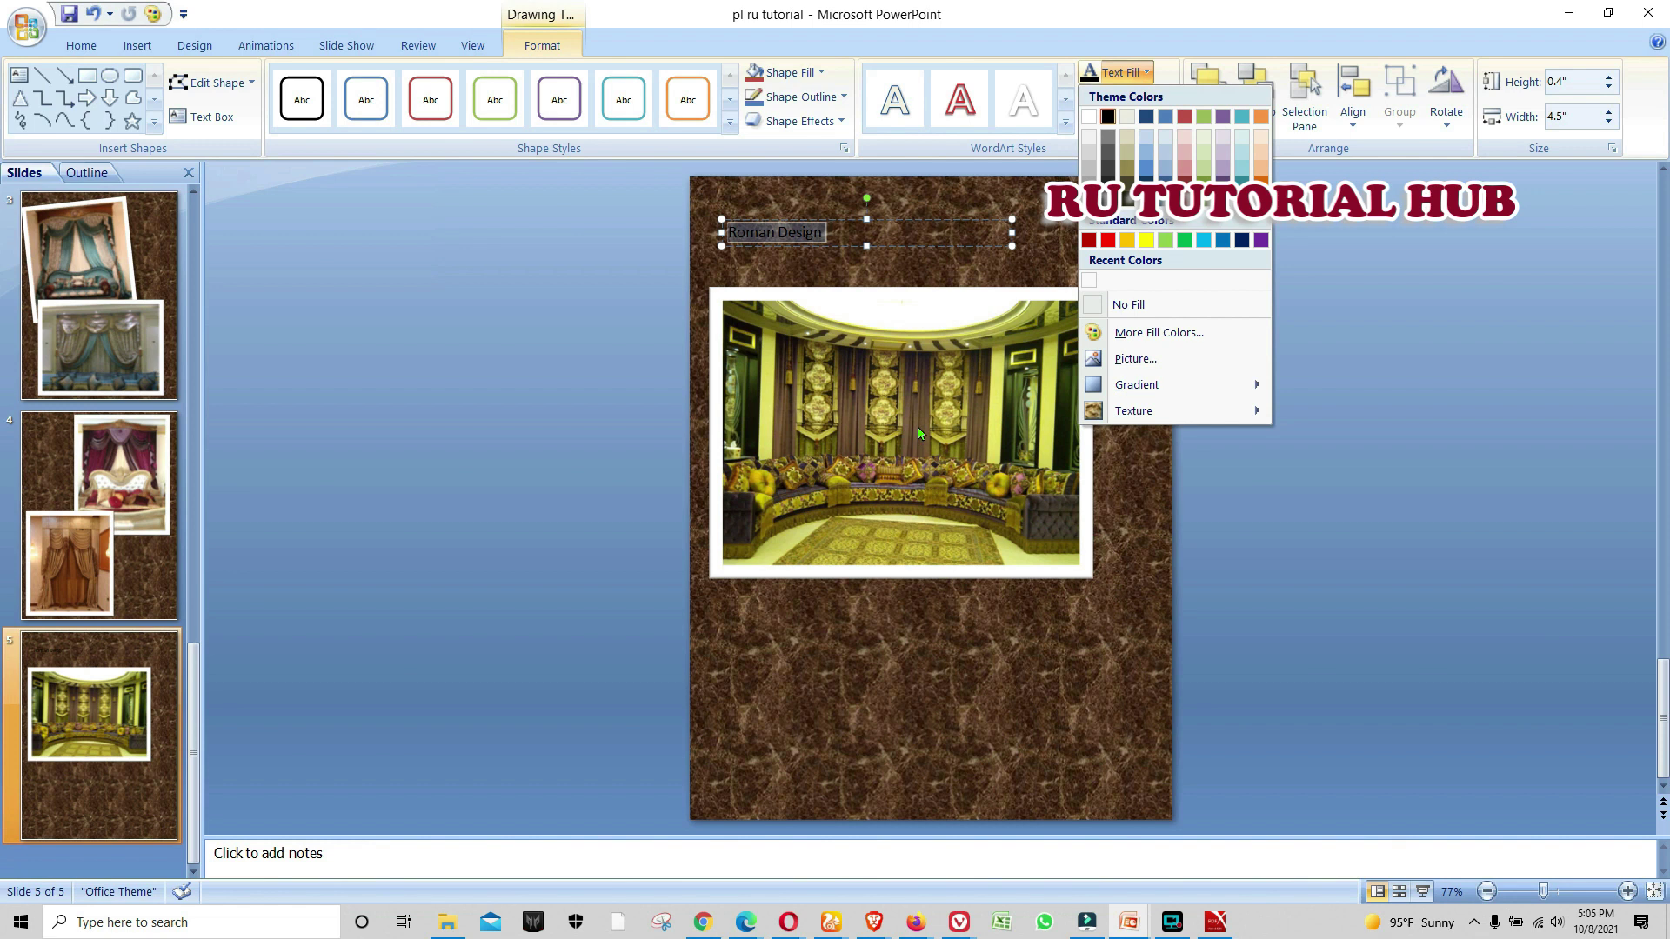
Color the Roman Design text yellow with a light white outline
{"action": "left_click", "coordinate": [1148, 240]}
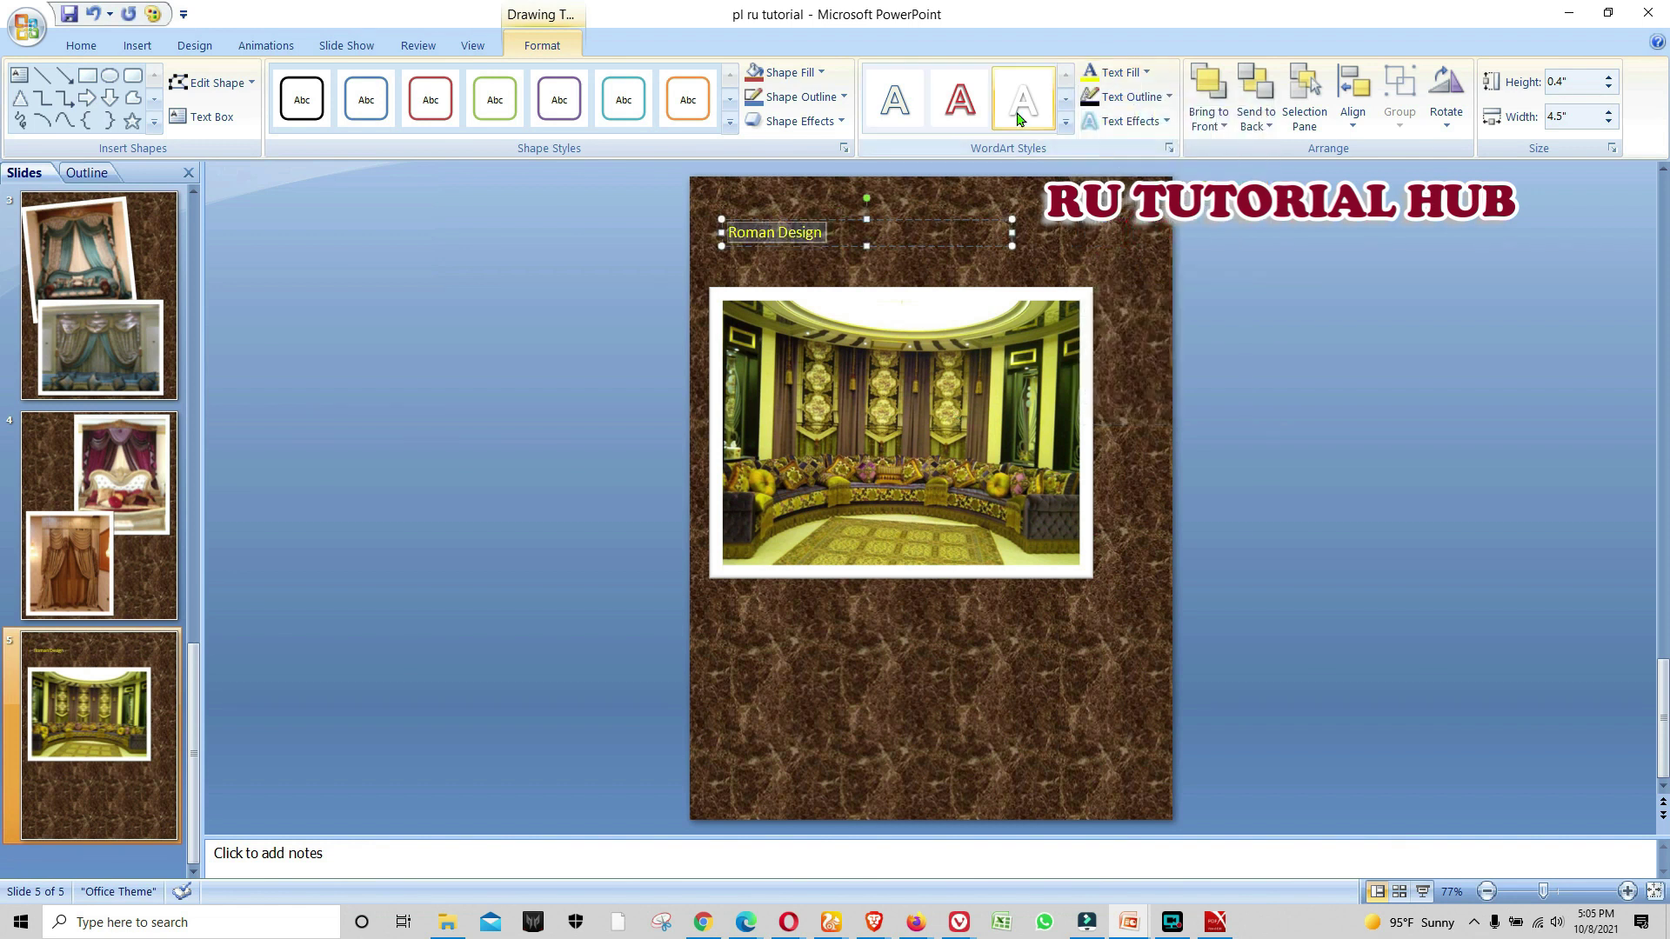
{"action": "left_click", "coordinate": [1154, 100]}
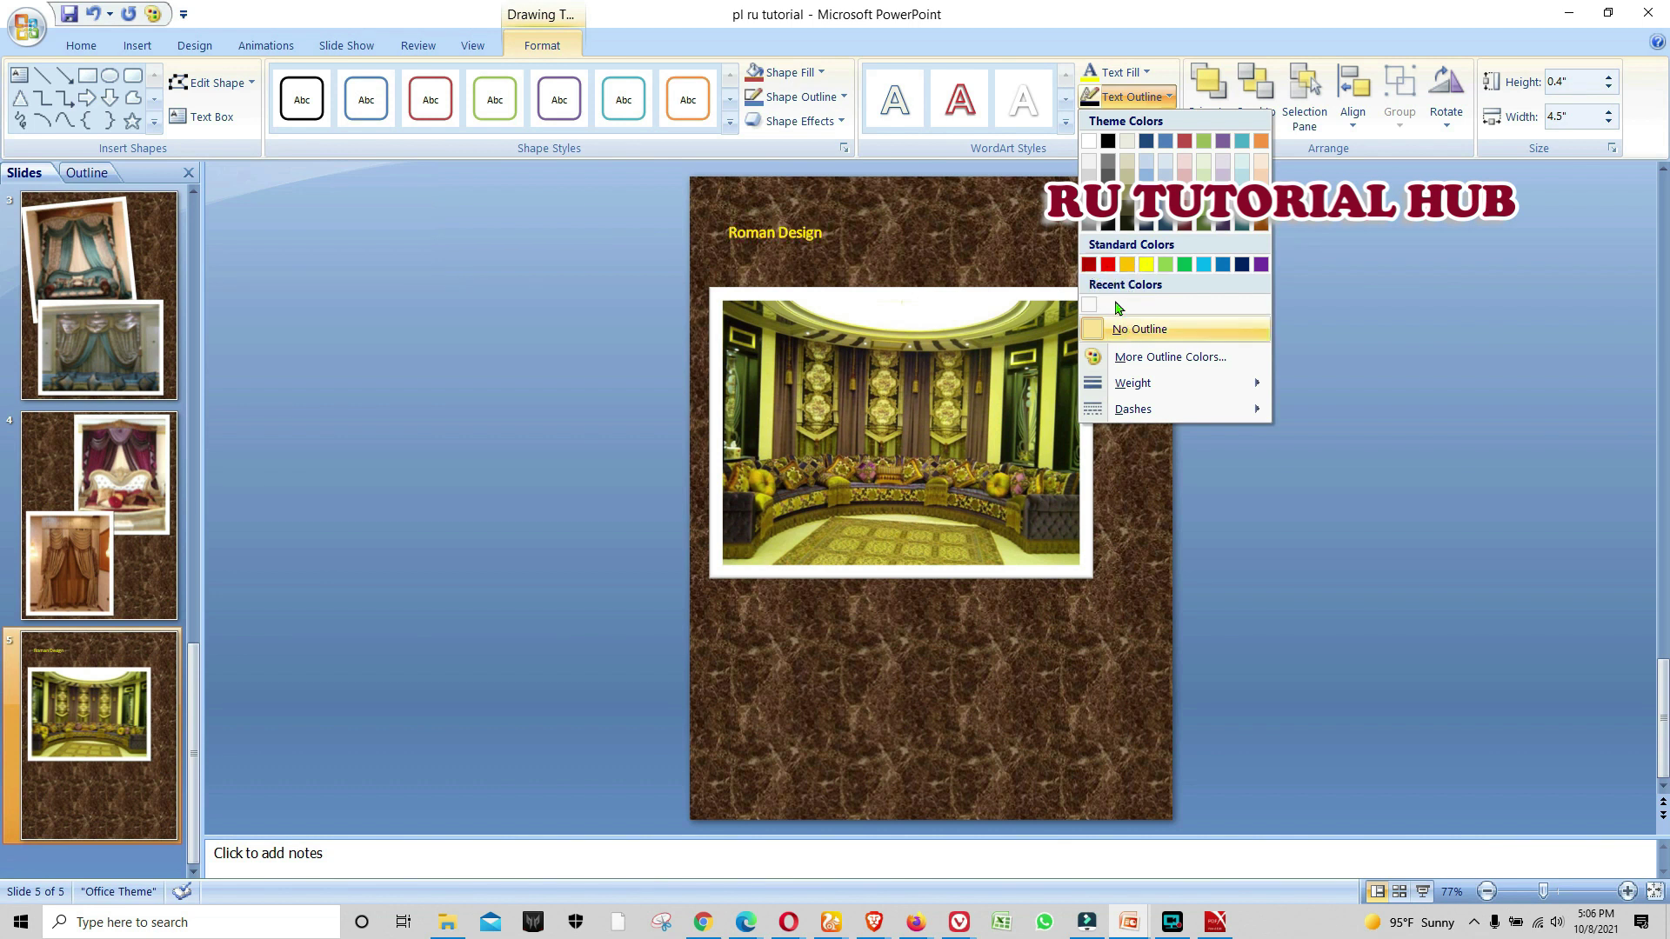
{"action": "left_click", "coordinate": [1089, 304]}
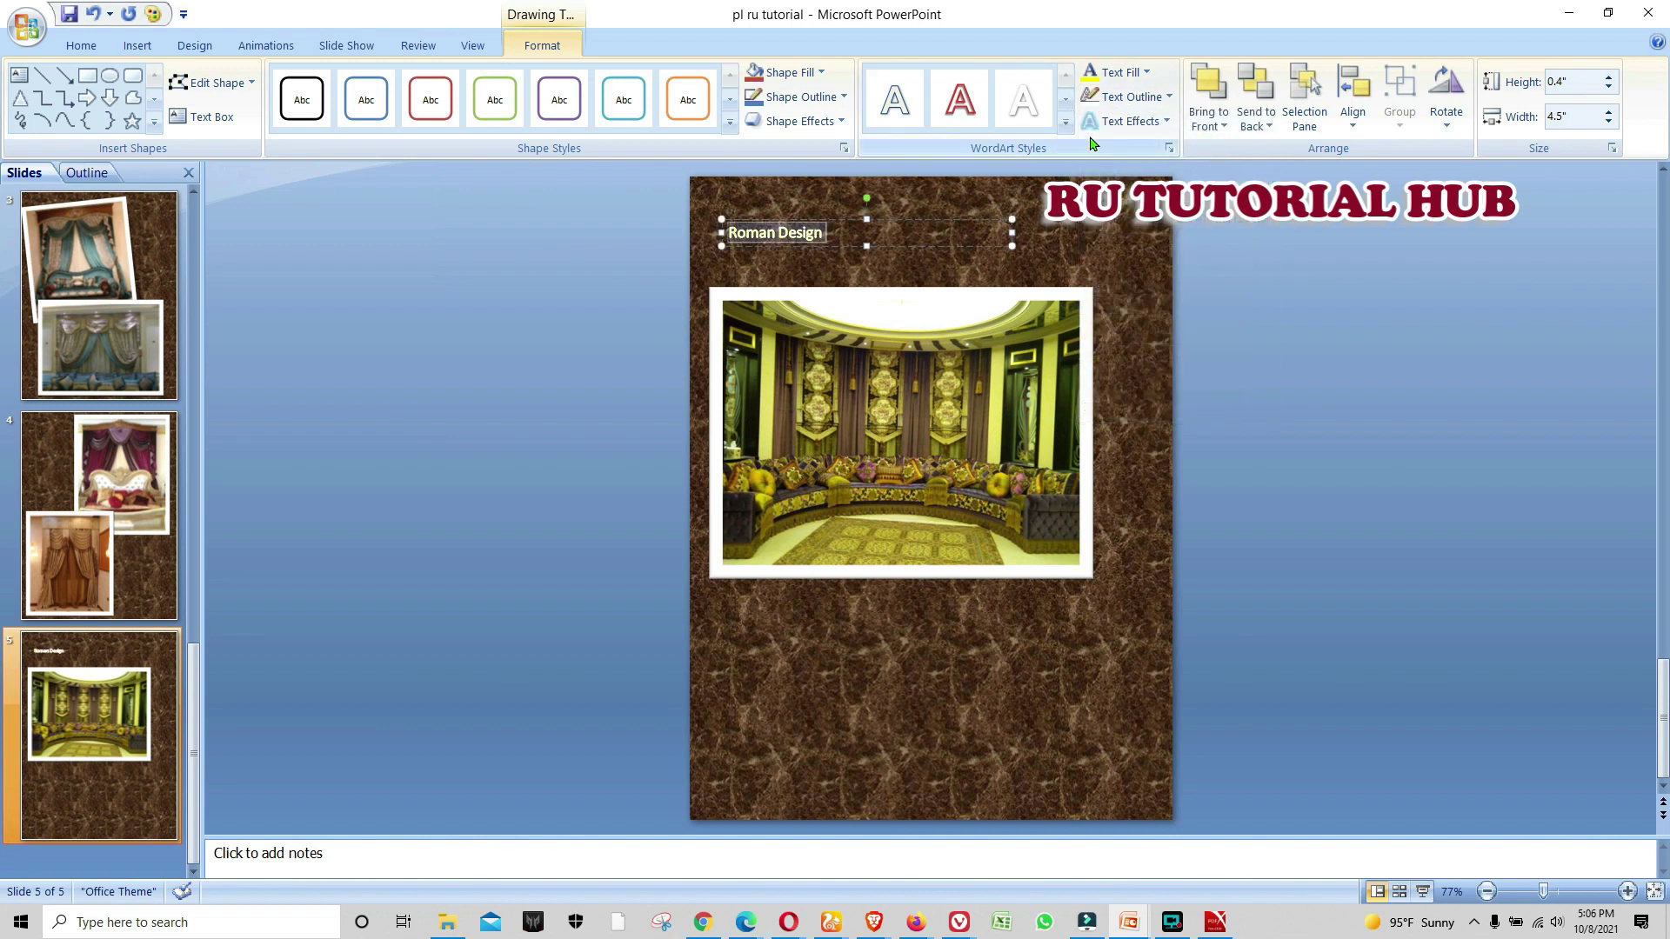
{"action": "left_click", "coordinate": [92, 46]}
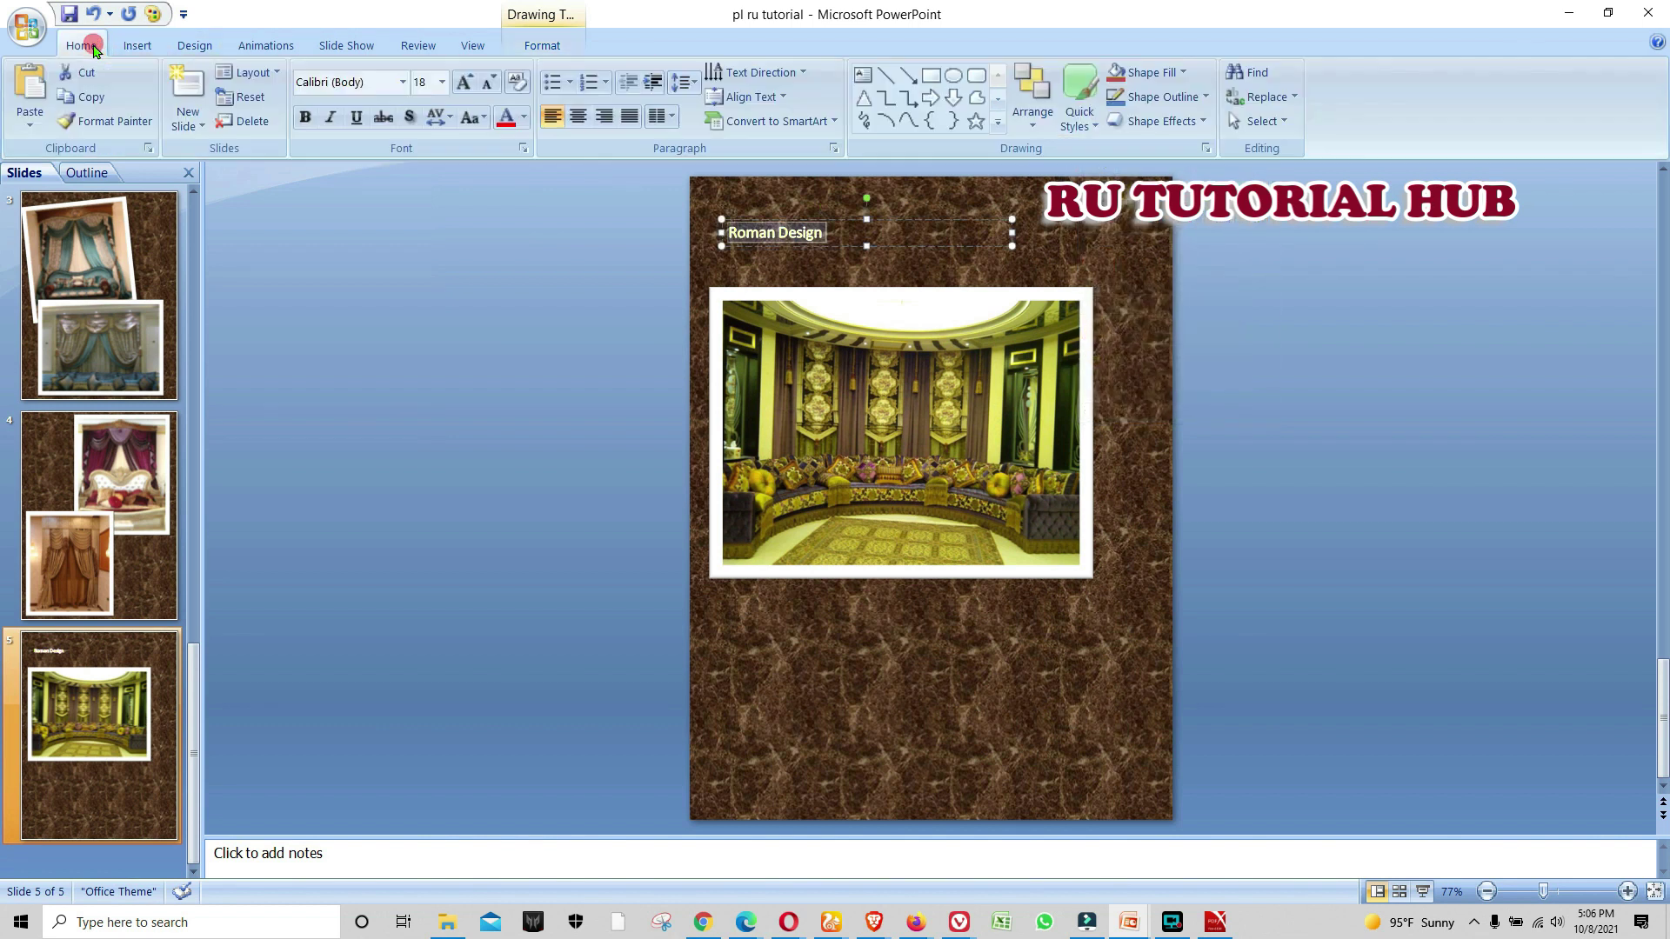
Set the Roman Design title to Bauhaus 93 at 66 pt and widen its box
{"action": "left_click", "coordinate": [441, 82]}
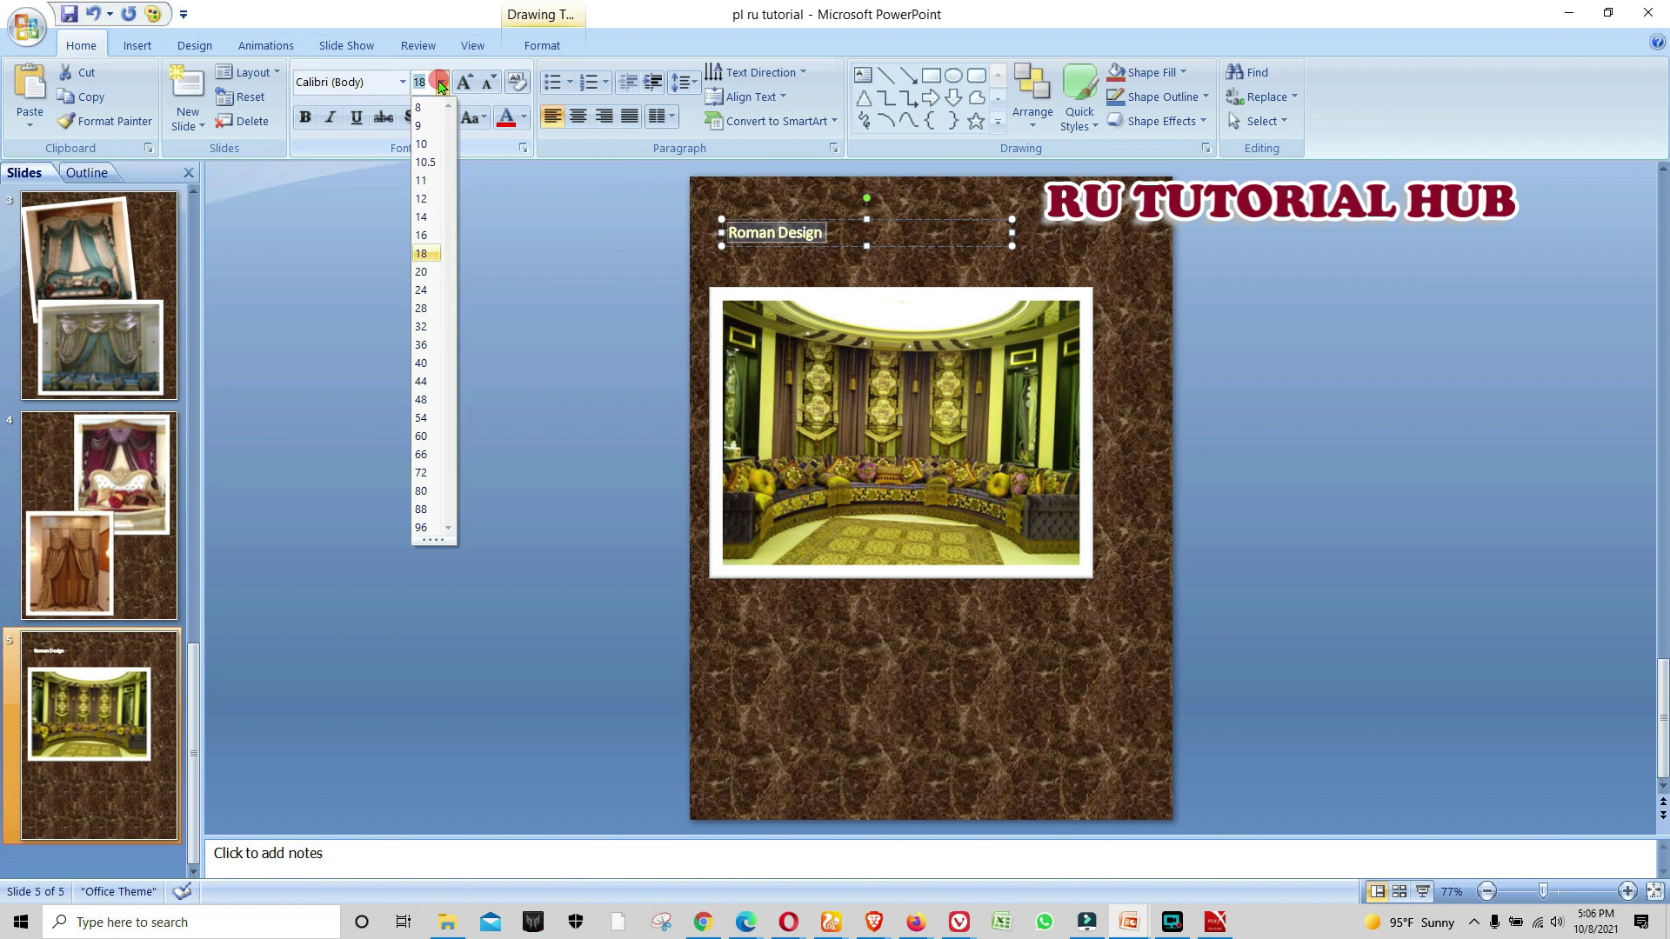
{"action": "left_click", "coordinate": [424, 454]}
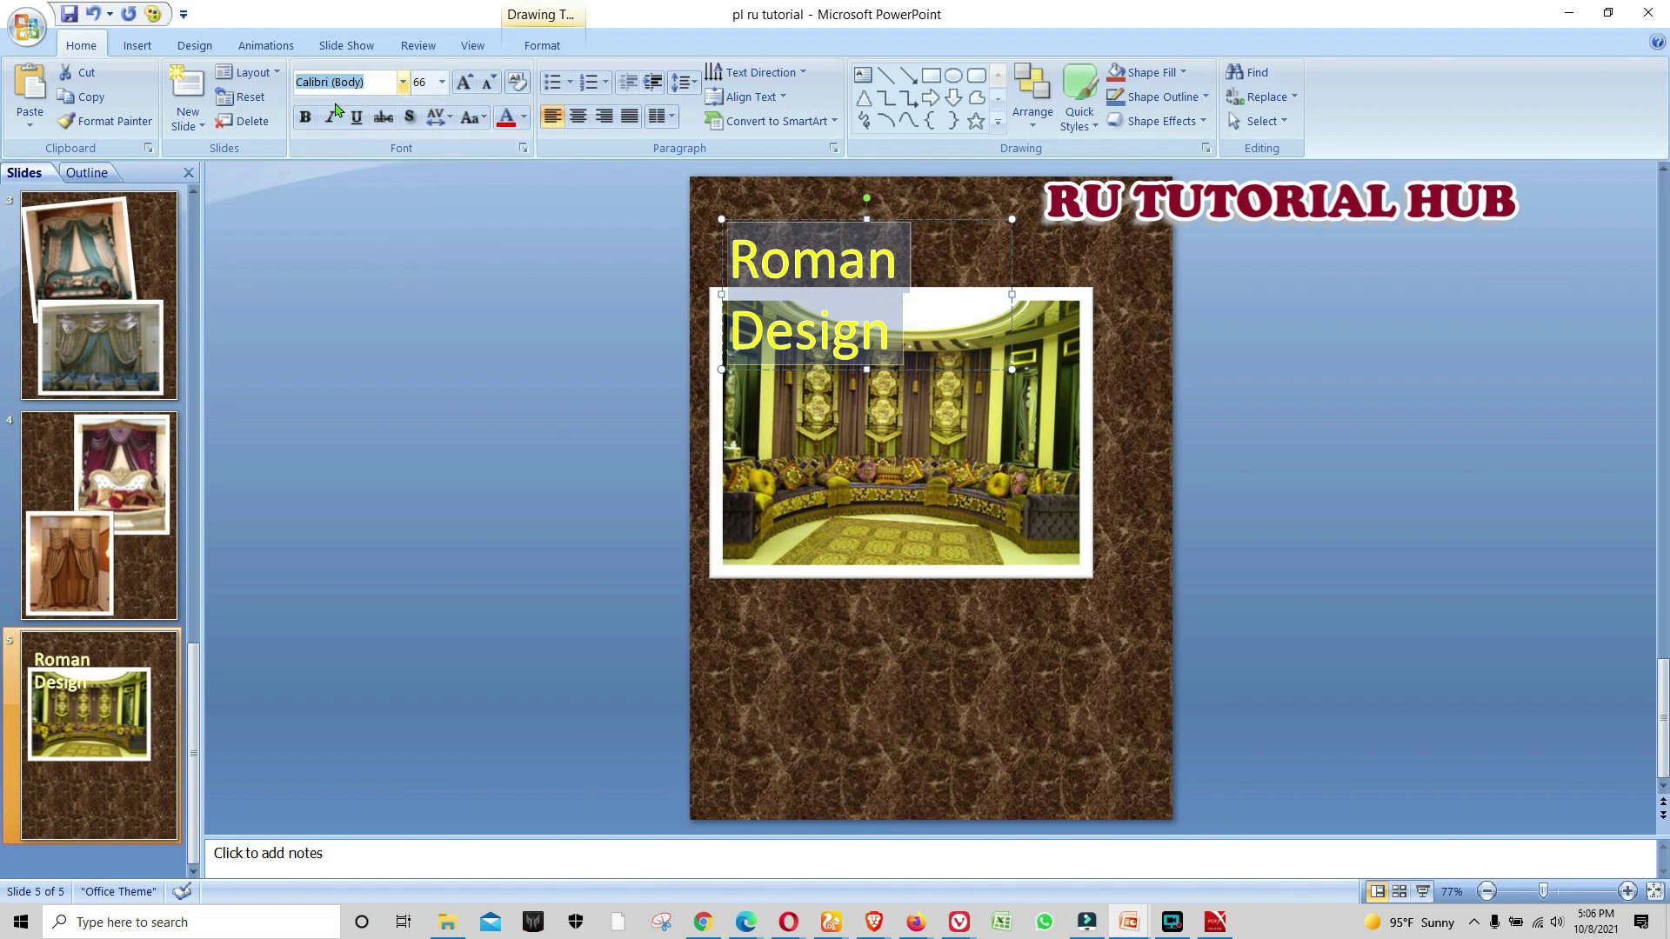
{"action": "left_click", "coordinate": [402, 82]}
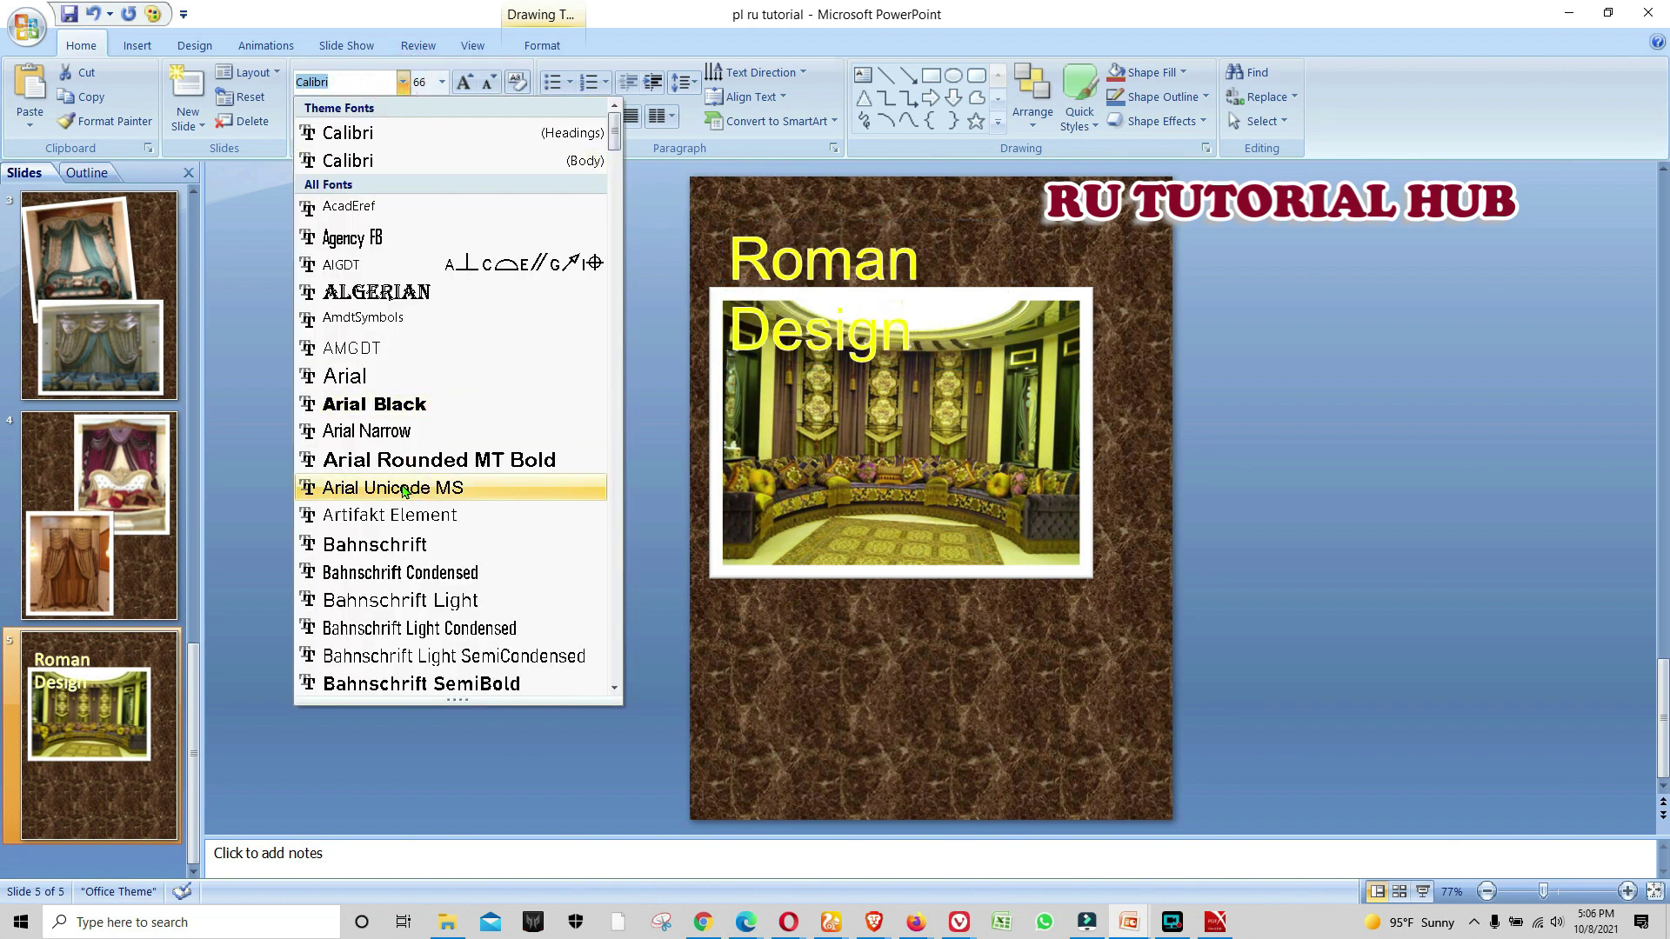
{"action": "scroll", "coordinate": [404, 491], "scroll_direction": "down", "scroll_amount": 2}
{"action": "scroll", "coordinate": [404, 492], "scroll_direction": "down", "scroll_amount": 2}
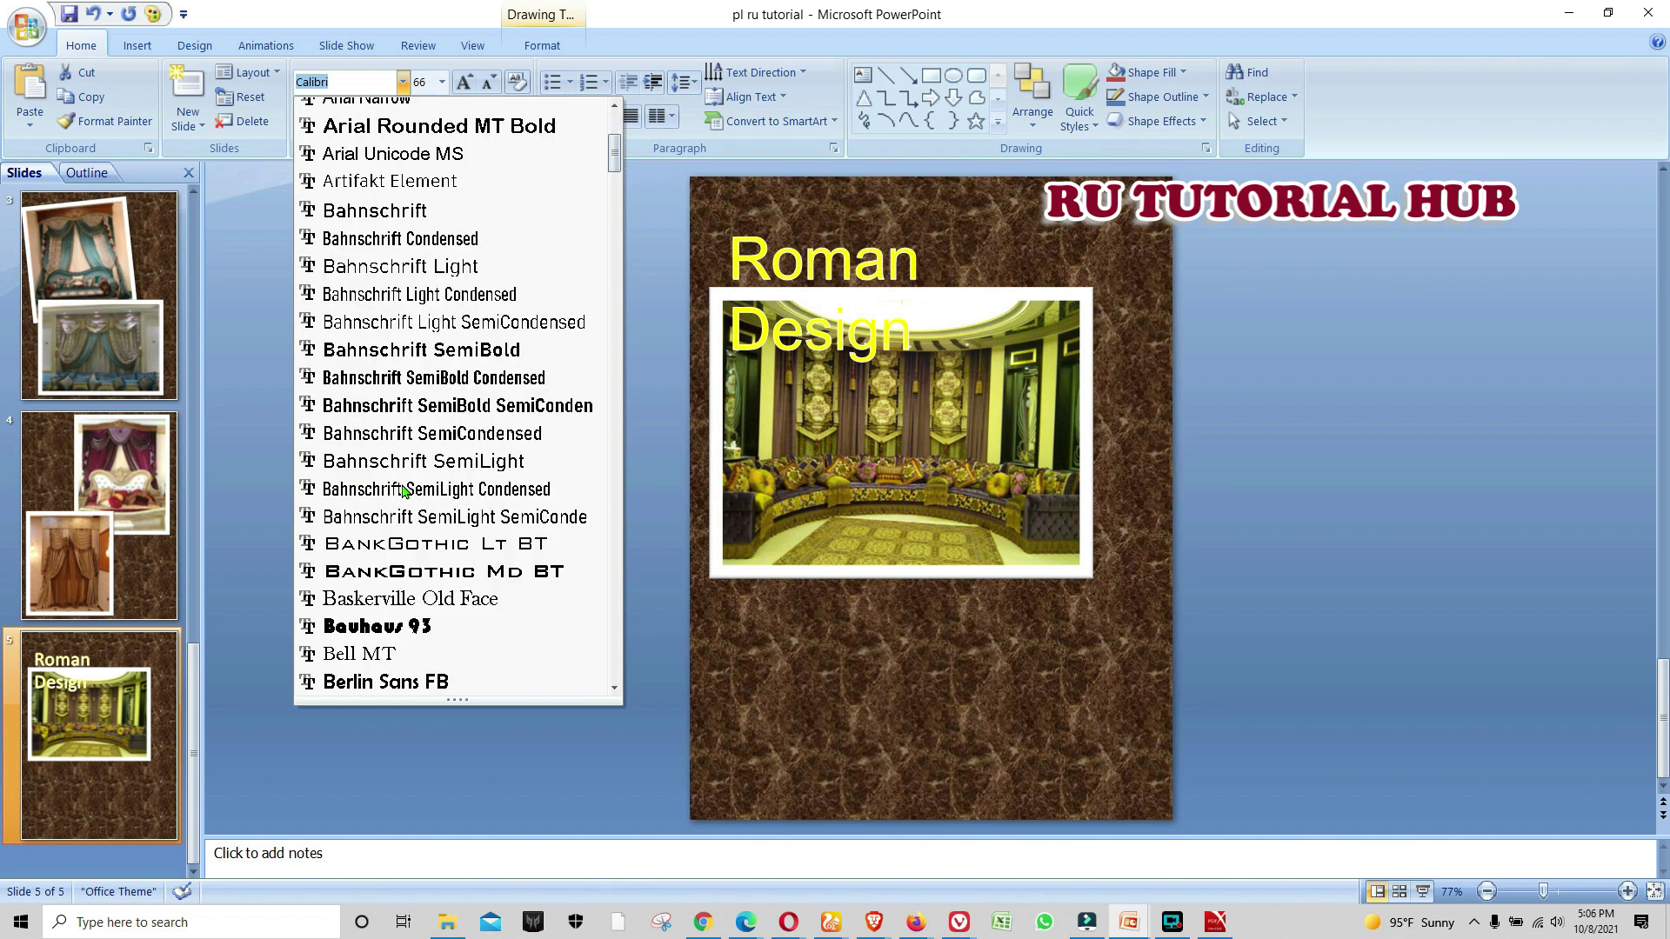
{"action": "scroll", "coordinate": [404, 492], "scroll_direction": "down", "scroll_amount": 2}
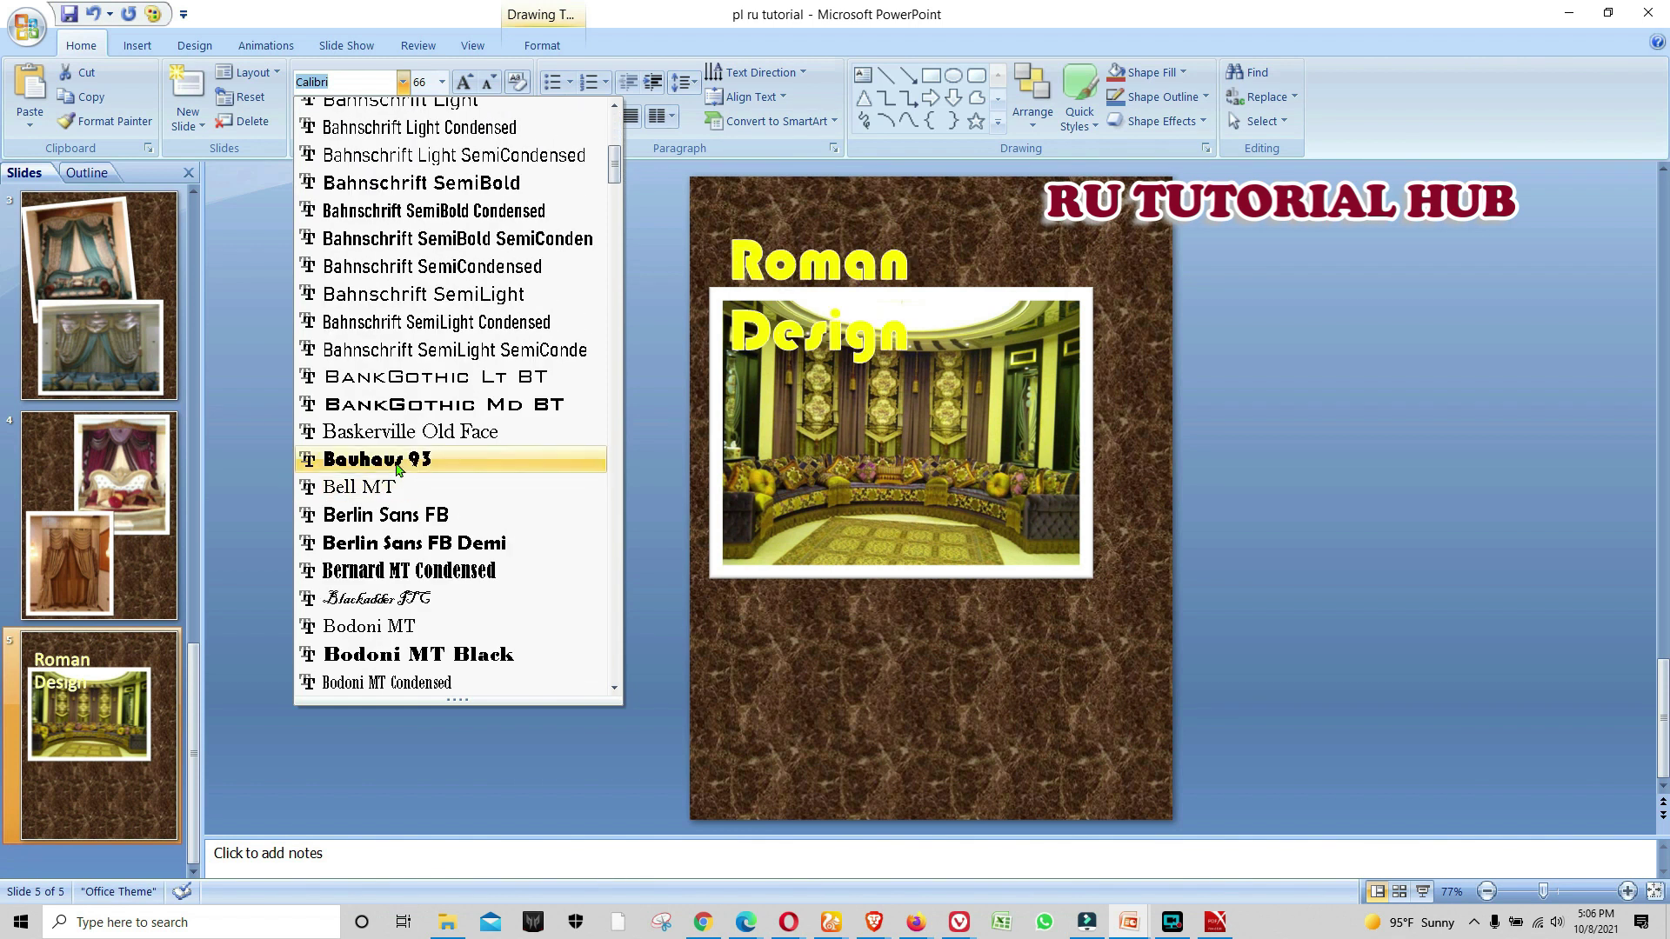
{"action": "left_click", "coordinate": [396, 461]}
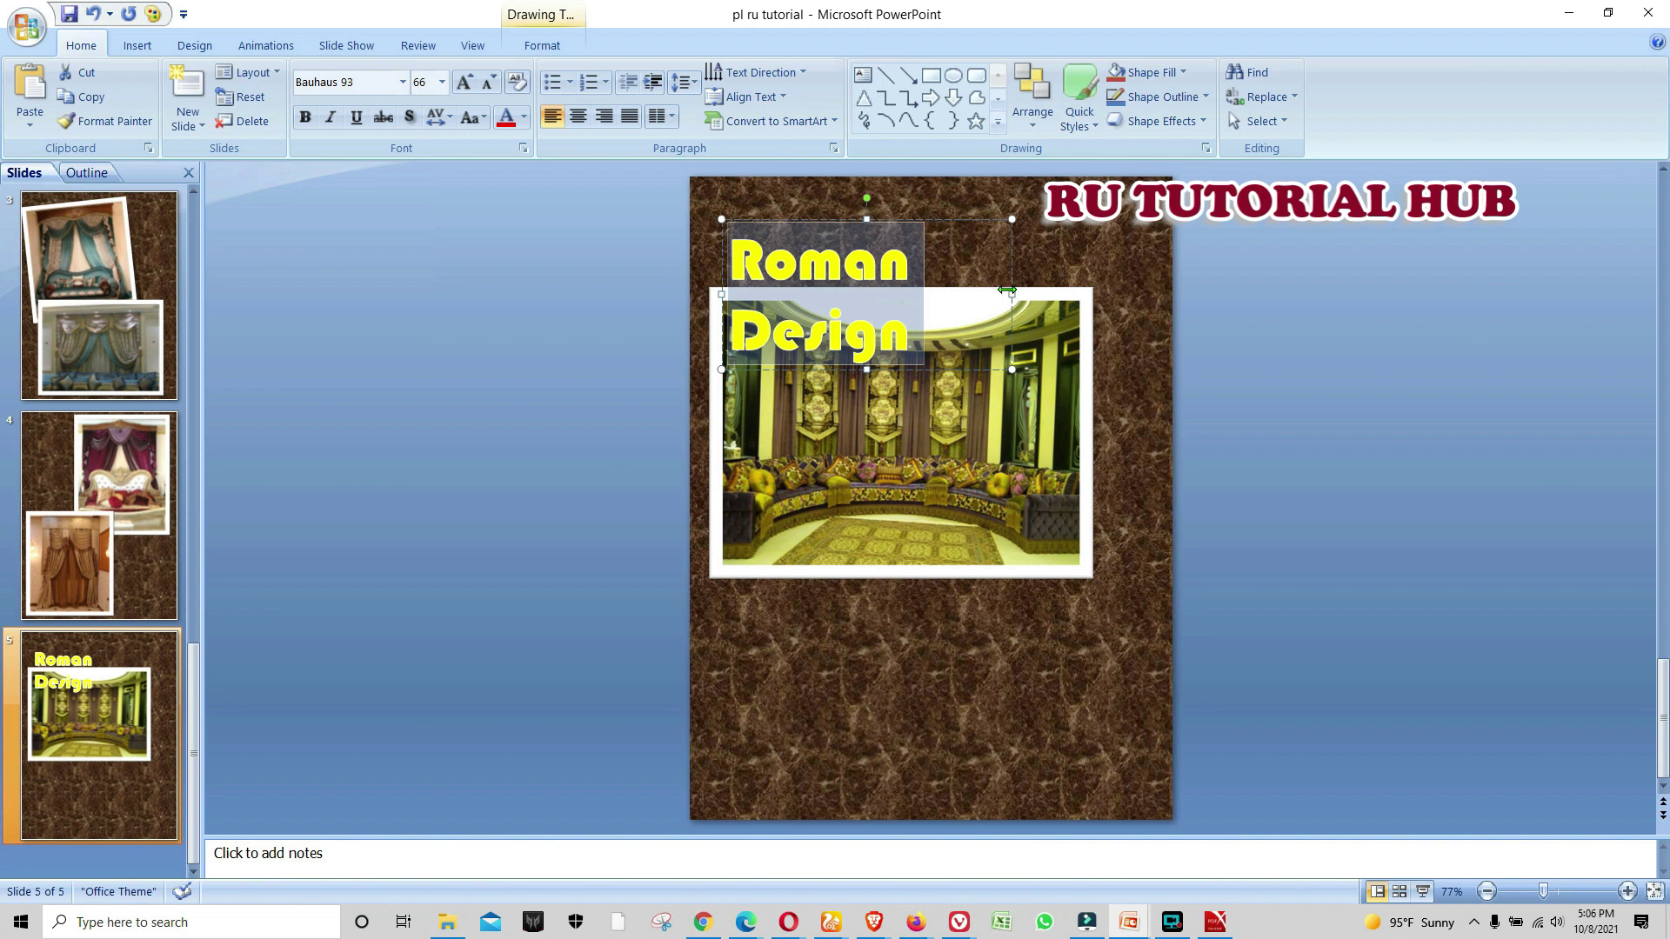
{"action": "left_click_drag", "start_coordinate": [1008, 295], "coordinate": [1130, 295]}
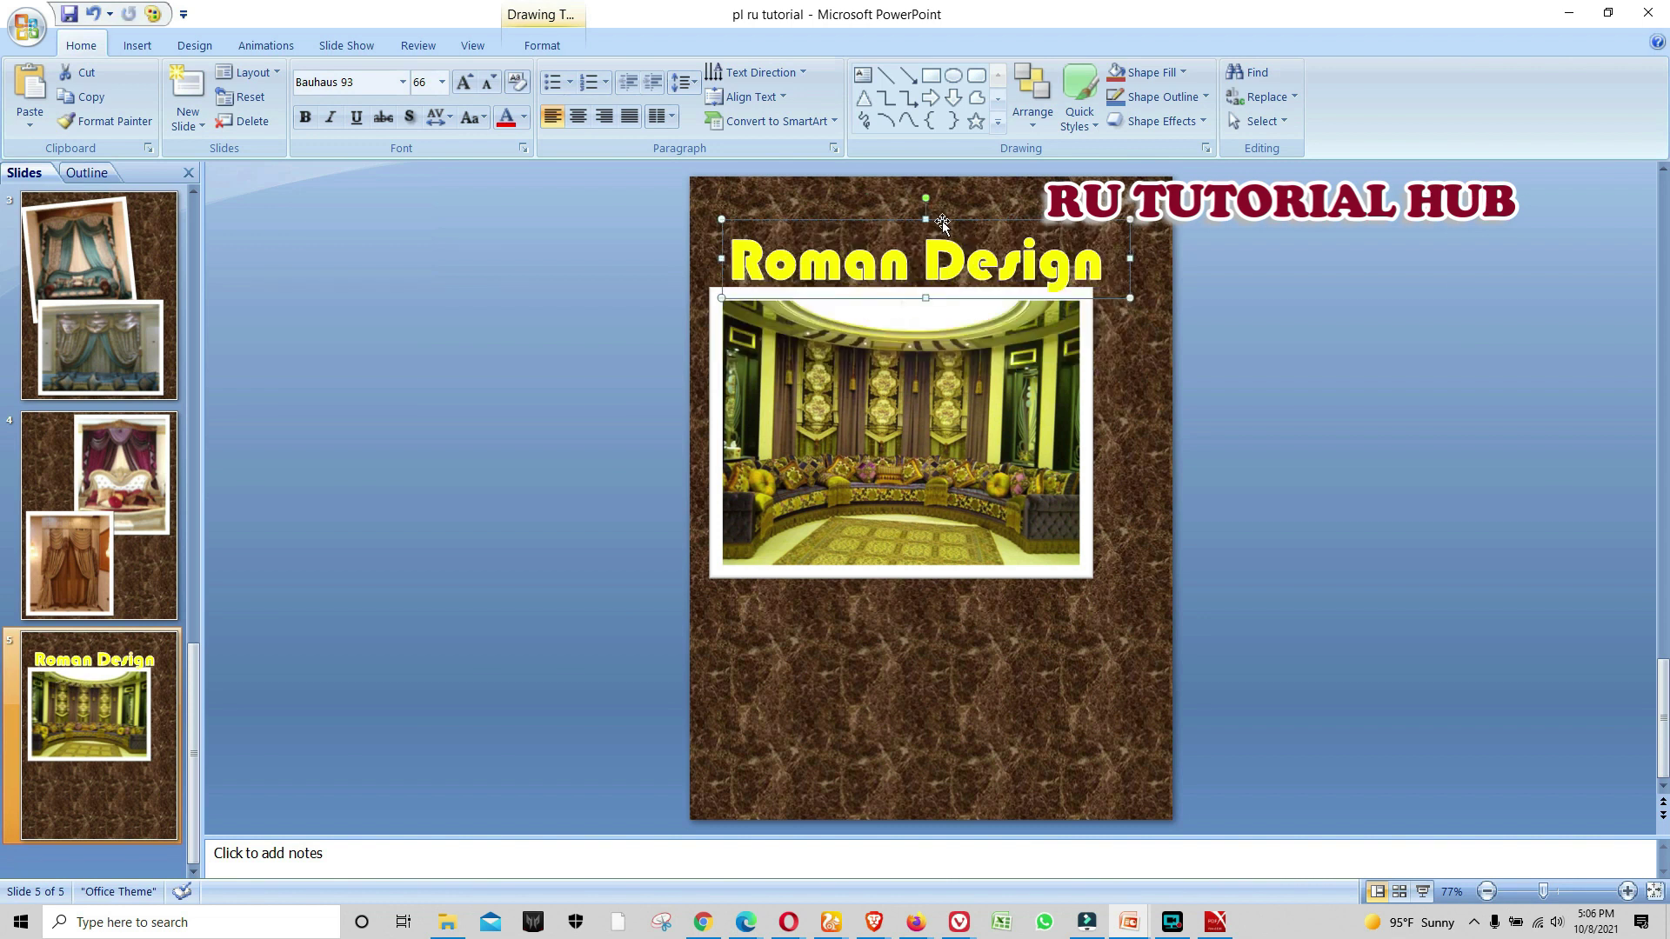
Reduce the title to 48 pt and narrow its box to fit the text
{"action": "left_click", "coordinate": [442, 82]}
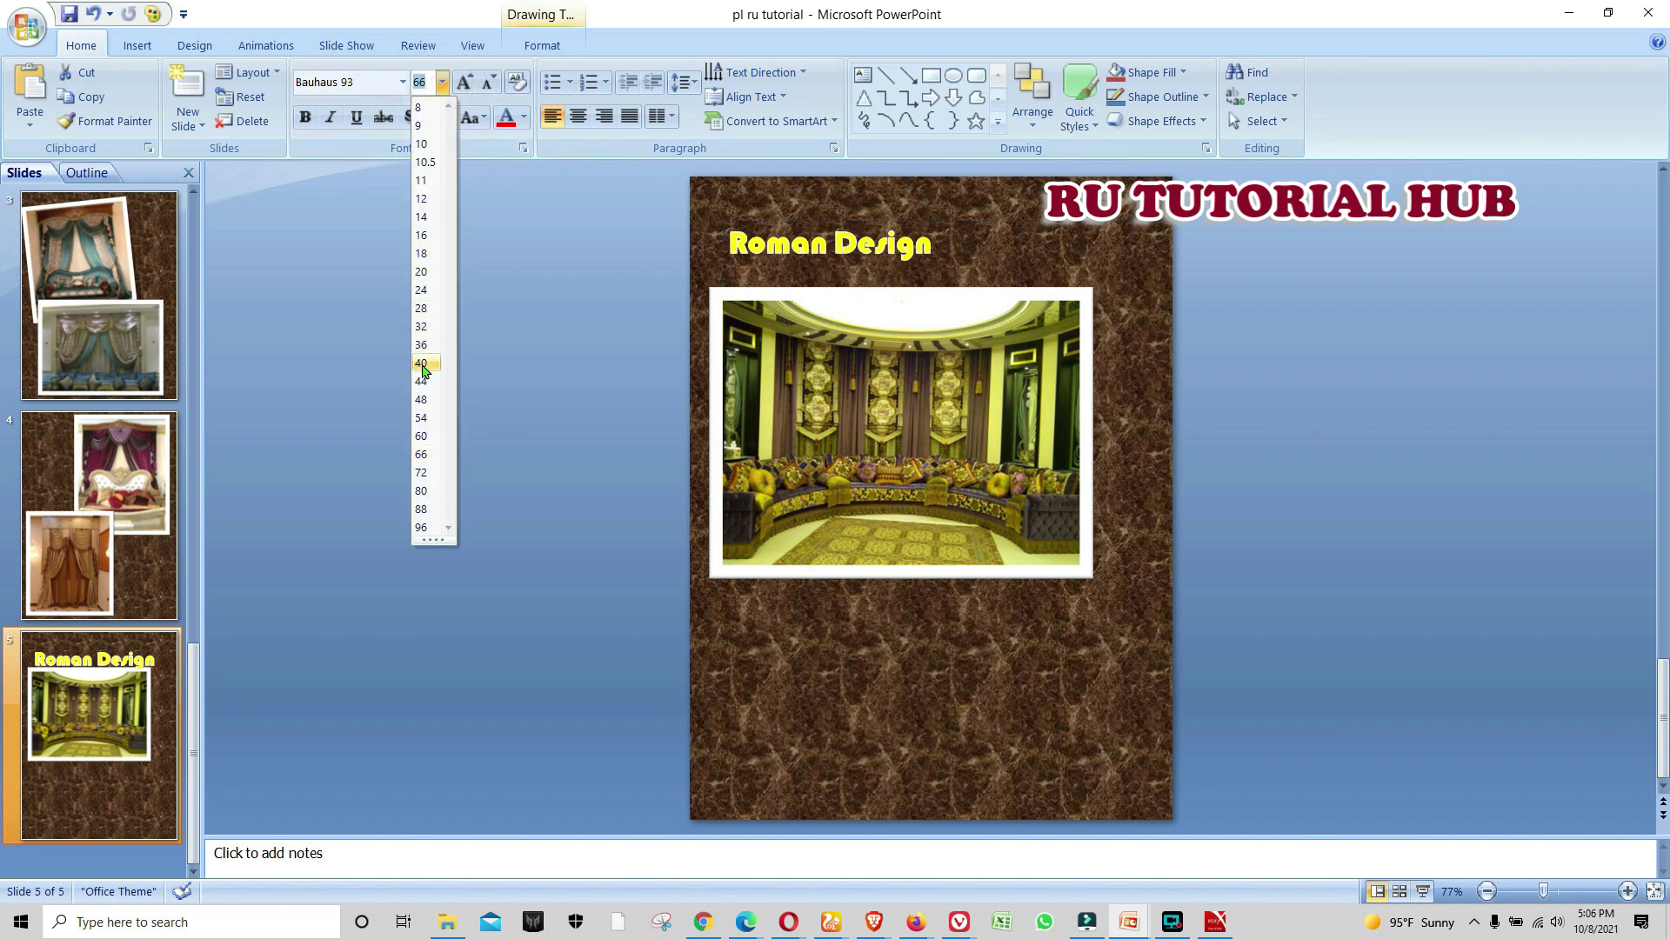
{"action": "left_click", "coordinate": [421, 399]}
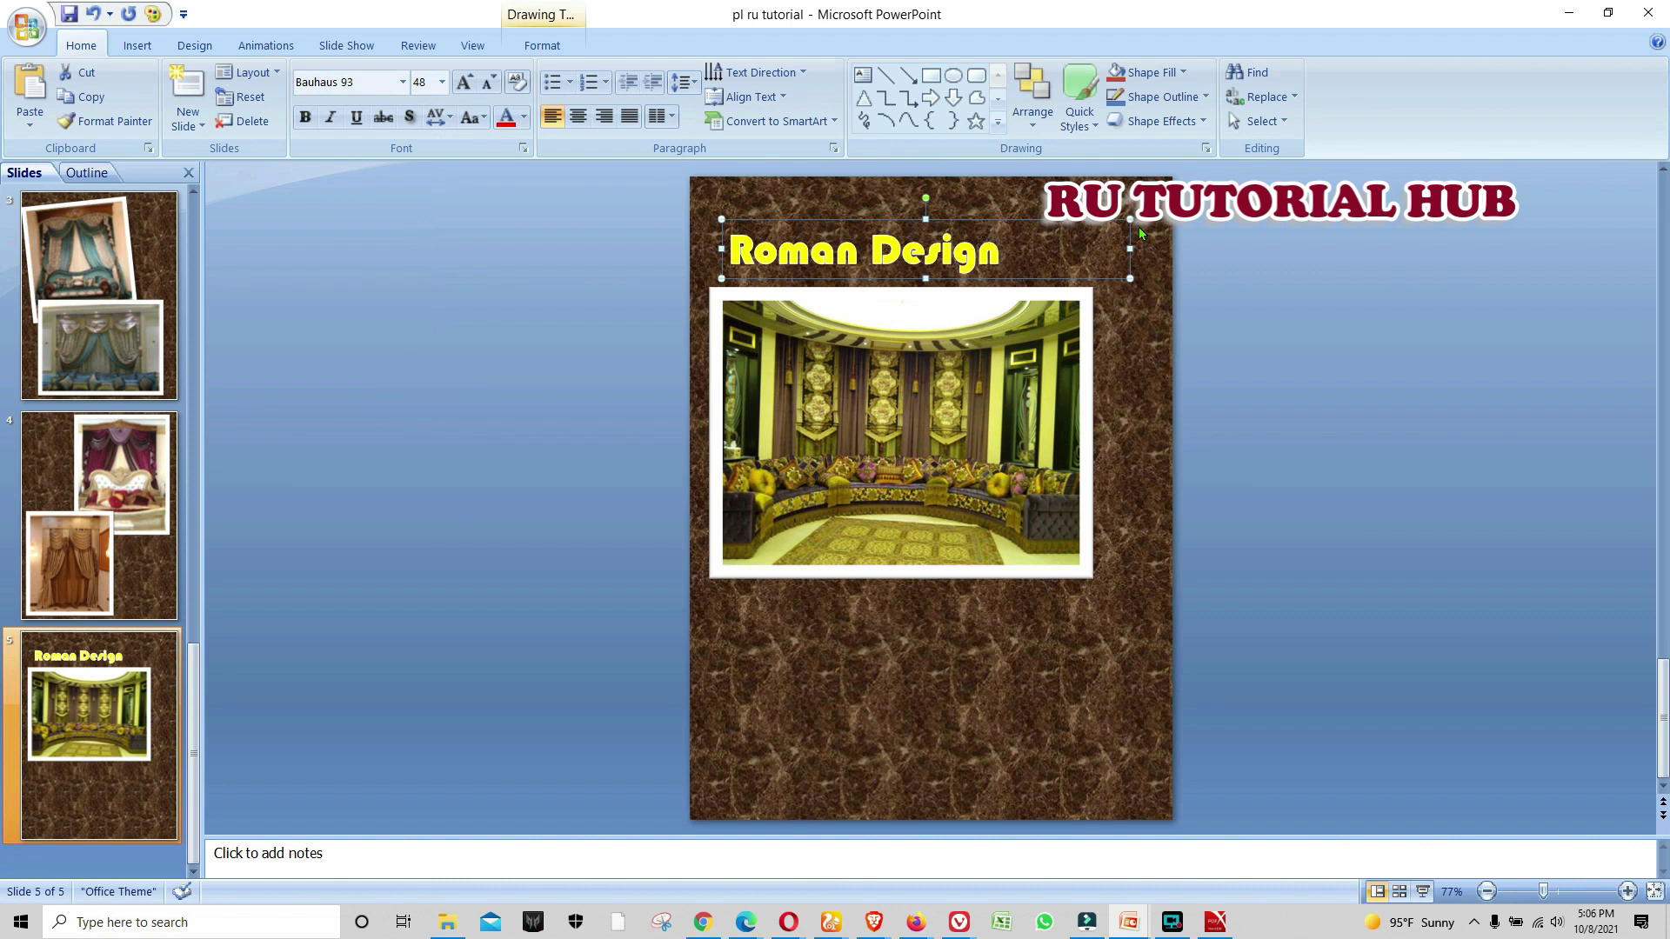
{"action": "left_click_drag", "start_coordinate": [1130, 249], "coordinate": [1023, 249]}
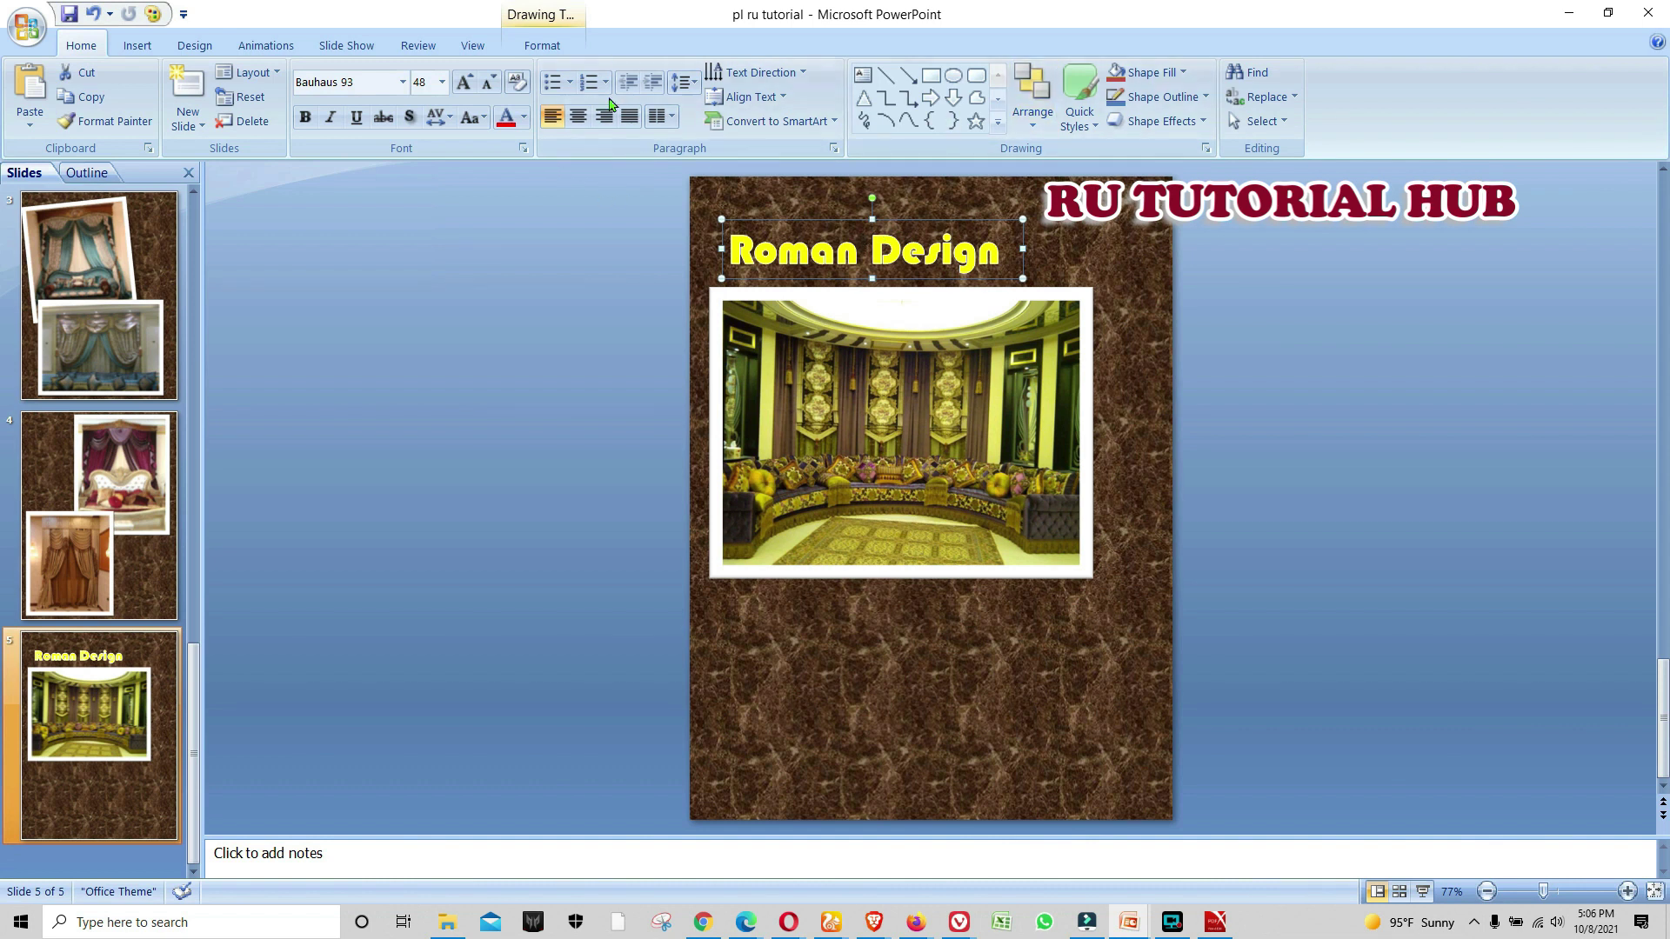
Thicken the Roman Design outline to 2¼ pt or heavier and color it grey
{"action": "left_click", "coordinate": [543, 45]}
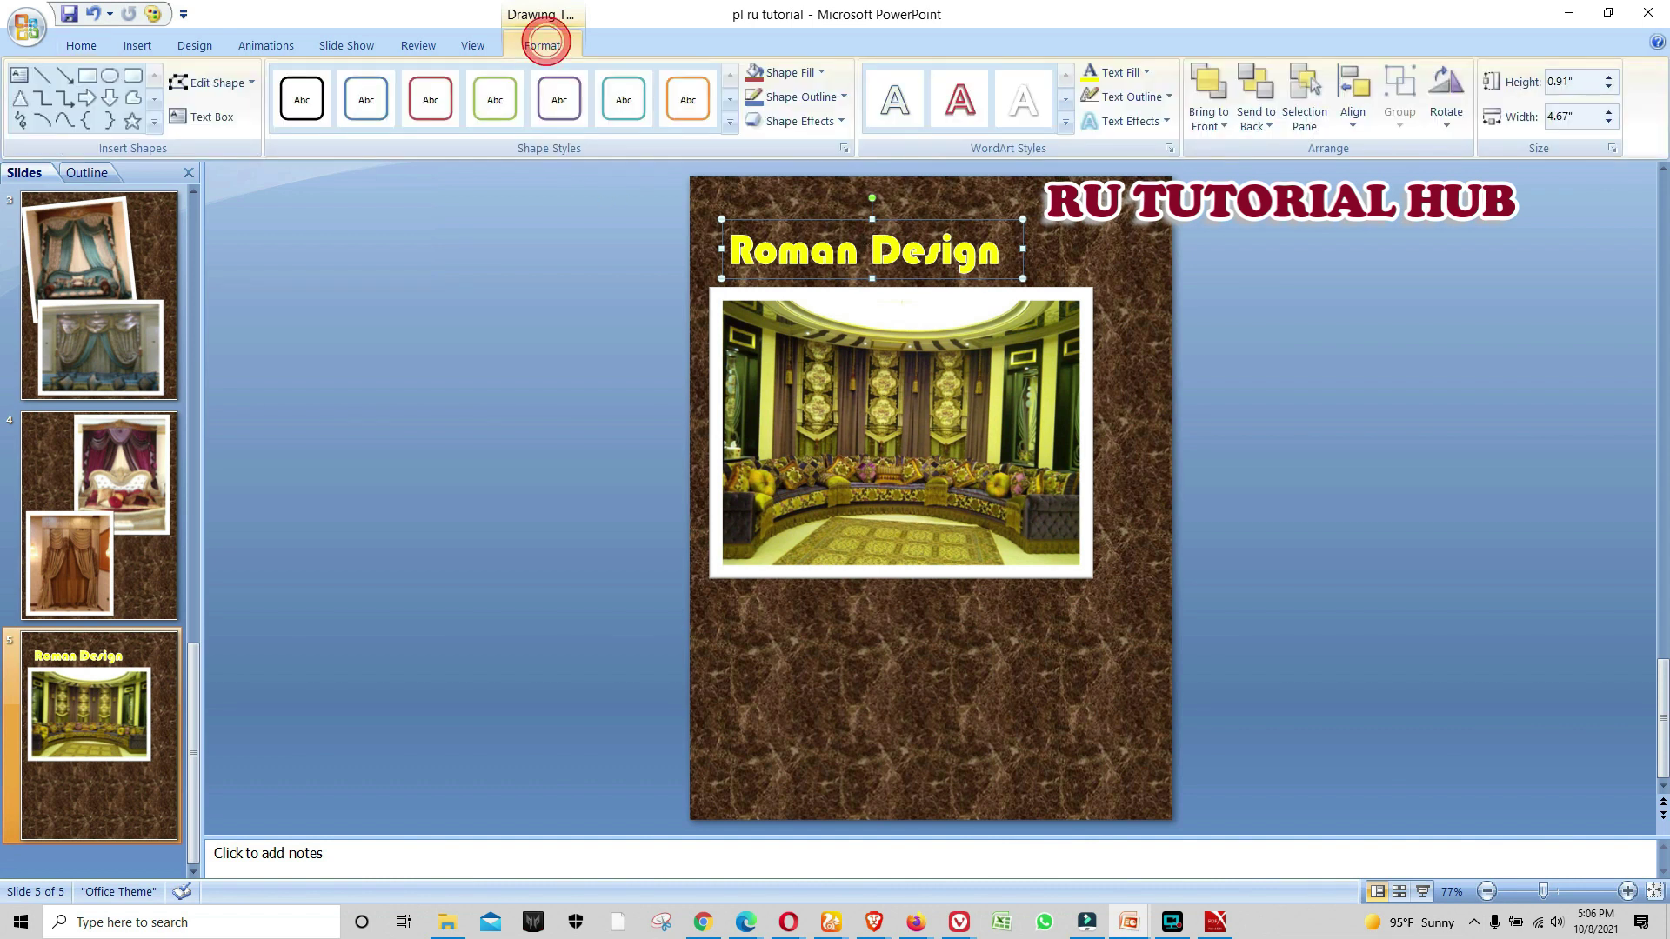
{"action": "left_click", "coordinate": [1167, 98]}
{"action": "mouse_move", "coordinate": [1133, 384]}
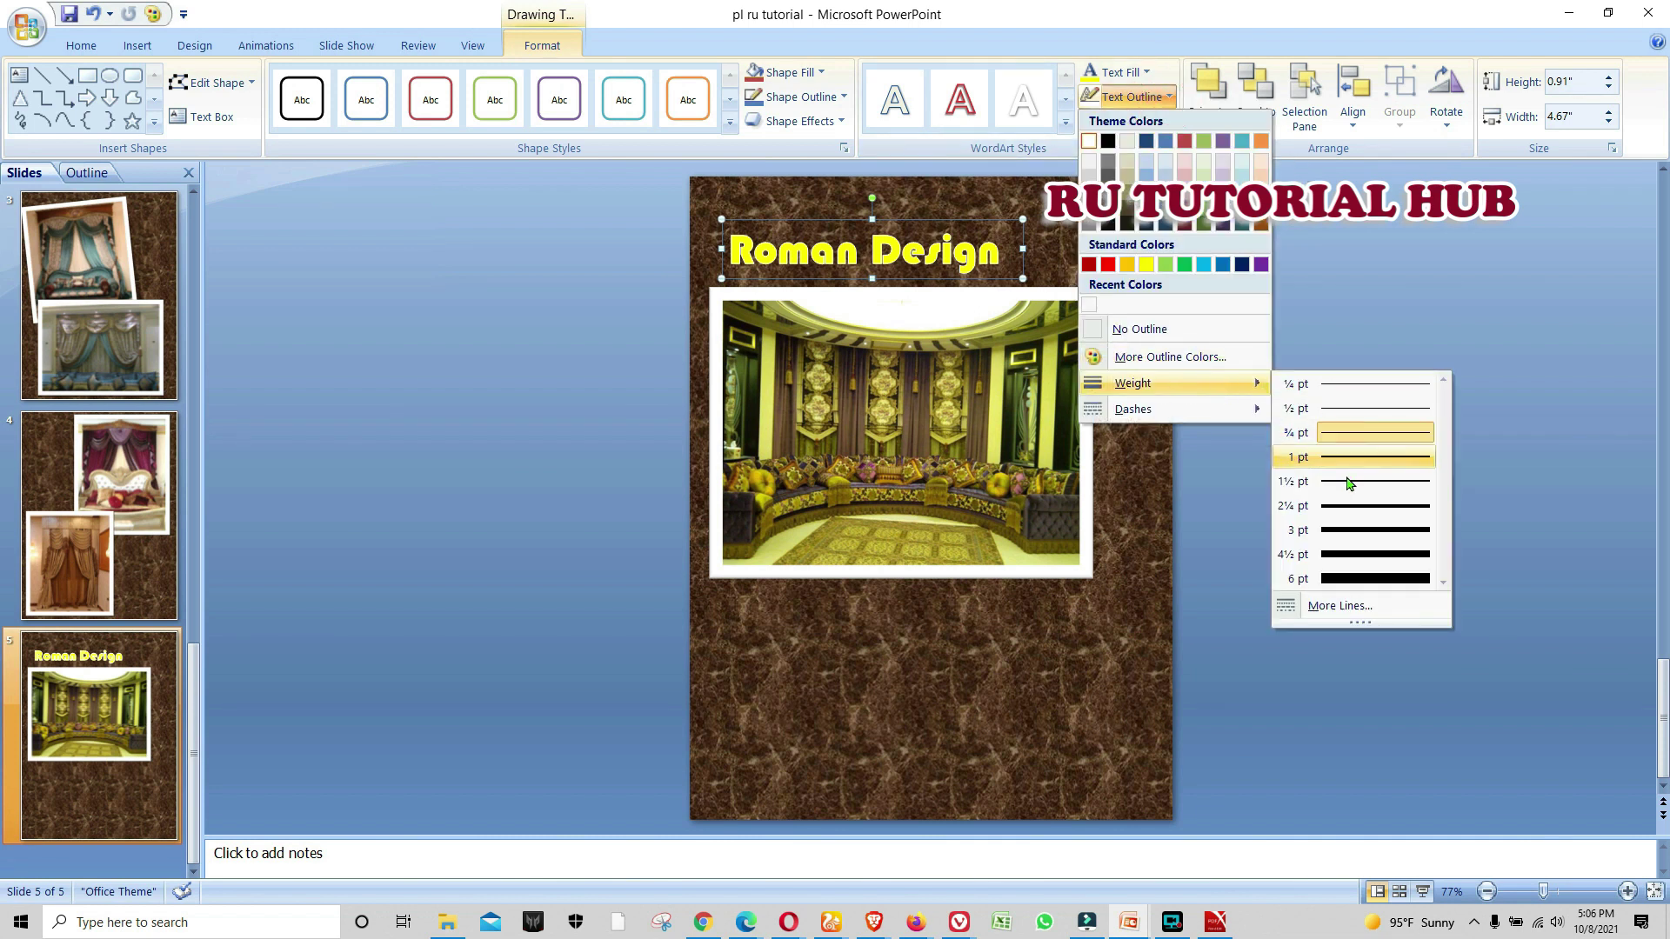
{"action": "left_click", "coordinate": [1345, 508]}
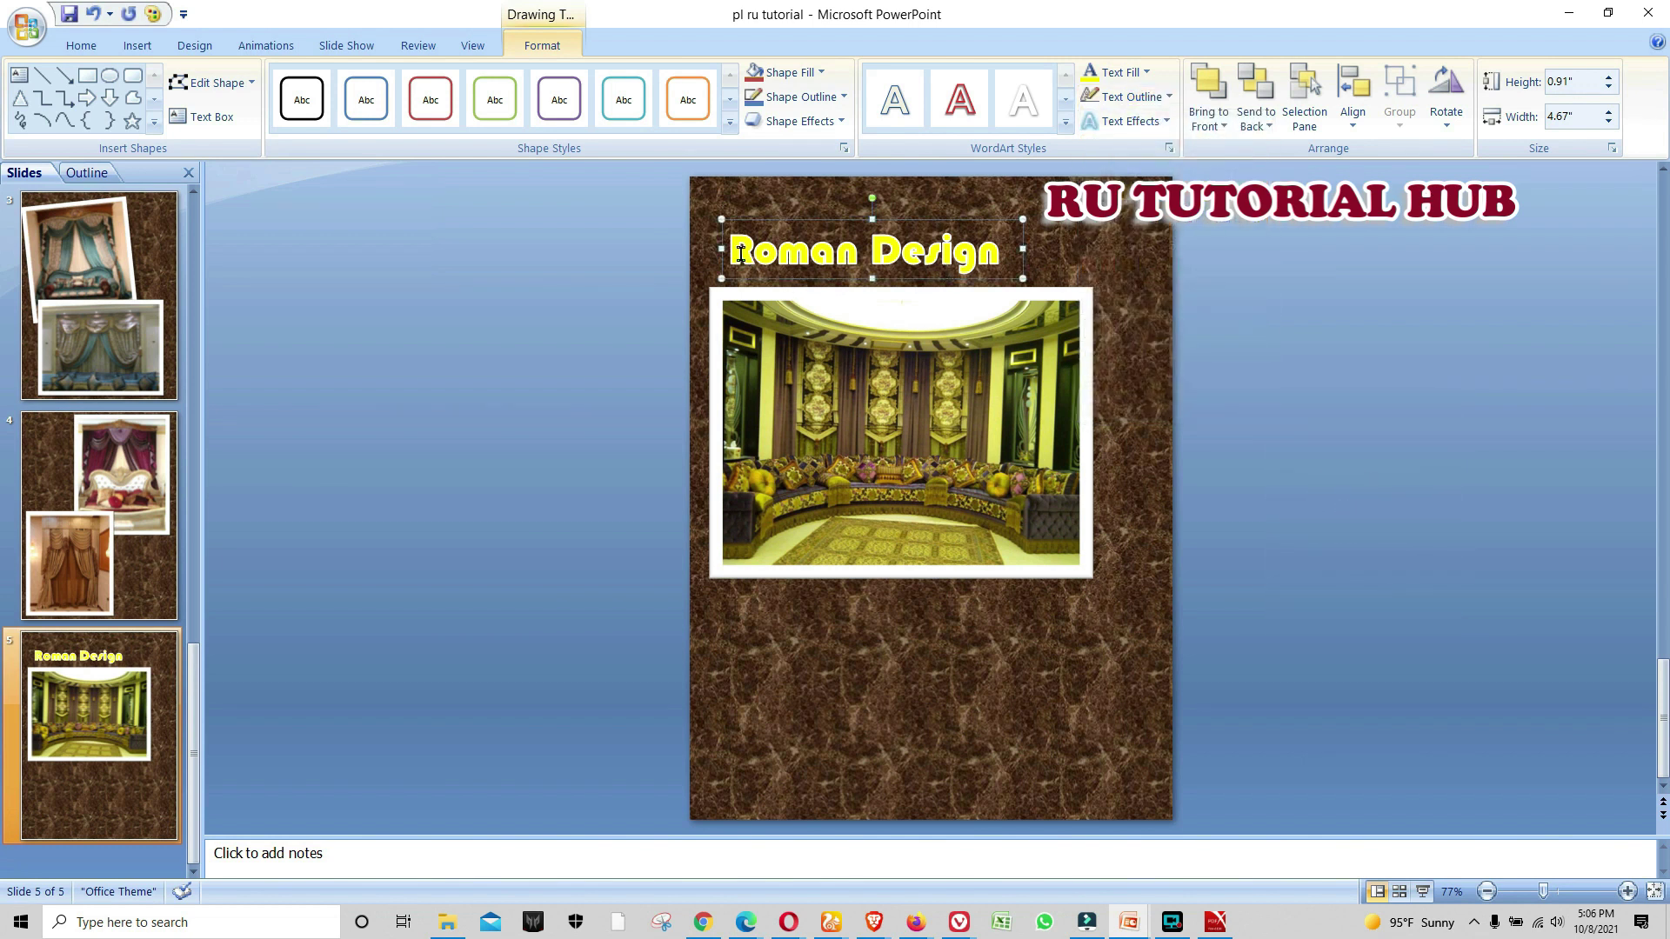
{"action": "left_click_drag", "start_coordinate": [735, 246], "coordinate": [1013, 252]}
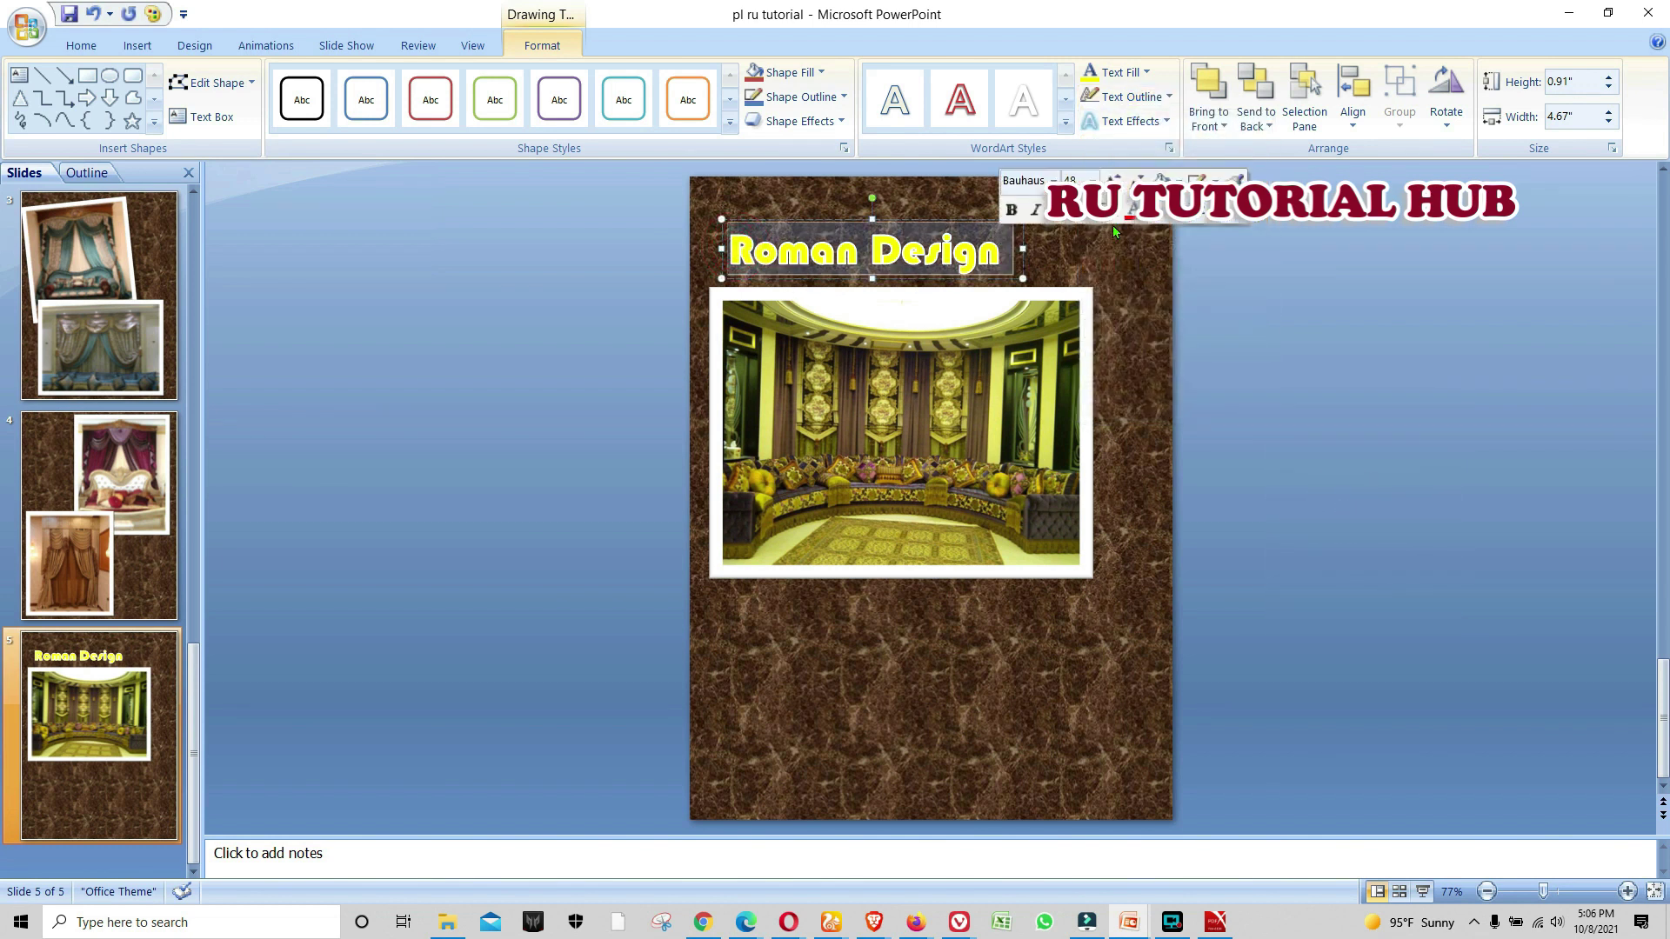
{"action": "left_click", "coordinate": [1140, 100]}
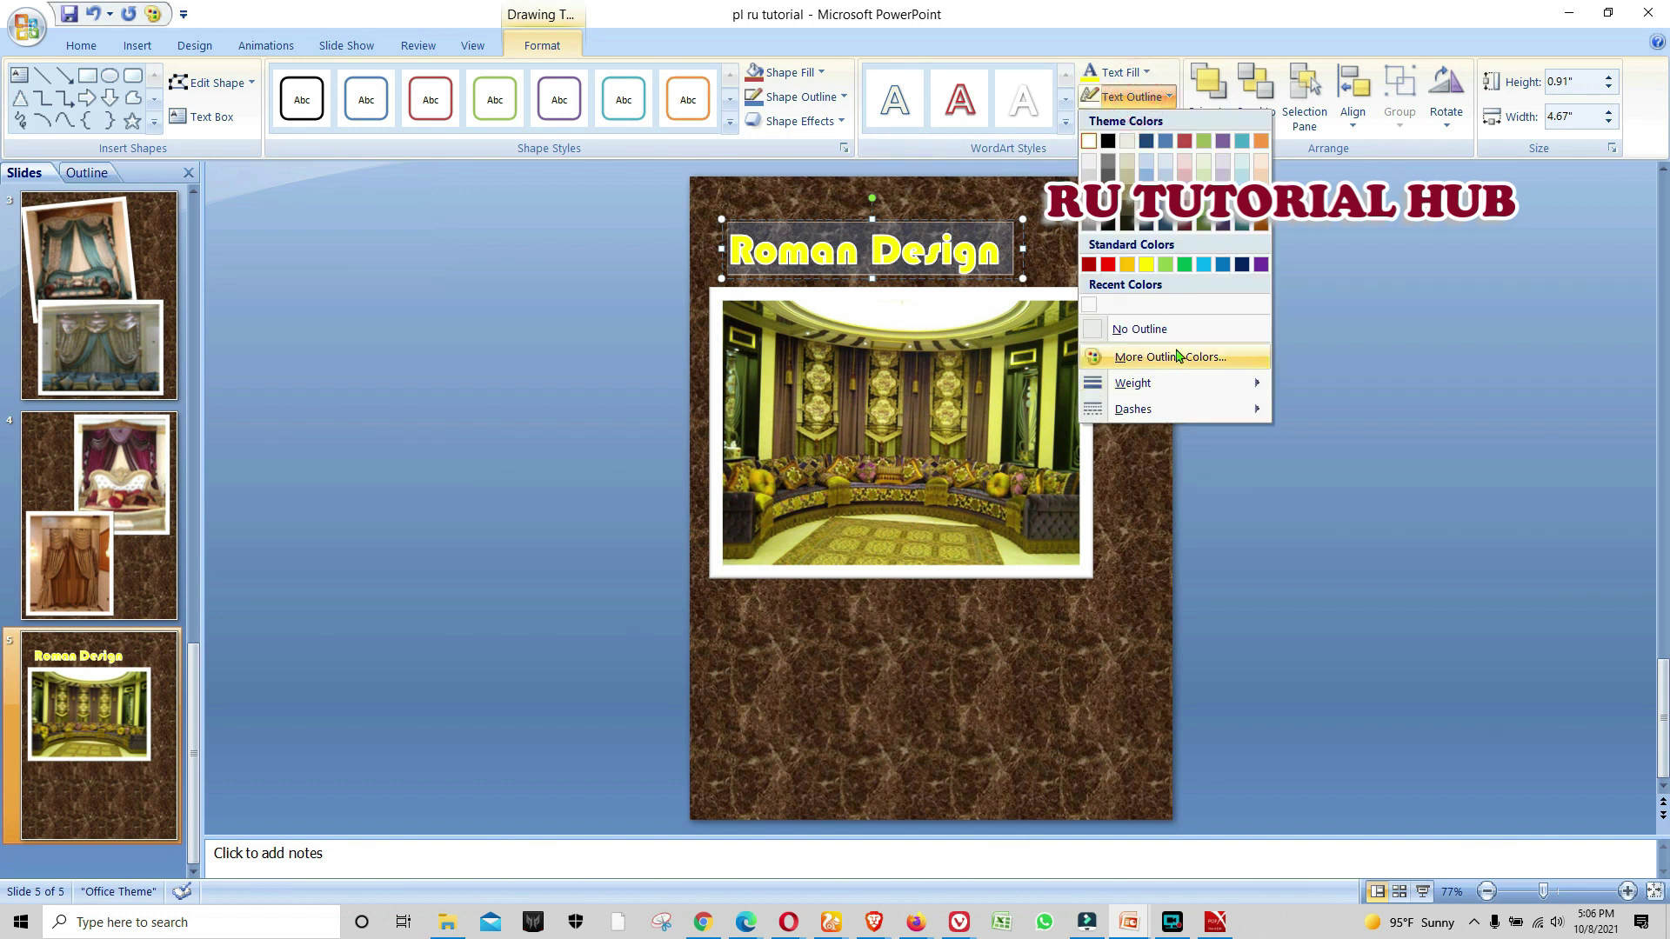
{"action": "mouse_move", "coordinate": [1132, 383]}
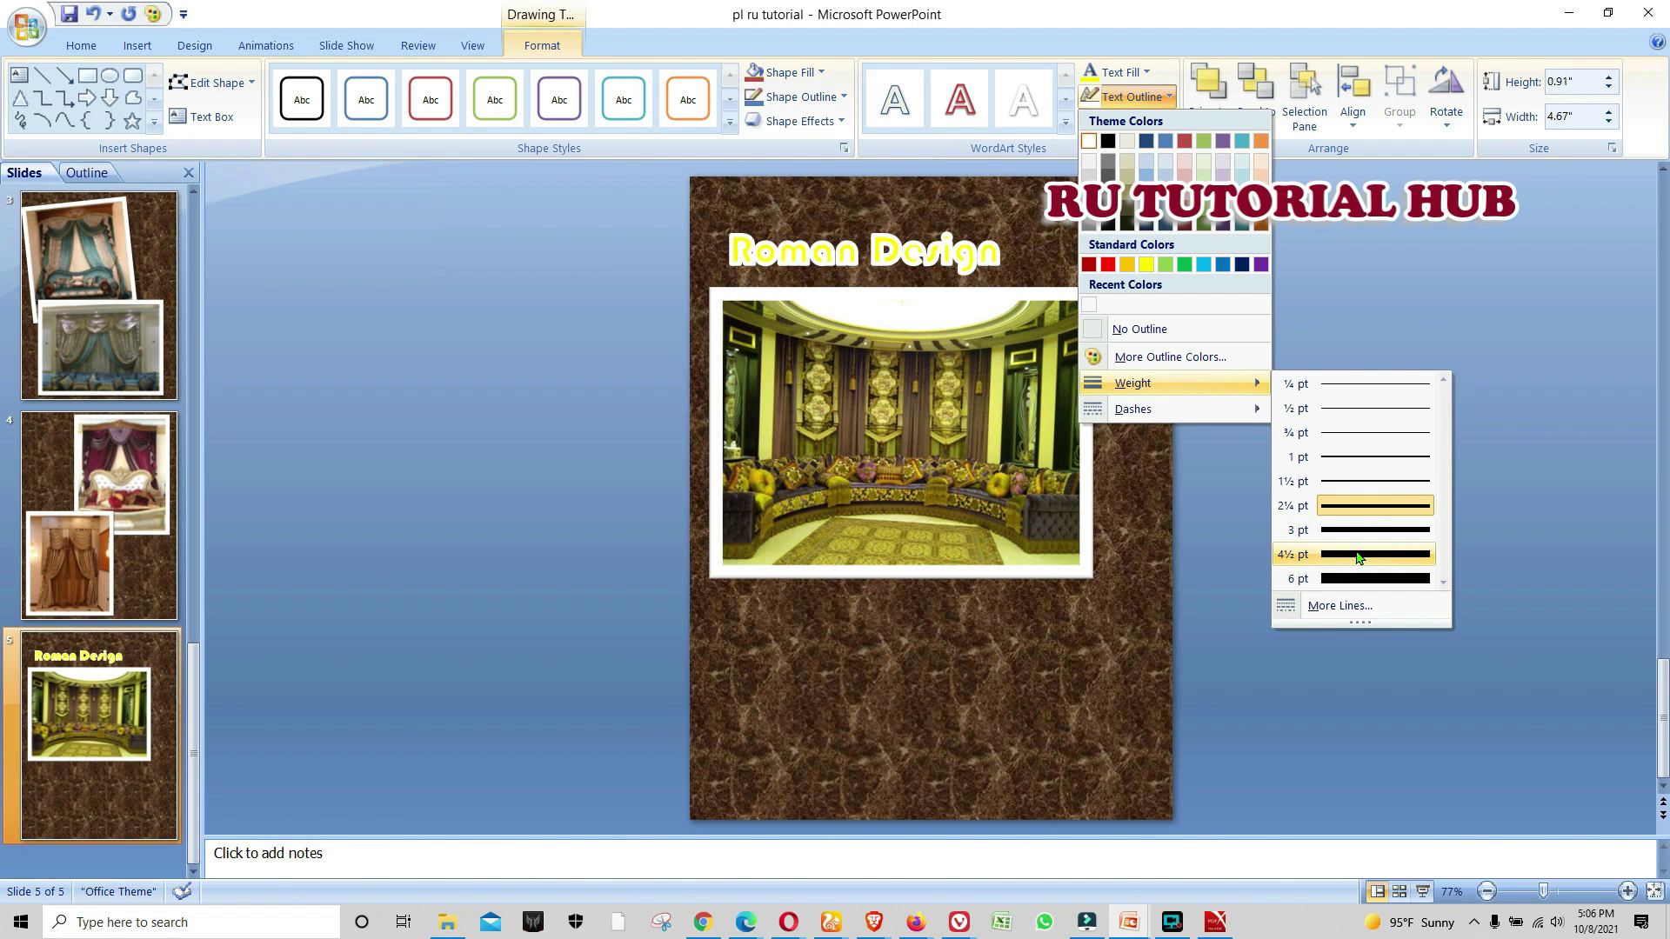
{"action": "left_click", "coordinate": [1362, 531]}
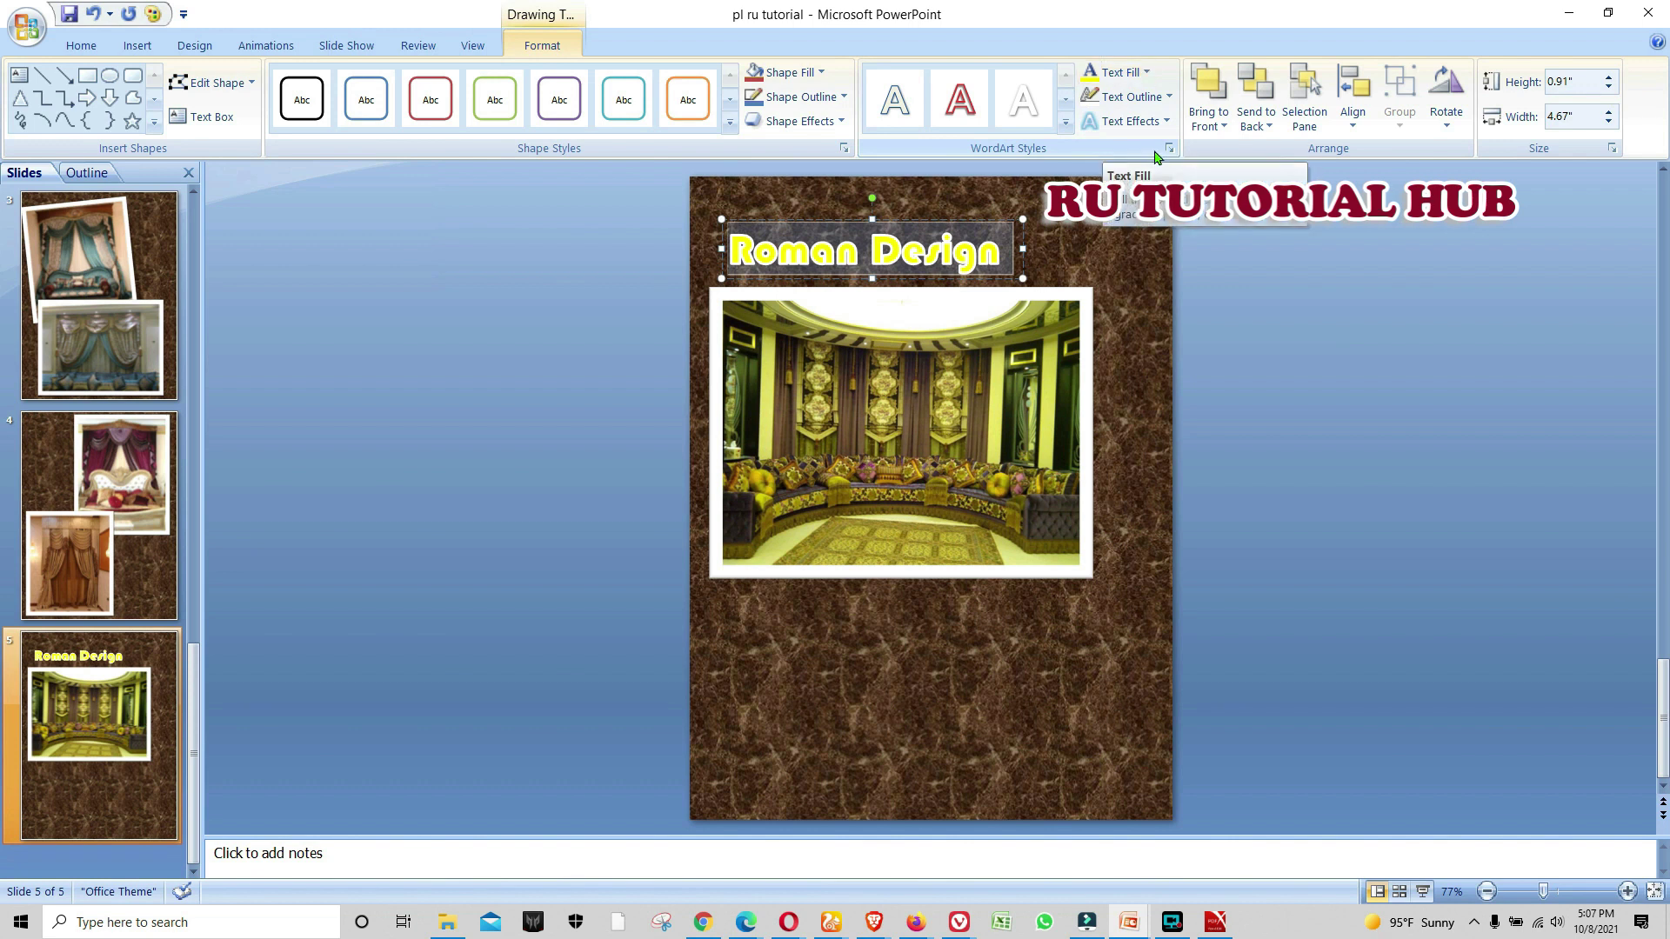
{"action": "left_click", "coordinate": [1165, 100]}
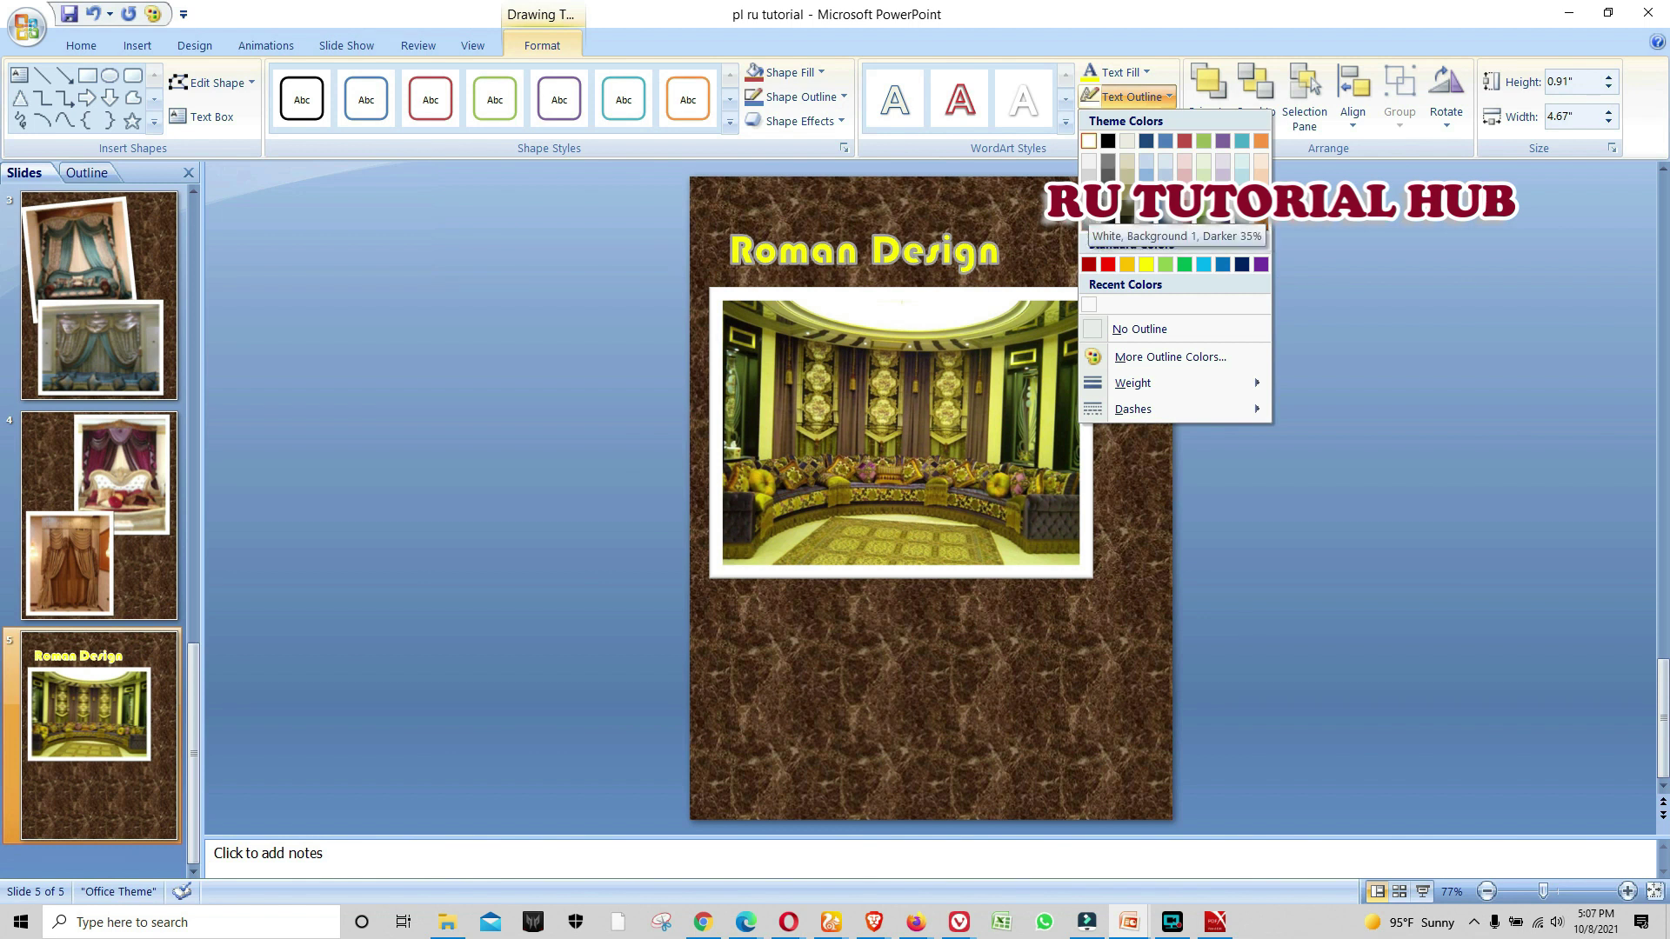
{"action": "left_click", "coordinate": [1089, 211]}
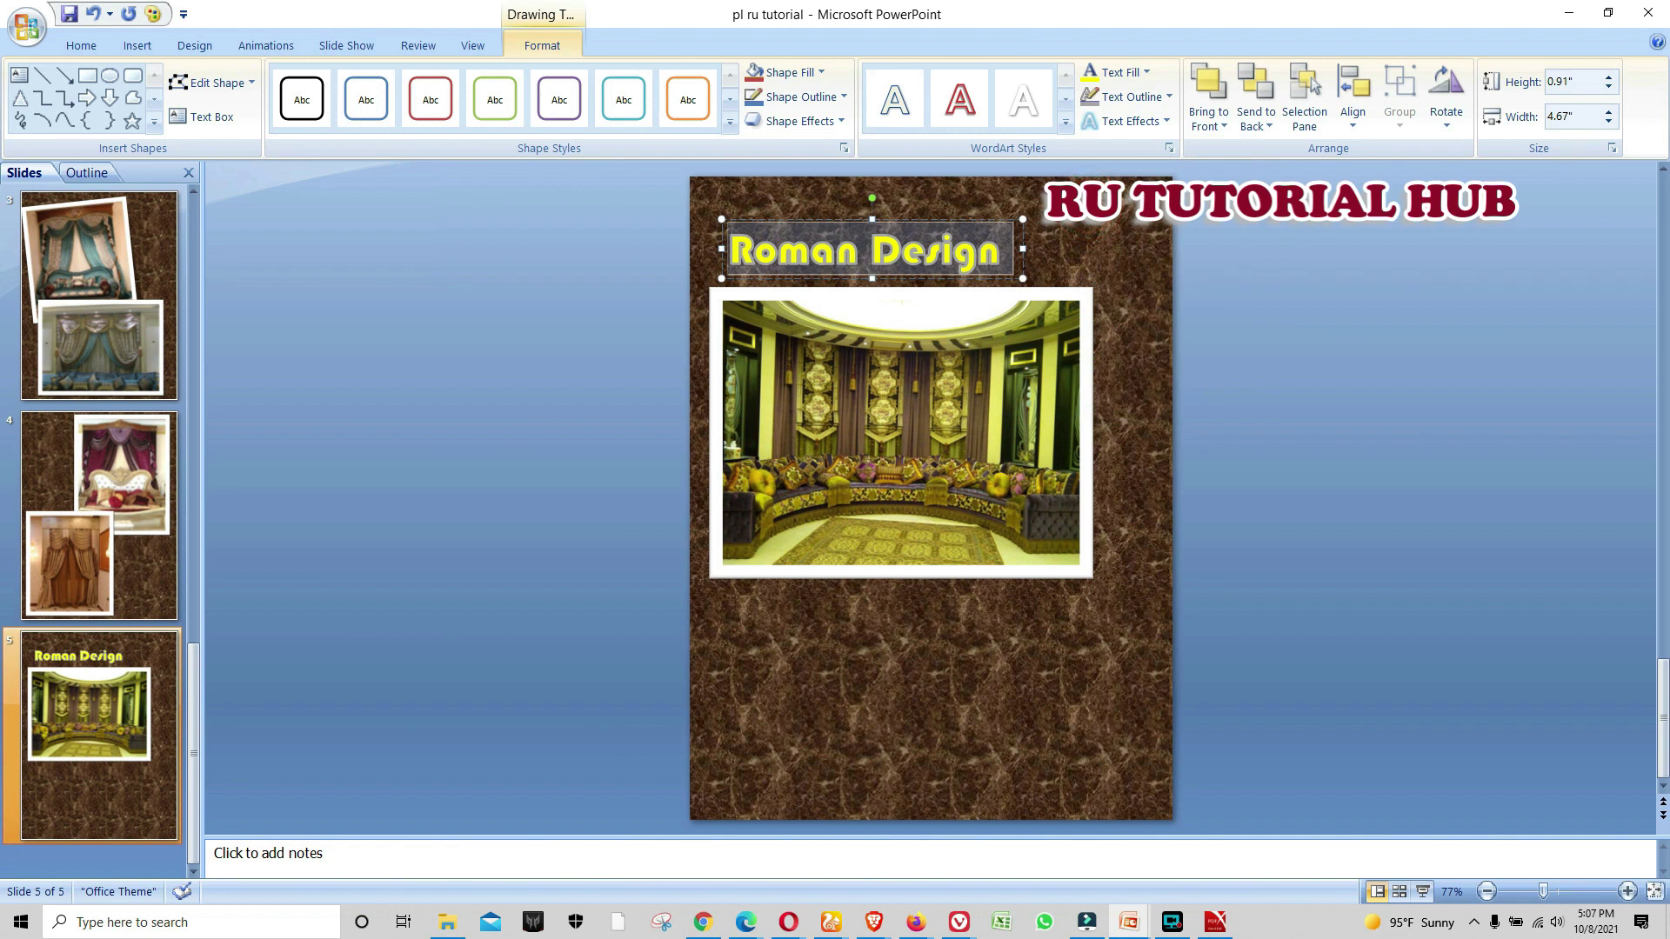
{"action": "left_click", "coordinate": [1141, 72]}
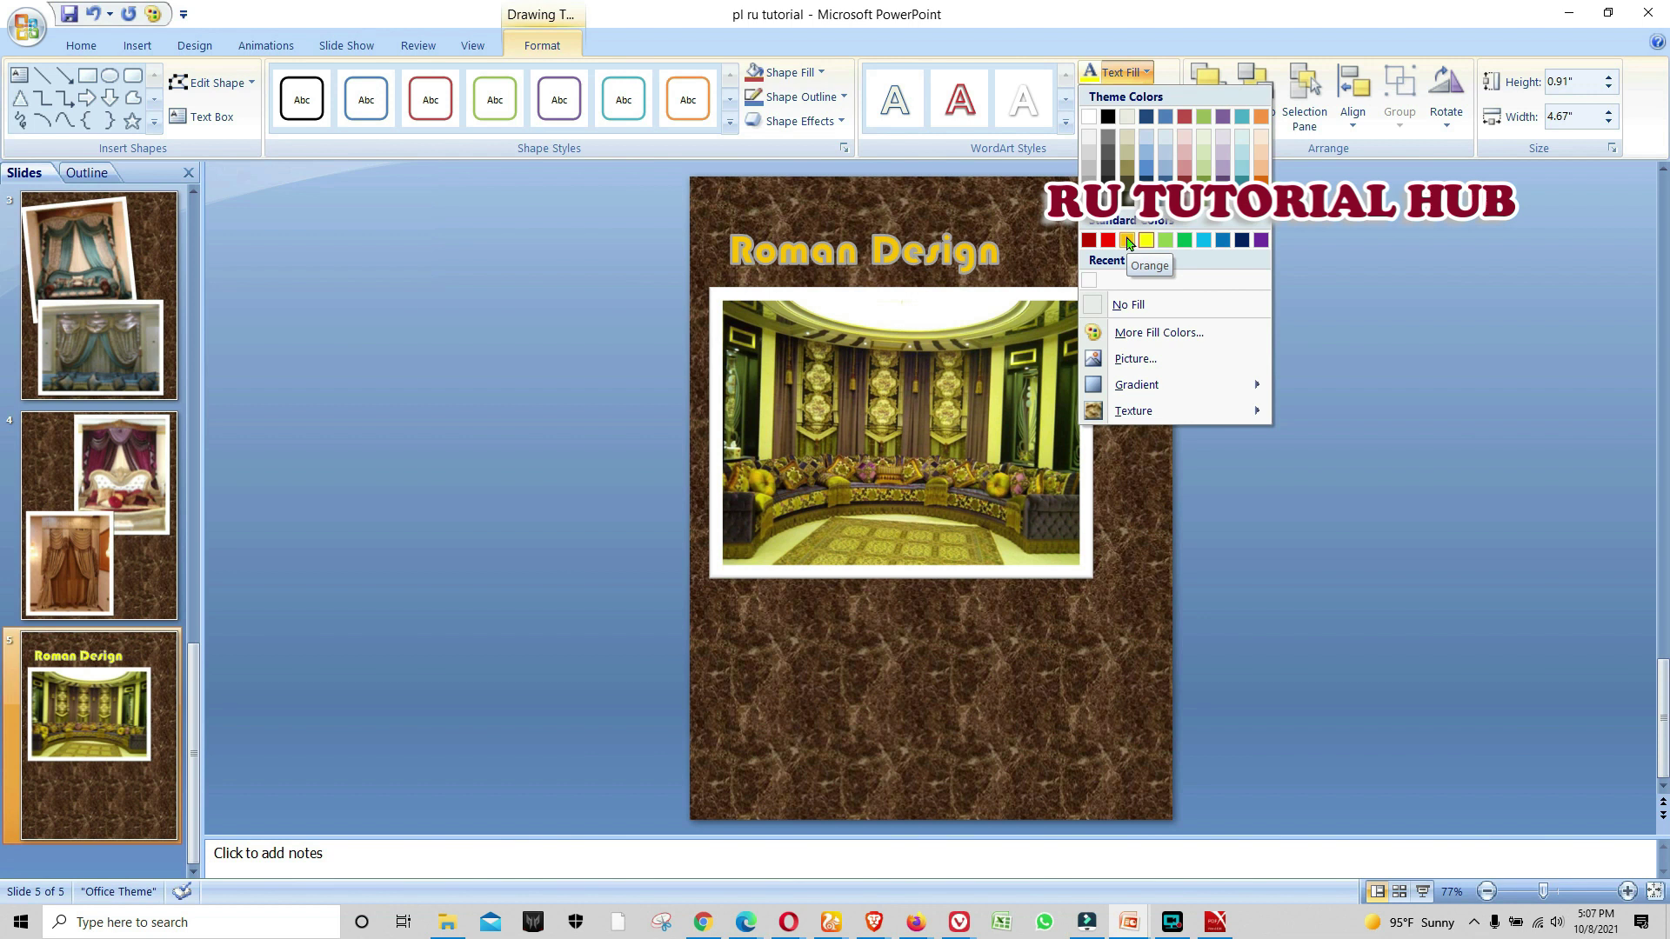
Fill the Roman Design title with orange, change its outline colour, and underline it
{"action": "left_click", "coordinate": [1128, 242]}
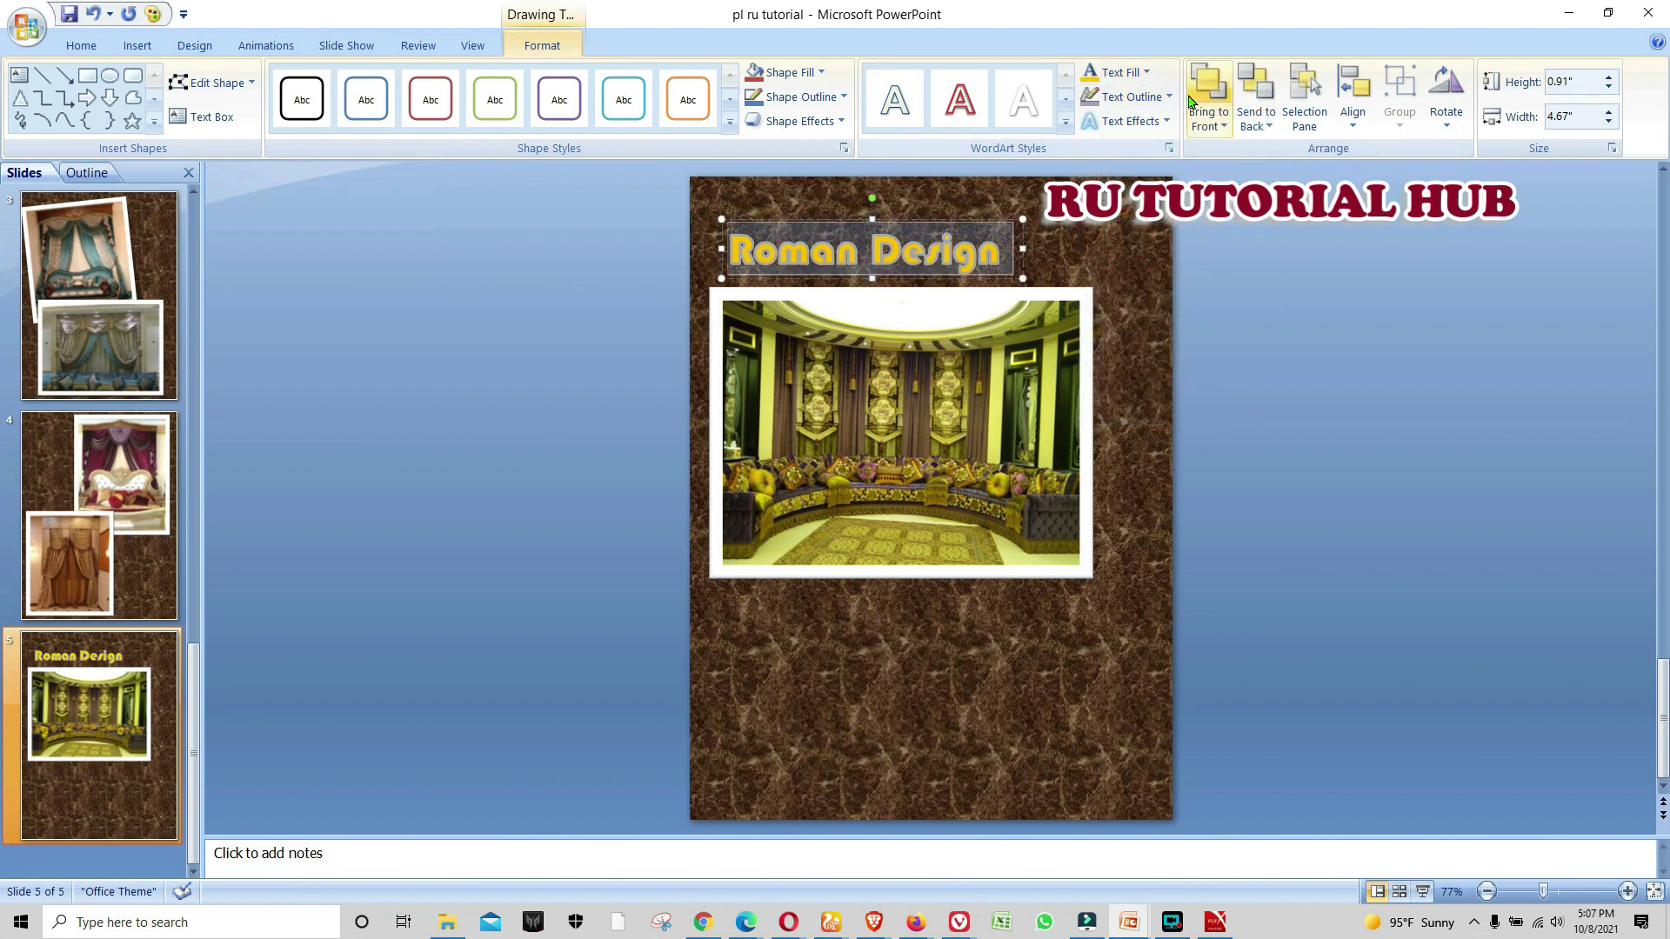
{"action": "left_click", "coordinate": [1153, 98]}
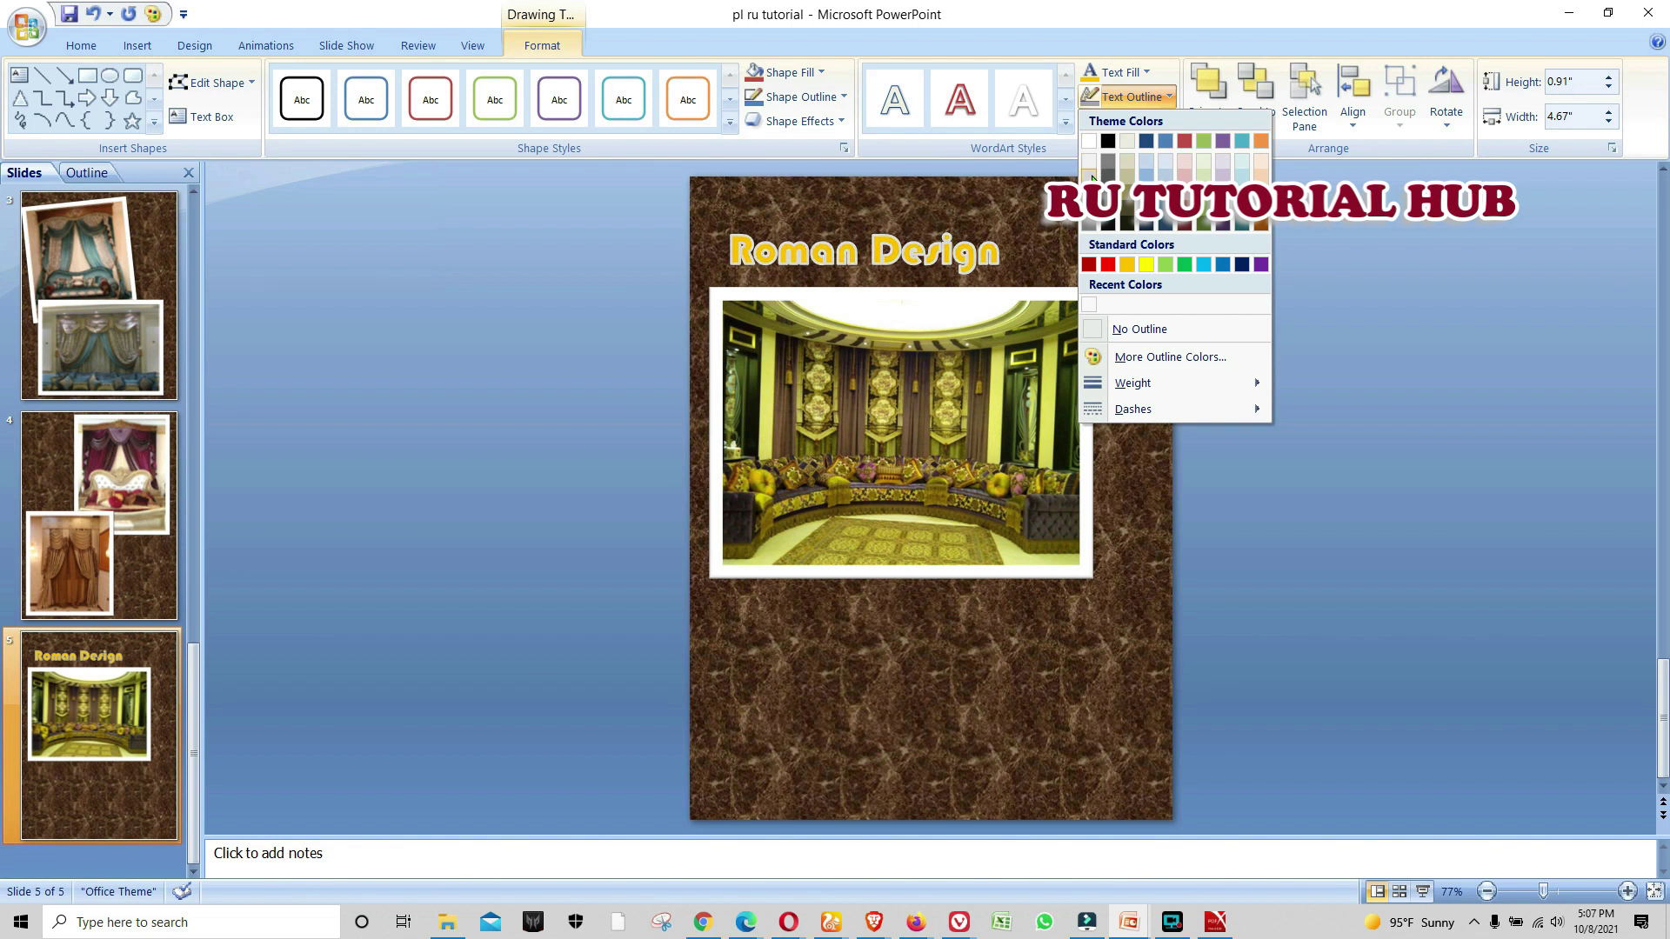
{"action": "left_click", "coordinate": [1092, 162]}
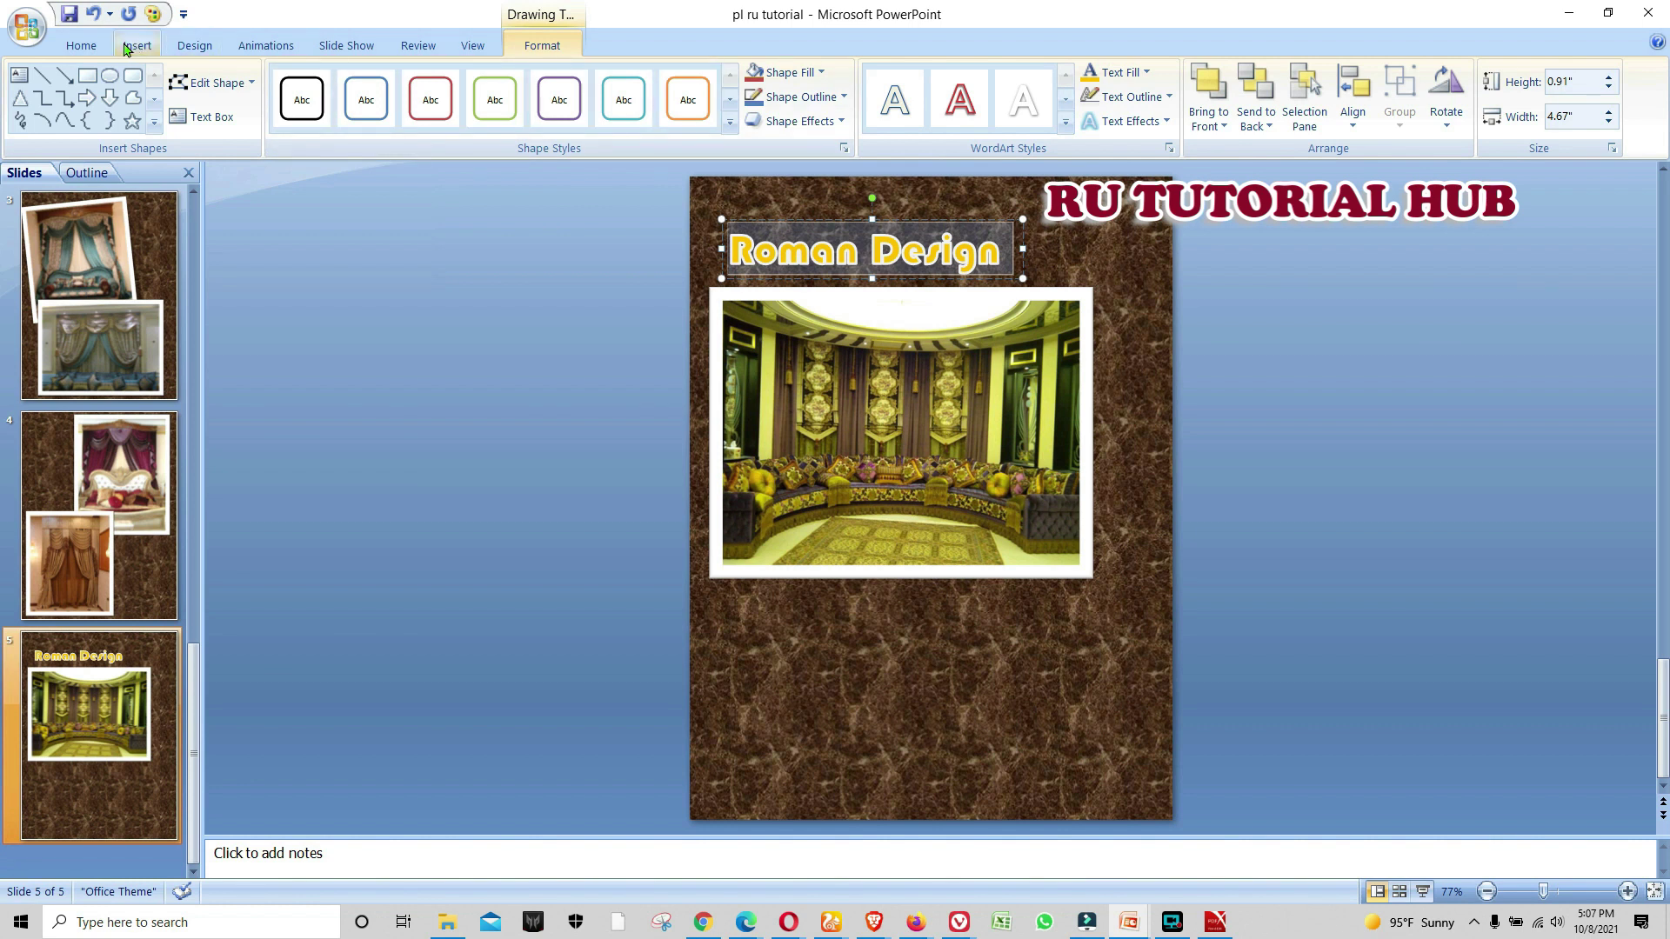
{"action": "left_click", "coordinate": [81, 45]}
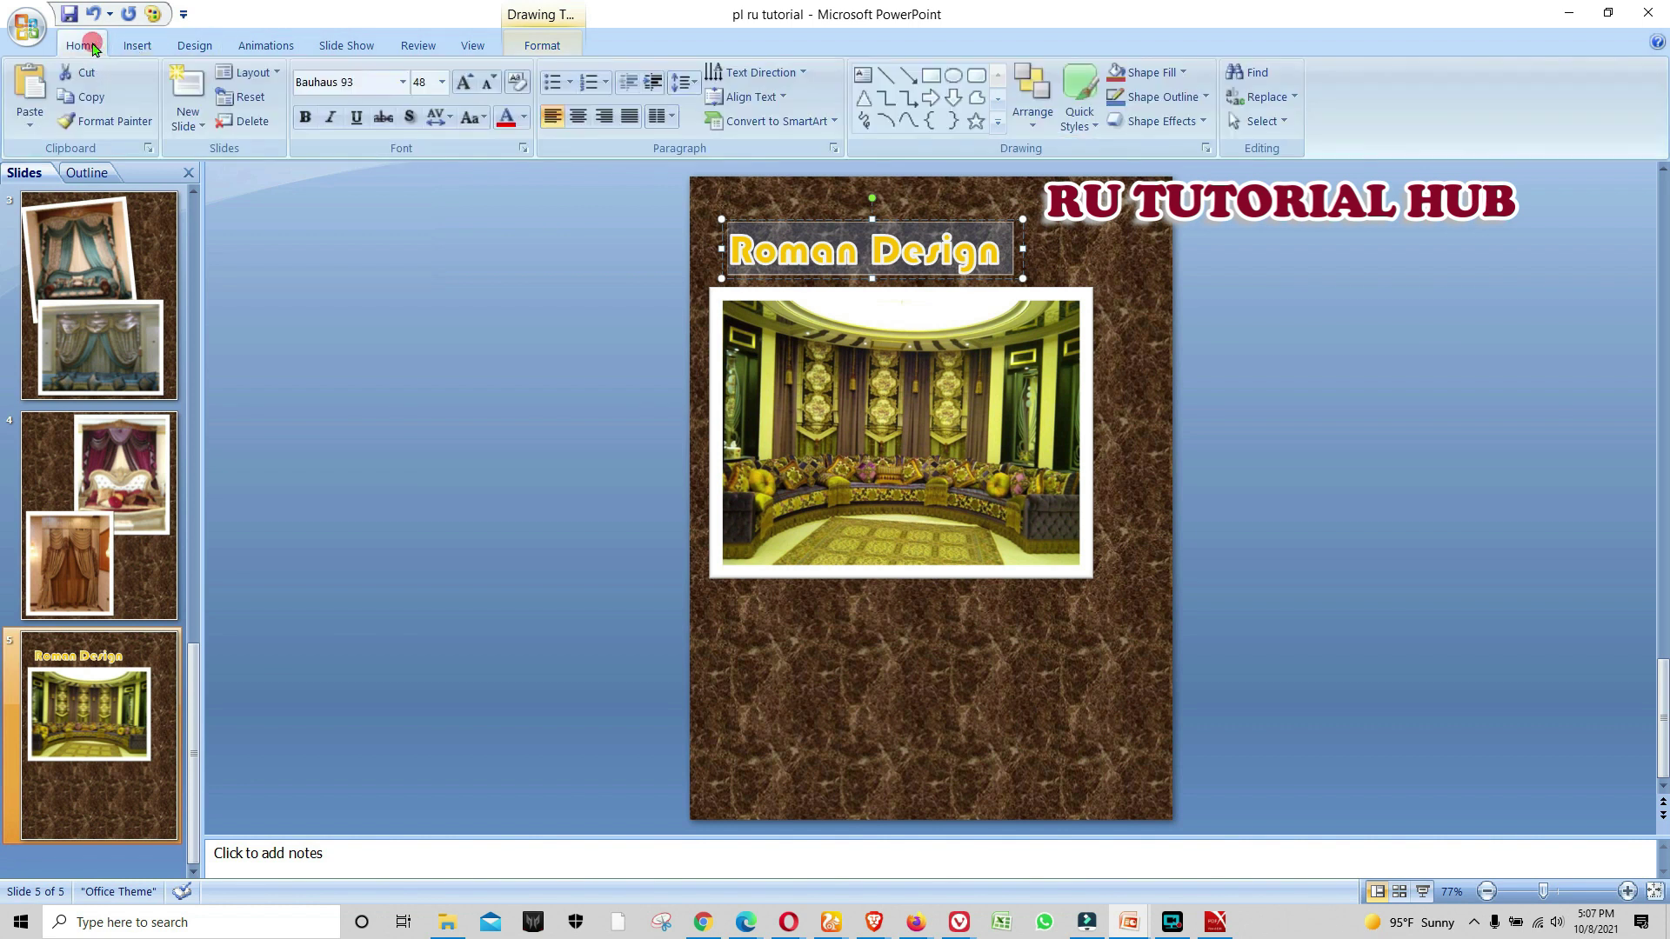
{"action": "left_click", "coordinate": [356, 118]}
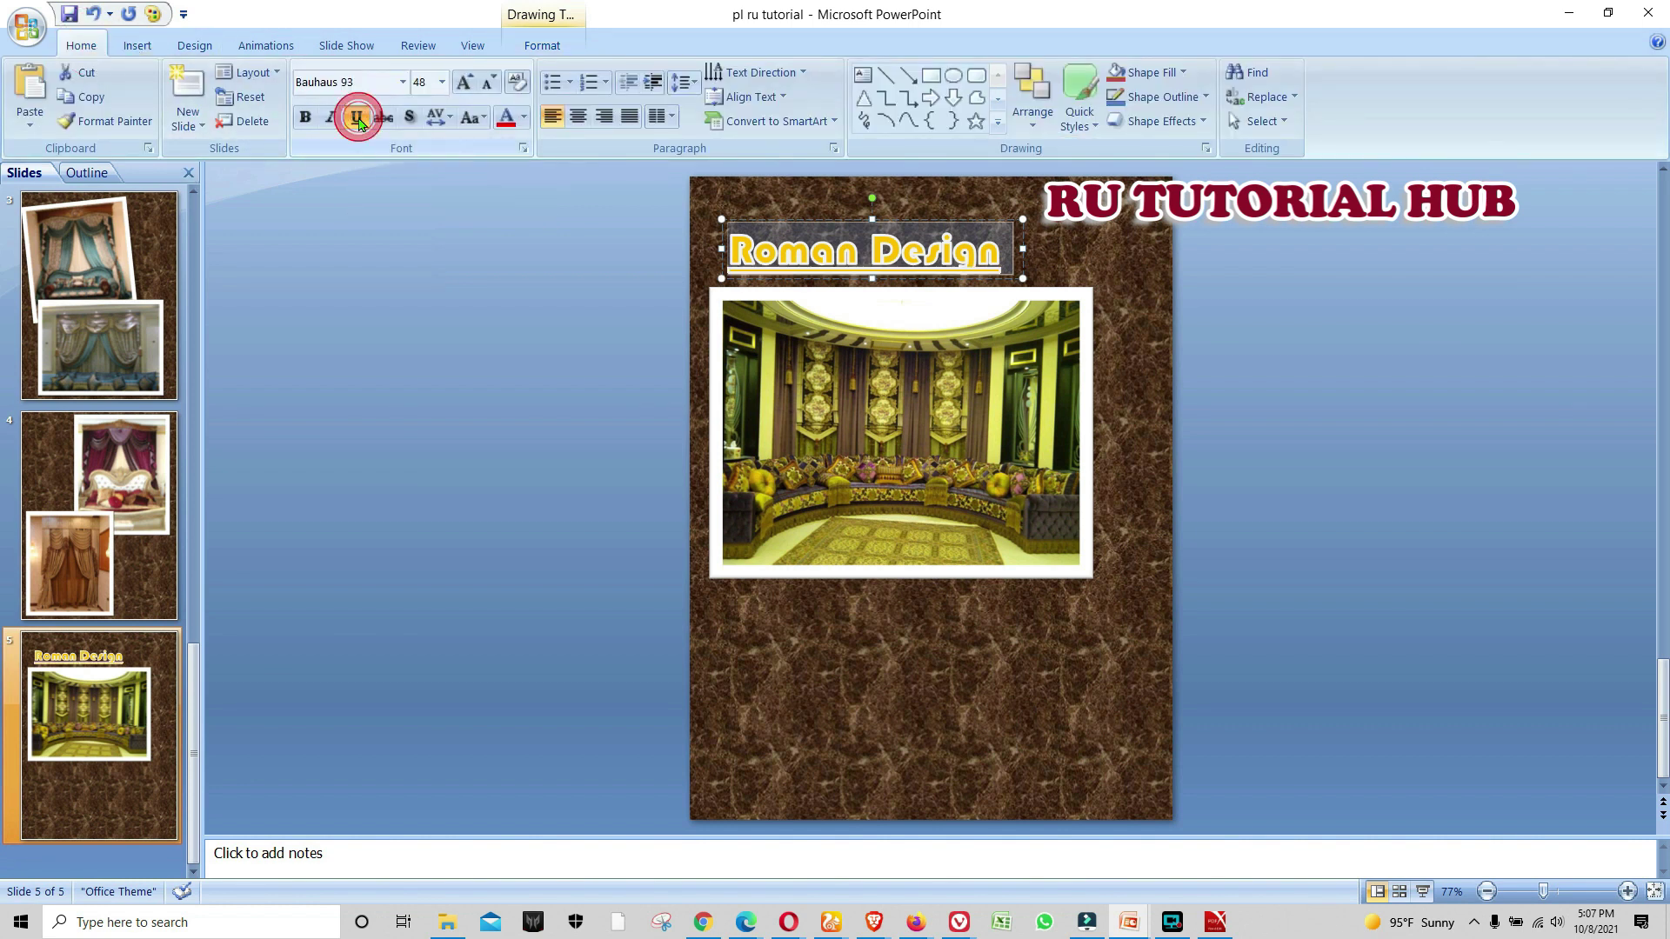
{"action": "left_click", "coordinate": [1086, 230]}
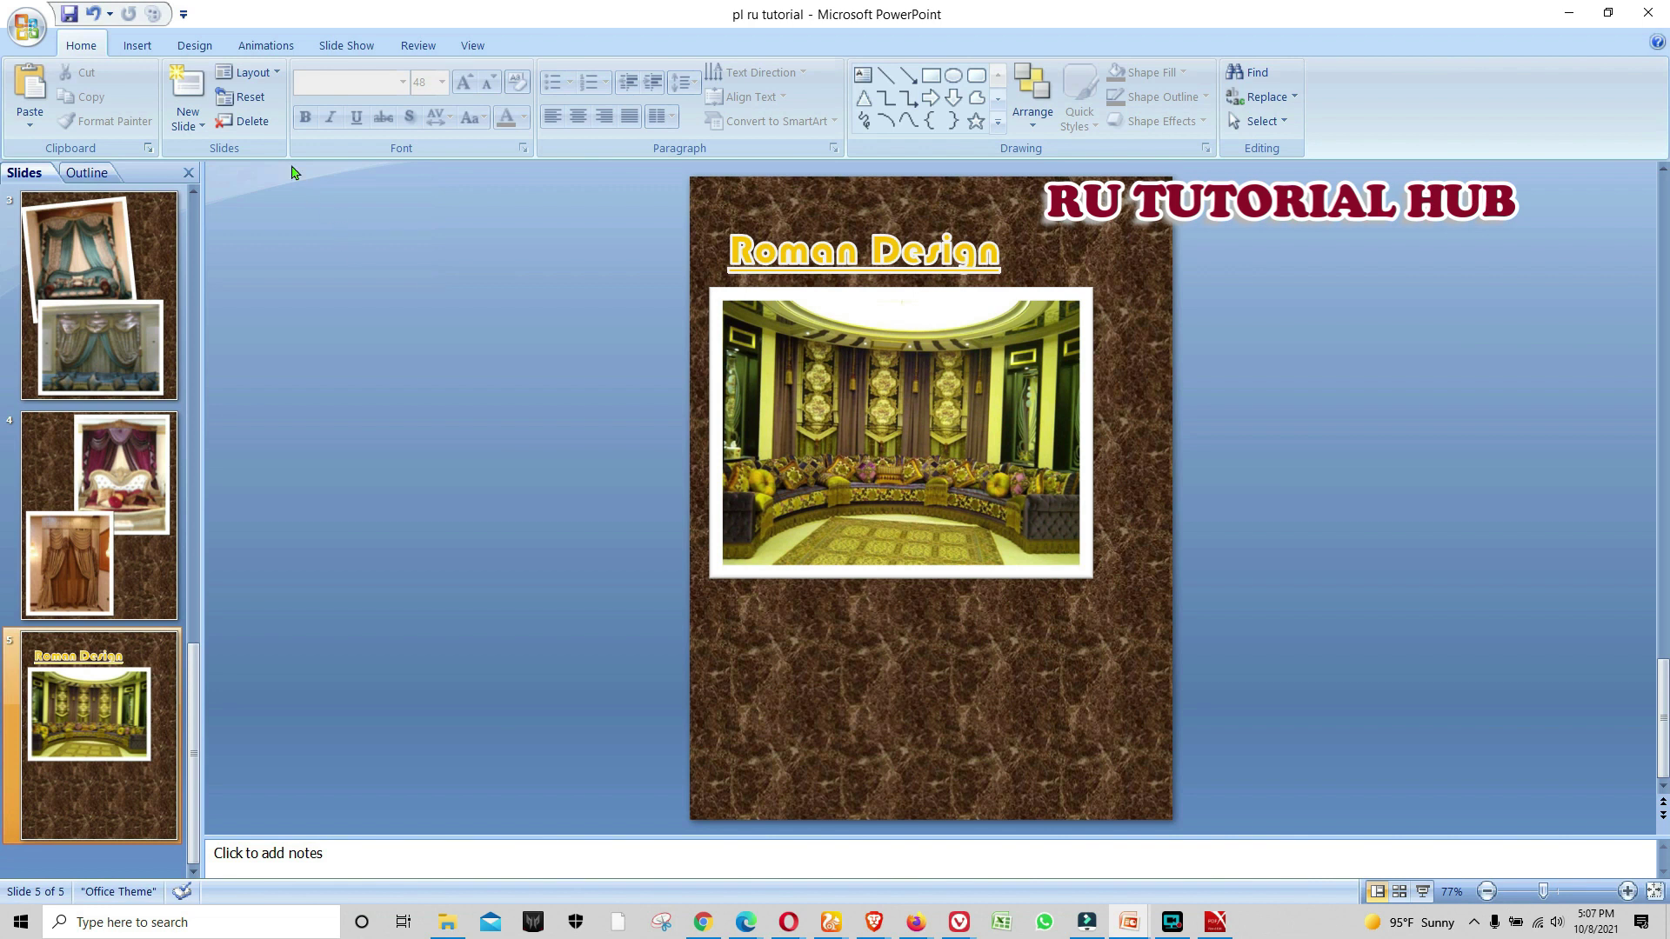
Browse the FOR MAGAZINE TUTORIAL picture folder and select the photo IMG_20140828_120931
{"action": "left_click", "coordinate": [136, 45]}
{"action": "left_click", "coordinate": [91, 113]}
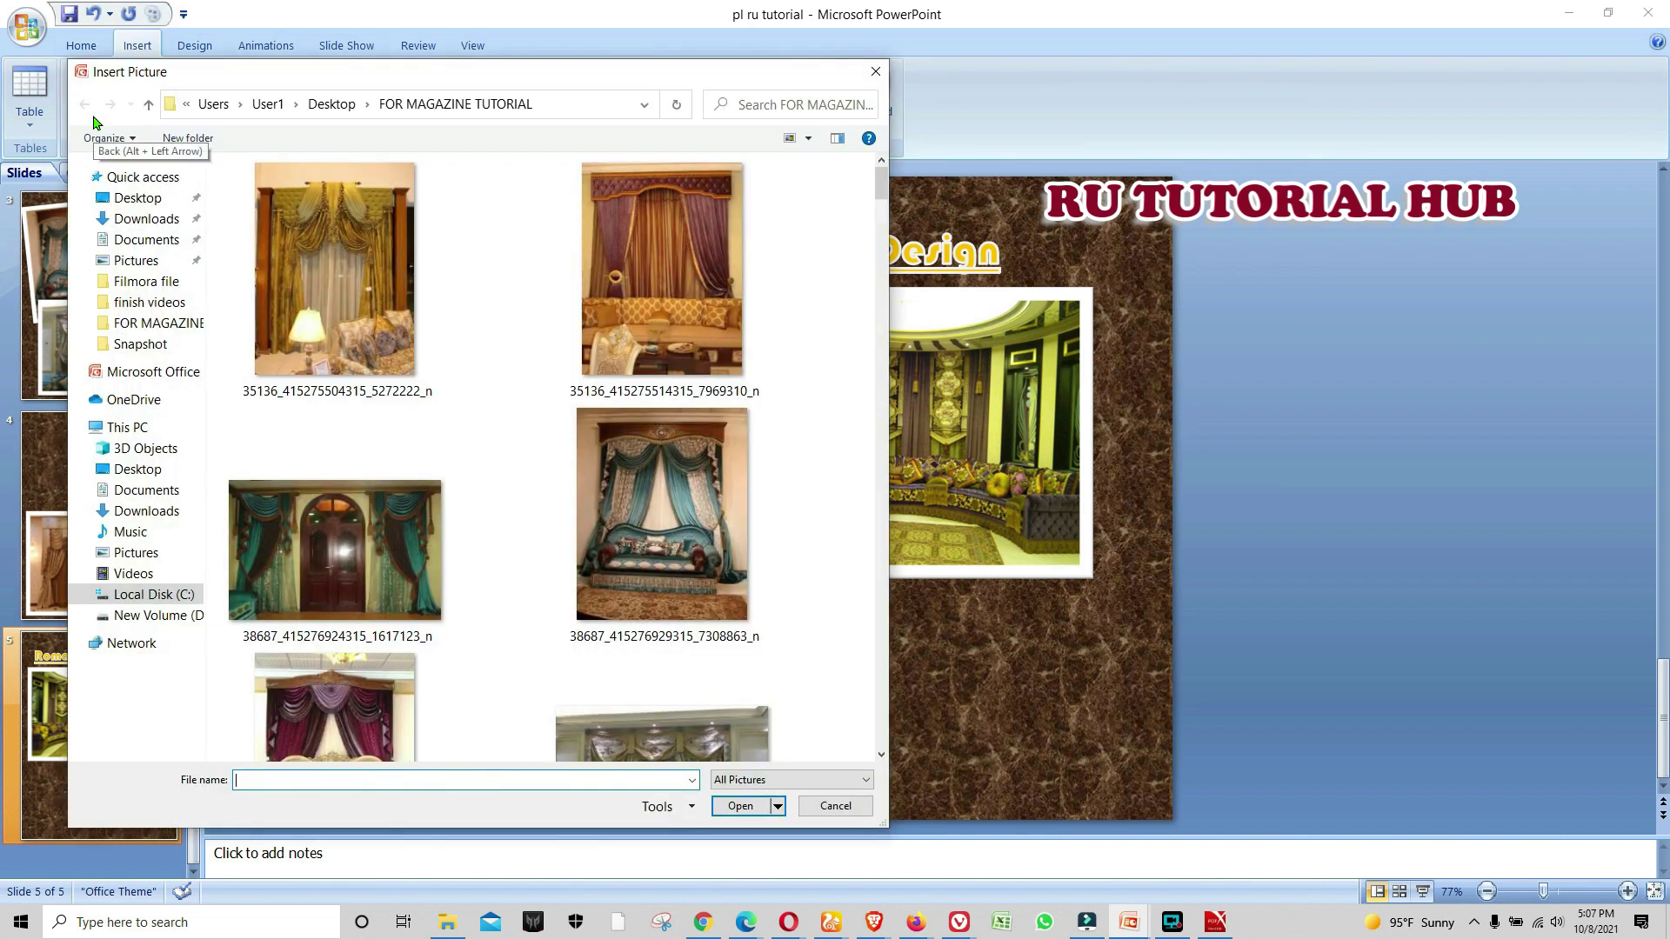
{"action": "scroll", "coordinate": [785, 469], "scroll_direction": "down", "scroll_amount": 5}
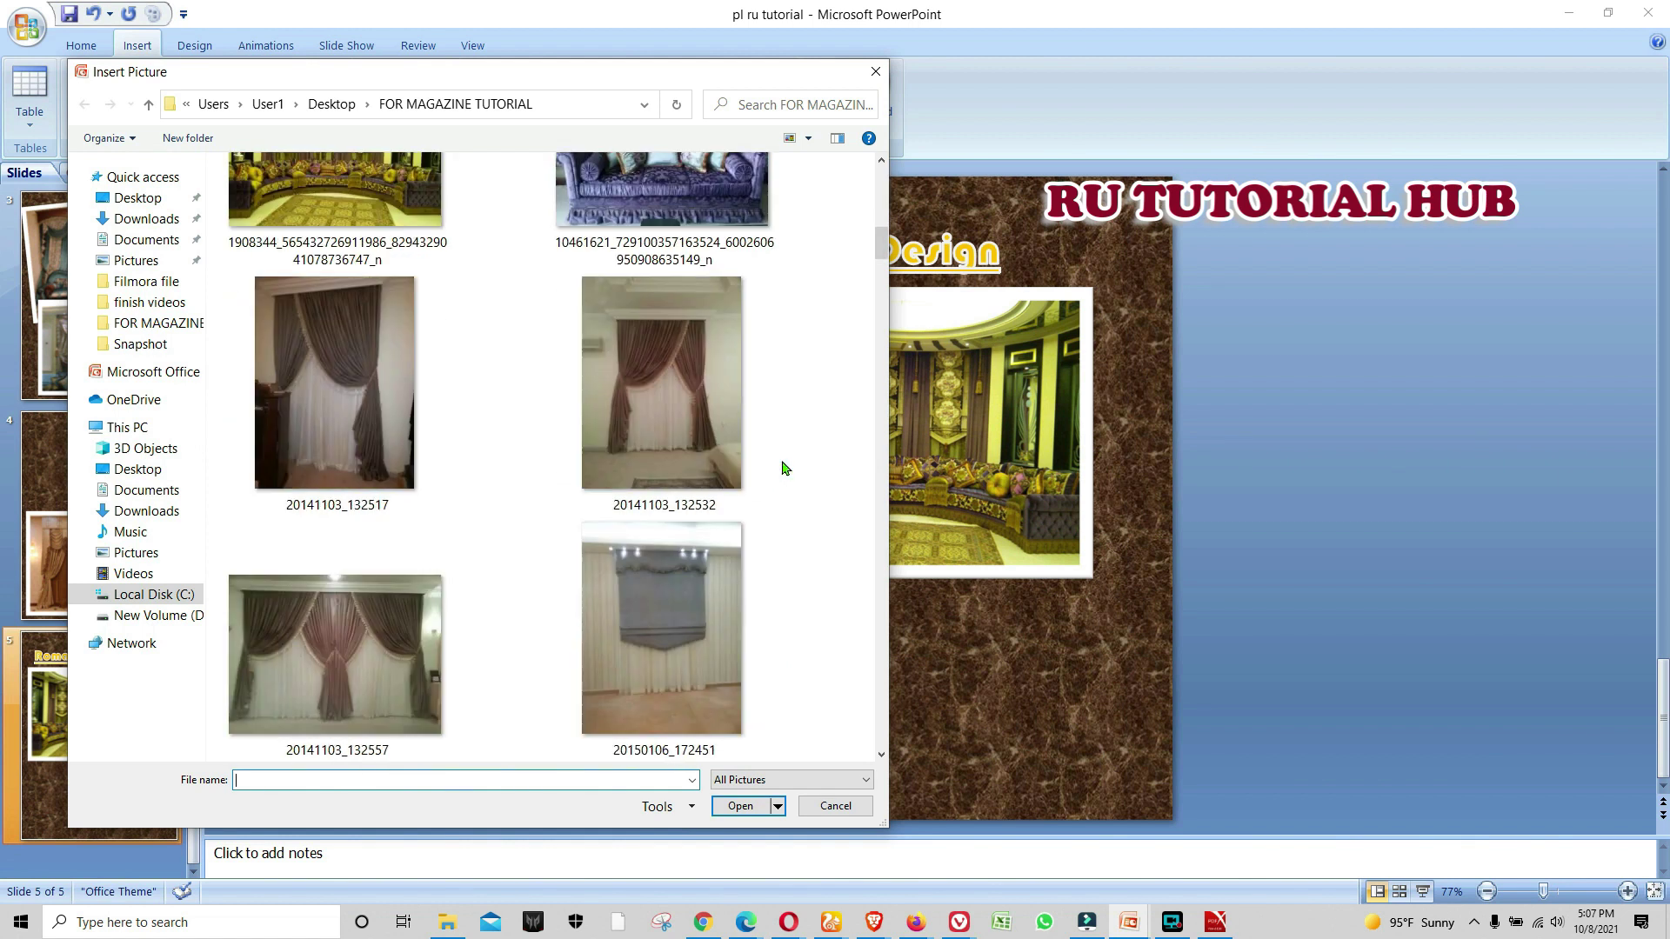
{"action": "scroll", "coordinate": [784, 469], "scroll_direction": "down", "scroll_amount": 3}
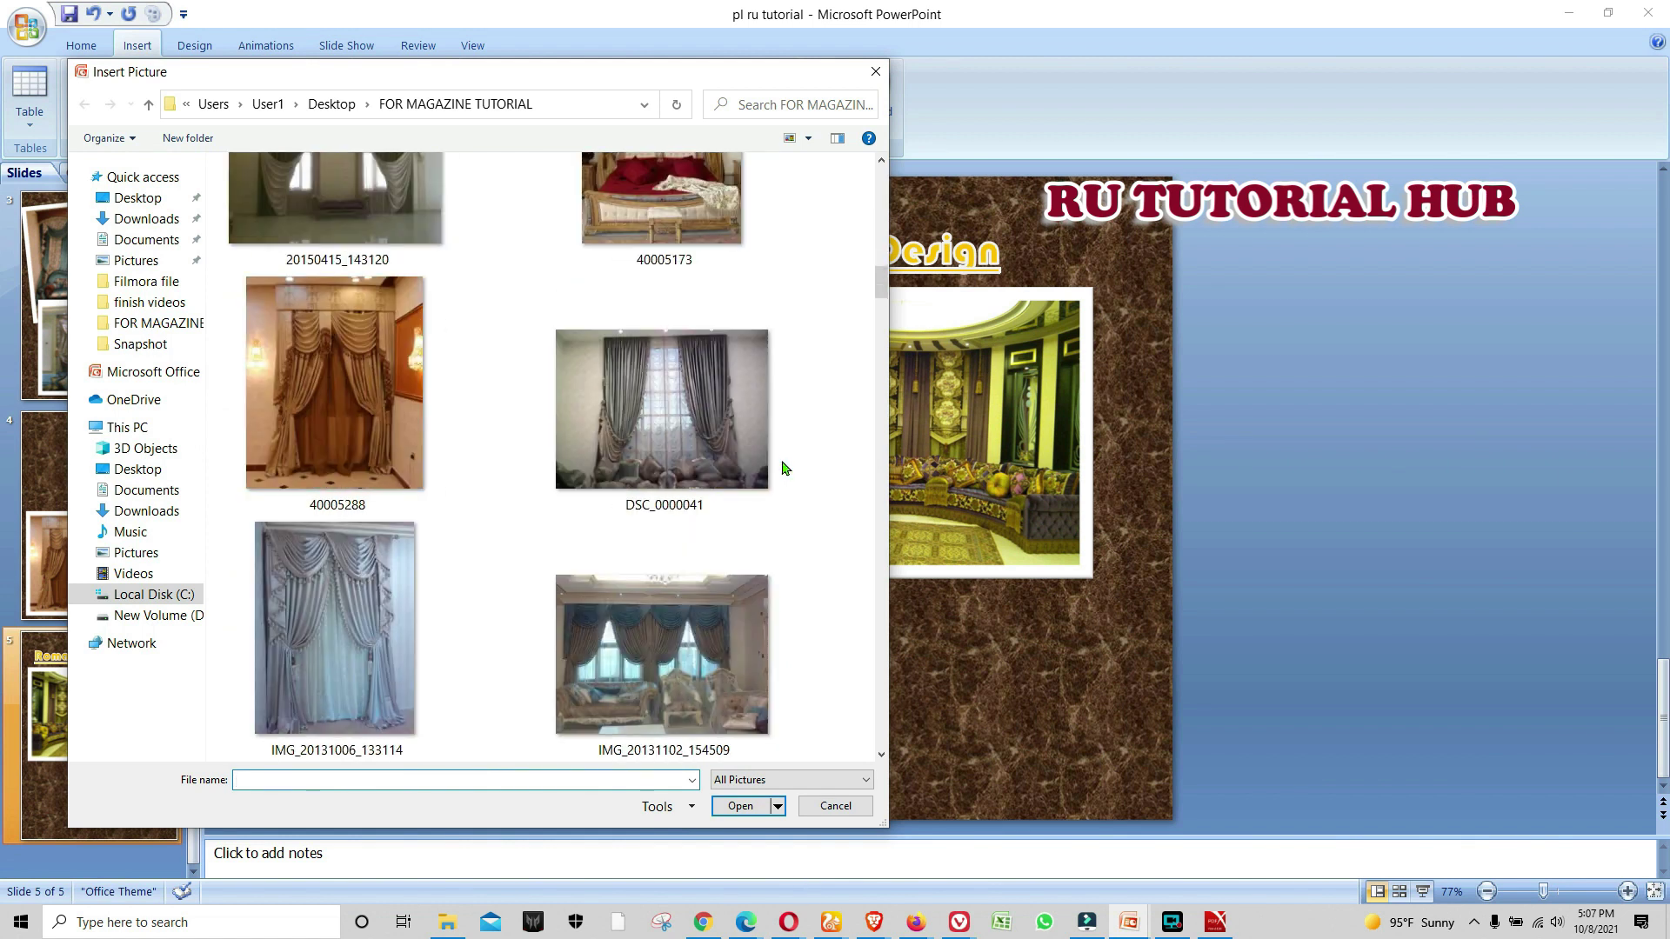
{"action": "scroll", "coordinate": [784, 469], "scroll_direction": "down", "scroll_amount": 3}
{"action": "scroll", "coordinate": [785, 469], "scroll_direction": "down", "scroll_amount": 3}
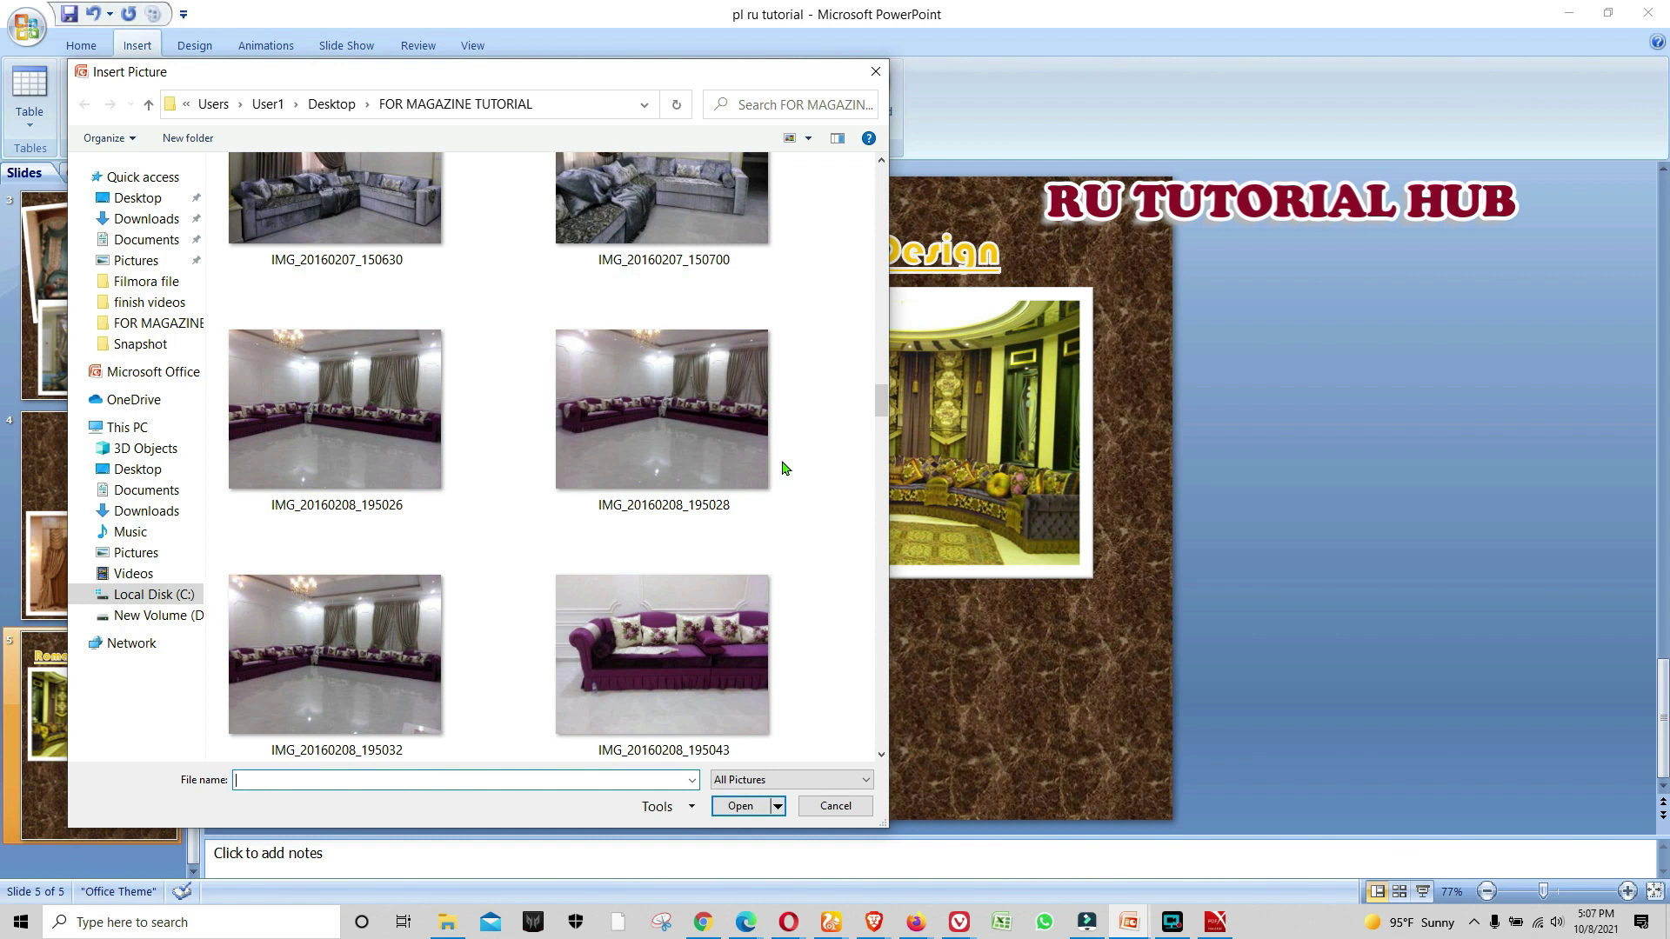
{"action": "scroll", "coordinate": [784, 469], "scroll_direction": "down", "scroll_amount": 3}
{"action": "scroll", "coordinate": [784, 469], "scroll_direction": "down", "scroll_amount": 3}
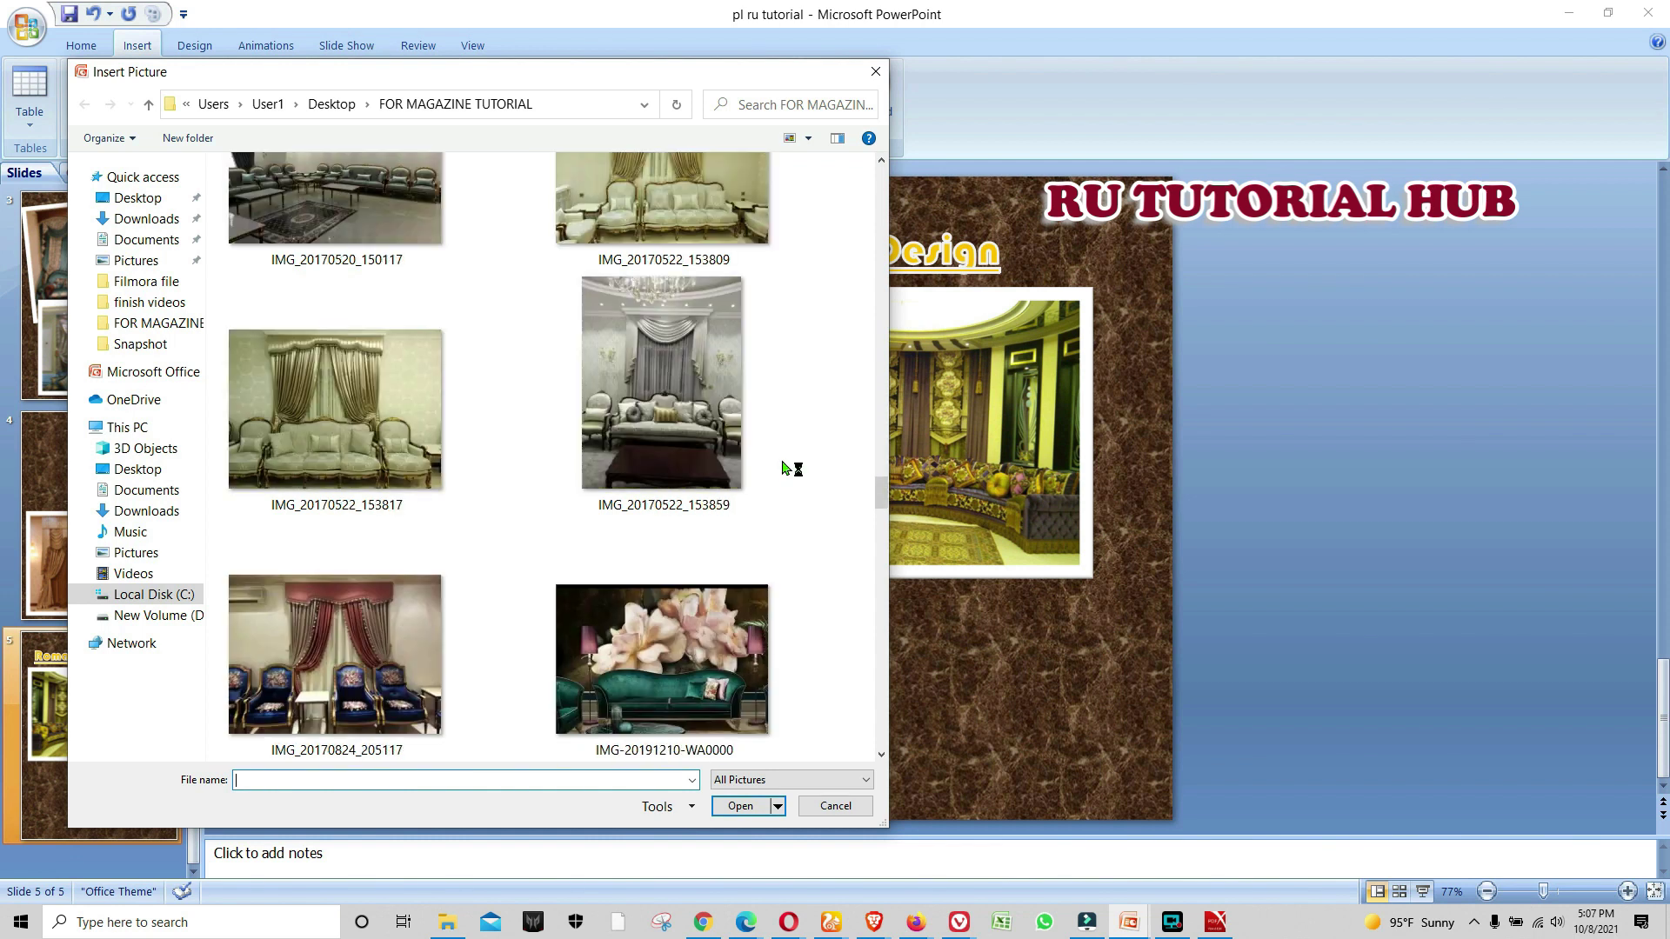
{"action": "scroll", "coordinate": [785, 469], "scroll_direction": "down", "scroll_amount": 2}
{"action": "scroll", "coordinate": [785, 469], "scroll_direction": "down", "scroll_amount": 3}
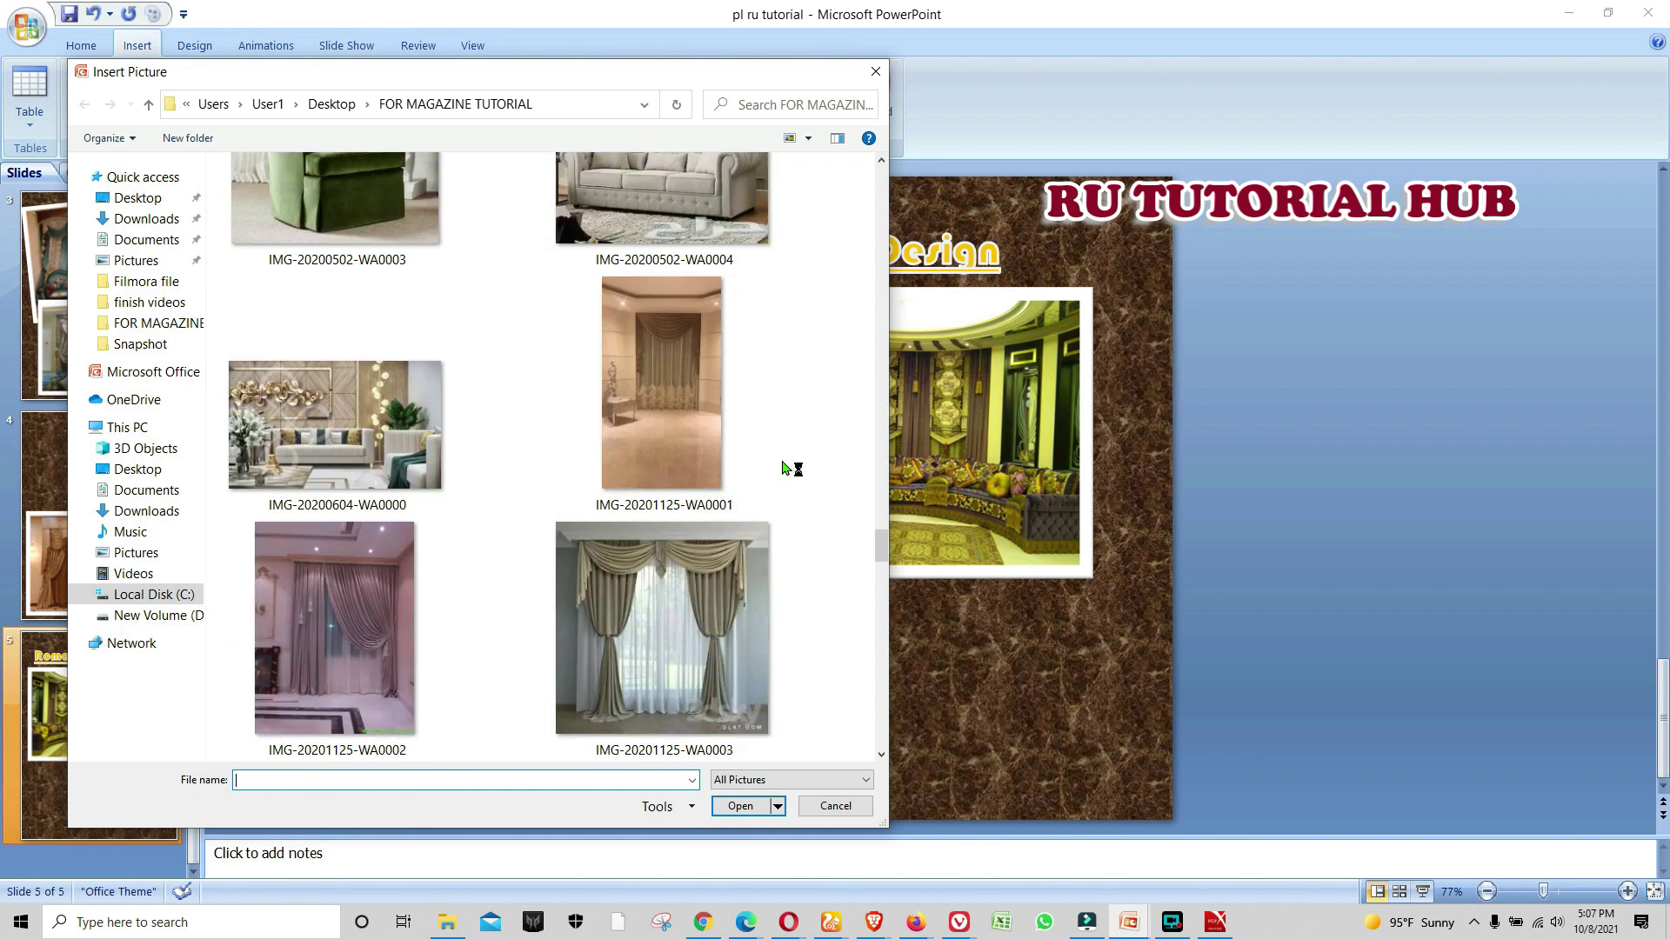
{"action": "scroll", "coordinate": [785, 469], "scroll_direction": "down", "scroll_amount": 3}
{"action": "scroll", "coordinate": [785, 469], "scroll_direction": "down", "scroll_amount": 3}
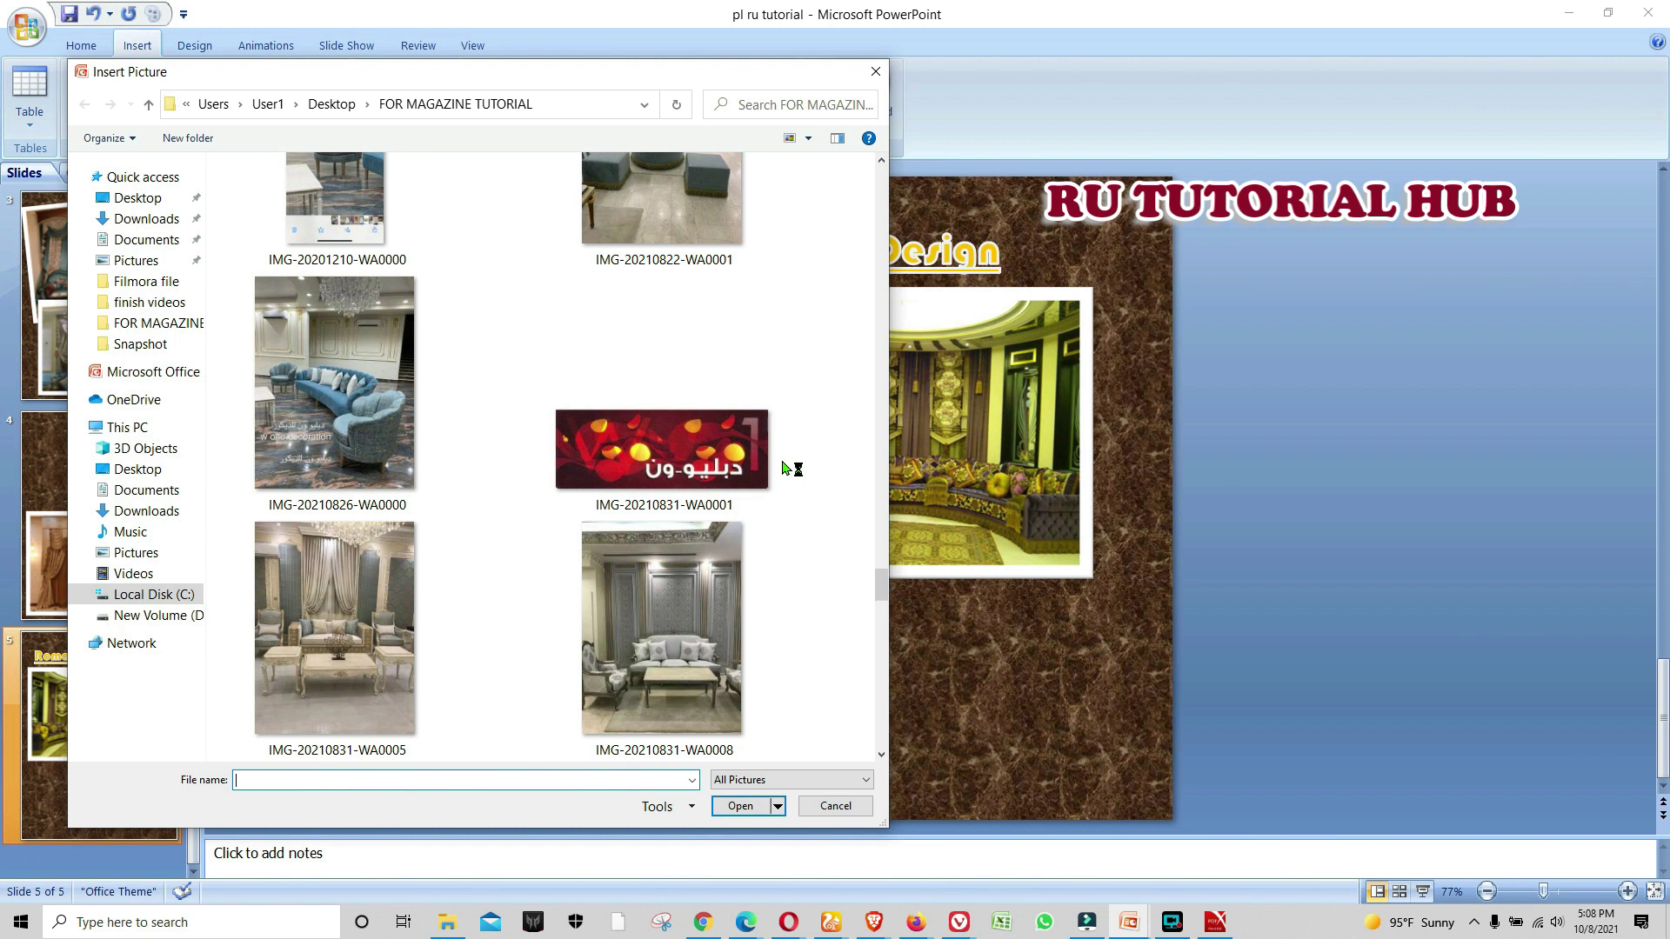
{"action": "scroll", "coordinate": [784, 469], "scroll_direction": "down", "scroll_amount": 3}
{"action": "scroll", "coordinate": [784, 469], "scroll_direction": "down", "scroll_amount": 3}
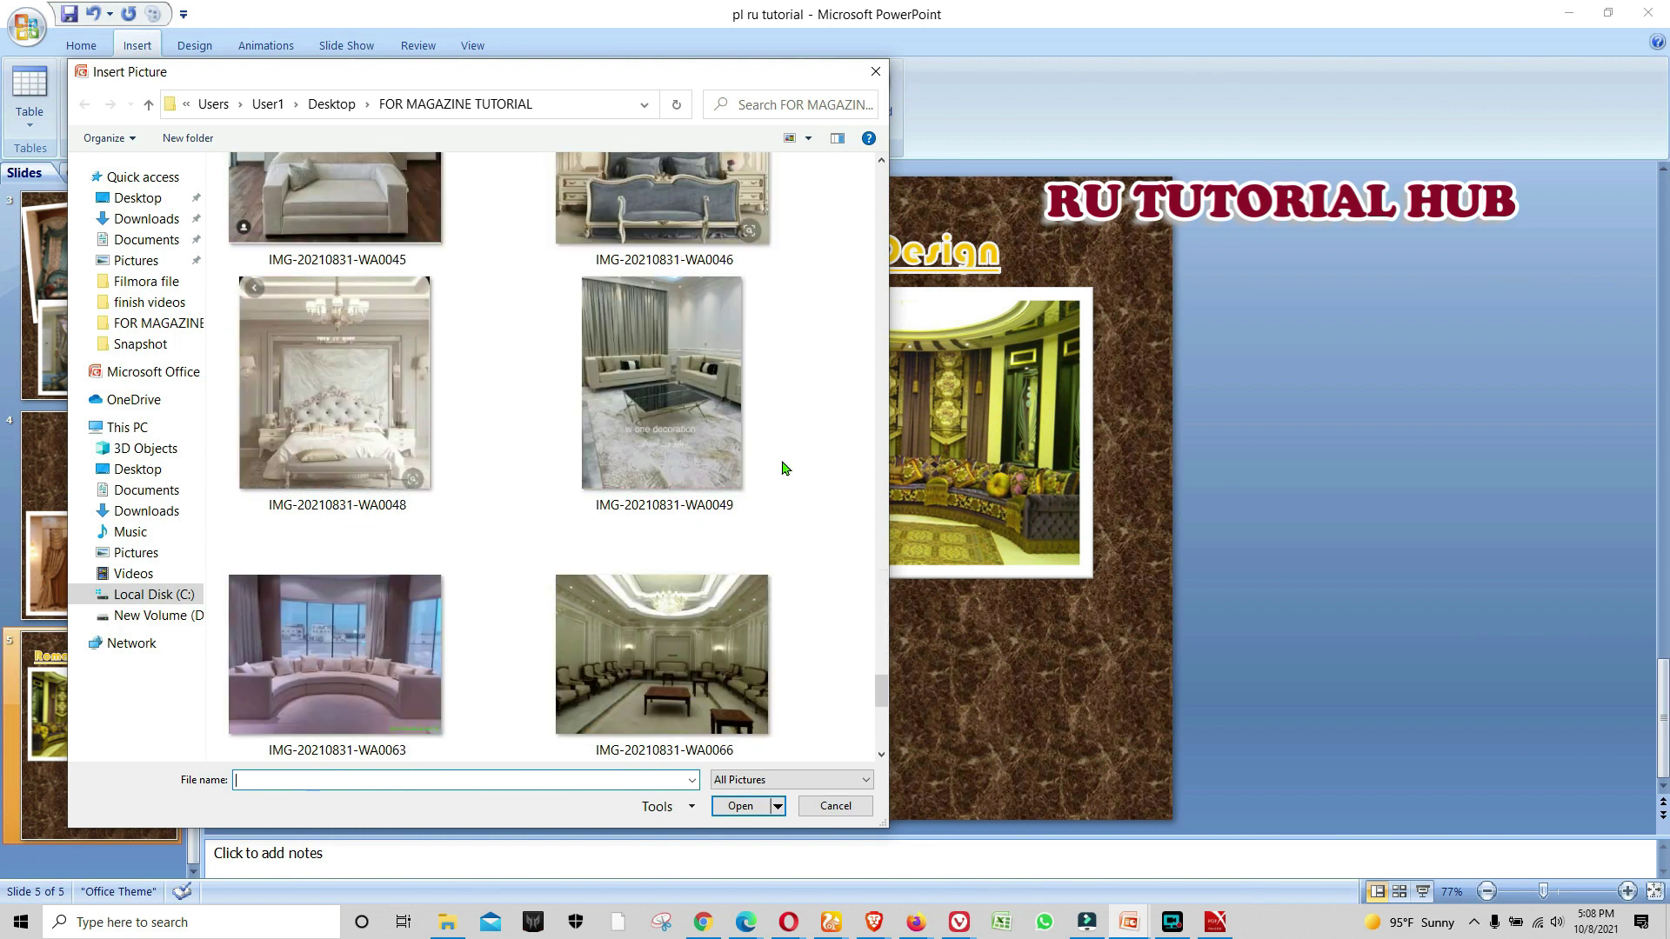
{"action": "scroll", "coordinate": [784, 469], "scroll_direction": "down", "scroll_amount": 3}
{"action": "scroll", "coordinate": [785, 469], "scroll_direction": "up", "scroll_amount": 3}
{"action": "scroll", "coordinate": [785, 469], "scroll_direction": "up", "scroll_amount": 3}
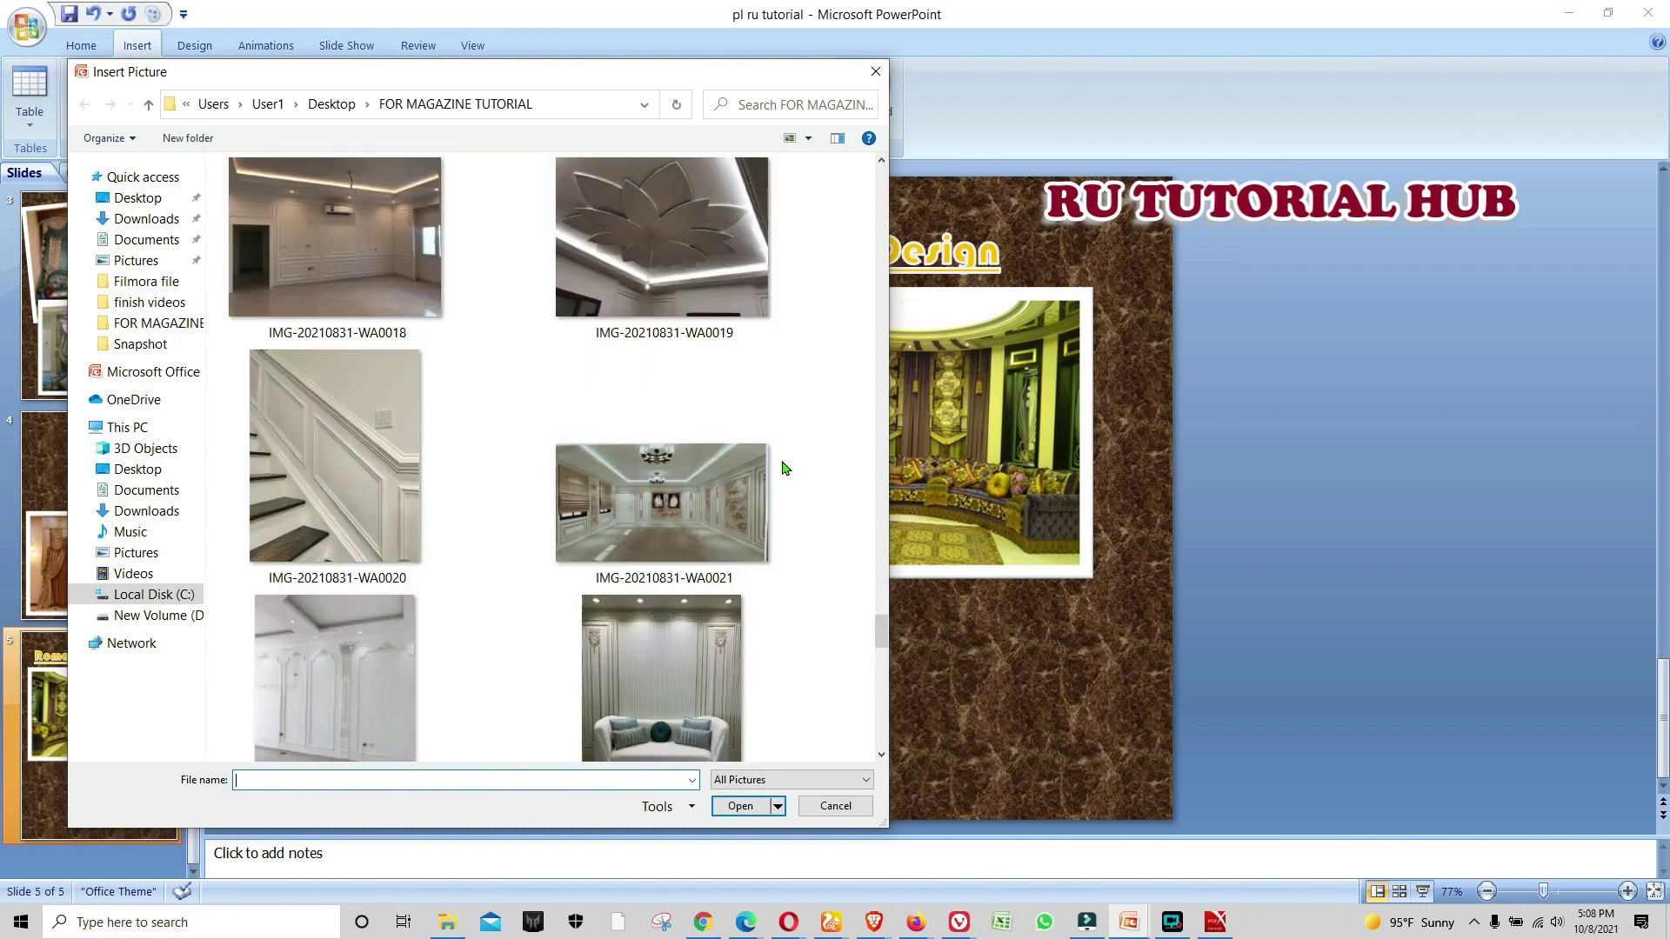
{"action": "scroll", "coordinate": [784, 468], "scroll_direction": "up", "scroll_amount": 3}
{"action": "scroll", "coordinate": [784, 469], "scroll_direction": "up", "scroll_amount": 3}
{"action": "scroll", "coordinate": [784, 469], "scroll_direction": "up", "scroll_amount": 3}
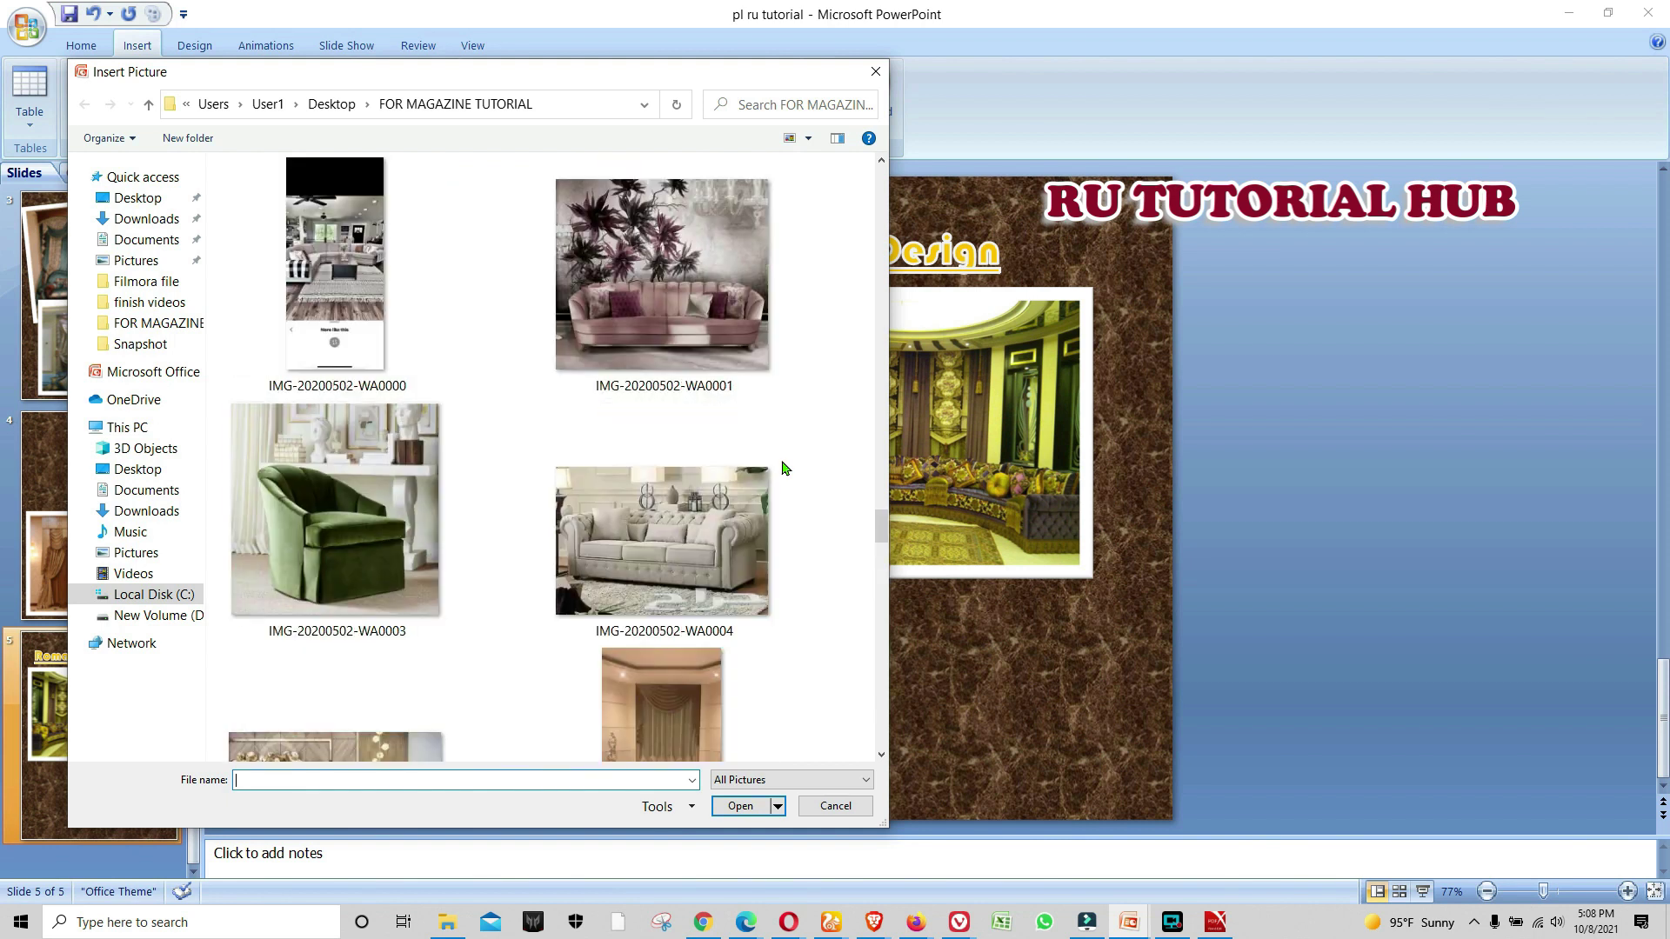
{"action": "scroll", "coordinate": [785, 469], "scroll_direction": "up", "scroll_amount": 3}
{"action": "scroll", "coordinate": [784, 469], "scroll_direction": "up", "scroll_amount": 2}
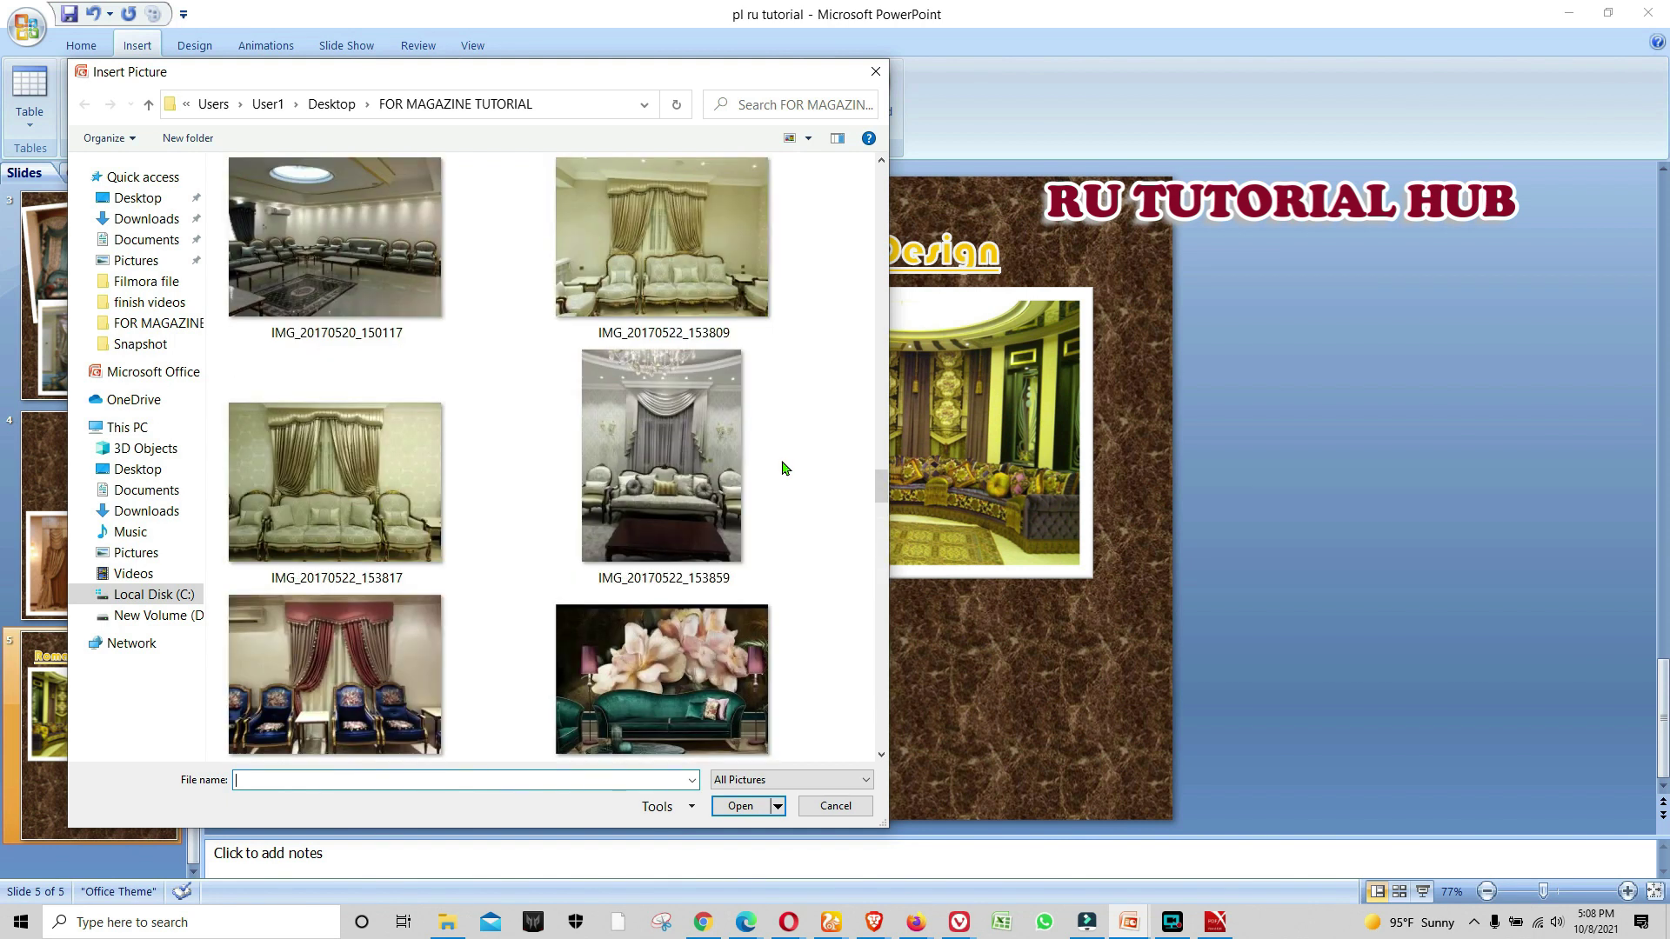
{"action": "scroll", "coordinate": [784, 469], "scroll_direction": "up", "scroll_amount": 3}
{"action": "scroll", "coordinate": [785, 469], "scroll_direction": "up", "scroll_amount": 2}
{"action": "scroll", "coordinate": [785, 469], "scroll_direction": "up", "scroll_amount": 2}
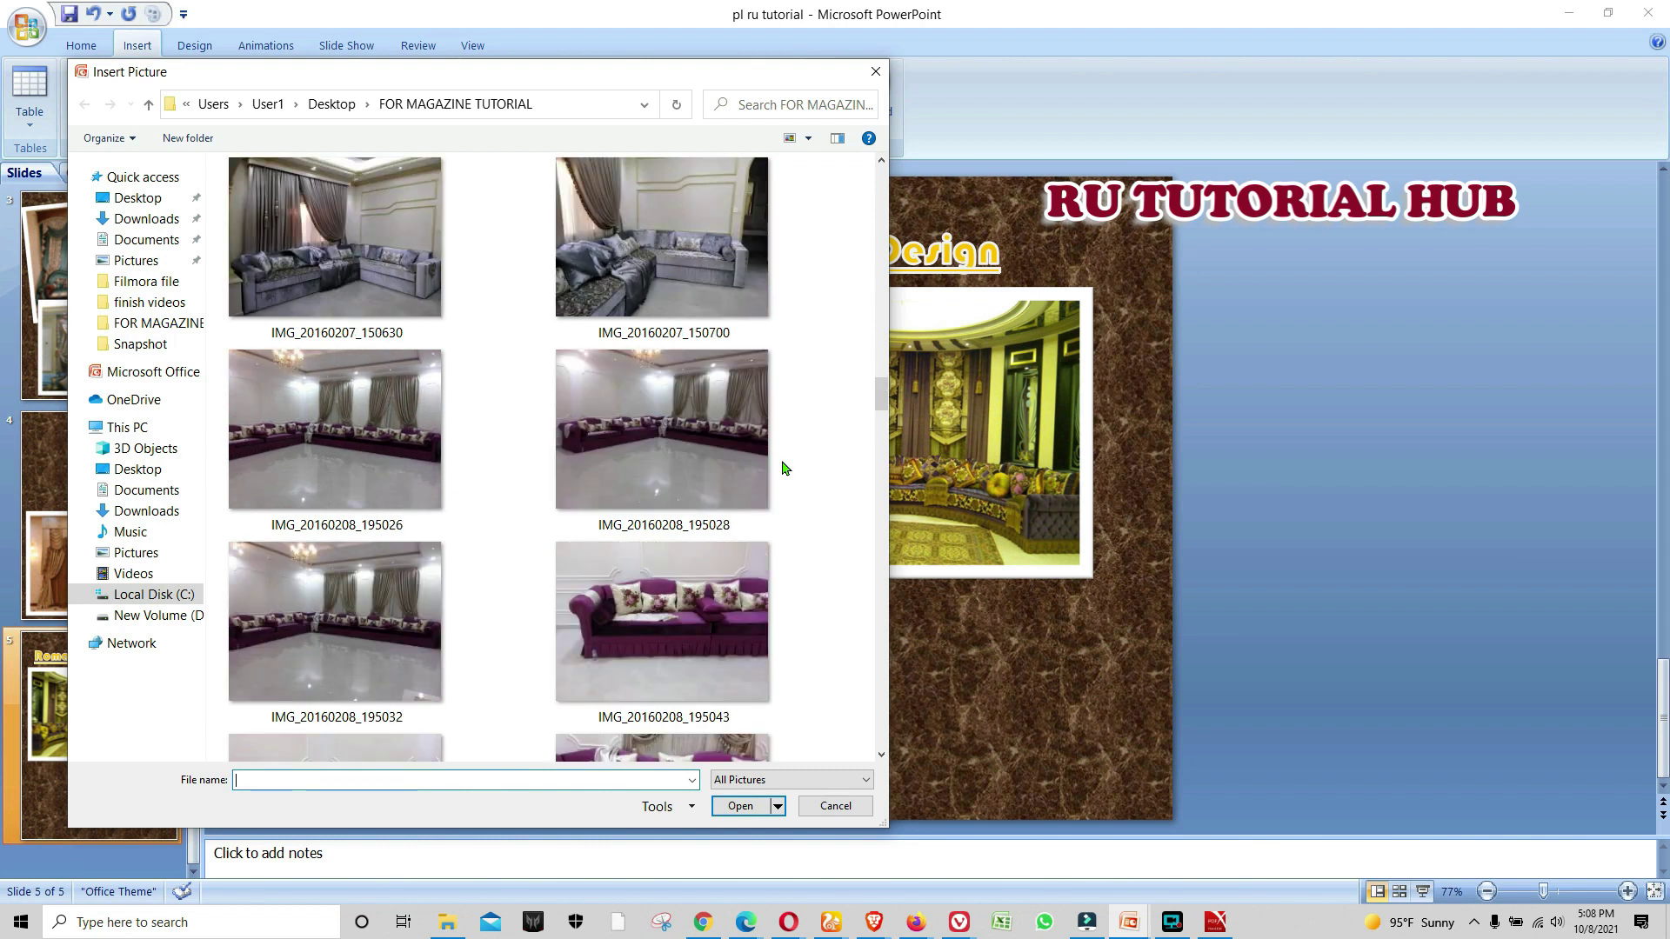
{"action": "scroll", "coordinate": [785, 469], "scroll_direction": "up", "scroll_amount": 2}
{"action": "scroll", "coordinate": [785, 469], "scroll_direction": "up", "scroll_amount": 2}
{"action": "scroll", "coordinate": [785, 469], "scroll_direction": "up", "scroll_amount": 3}
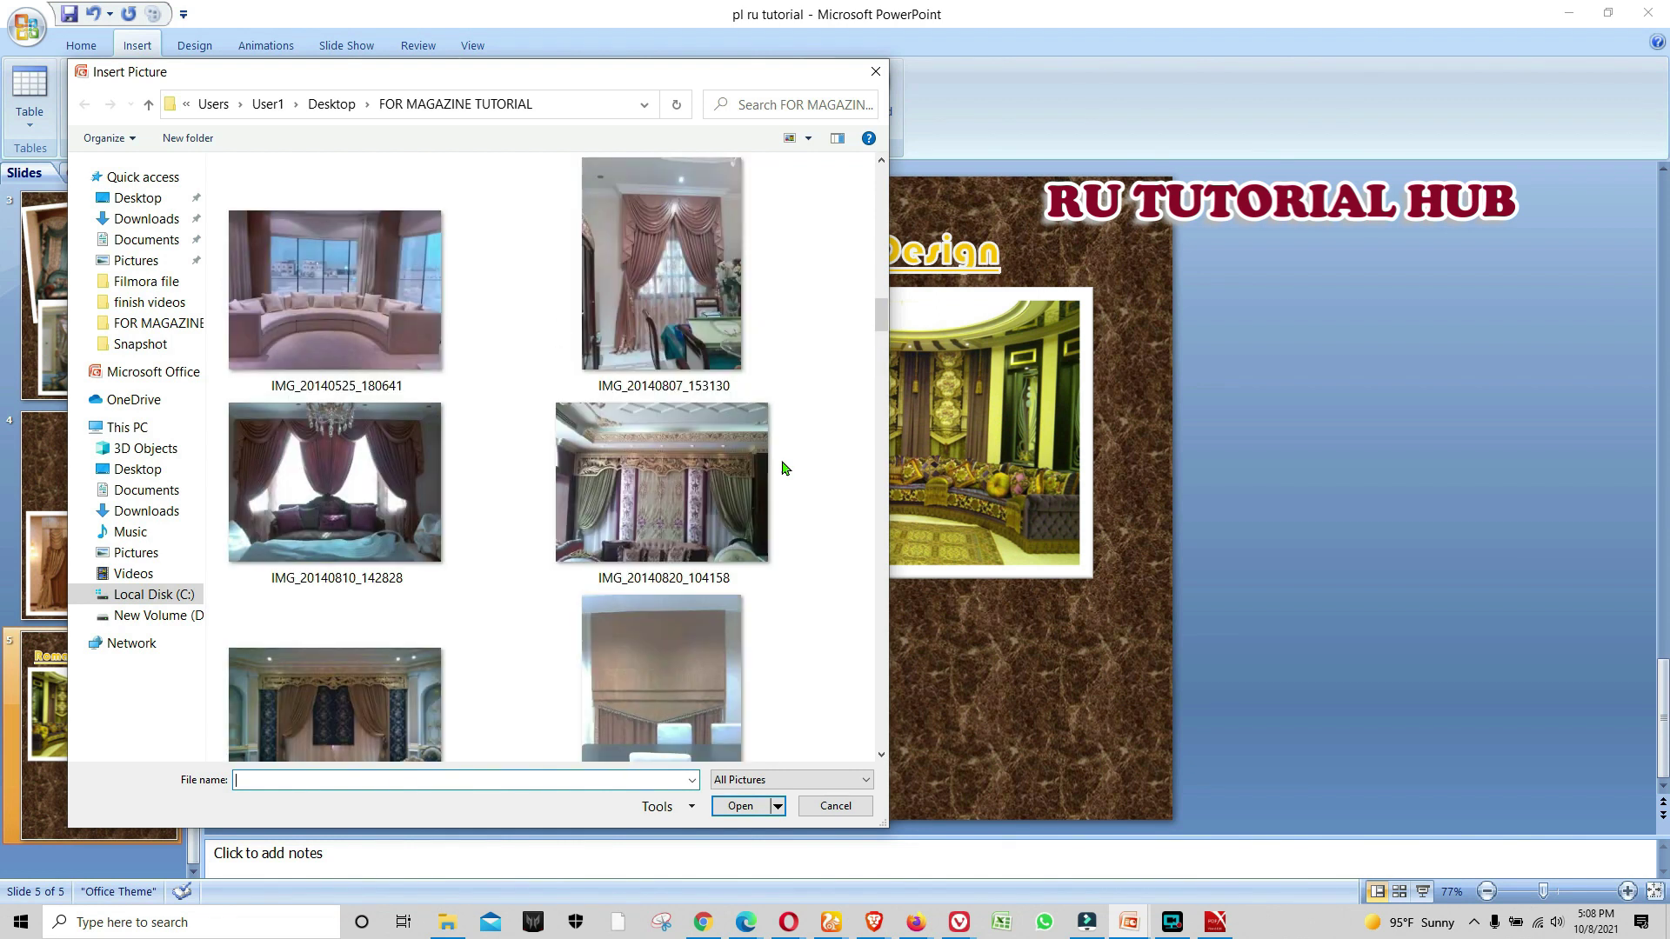
{"action": "scroll", "coordinate": [784, 469], "scroll_direction": "up", "scroll_amount": 1}
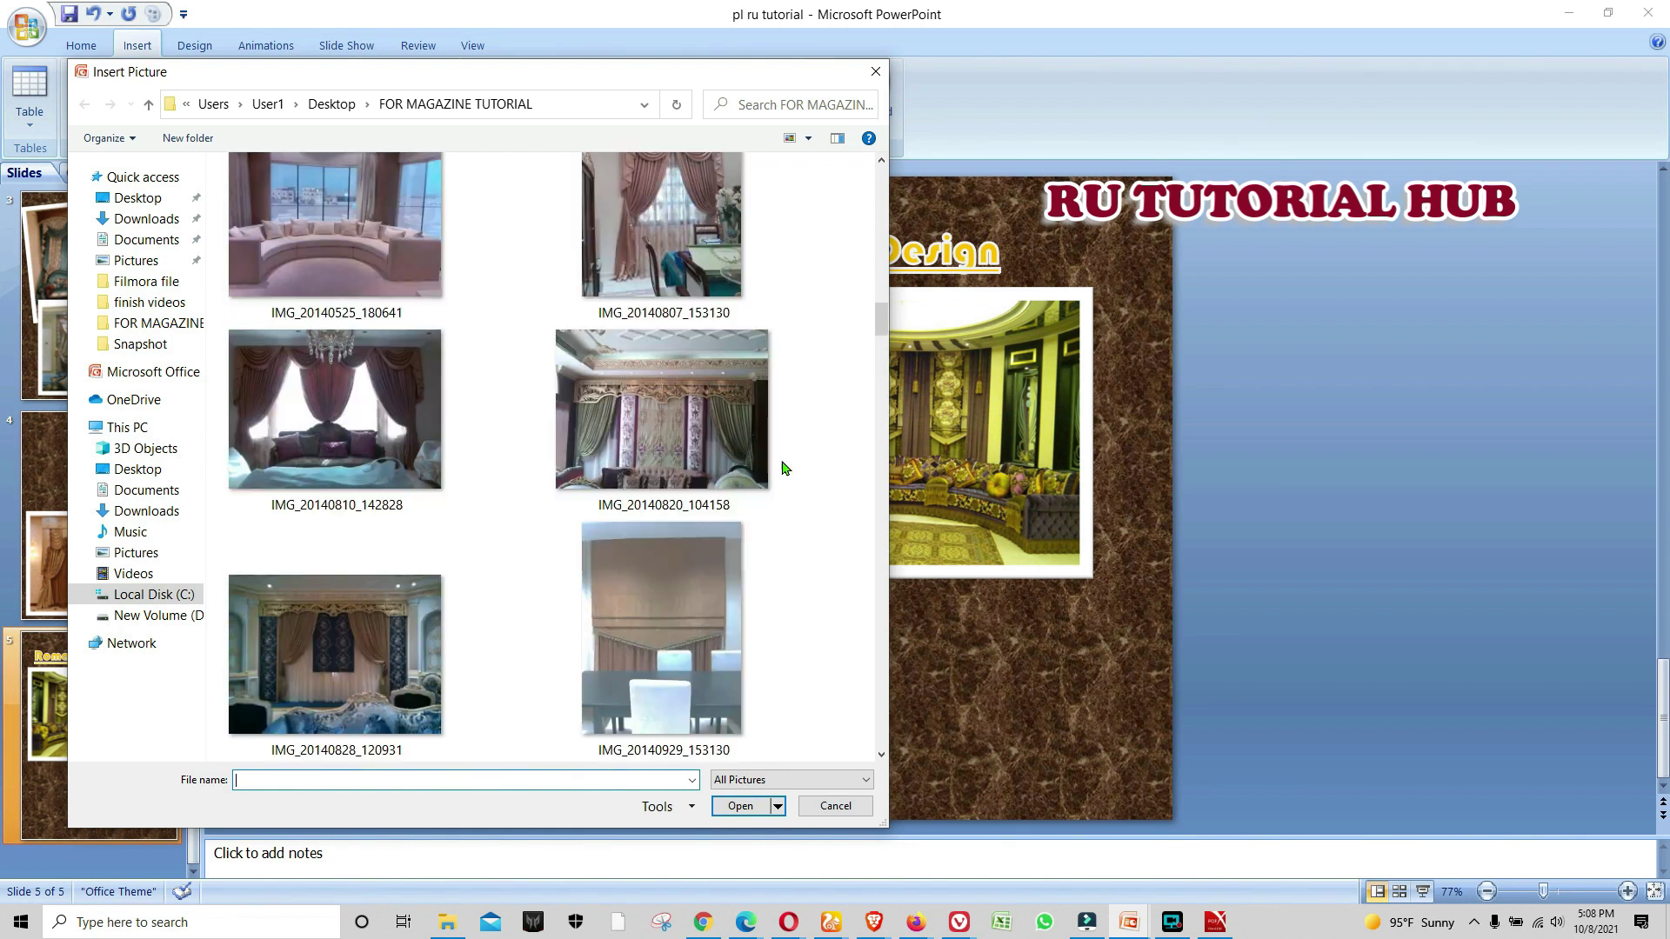
{"action": "left_click", "coordinate": [317, 619]}
Insert the blue-curtain photo and crop its bottom, left and right edges
{"action": "left_click", "coordinate": [740, 803]}
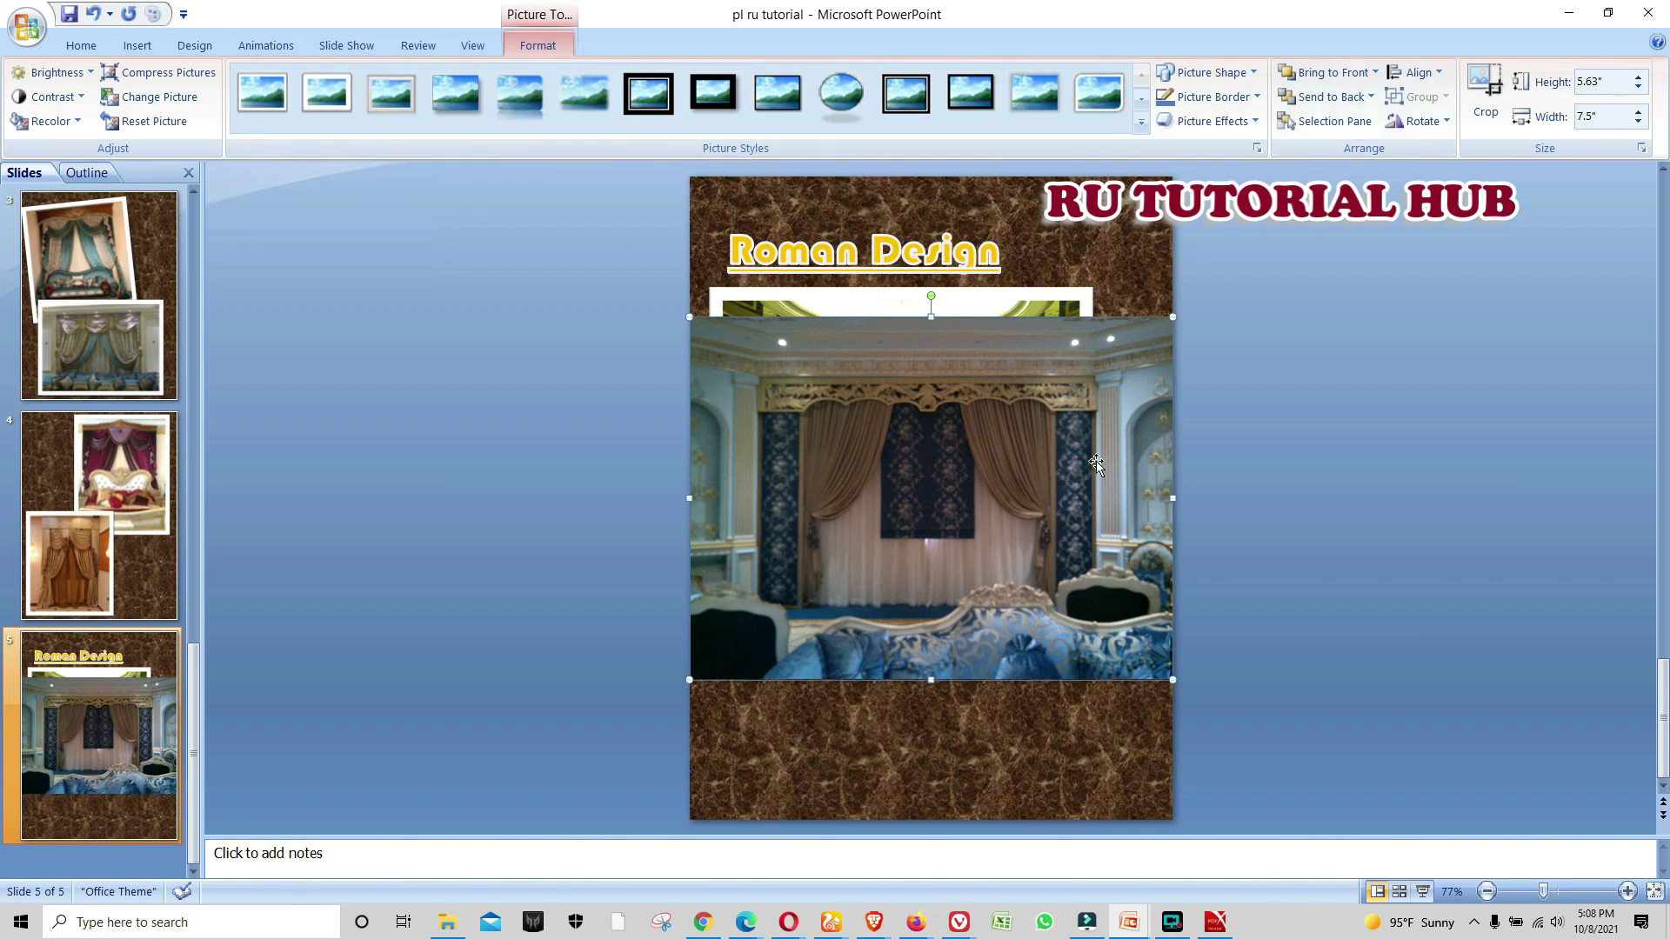
{"action": "left_click", "coordinate": [1486, 92]}
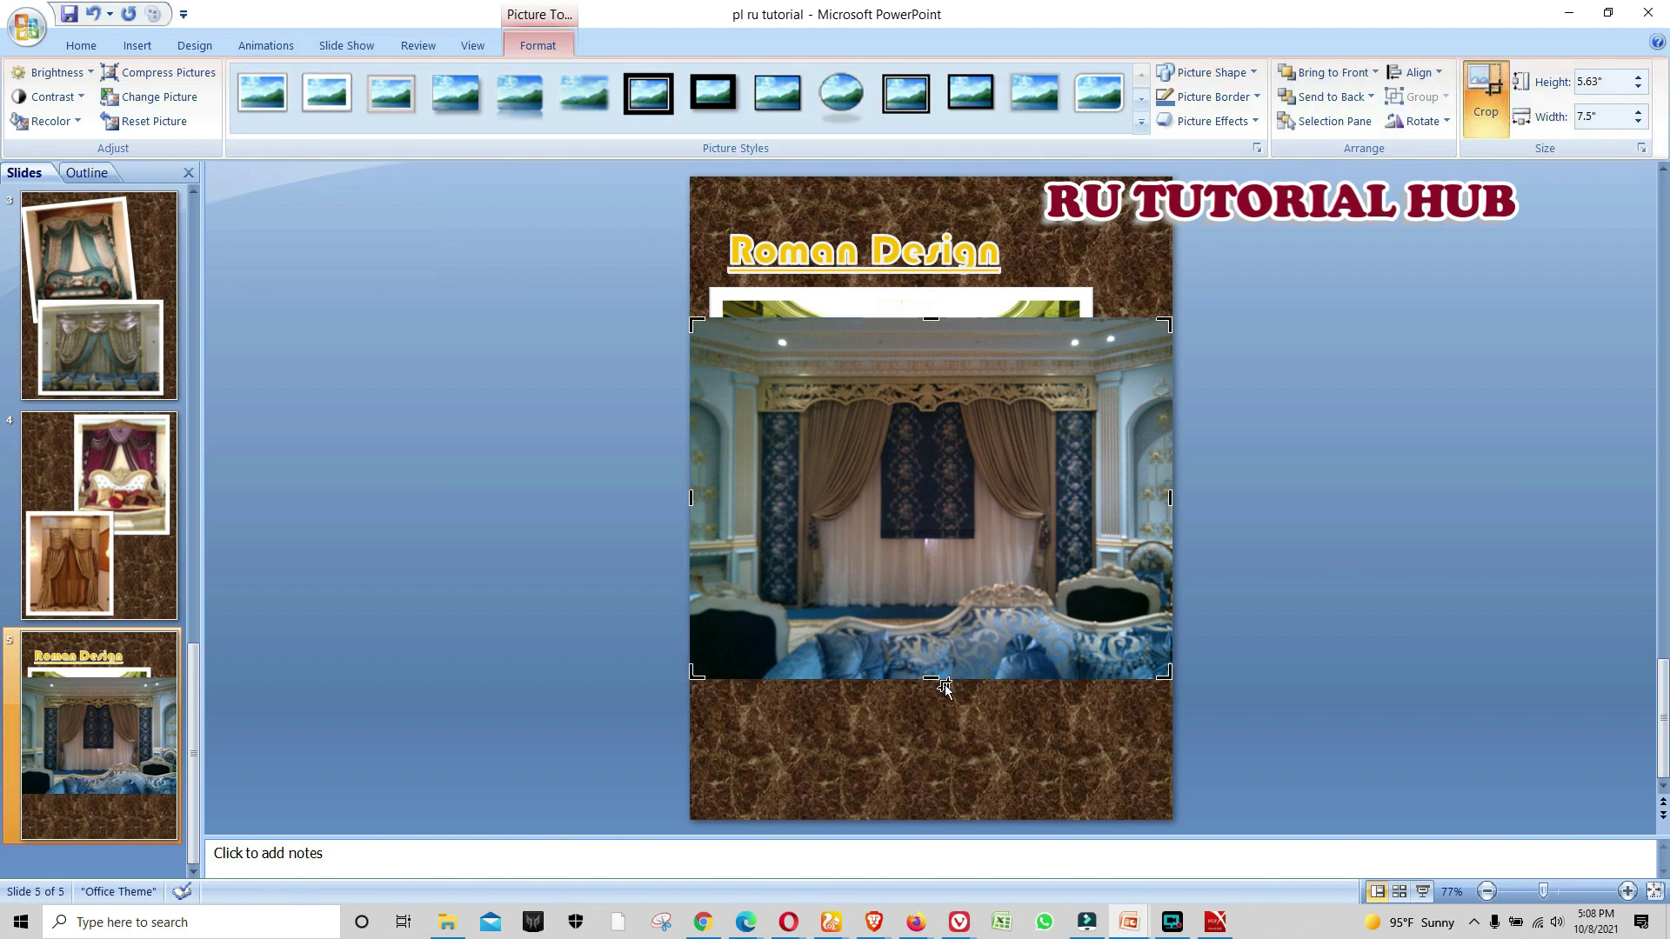
{"action": "left_click_drag", "start_coordinate": [931, 678], "coordinate": [929, 636]}
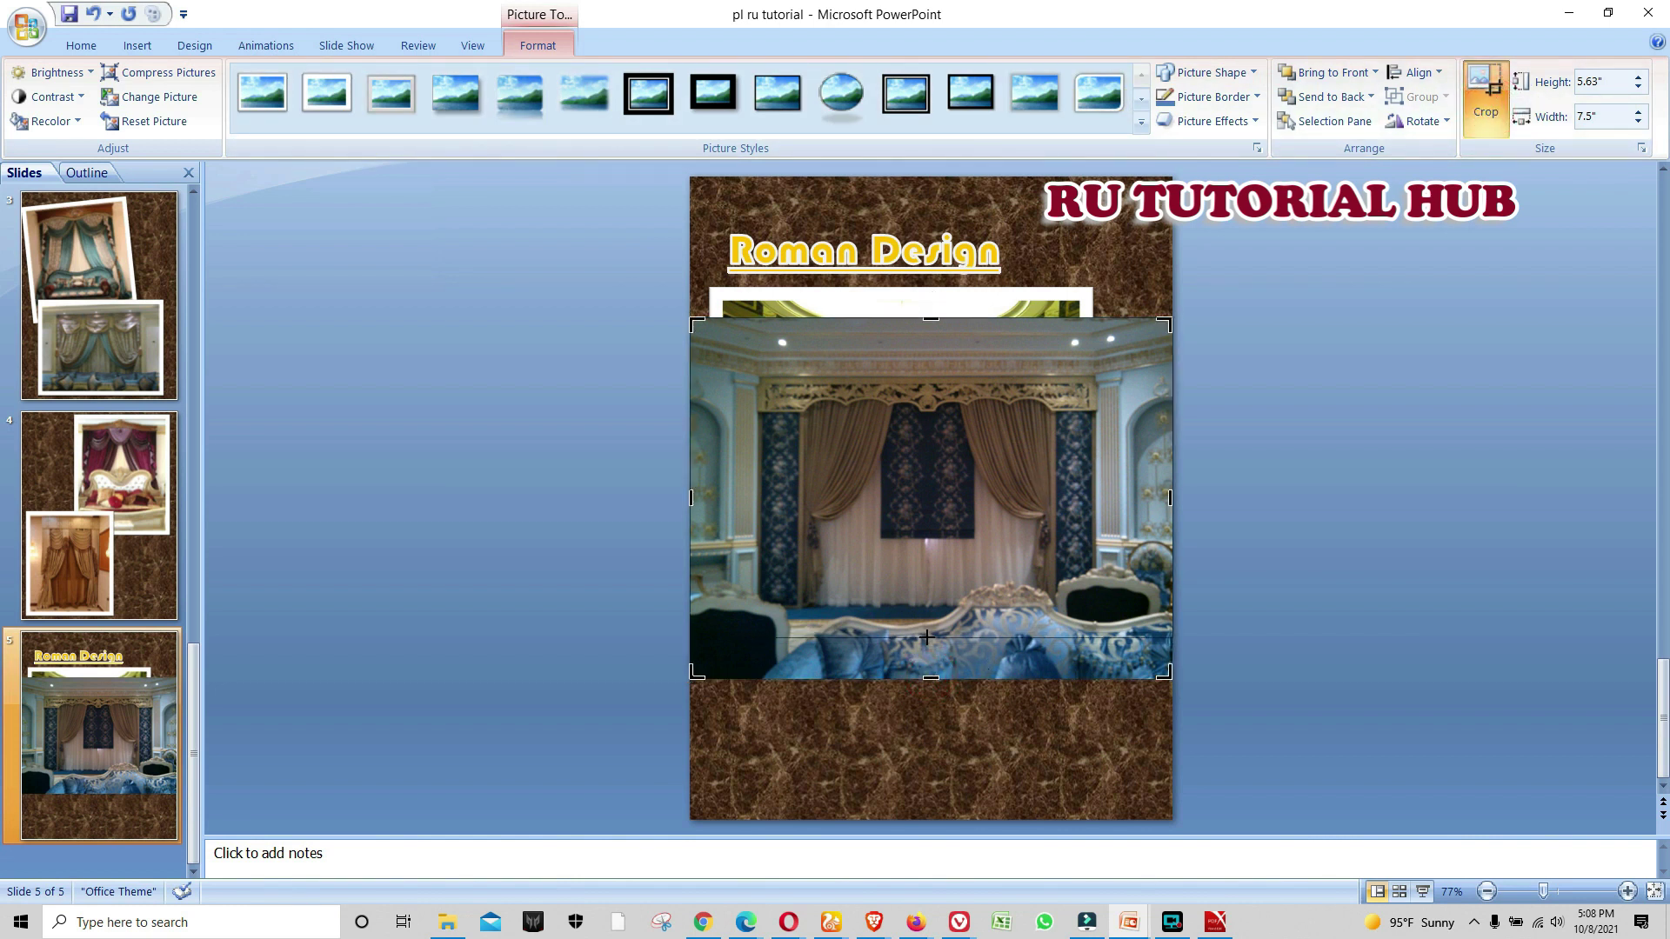
{"action": "left_click_drag", "start_coordinate": [692, 478], "coordinate": [715, 487]}
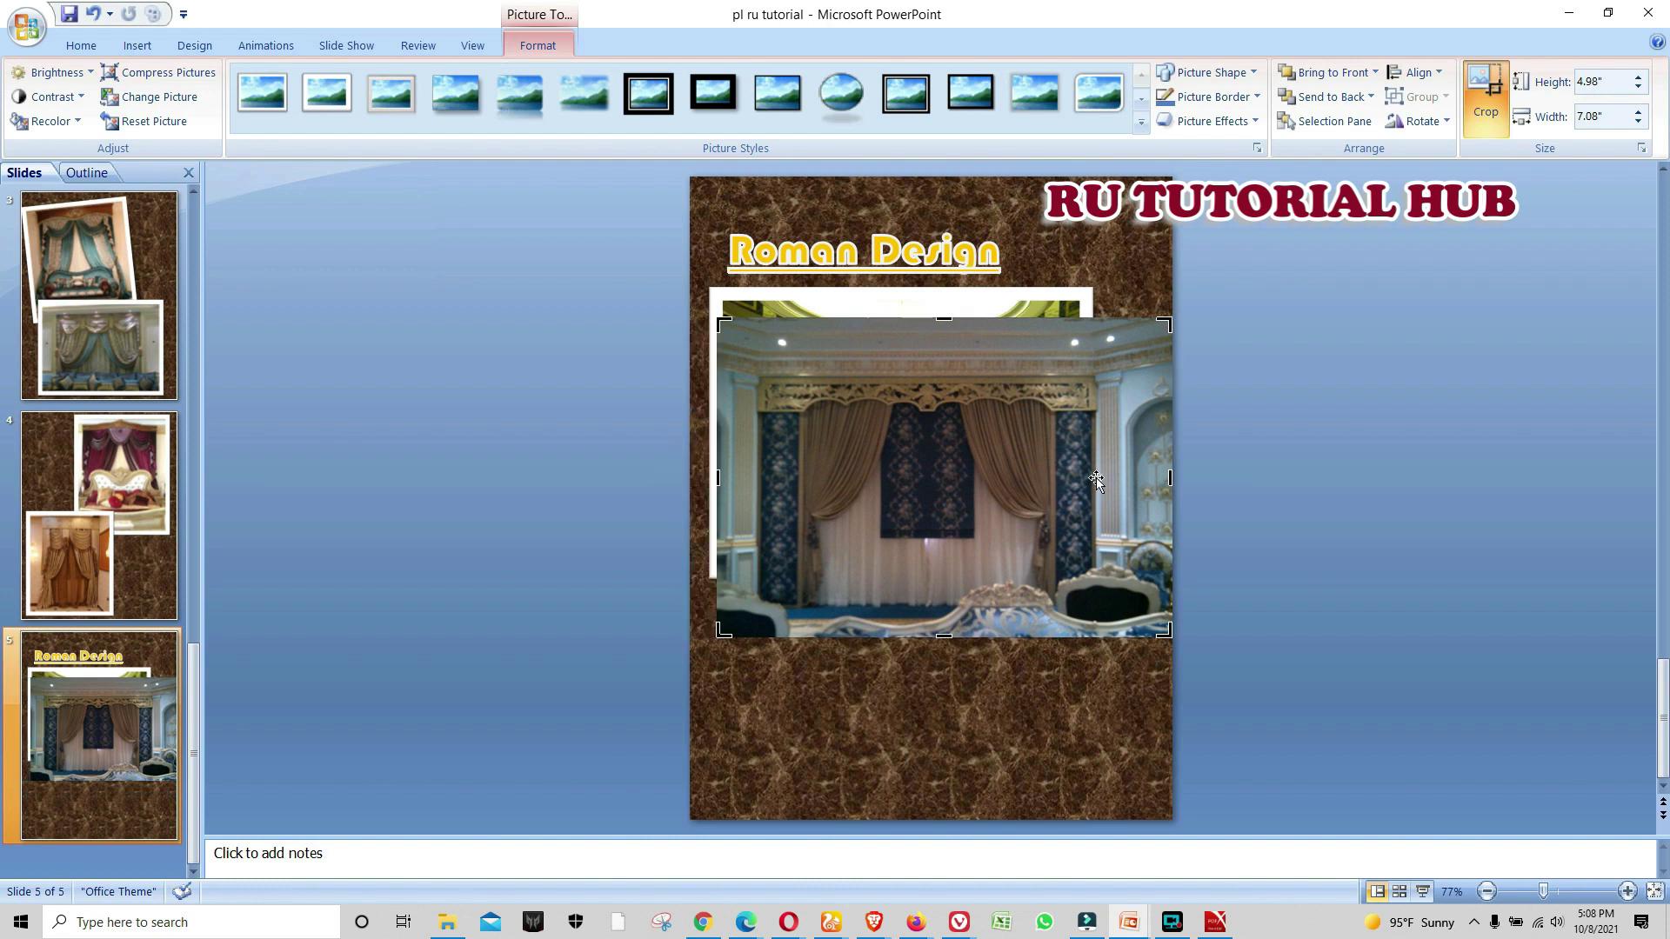
{"action": "left_click_drag", "start_coordinate": [1172, 478], "coordinate": [1141, 481]}
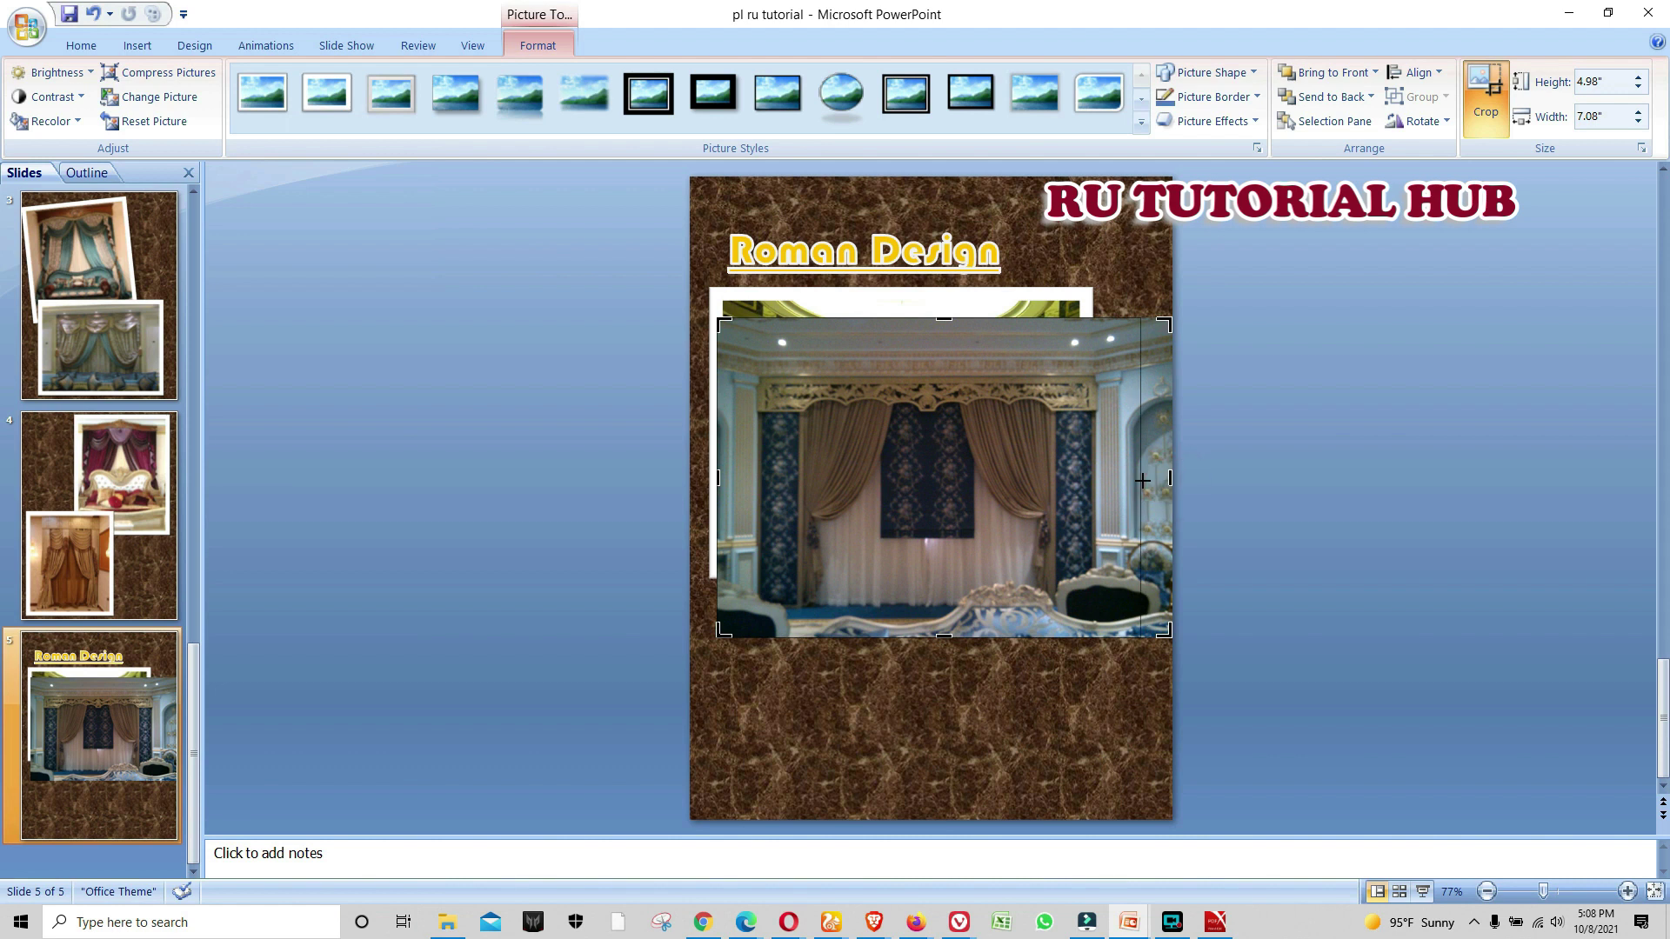
{"action": "left_click", "coordinate": [967, 763]}
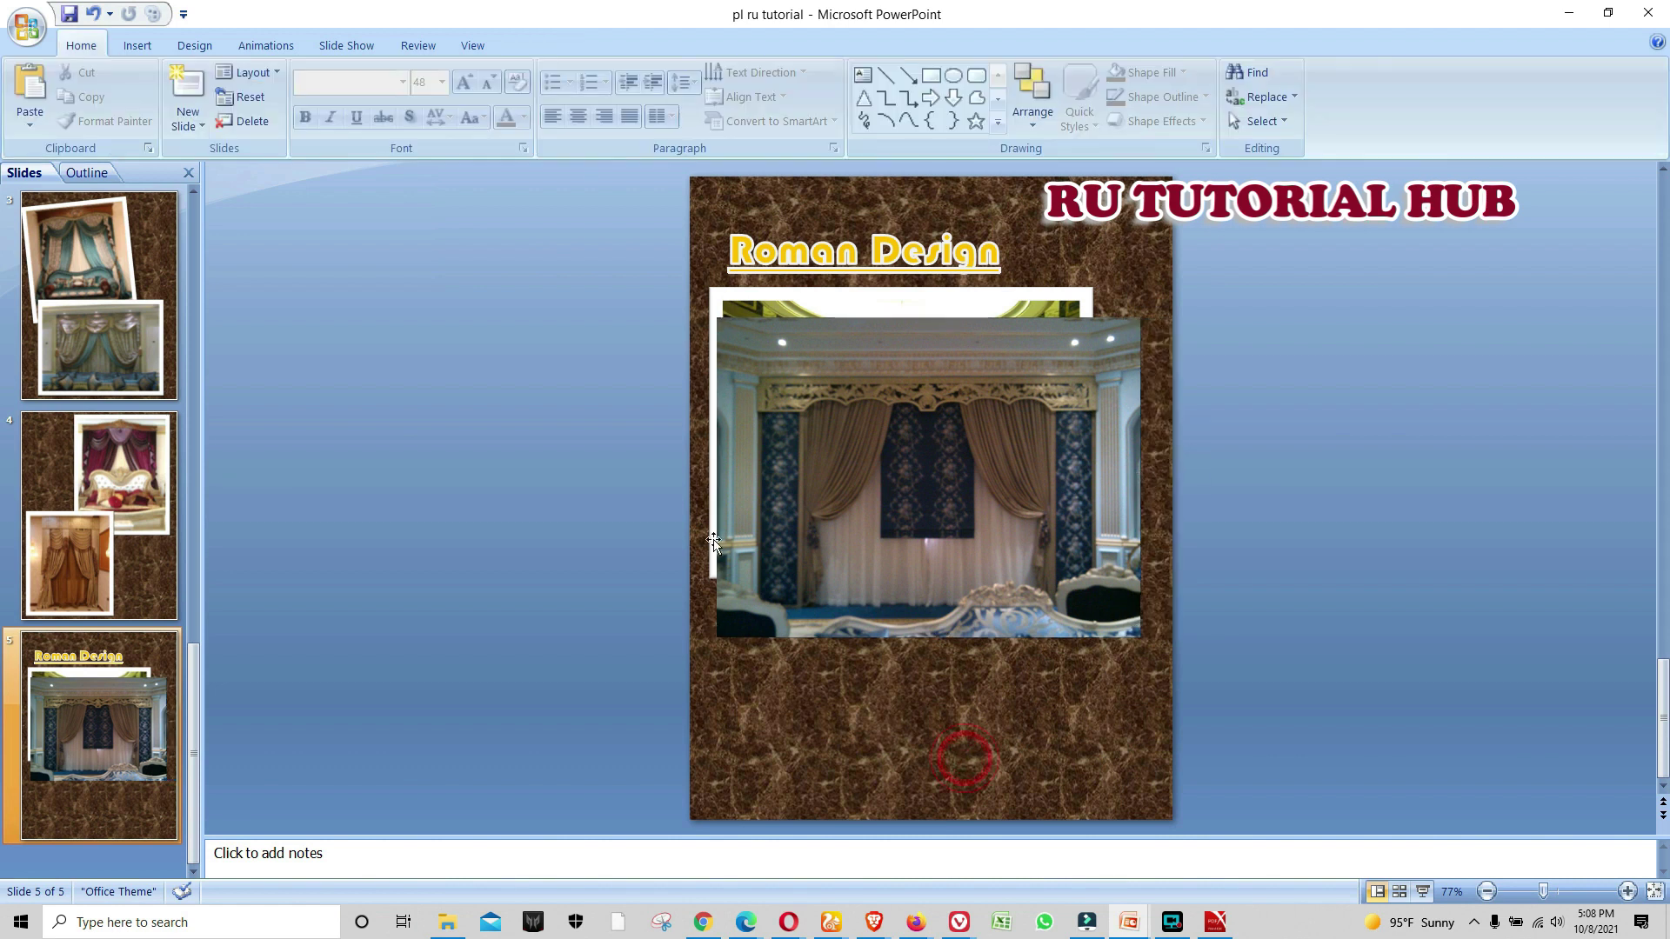
Move the curtain photo lower right at 4" wide, and shrink the upper photo to 4 × 3.03"
{"action": "left_click", "coordinate": [794, 407]}
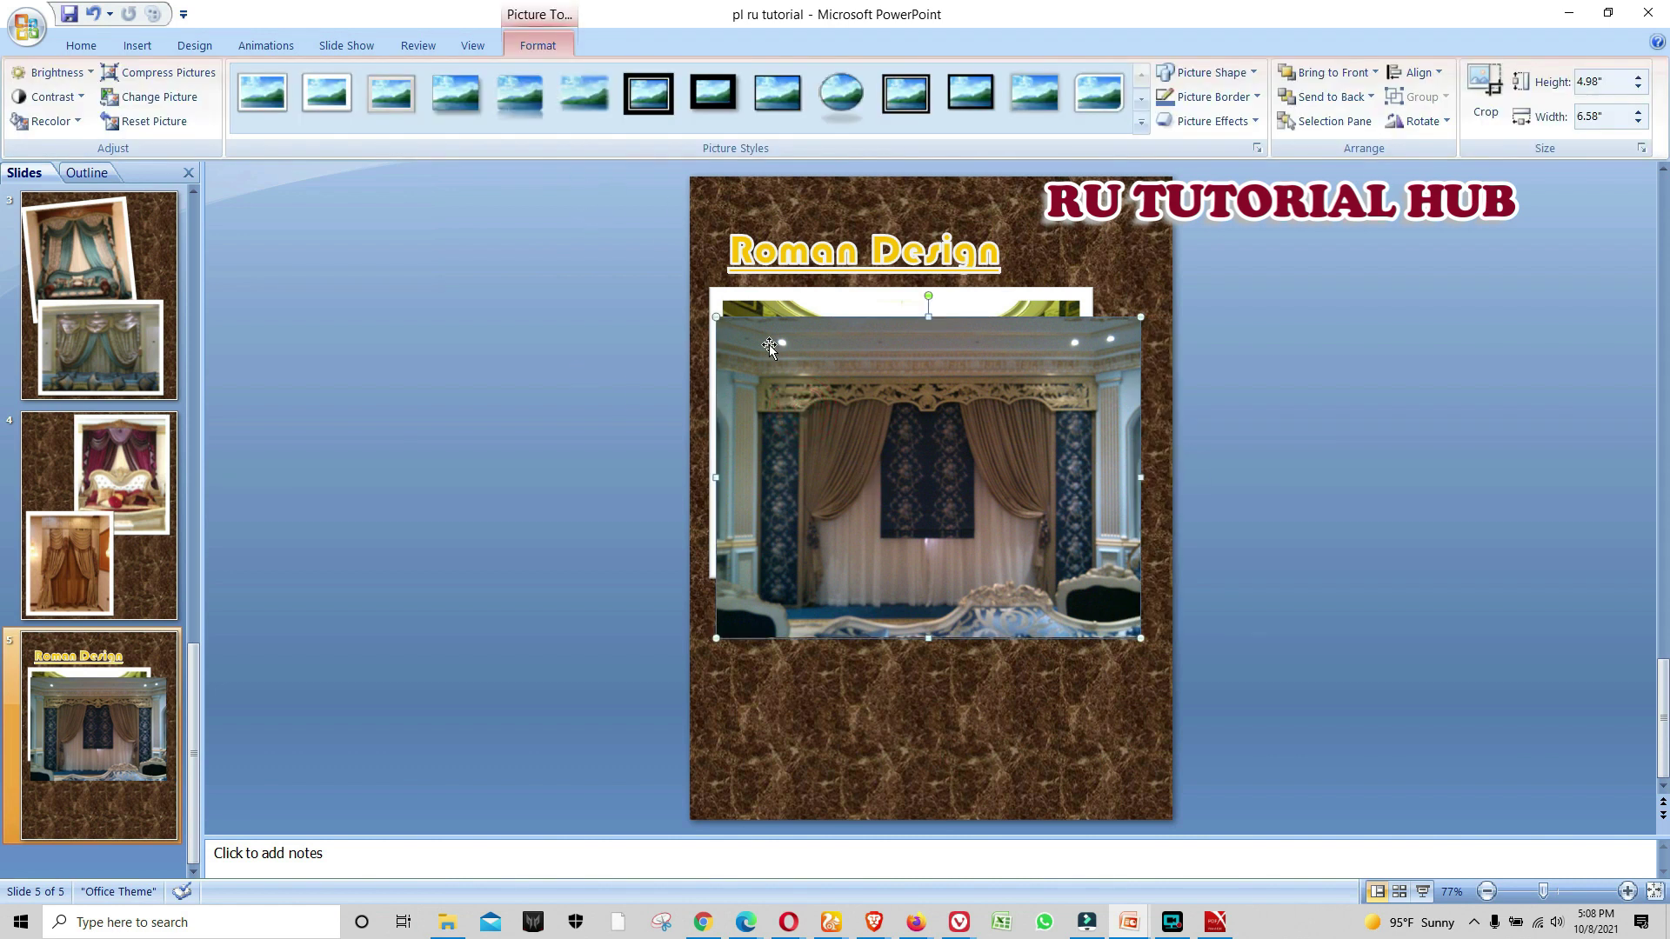
{"action": "left_click_drag", "start_coordinate": [804, 390], "coordinate": [809, 538]}
{"action": "left_click_drag", "start_coordinate": [1143, 468], "coordinate": [980, 592]}
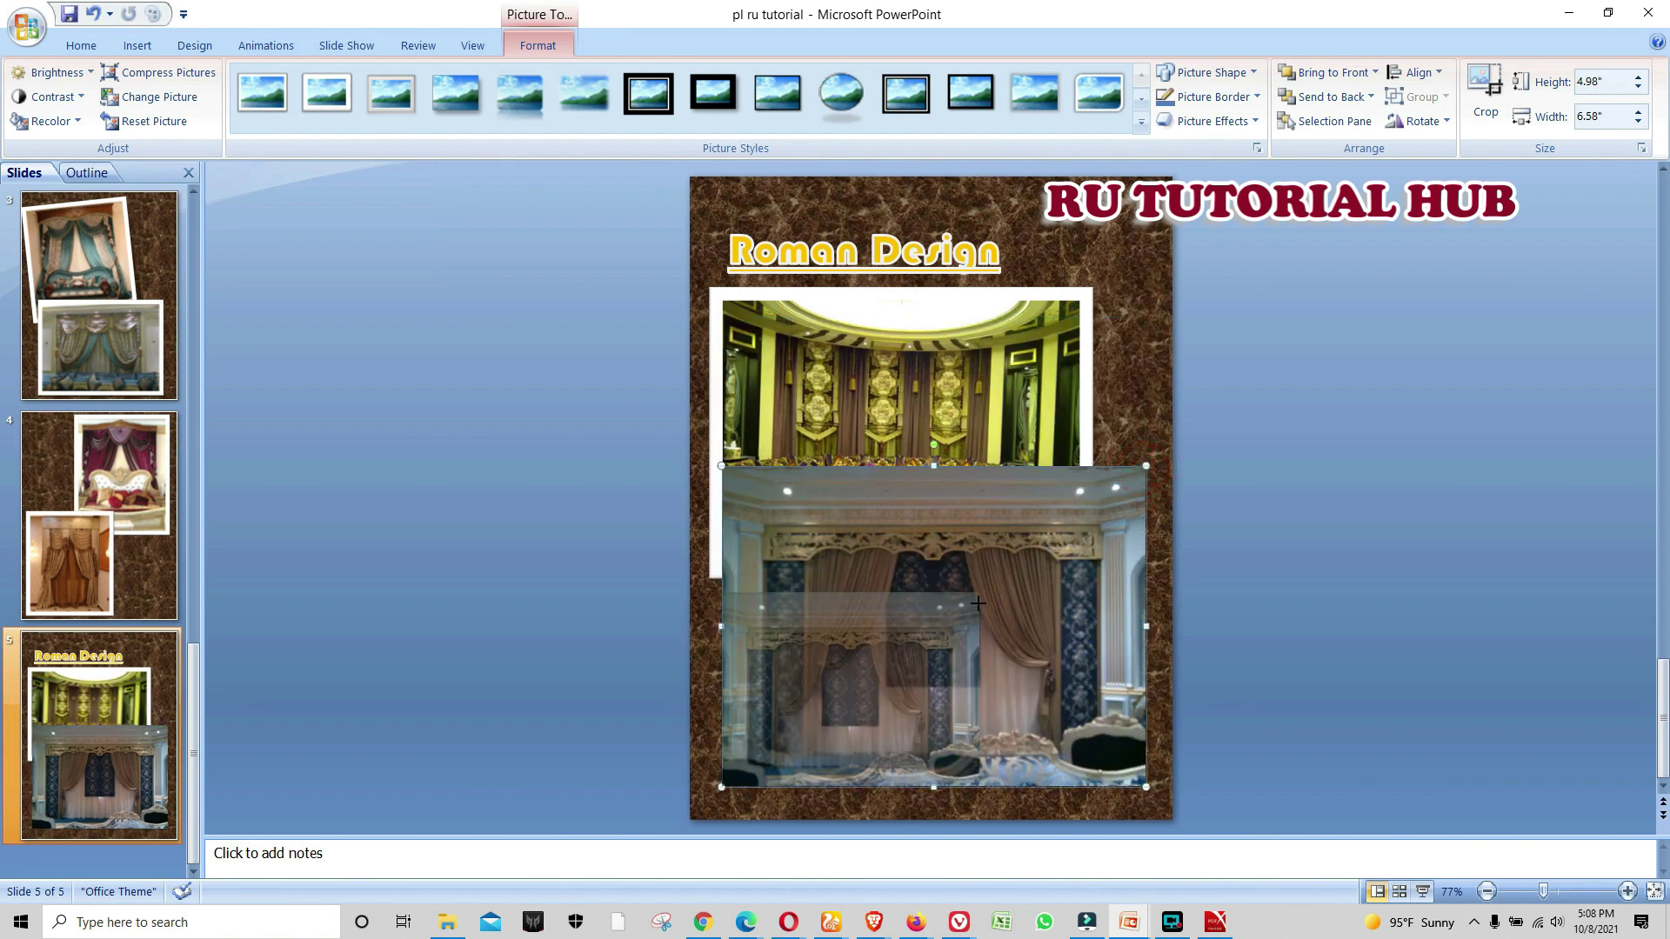
{"action": "mouse_move", "coordinate": [857, 694]}
{"action": "left_mouse_down"}
{"action": "mouse_move", "coordinate": [975, 687]}
{"action": "mouse_move", "coordinate": [916, 690]}
{"action": "left_mouse_up"}
{"action": "left_click", "coordinate": [1048, 534]}
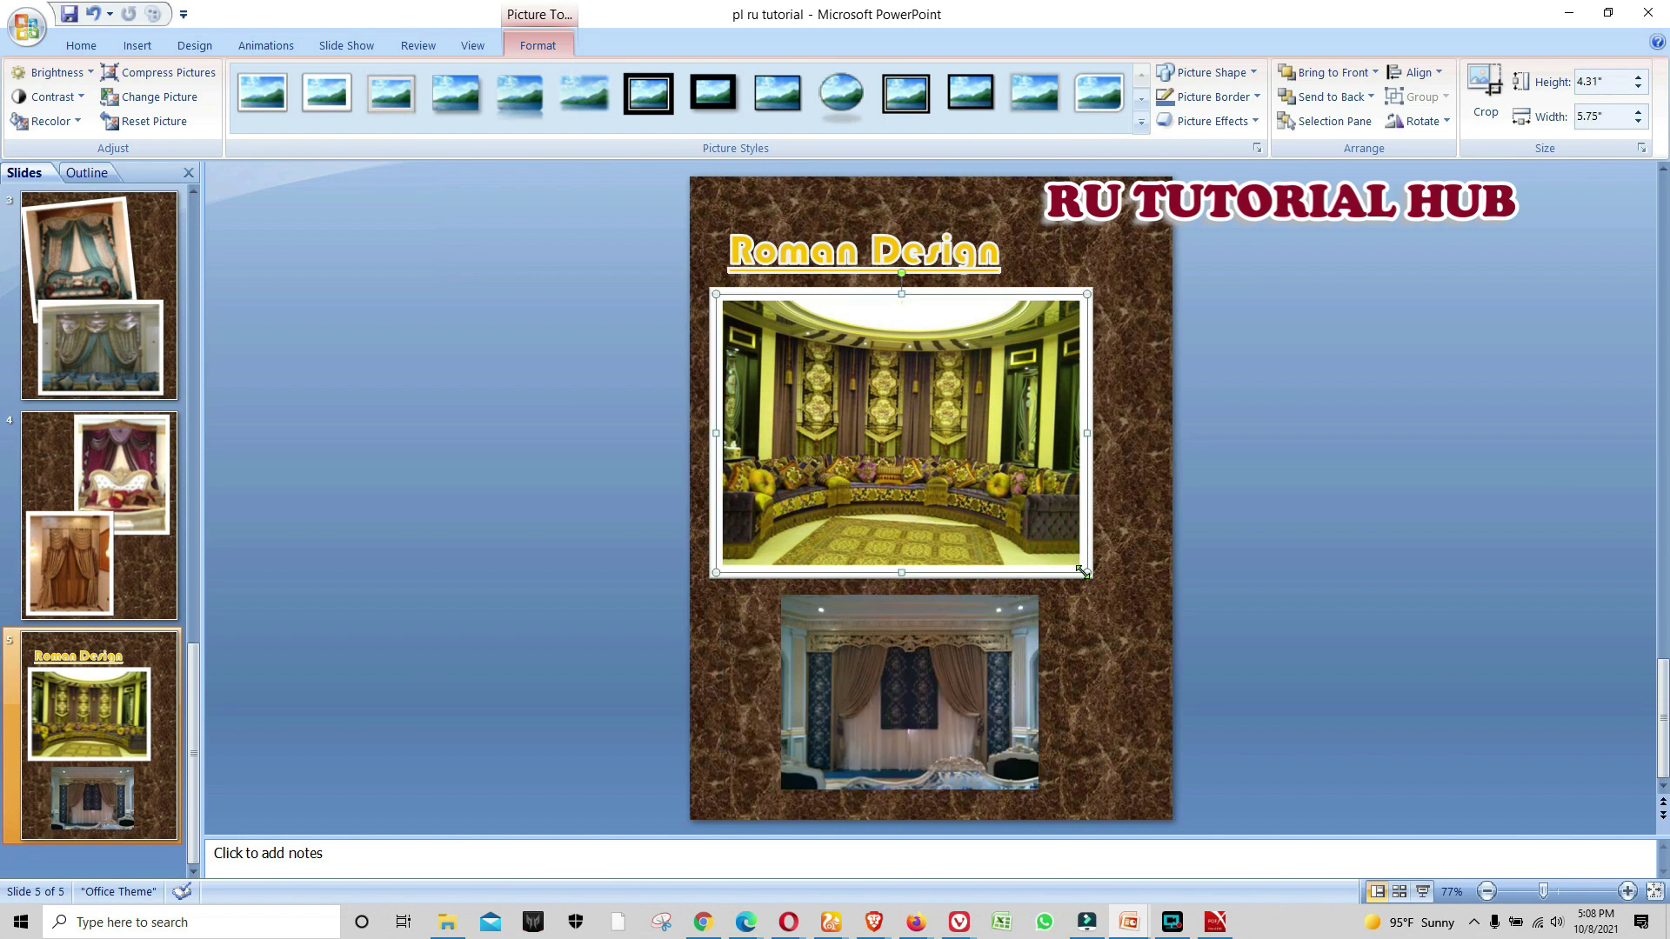
{"action": "mouse_move", "coordinate": [1059, 550]}
{"action": "left_mouse_down"}
{"action": "mouse_move", "coordinate": [1044, 541]}
{"action": "mouse_move", "coordinate": [1147, 514]}
{"action": "left_mouse_up"}
Overlap the lower photo onto the upper one and apply the Simple Frame, White style
{"action": "left_click", "coordinate": [976, 652]}
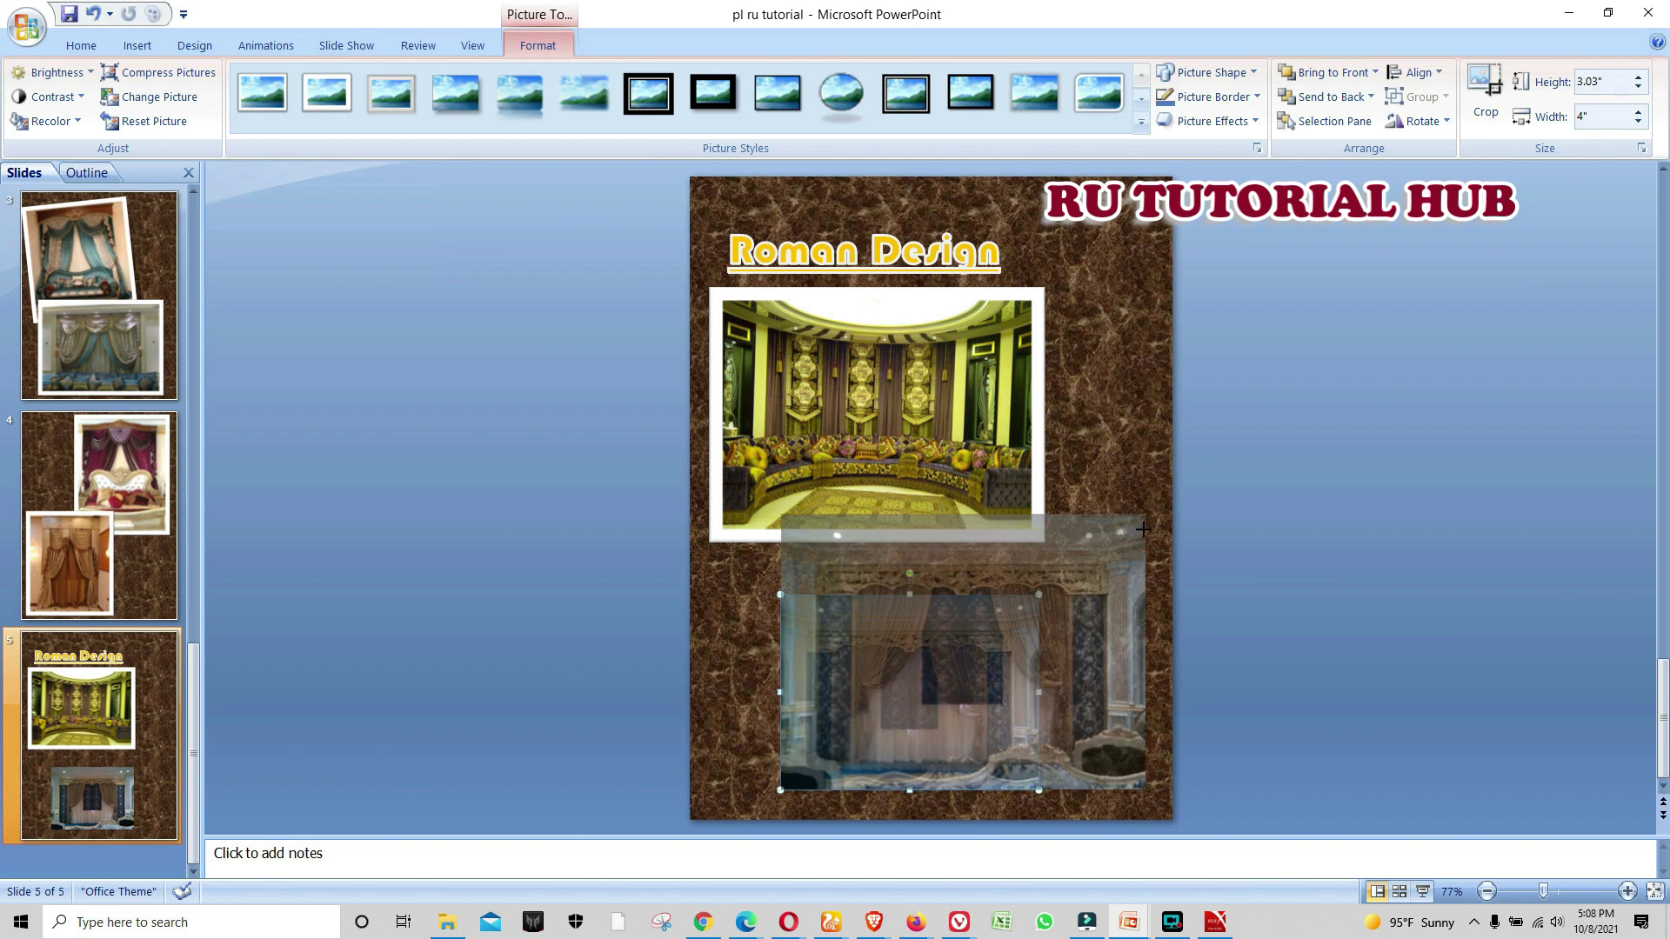
{"action": "left_click_drag", "start_coordinate": [1028, 597], "coordinate": [1023, 608]}
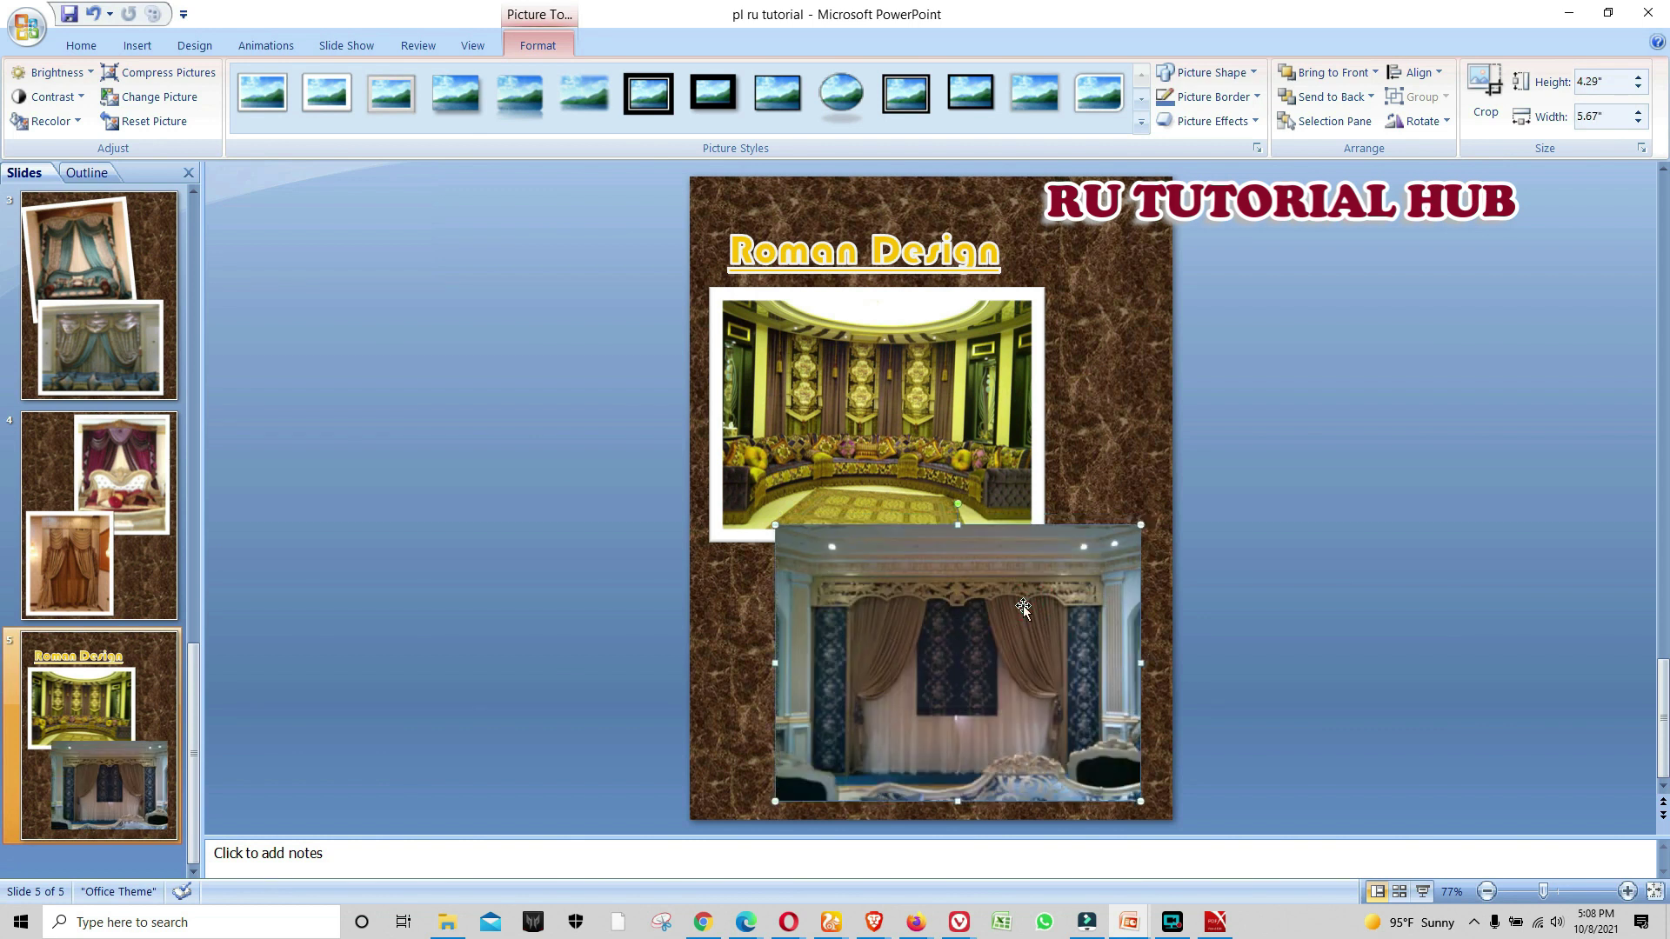
{"action": "left_click", "coordinate": [326, 94]}
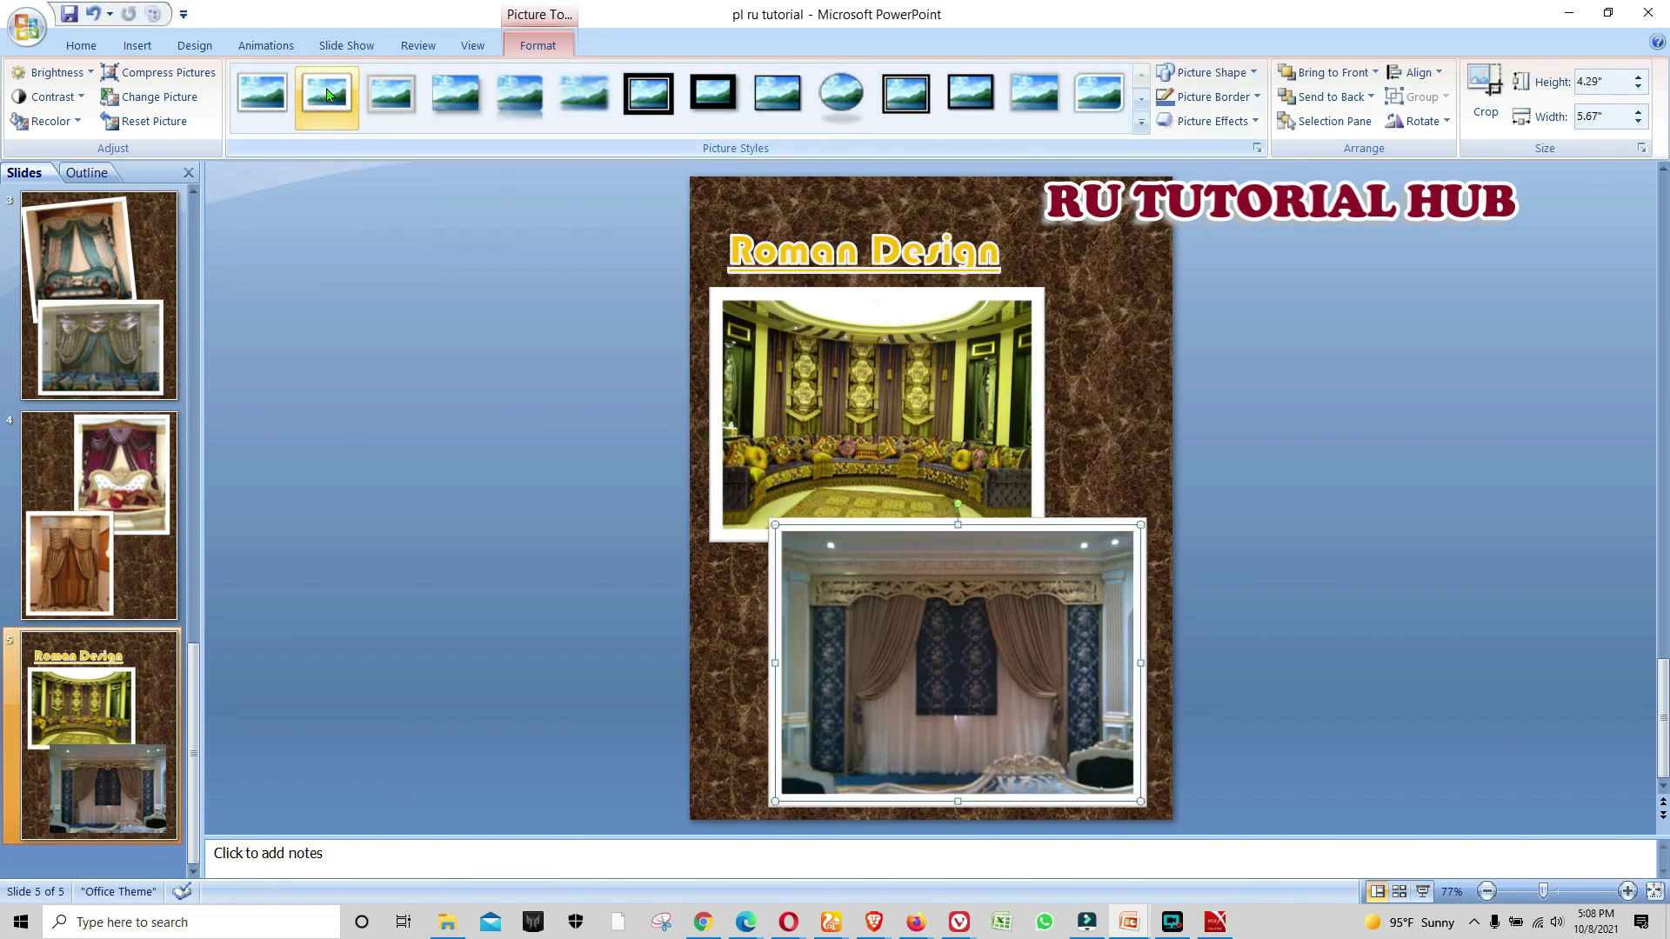
{"action": "left_click", "coordinate": [1072, 353]}
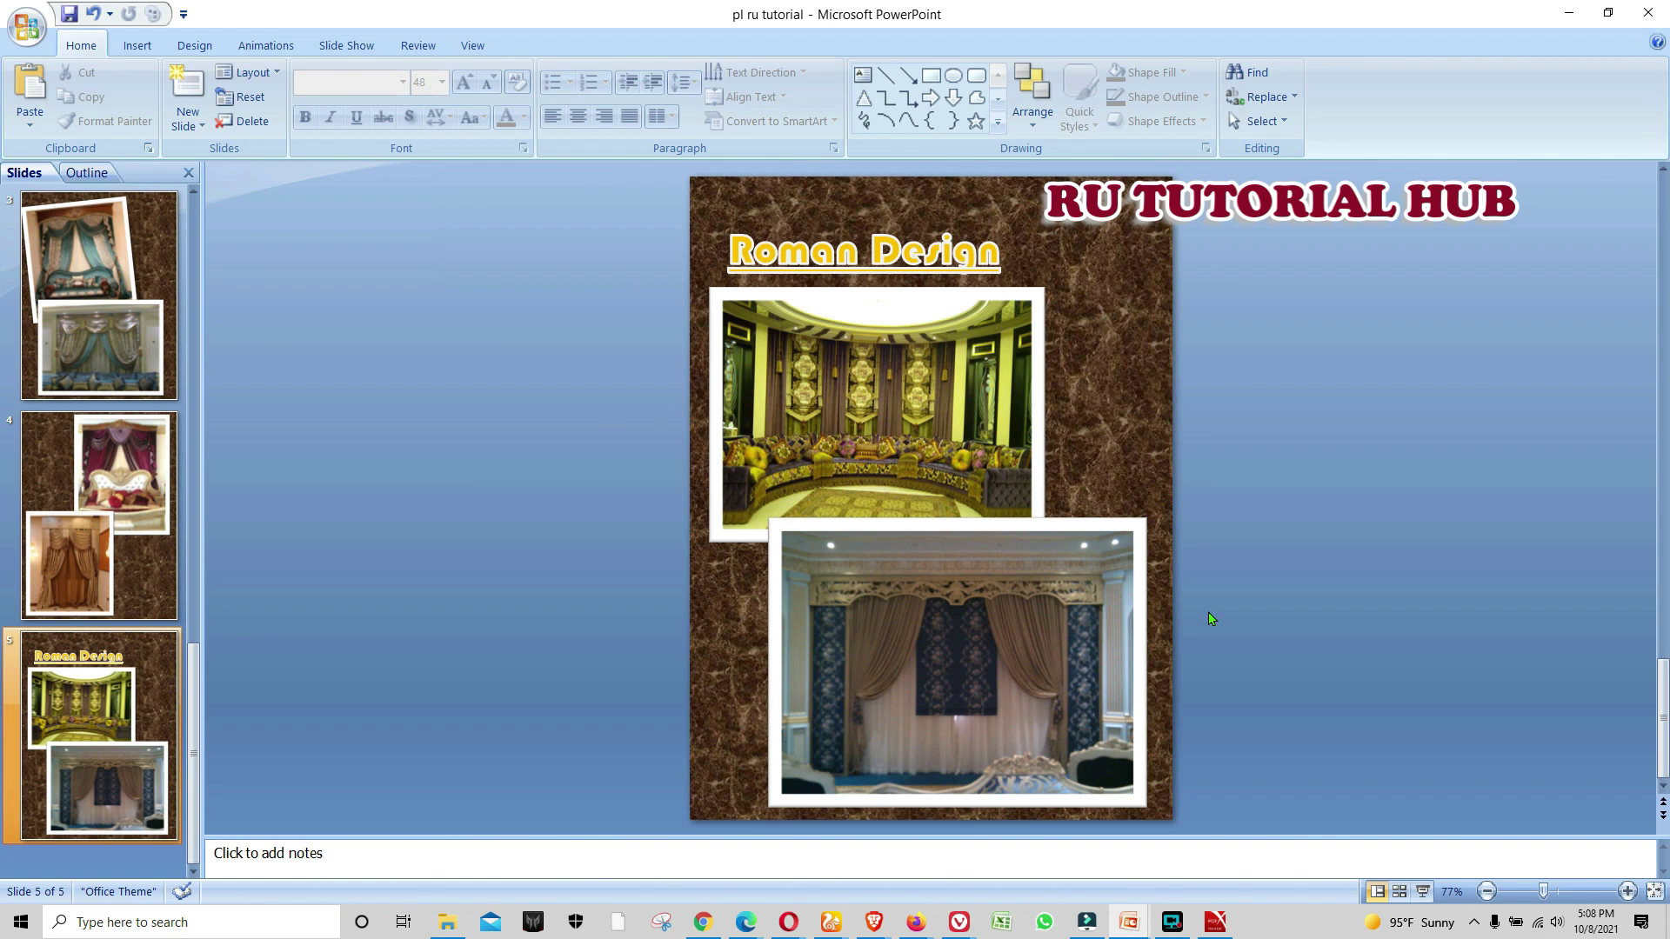
{"action": "scroll", "coordinate": [152, 609], "scroll_direction": "up", "scroll_amount": 3}
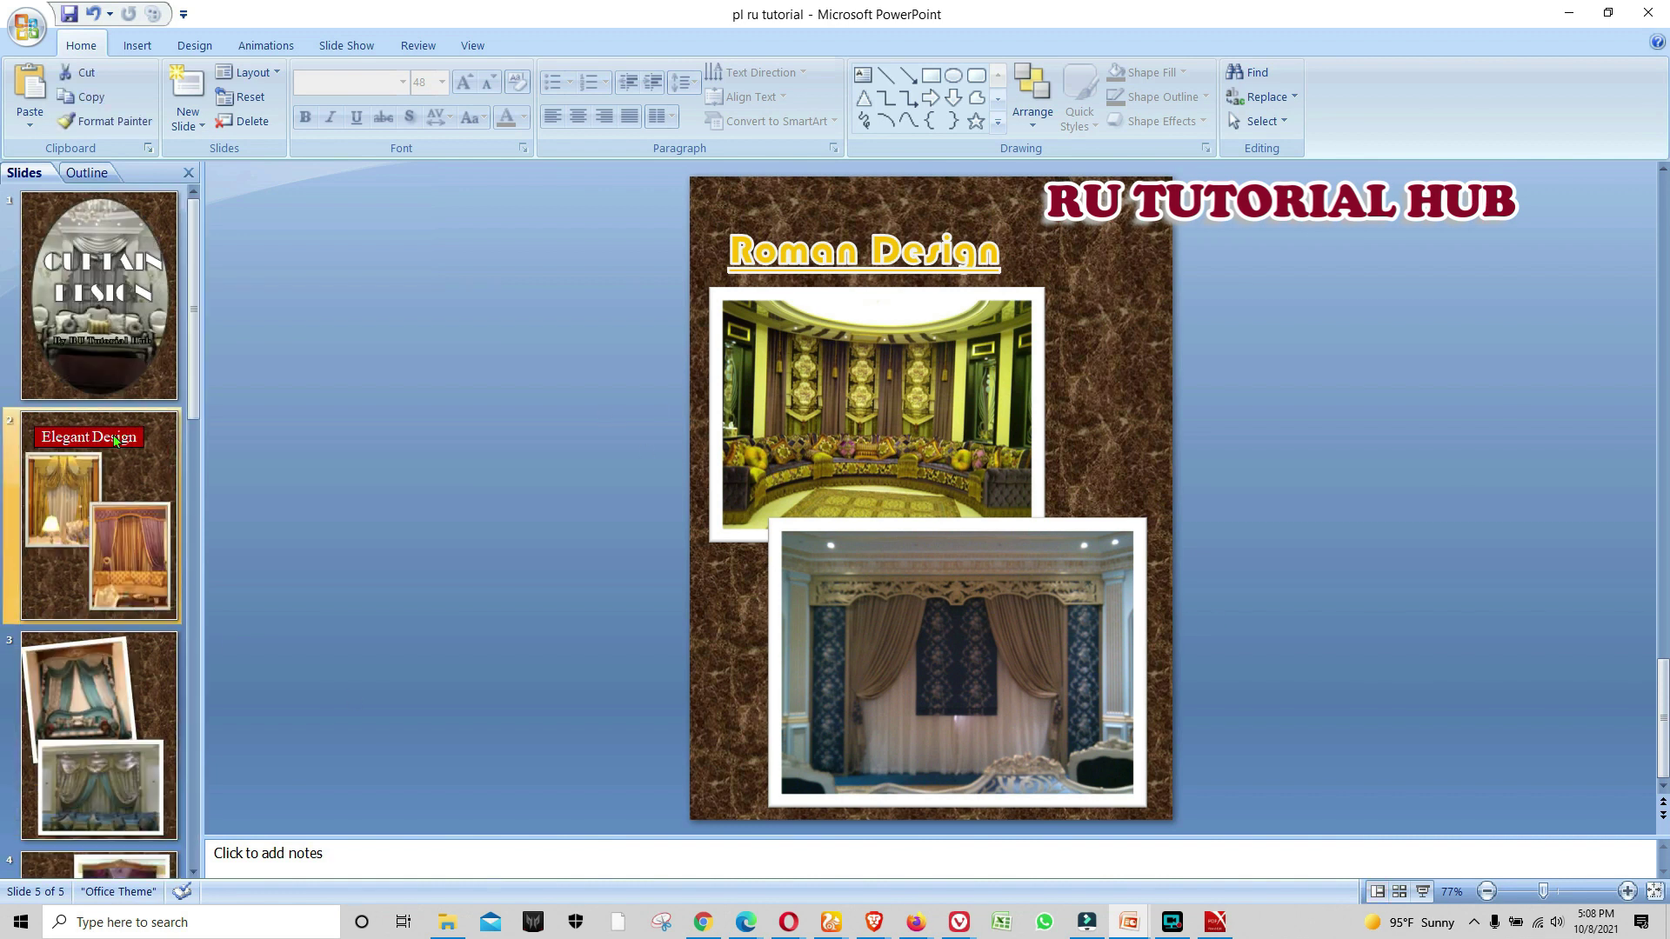
{"action": "left_click", "coordinate": [120, 313]}
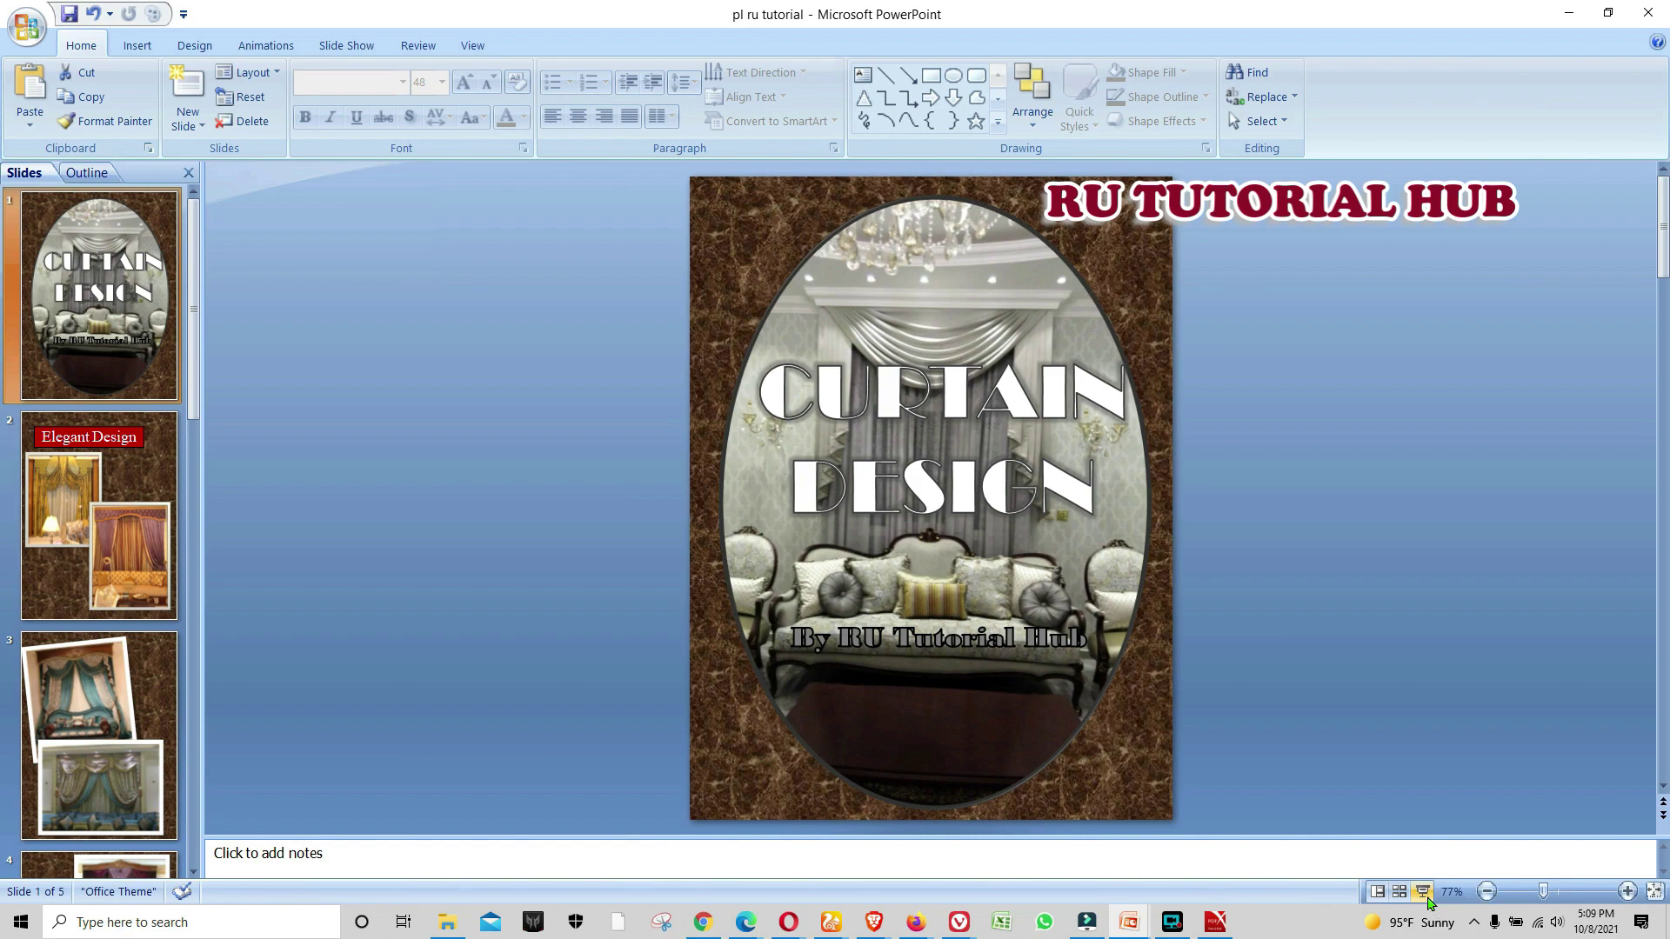
{"action": "left_click", "coordinate": [1424, 892]}
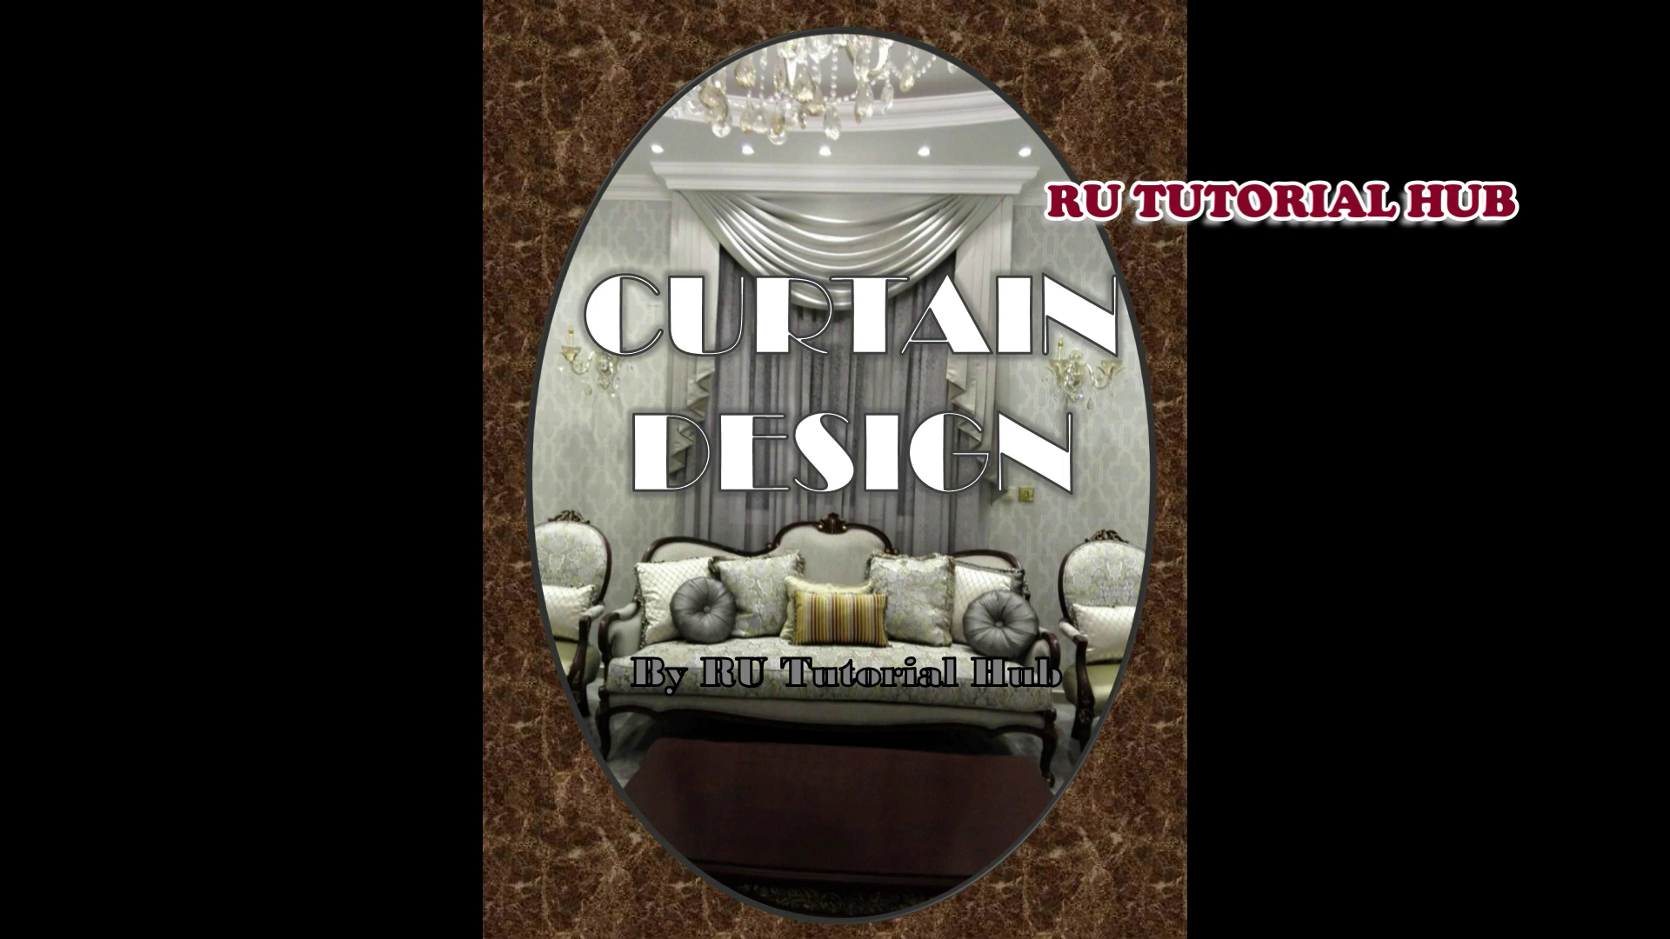
{"action": "left_click", "coordinate": [1466, 614]}
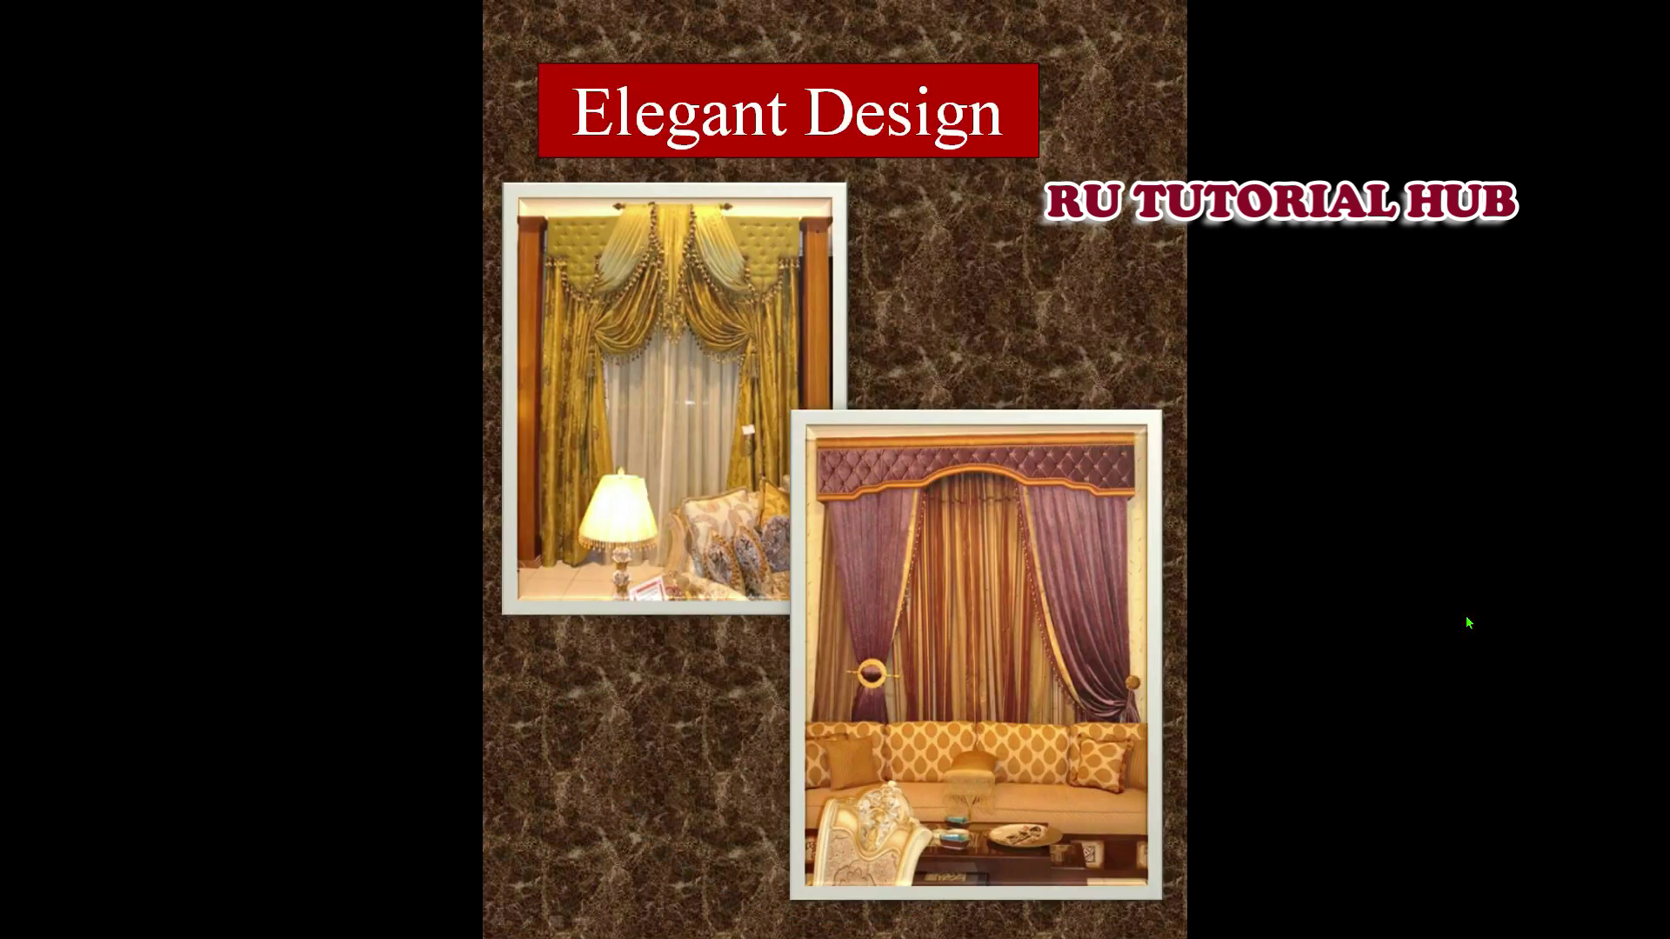
{"action": "left_click", "coordinate": [1466, 618]}
{"action": "left_click", "coordinate": [1467, 618]}
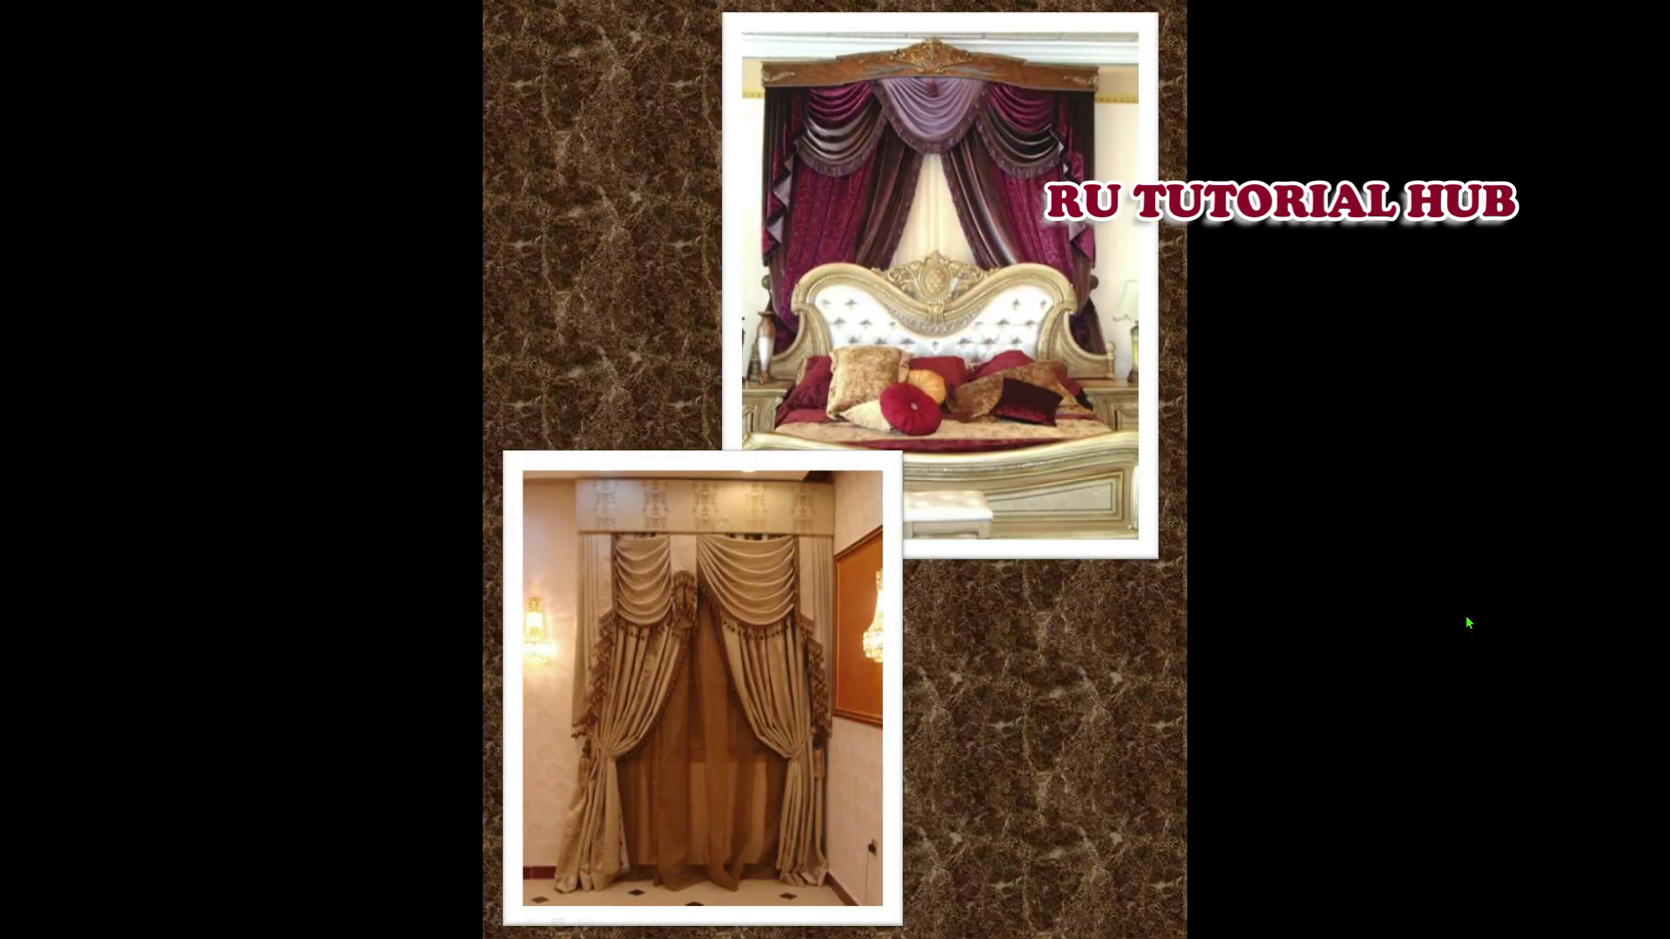
{"action": "left_click", "coordinate": [1468, 623]}
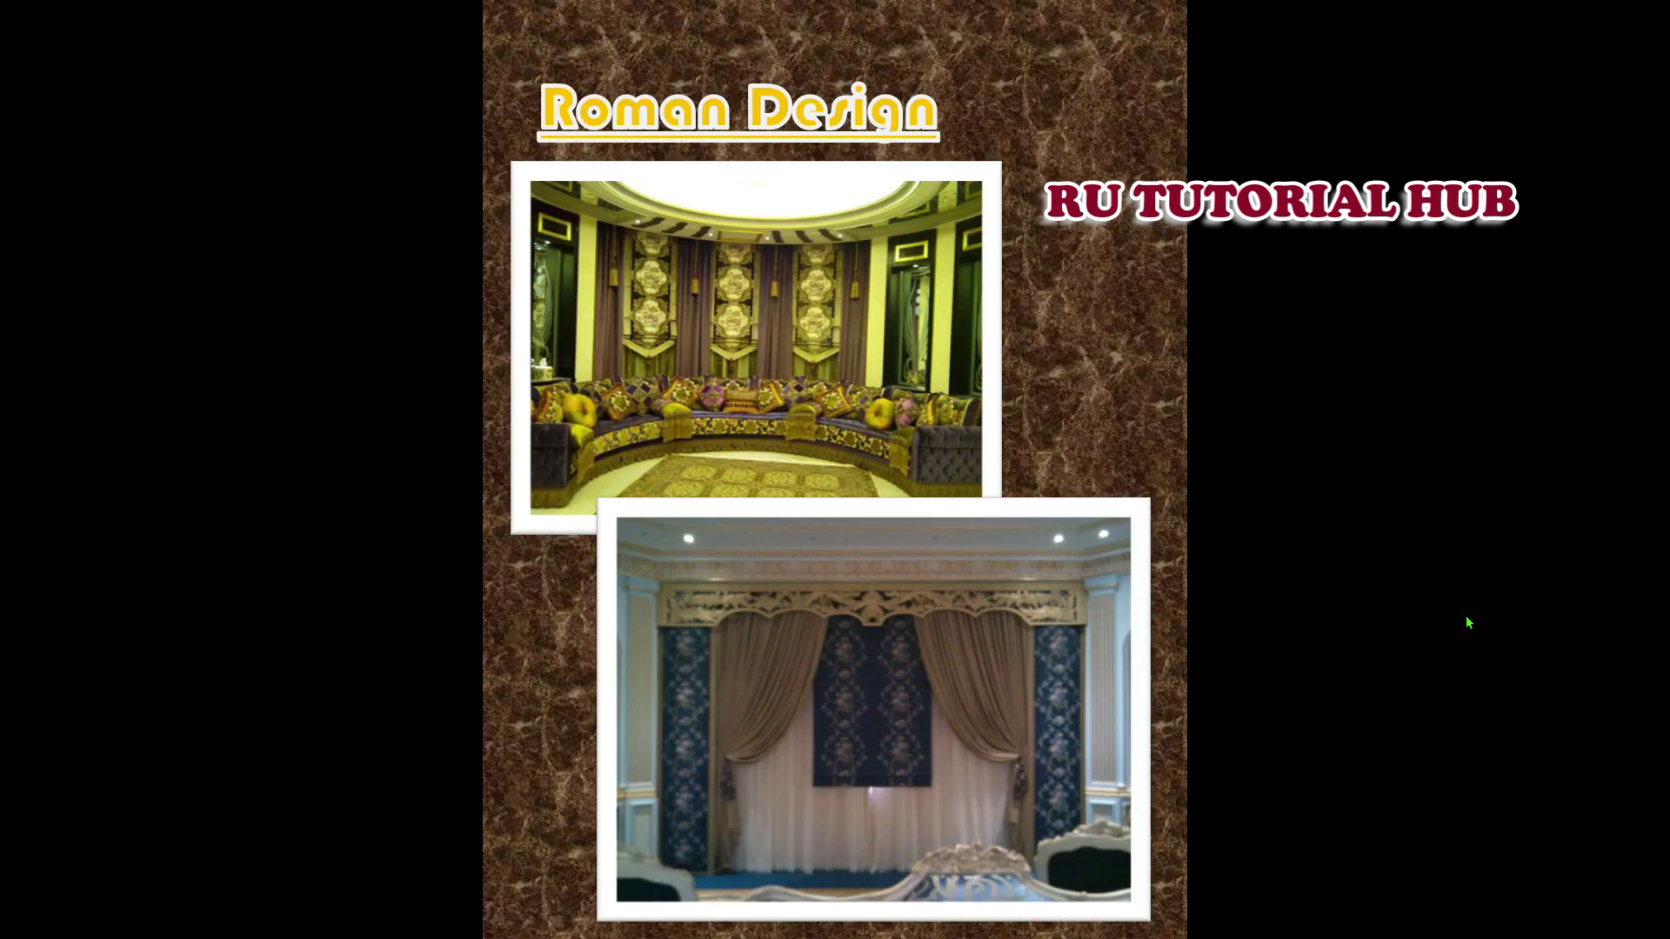
{"action": "left_click", "coordinate": [1468, 619]}
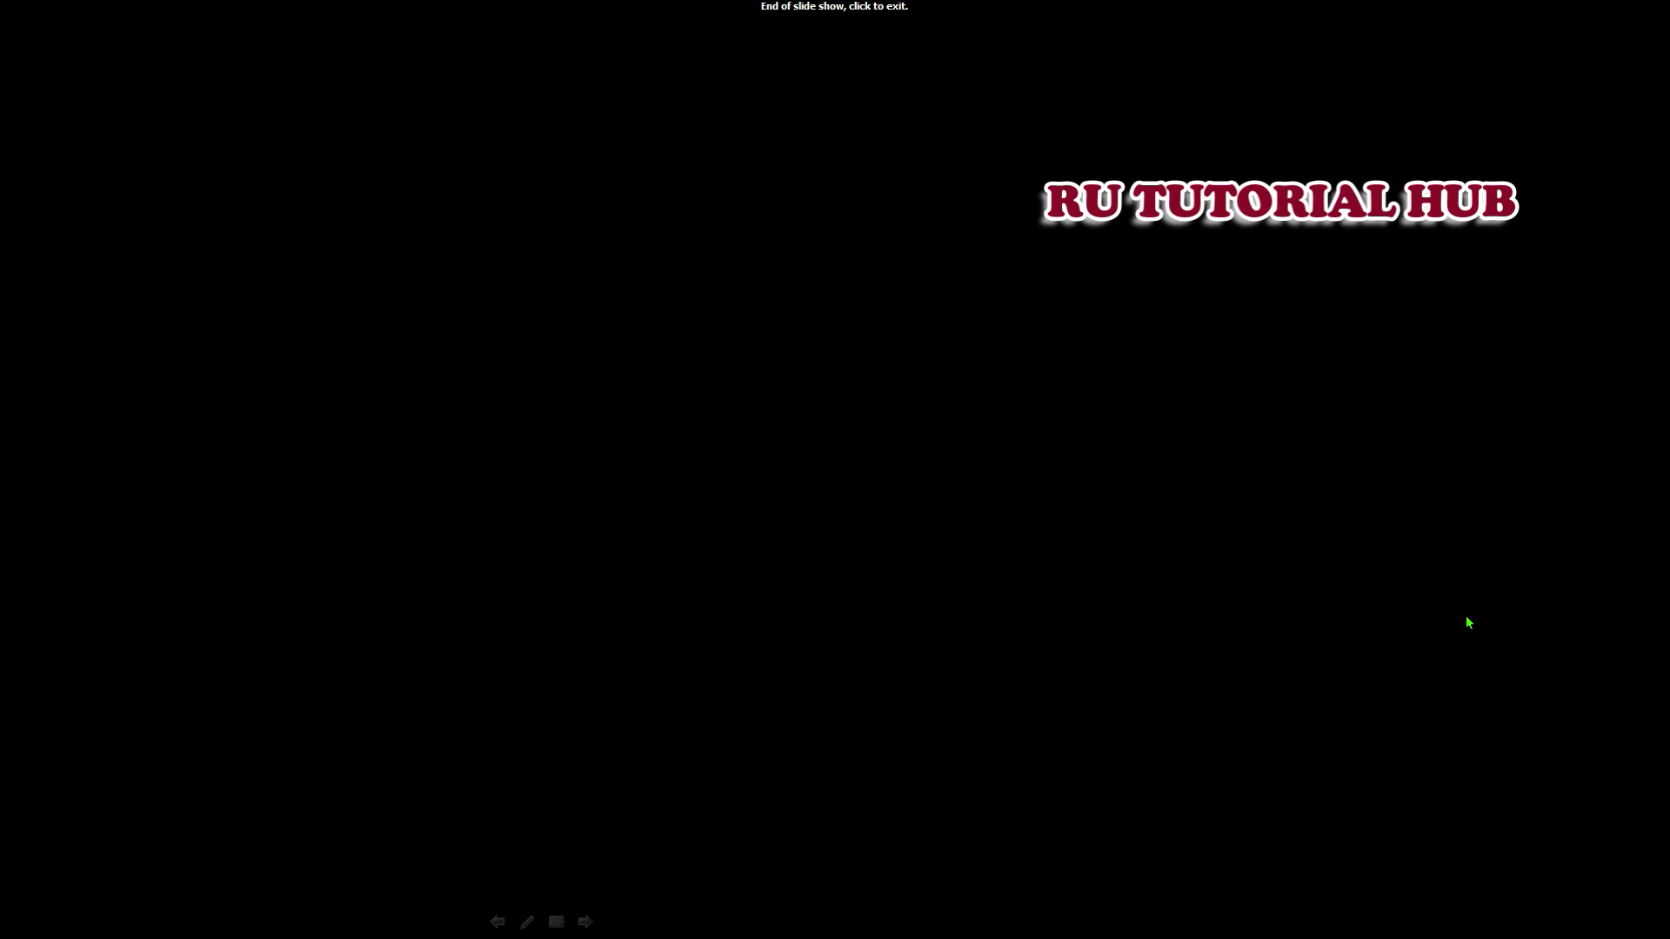
{"action": "left_click", "coordinate": [1467, 623]}
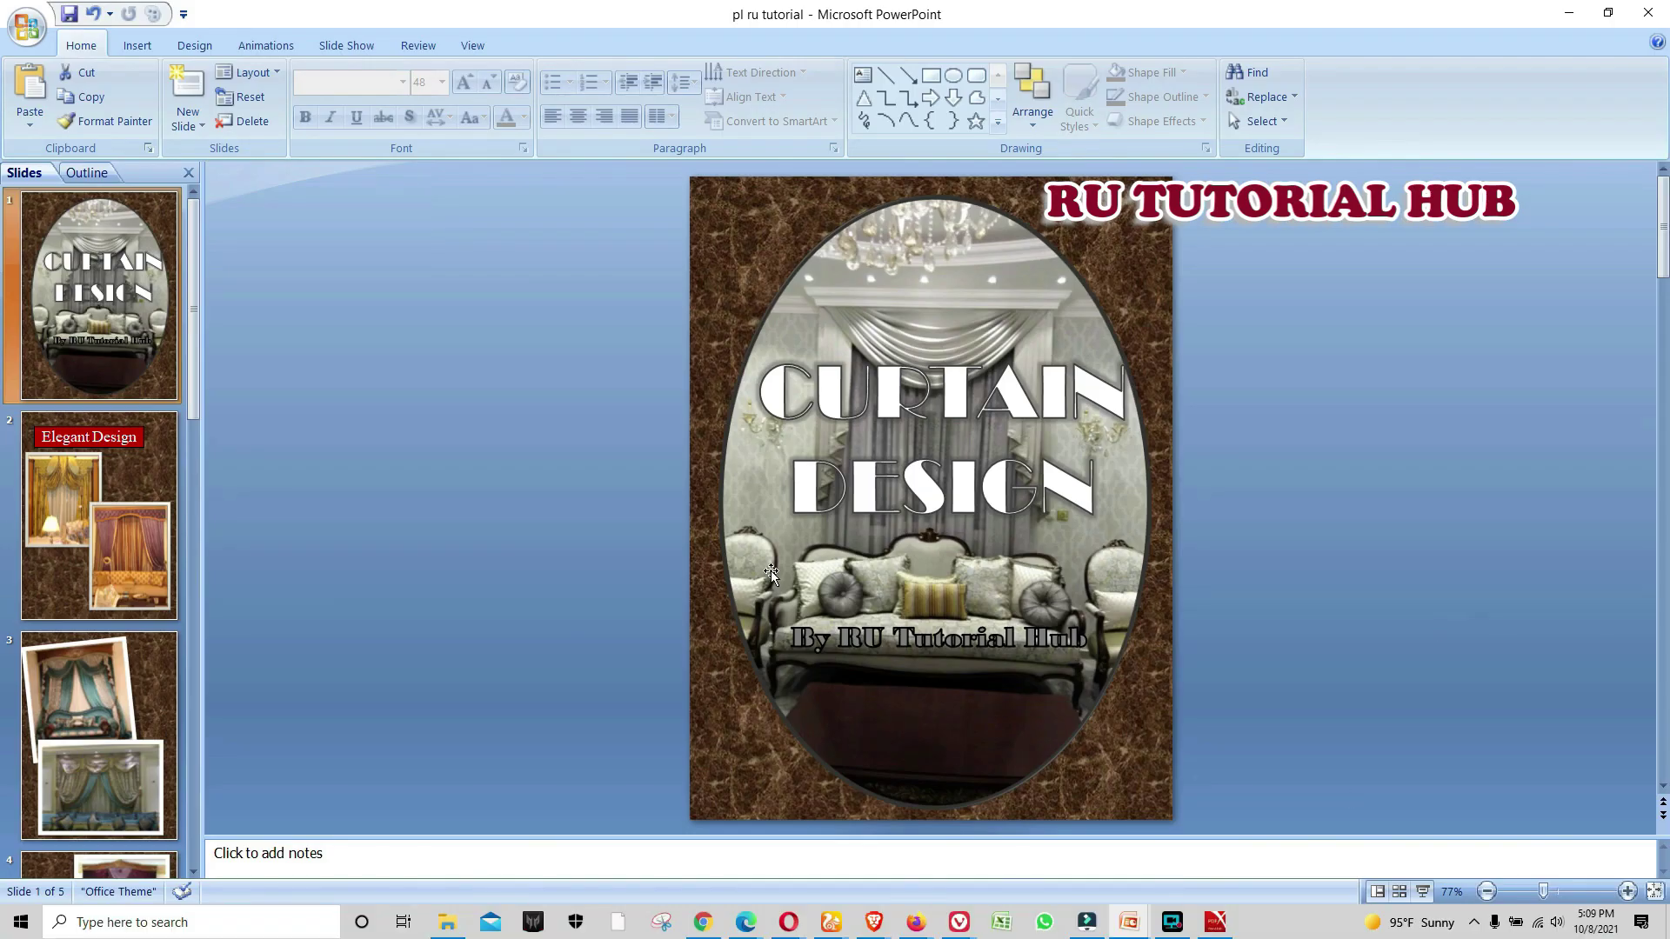
{"action": "scroll", "coordinate": [160, 488], "scroll_direction": "down", "scroll_amount": 1}
{"action": "scroll", "coordinate": [159, 488], "scroll_direction": "down", "scroll_amount": 1}
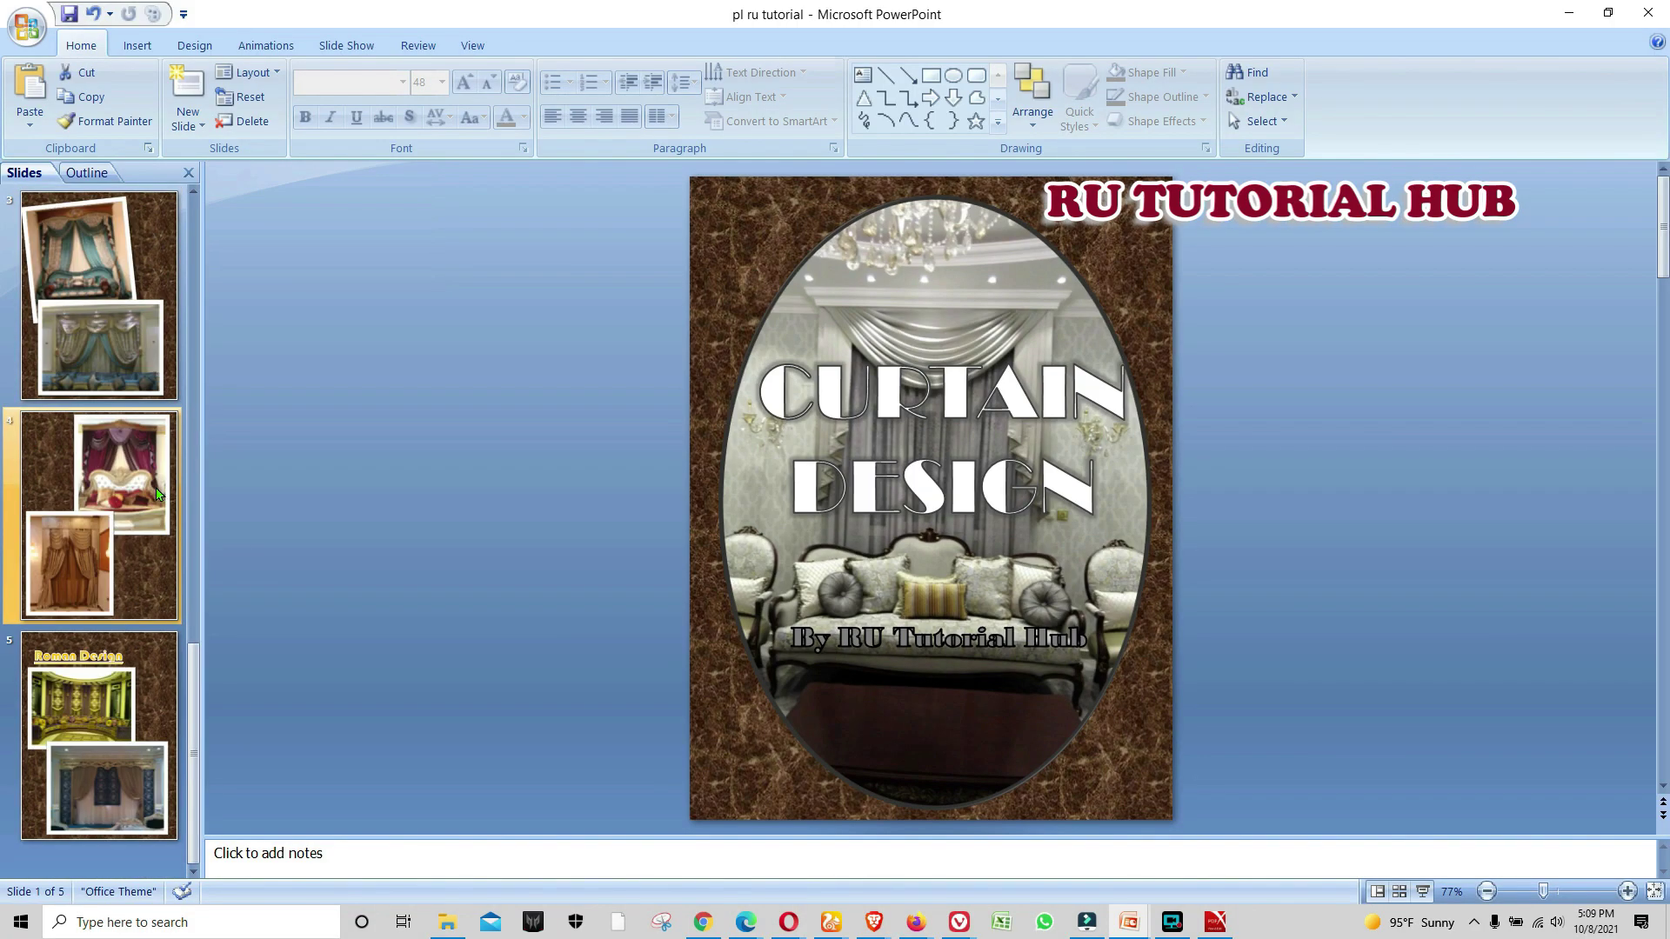
{"action": "left_click", "coordinate": [98, 719]}
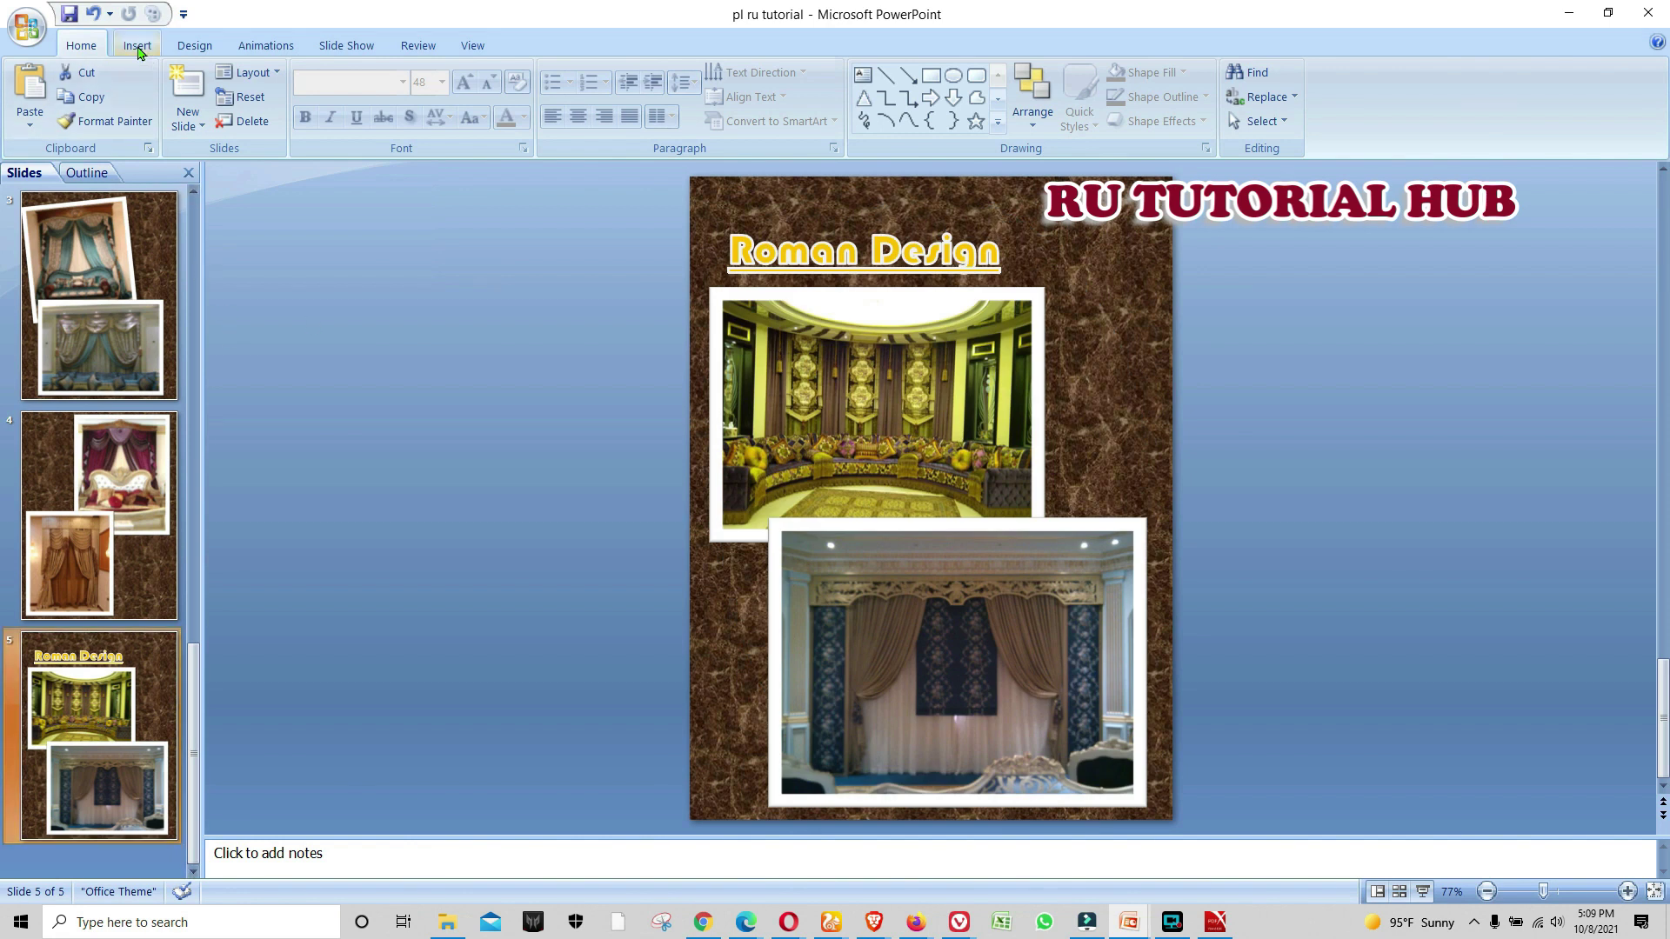
Add a blank sixth slide and insert the blue-curtain window photo
{"action": "left_click", "coordinate": [187, 115]}
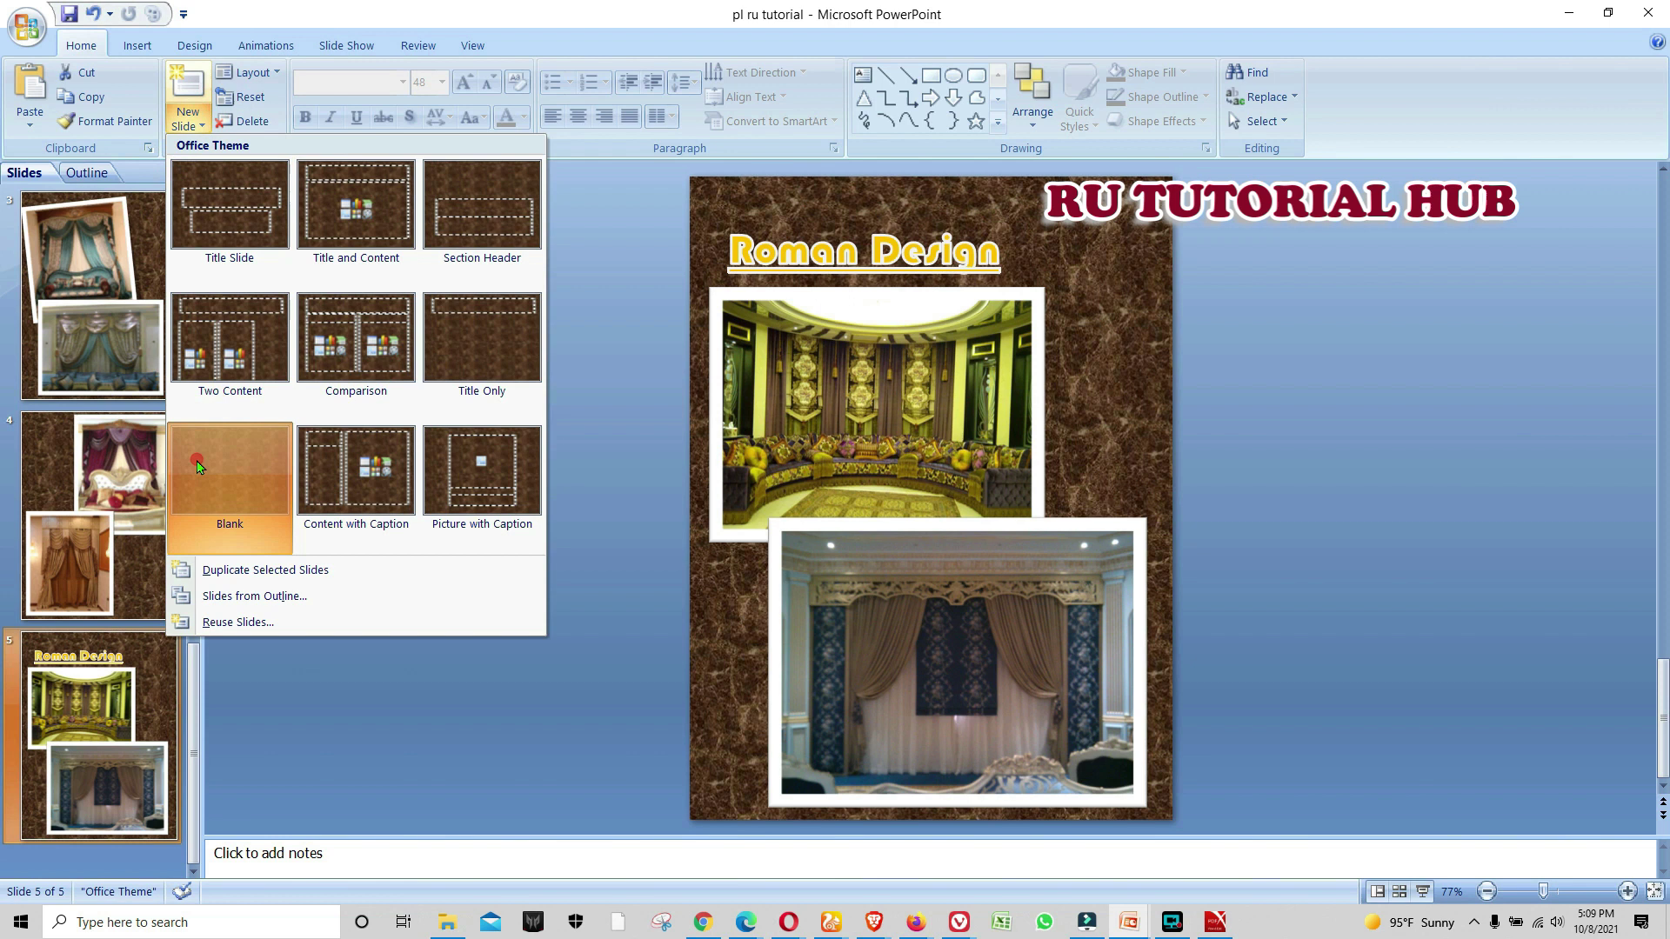
{"action": "left_click", "coordinate": [196, 460]}
{"action": "left_click", "coordinate": [137, 45]}
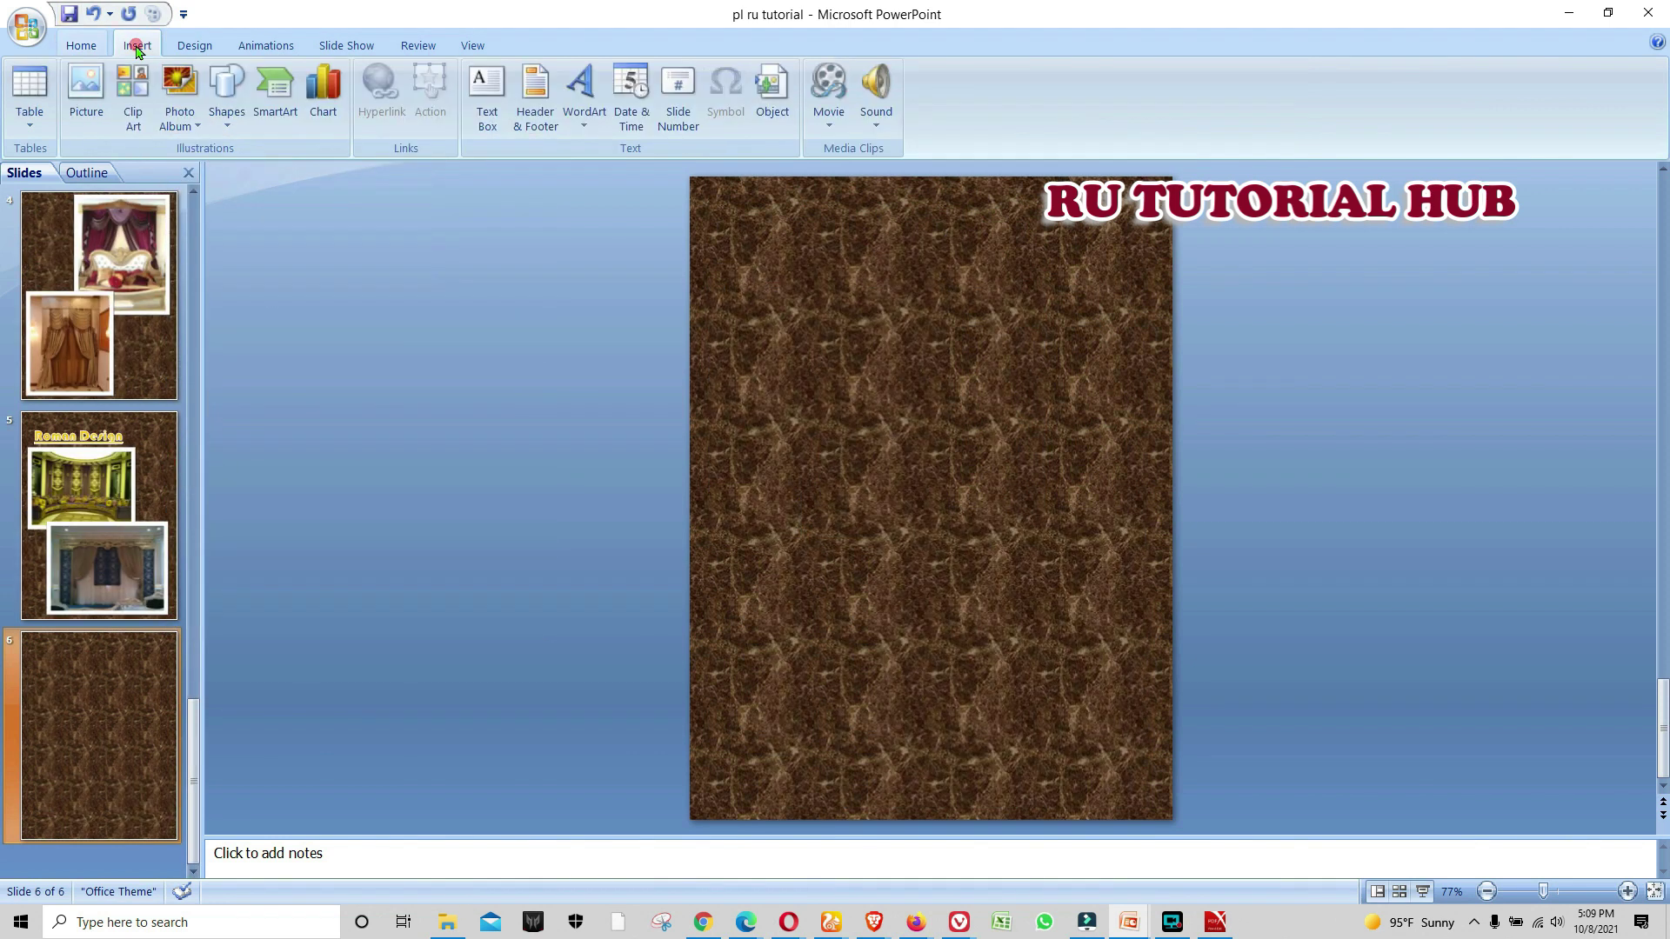
{"action": "left_click", "coordinate": [84, 121]}
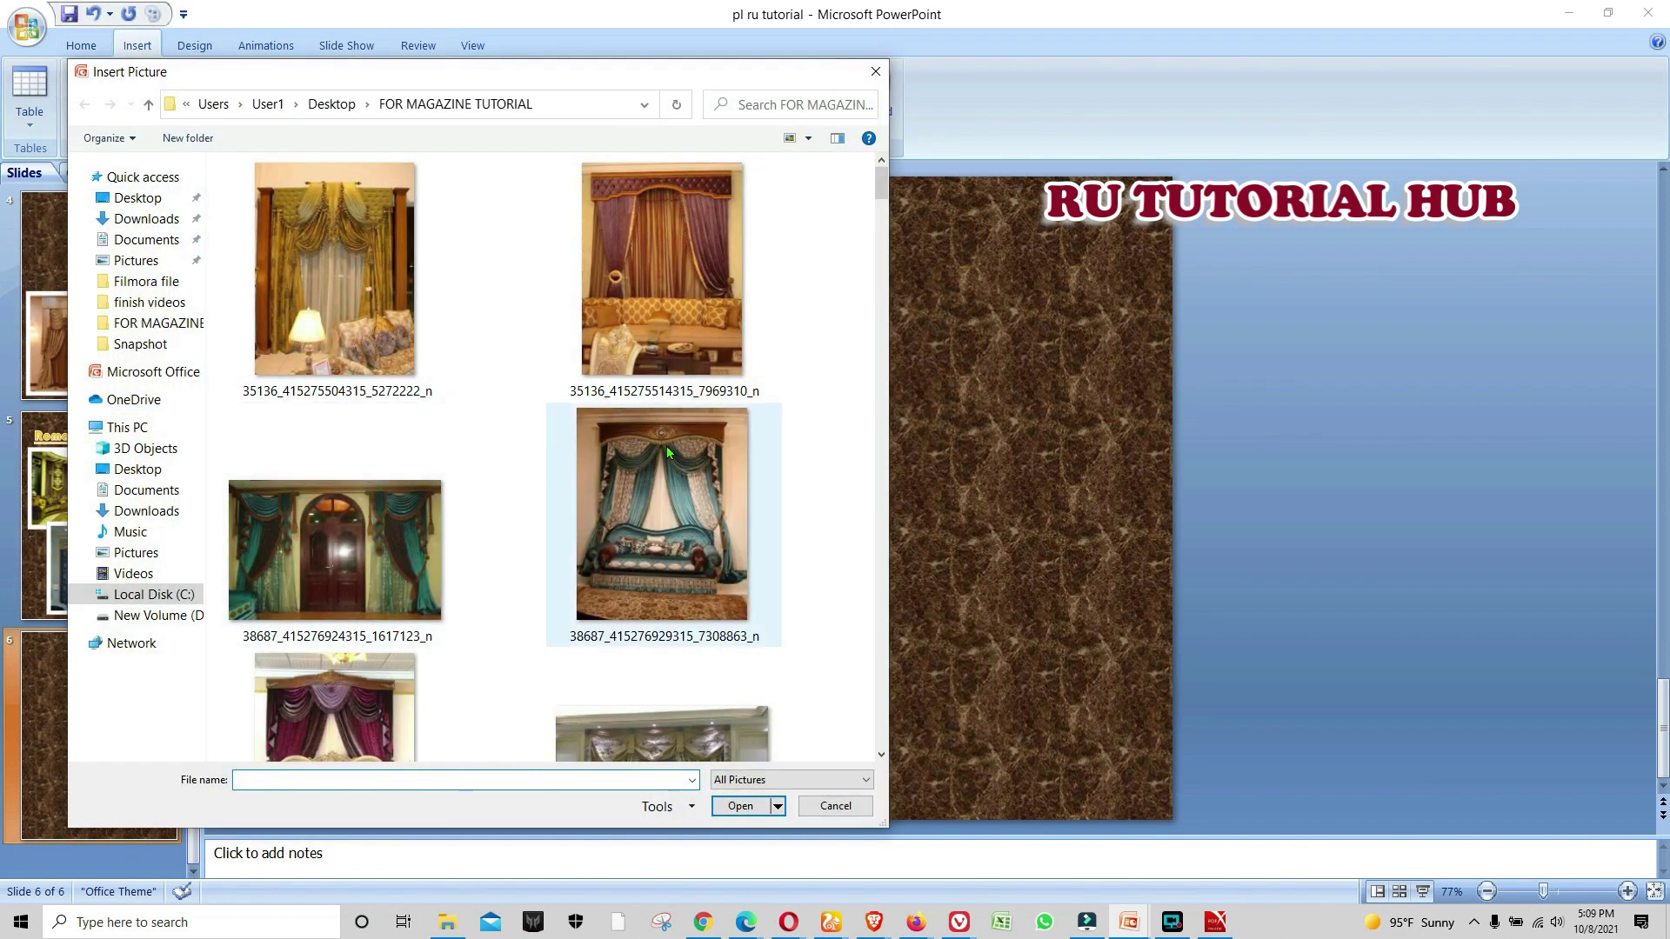
{"action": "scroll", "coordinate": [818, 348], "scroll_direction": "down", "scroll_amount": 2}
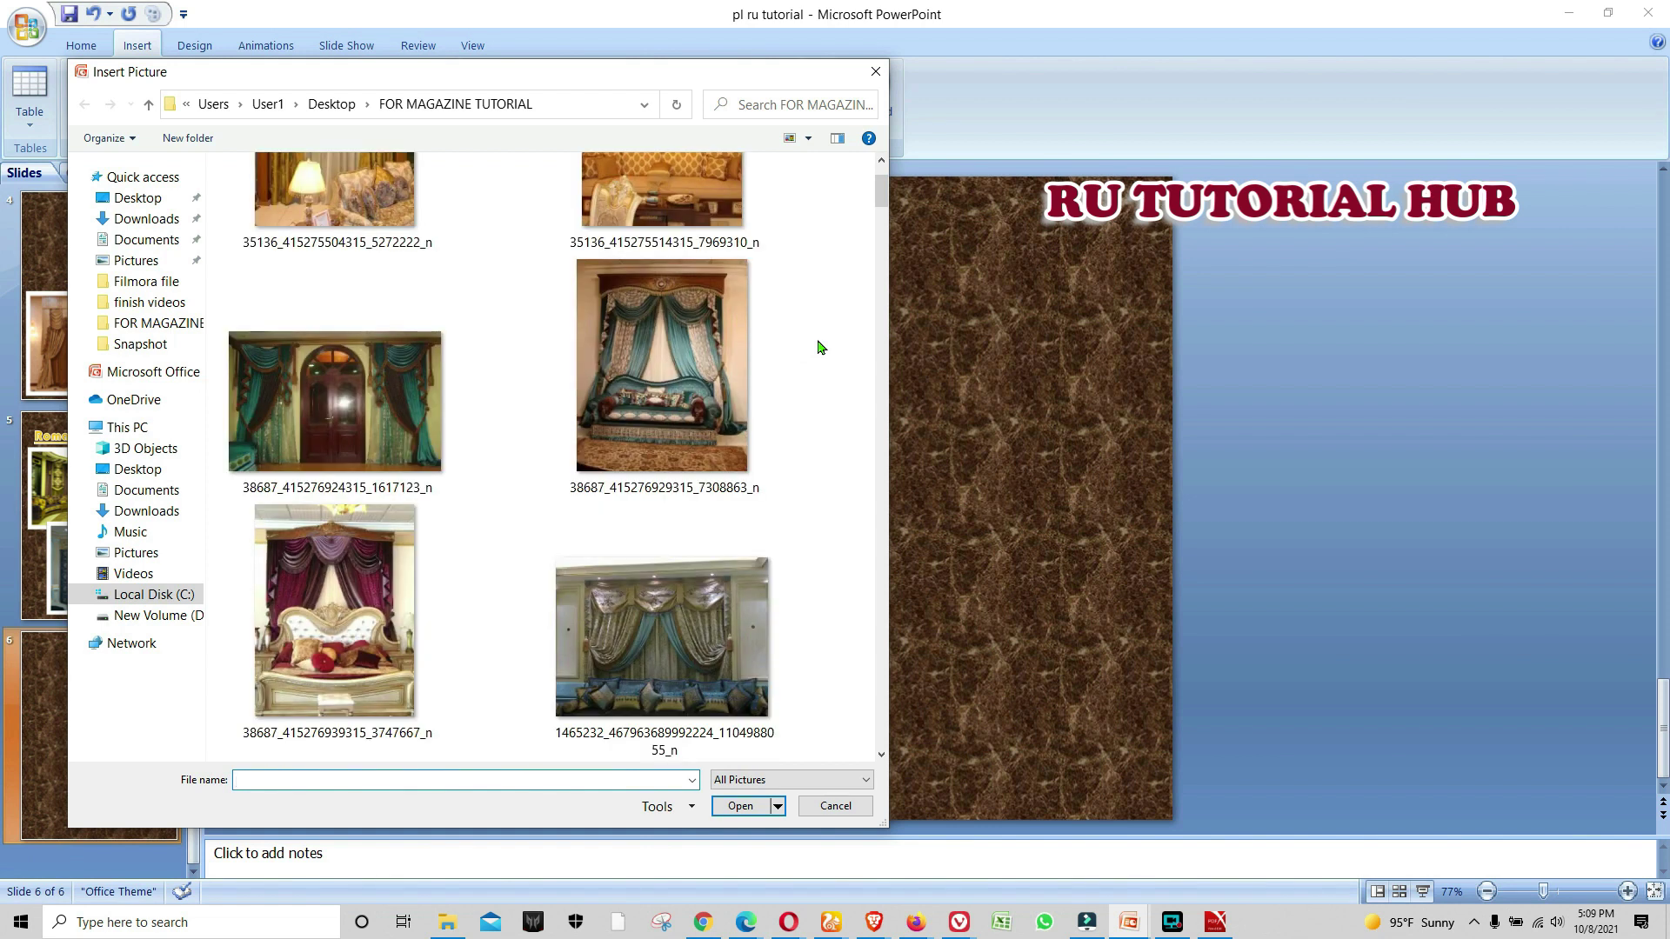
{"action": "scroll", "coordinate": [819, 348], "scroll_direction": "down", "scroll_amount": 3}
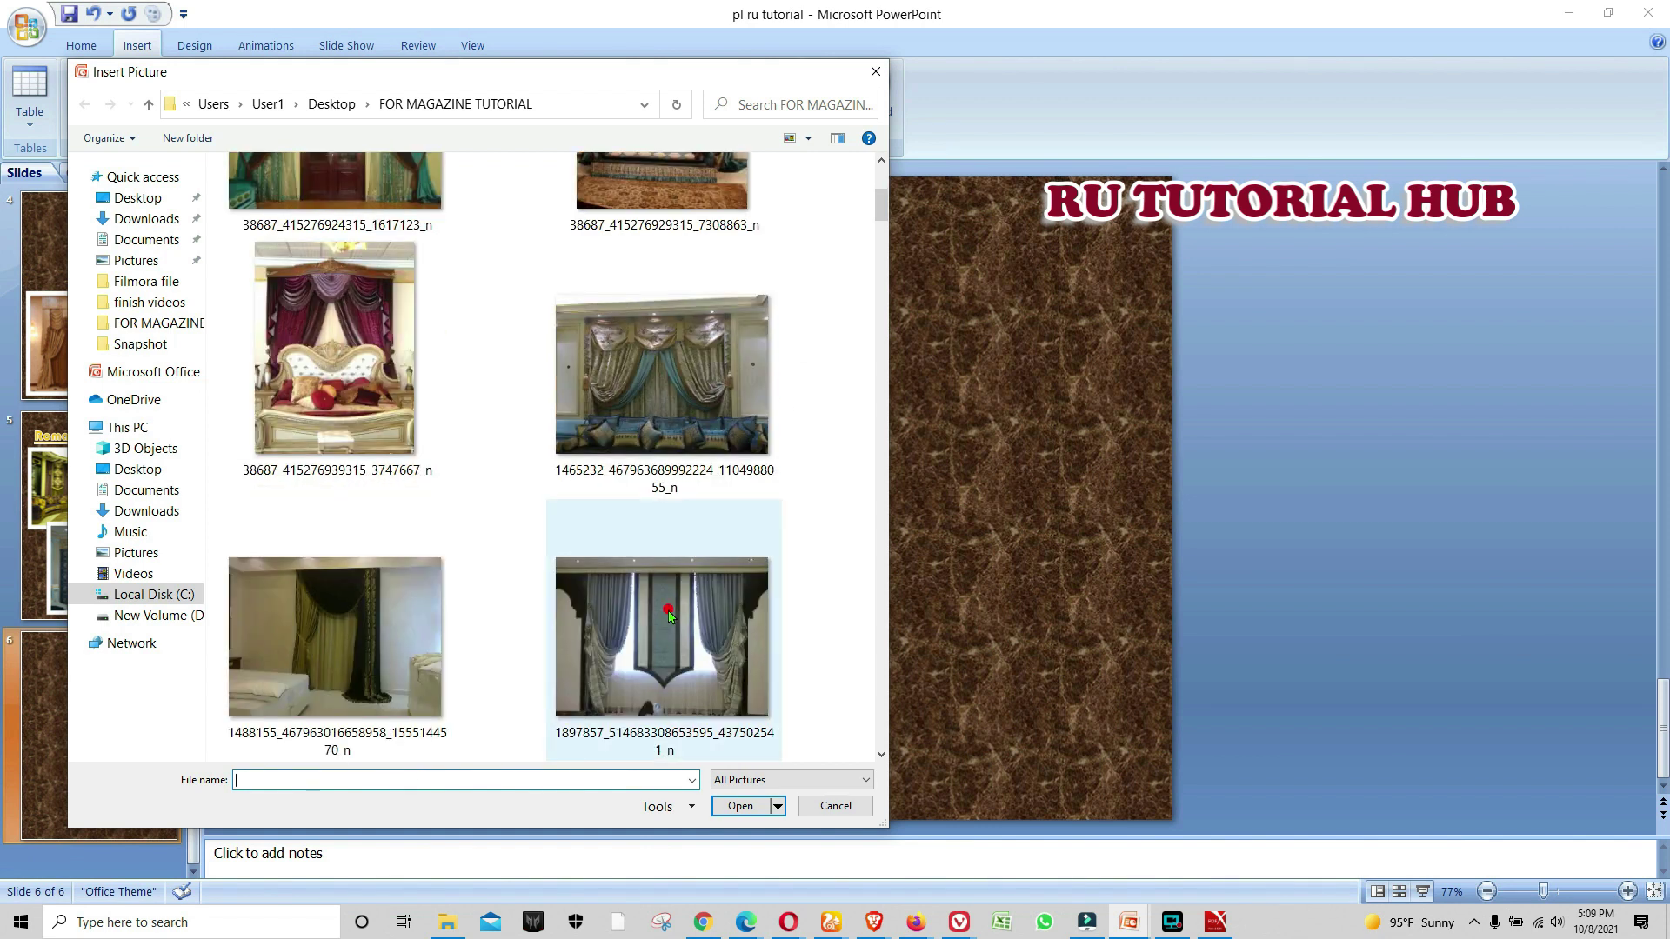
{"action": "left_click", "coordinate": [661, 652]}
{"action": "left_click", "coordinate": [726, 807]}
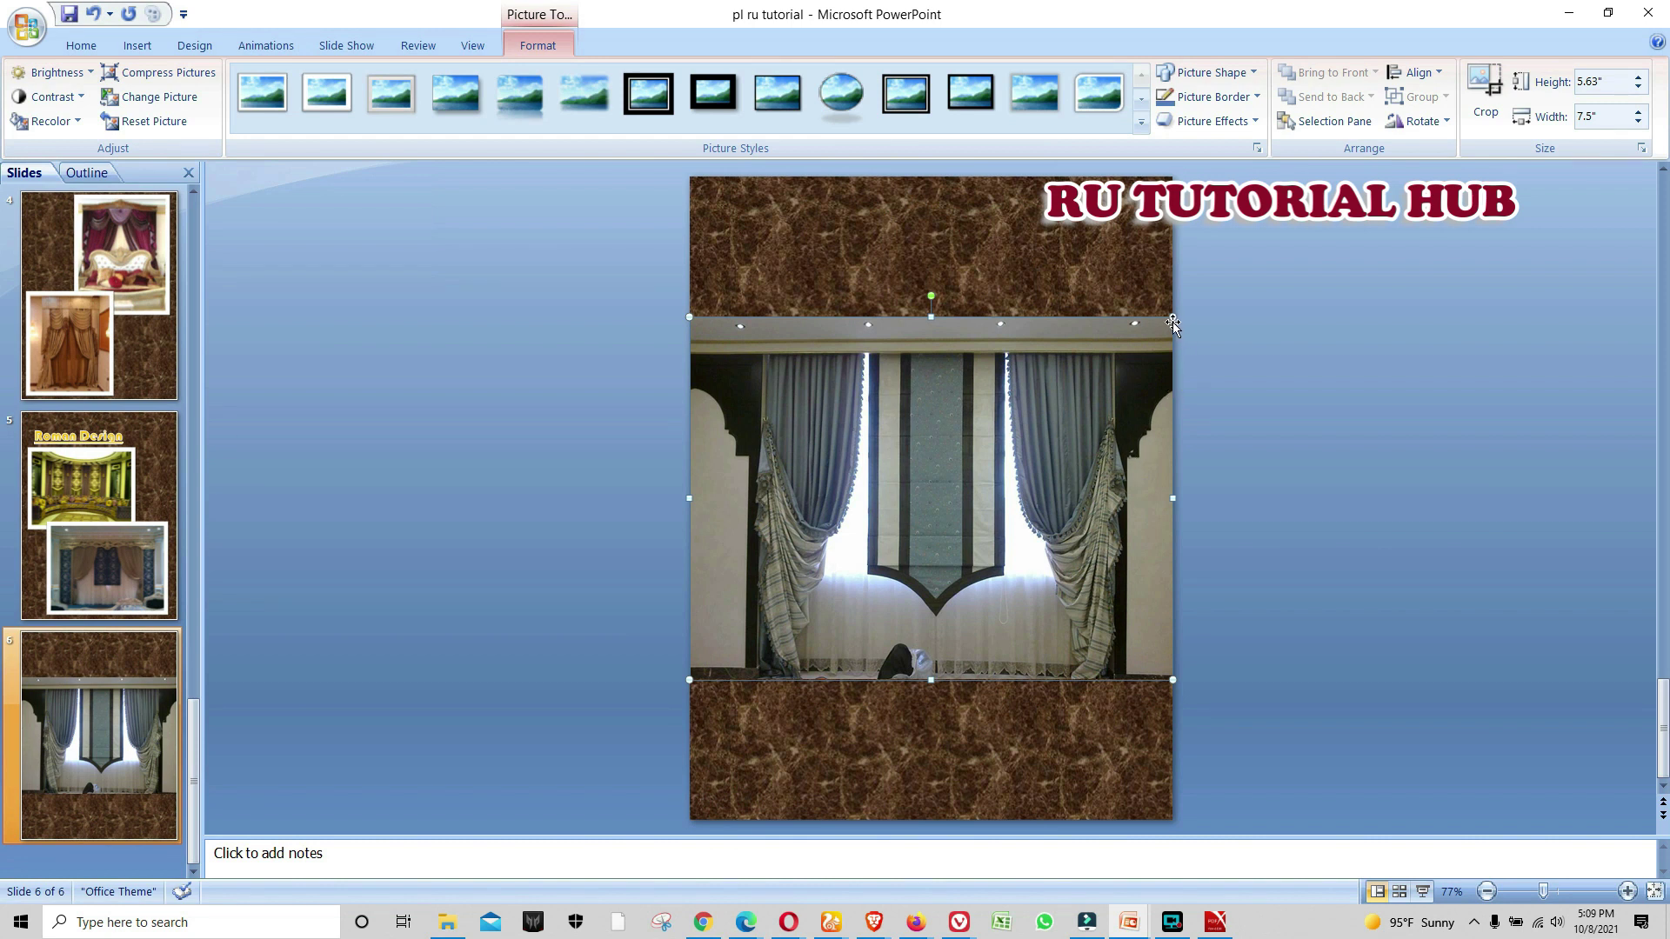
Resize the photo to 3.9 × 5.19", place it near the top, and give it a white frame
{"action": "left_click_drag", "start_coordinate": [1176, 317], "coordinate": [1024, 428]}
{"action": "left_click_drag", "start_coordinate": [881, 561], "coordinate": [976, 376]}
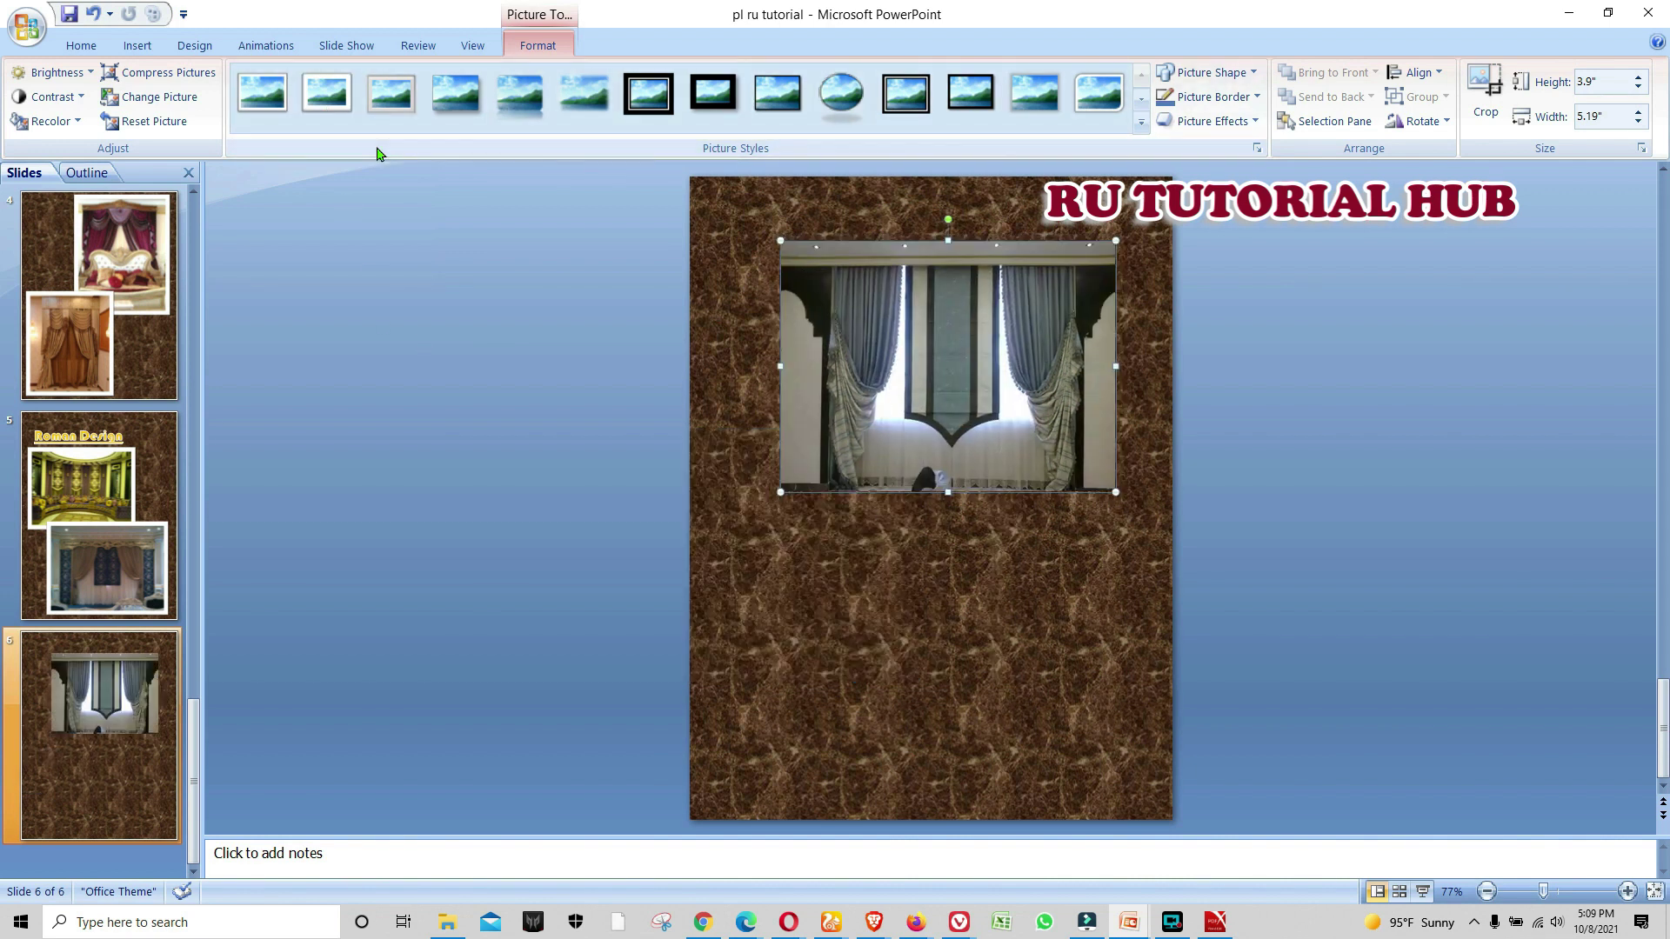
{"action": "left_click", "coordinate": [328, 93]}
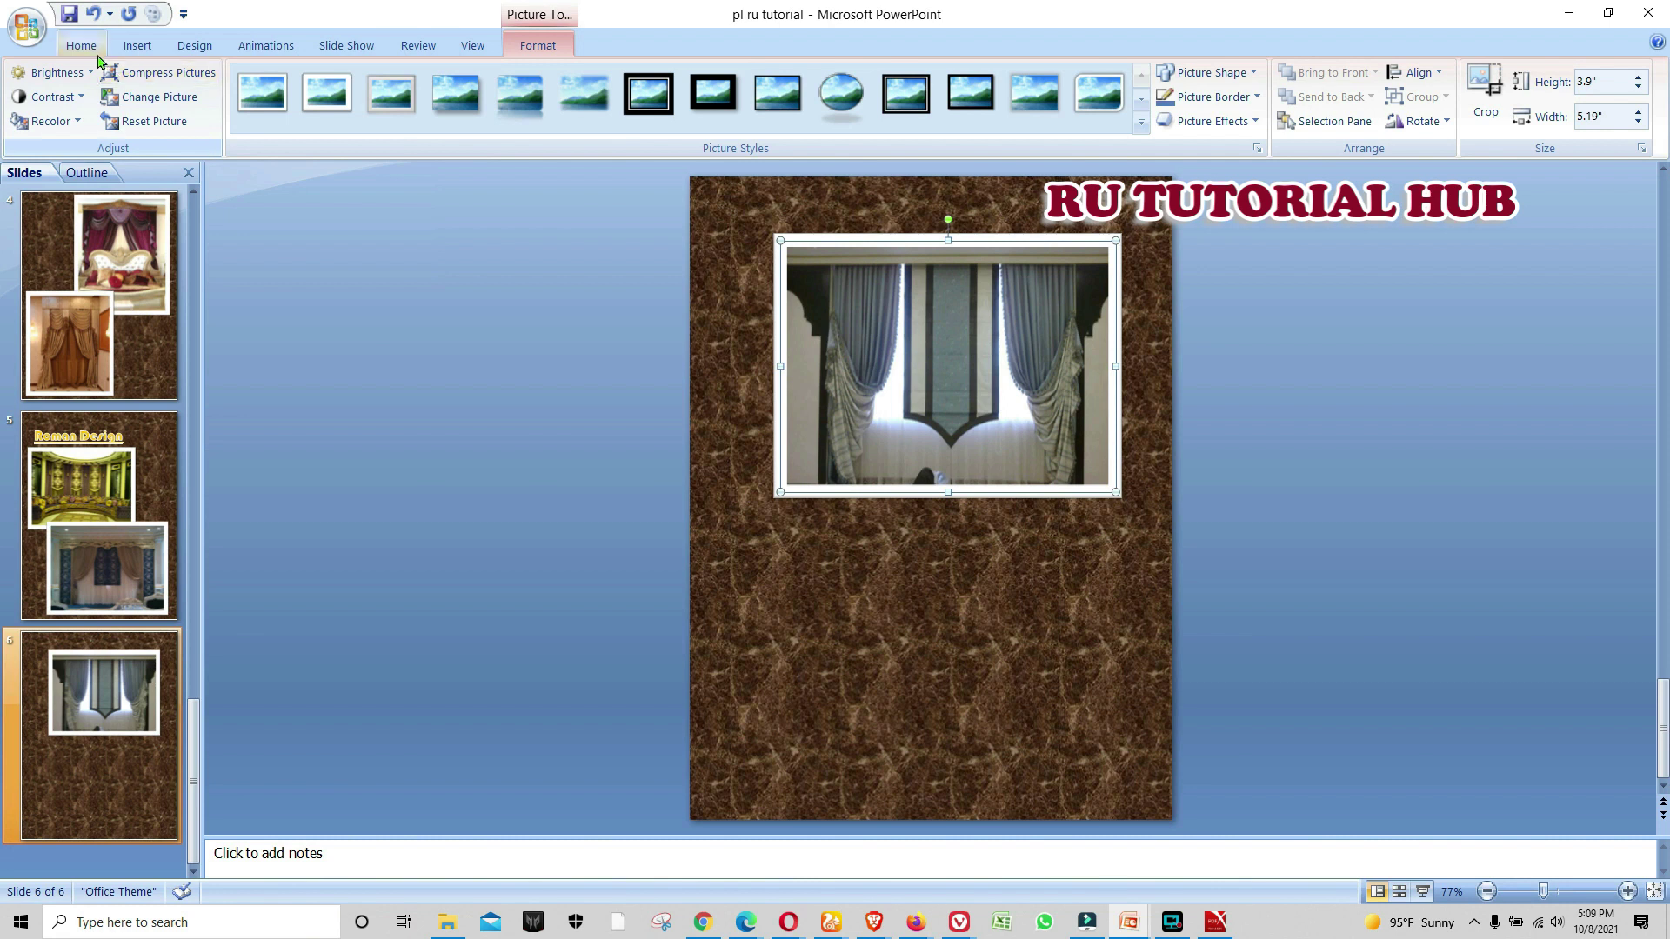
Insert the grey blind photo 20150106_172451 onto slide 6
{"action": "left_click", "coordinate": [136, 46]}
{"action": "left_click", "coordinate": [87, 117]}
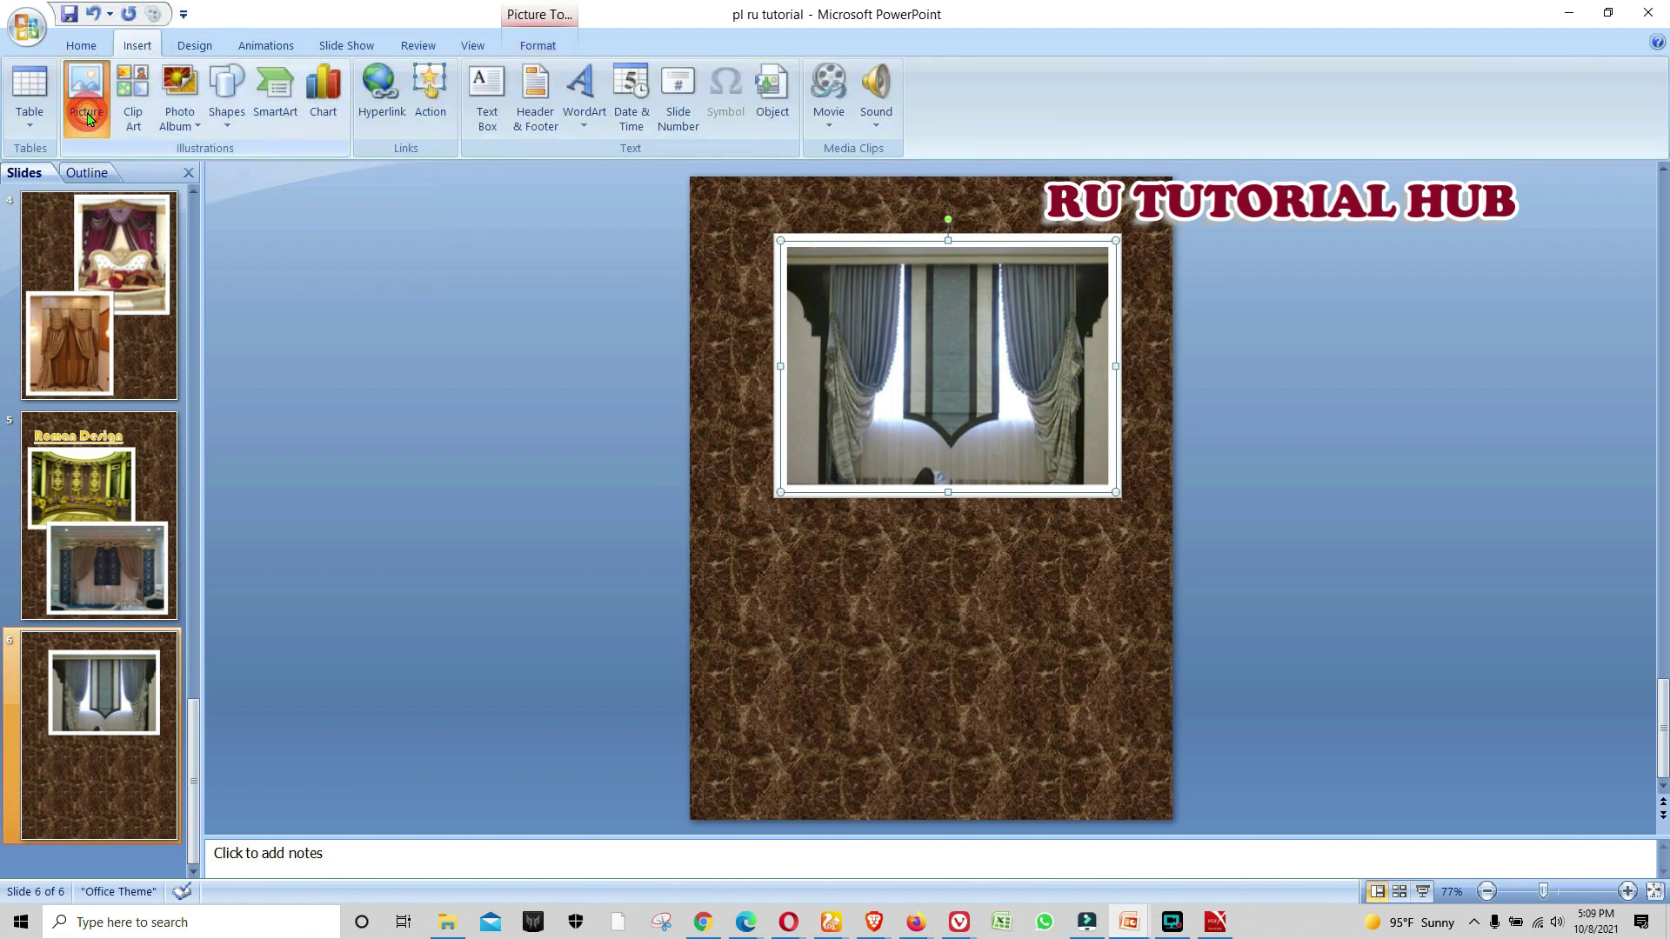
{"action": "scroll", "coordinate": [734, 673], "scroll_direction": "down", "scroll_amount": 5}
{"action": "left_click", "coordinate": [734, 673]}
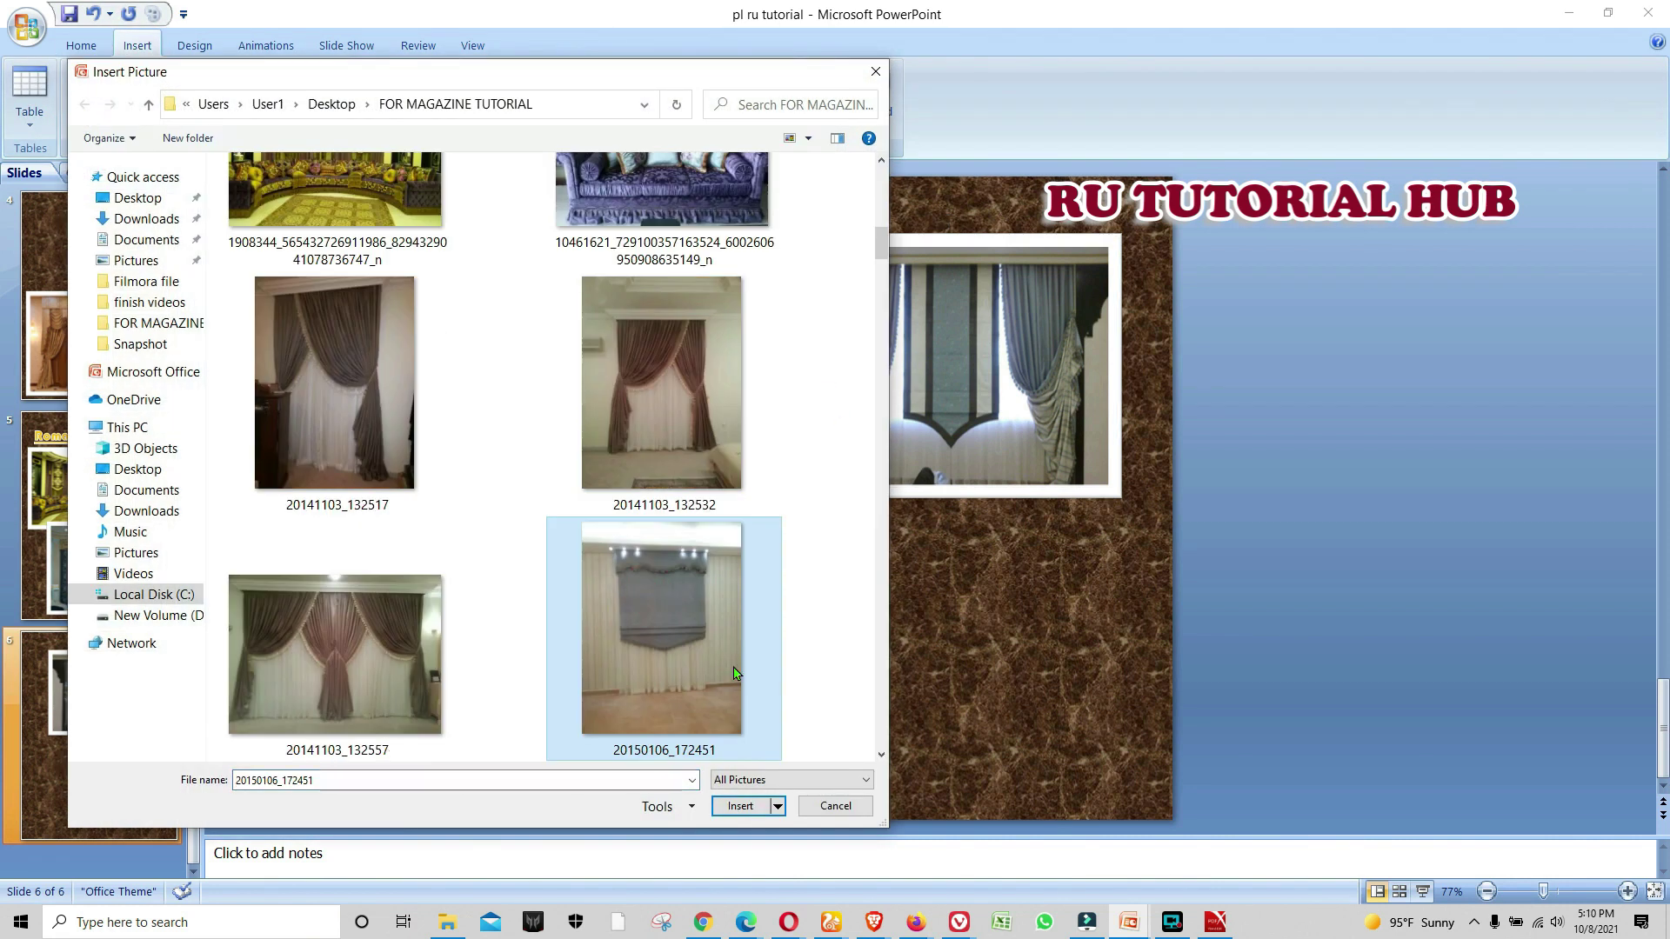
{"action": "left_click", "coordinate": [740, 807]}
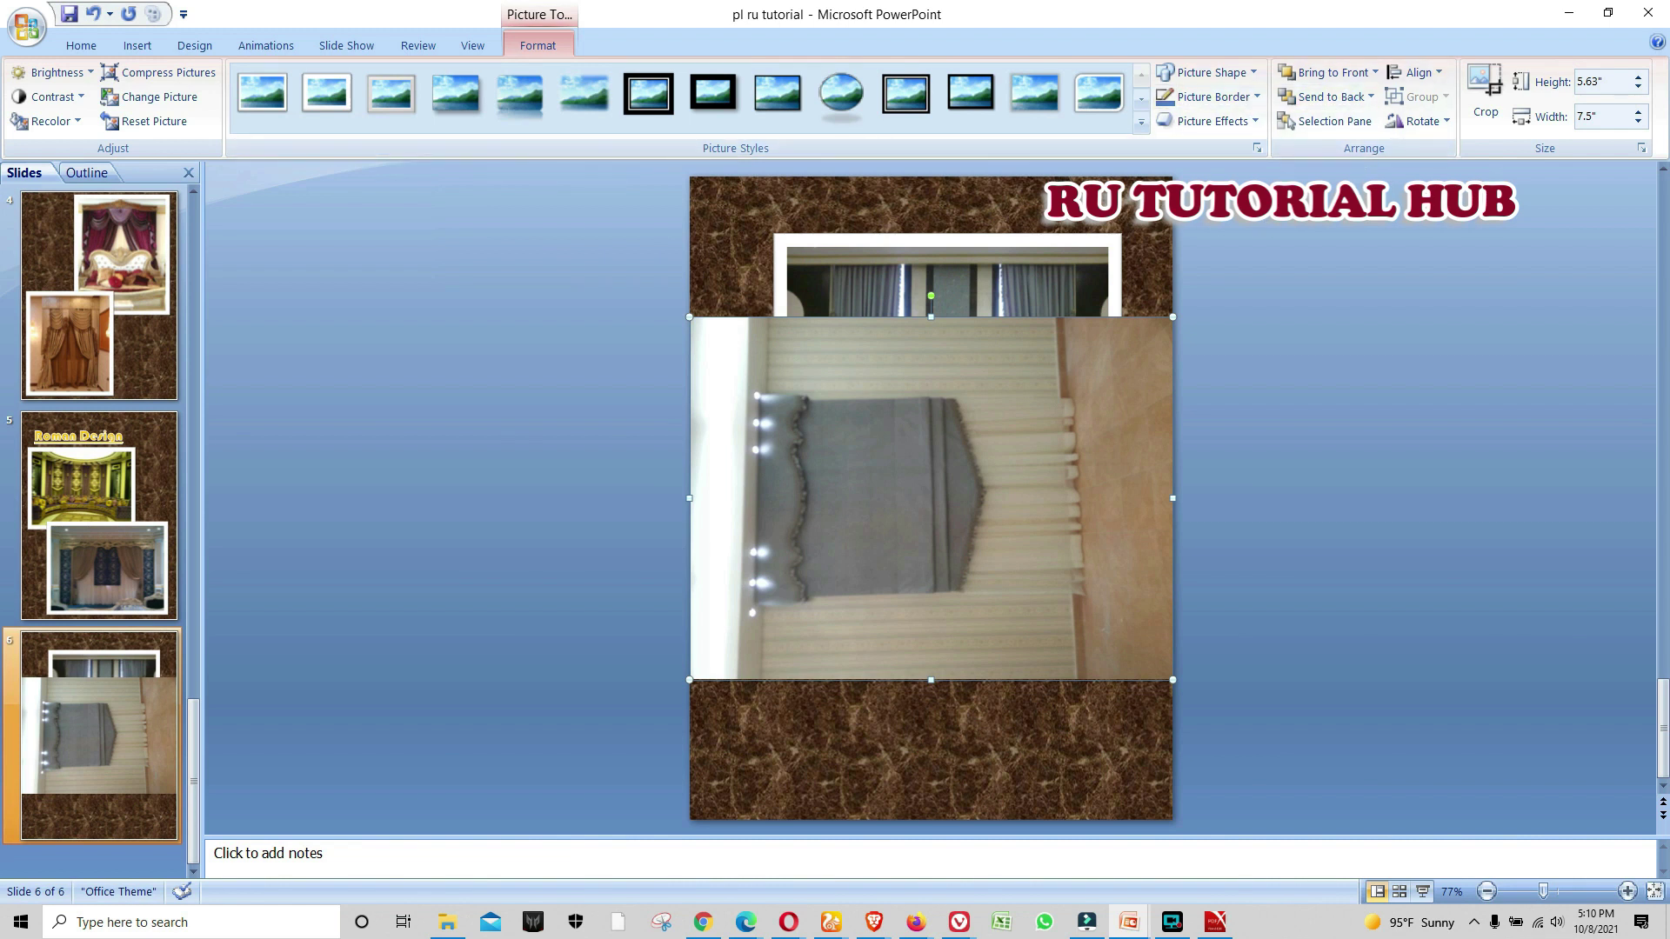
Rotate the blind photo right 90° and crop its bottom, right, left and top edges
{"action": "left_click", "coordinate": [1442, 122]}
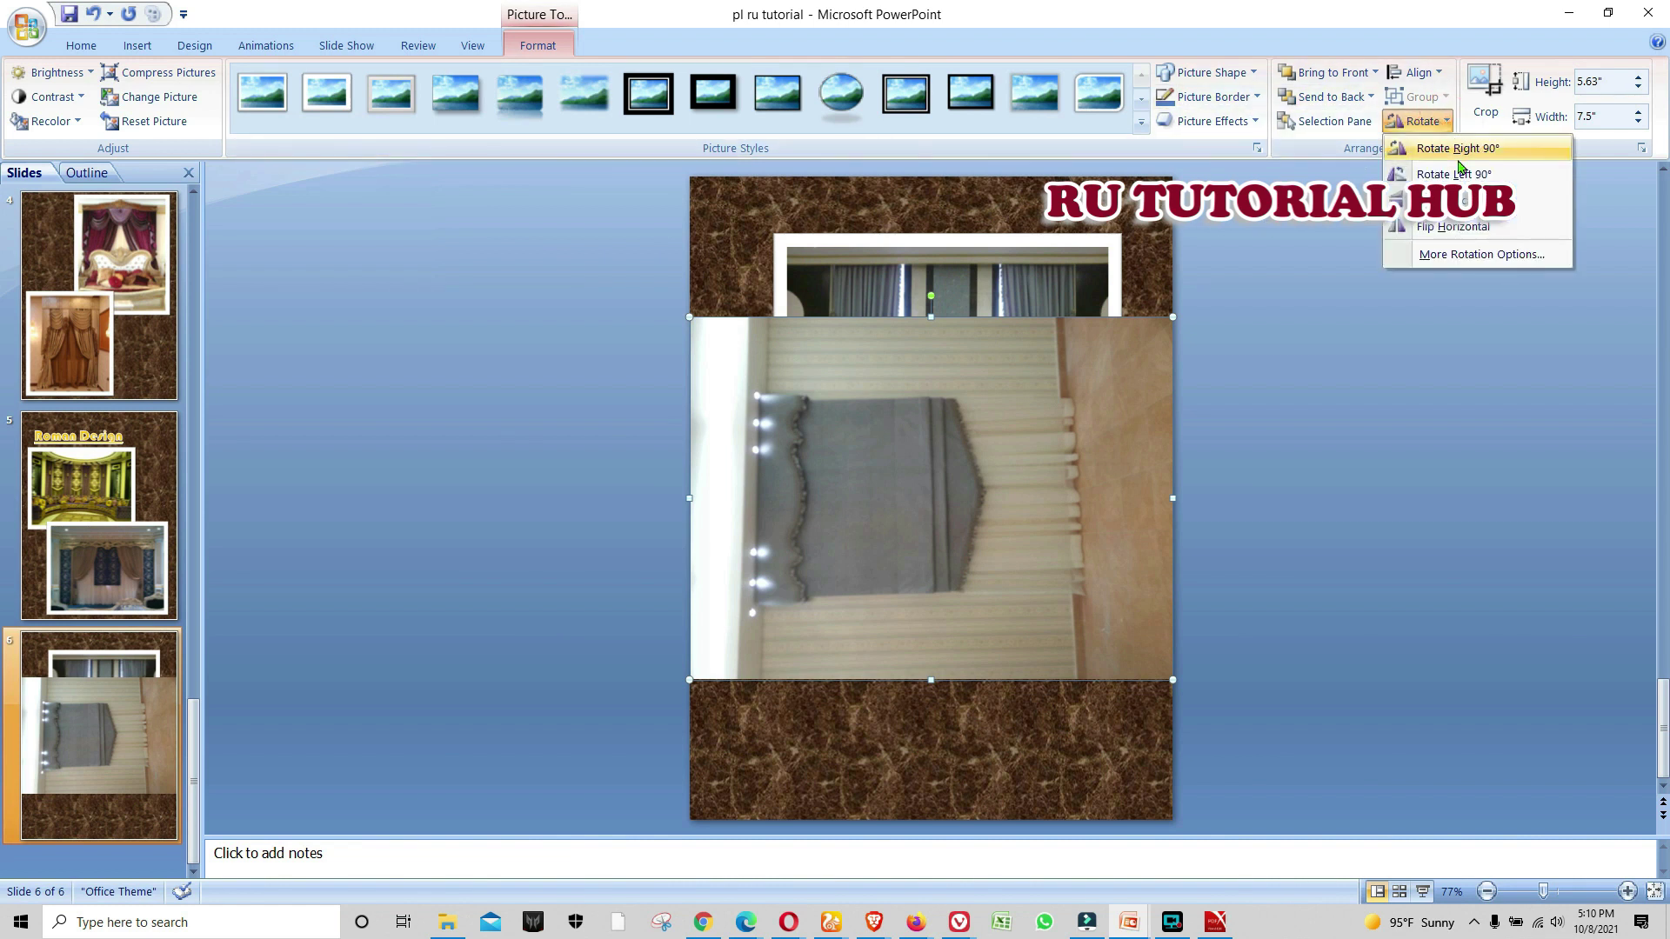
{"action": "left_click", "coordinate": [1468, 150]}
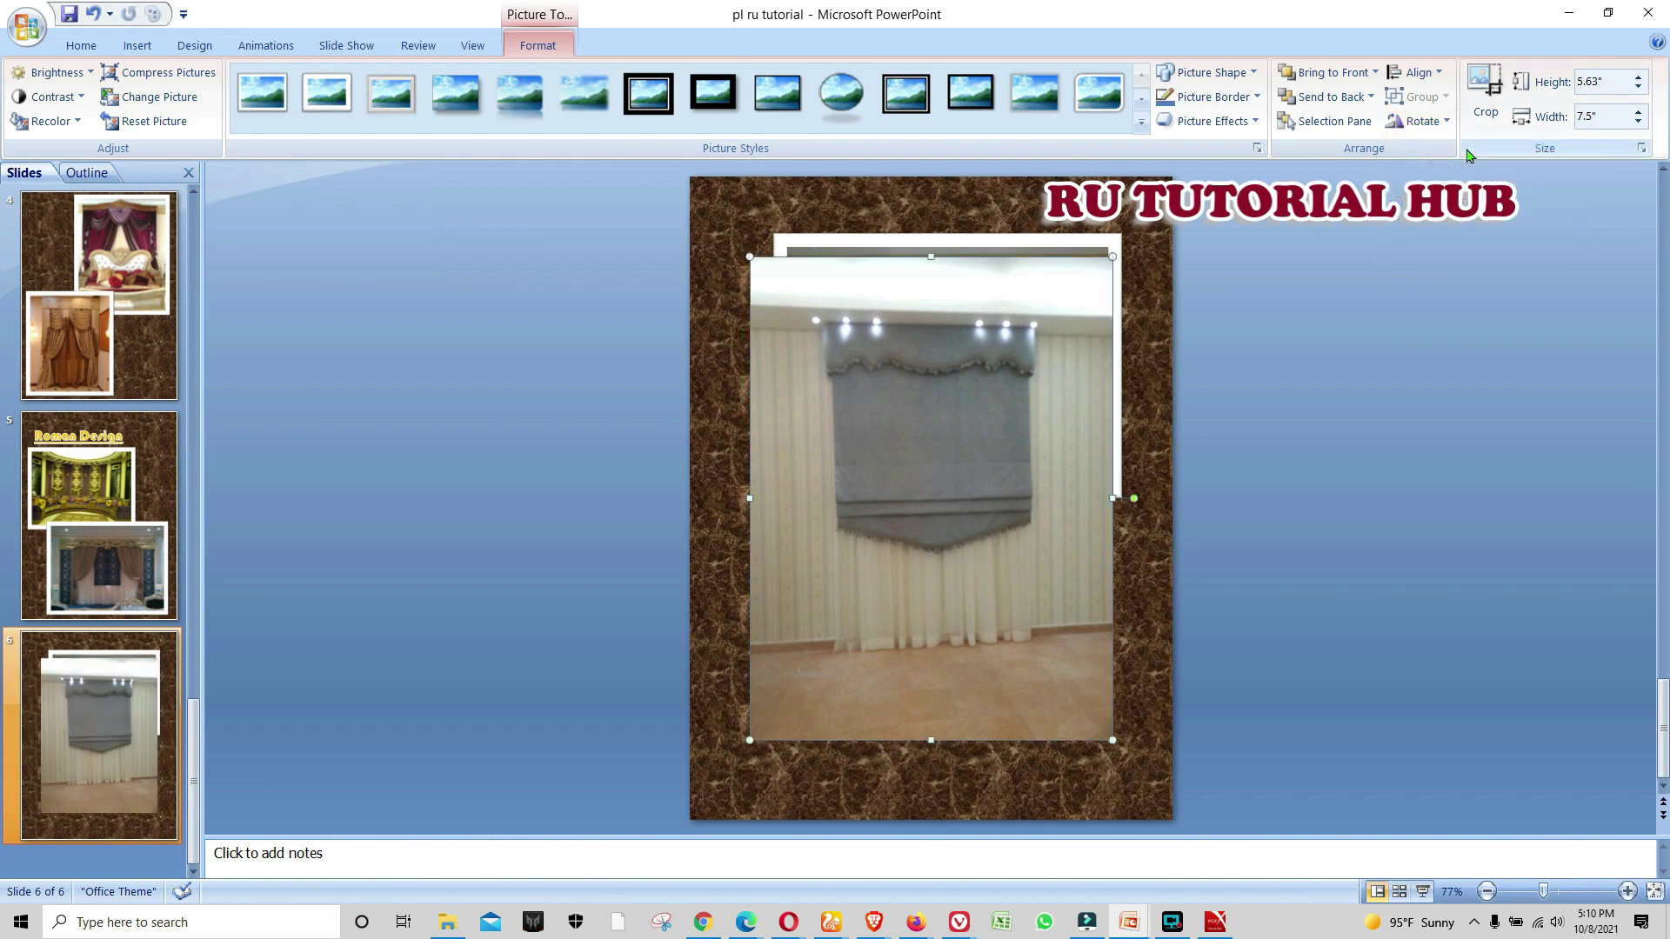
{"action": "left_click", "coordinate": [1485, 97]}
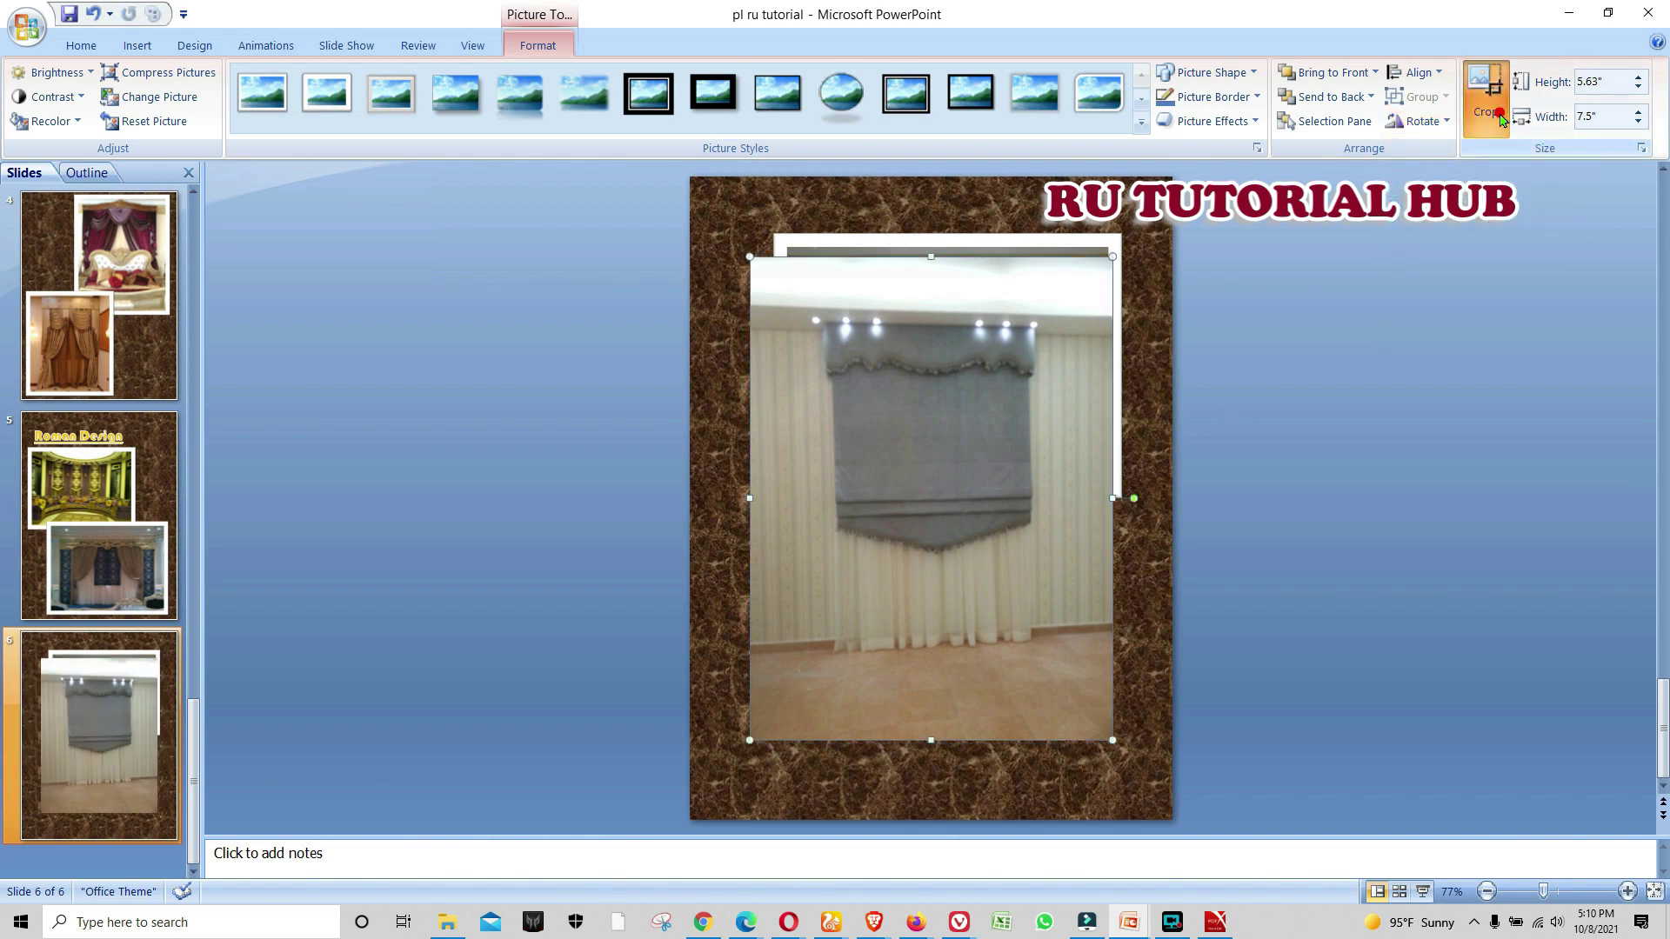
{"action": "left_click_drag", "start_coordinate": [930, 740], "coordinate": [931, 664]}
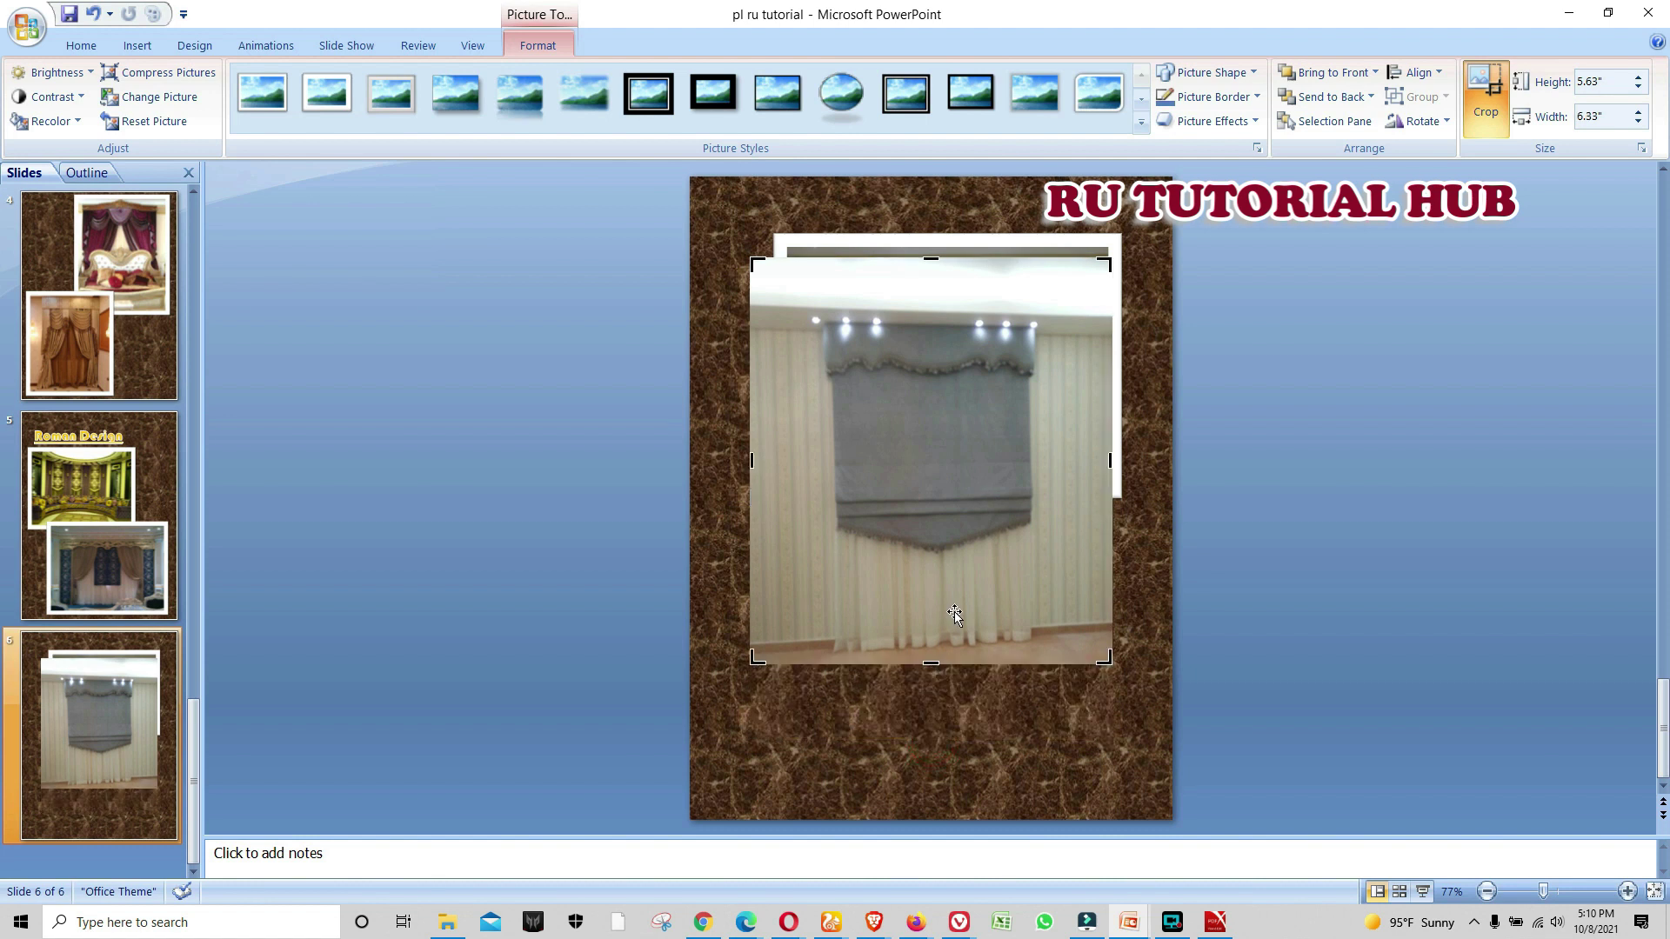
{"action": "left_click_drag", "start_coordinate": [1110, 461], "coordinate": [1075, 461]}
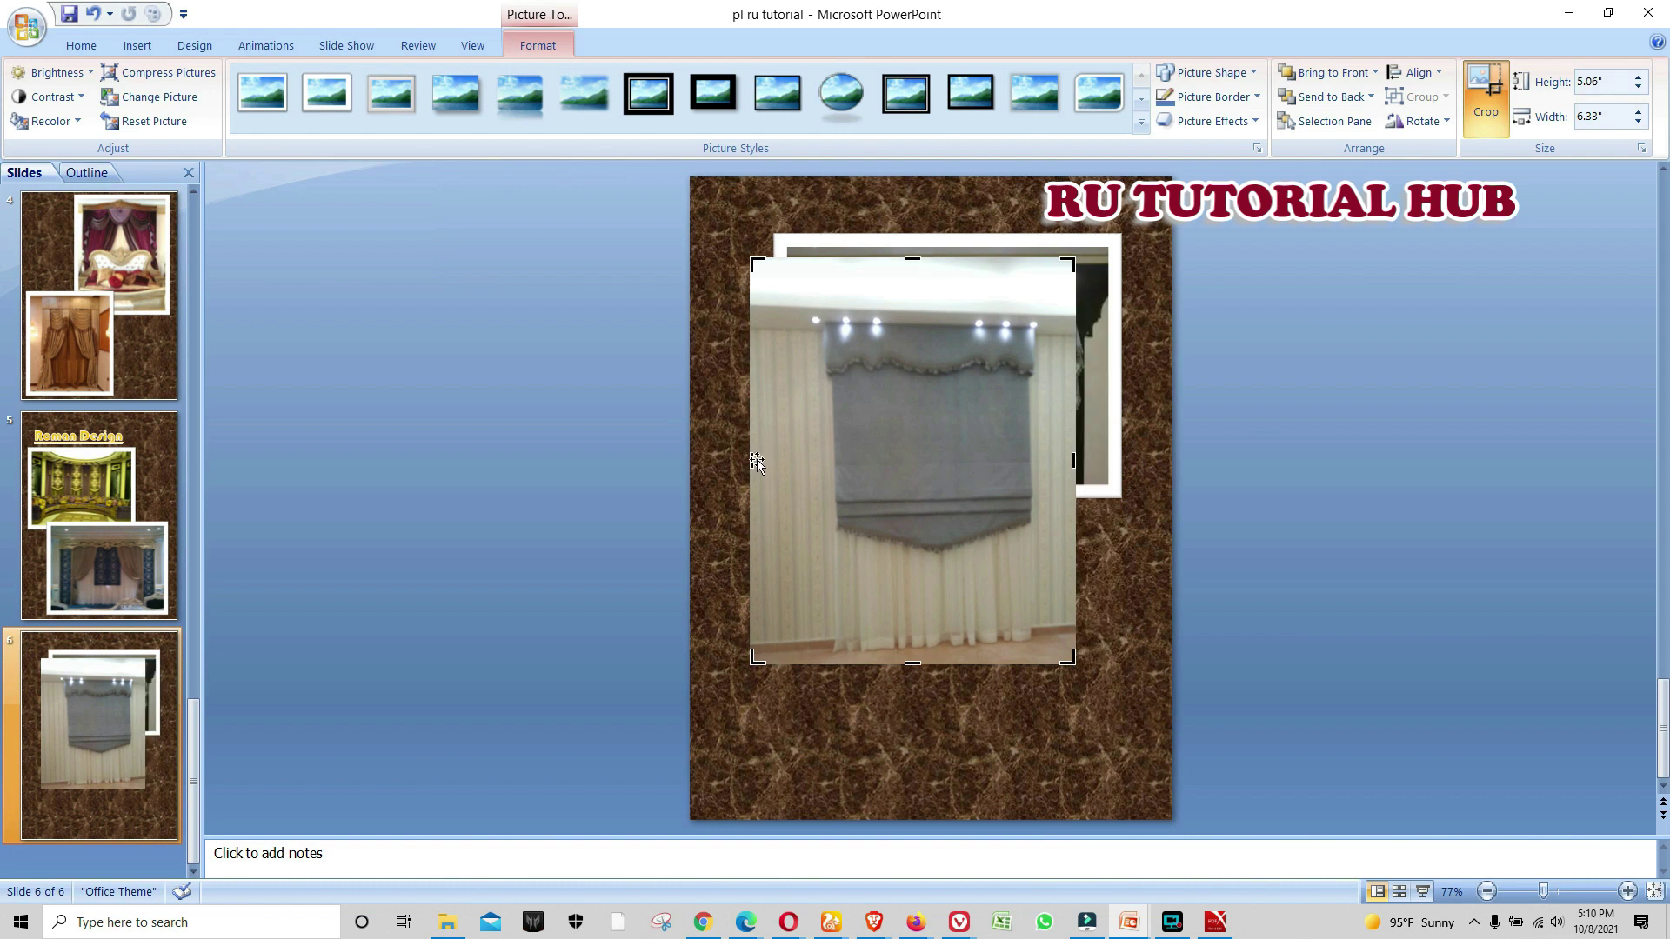
{"action": "left_click_drag", "start_coordinate": [750, 461], "coordinate": [799, 459]}
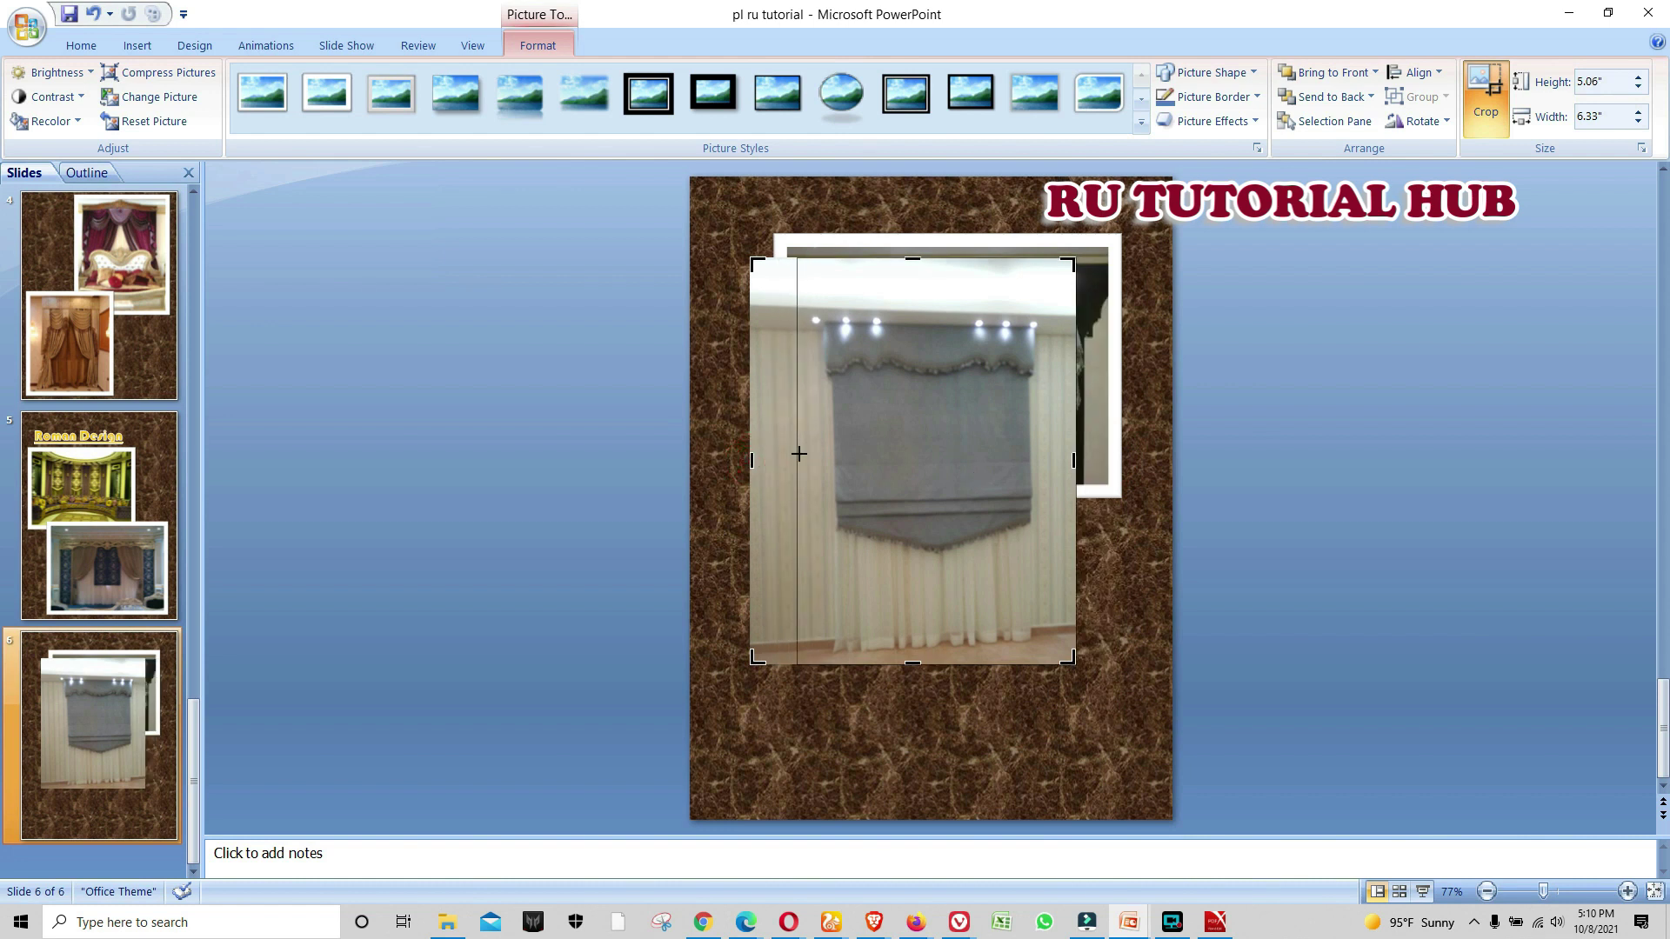
{"action": "mouse_move", "coordinate": [936, 258]}
{"action": "left_mouse_down"}
{"action": "mouse_move", "coordinate": [929, 286]}
{"action": "mouse_move", "coordinate": [869, 233]}
{"action": "left_mouse_up"}
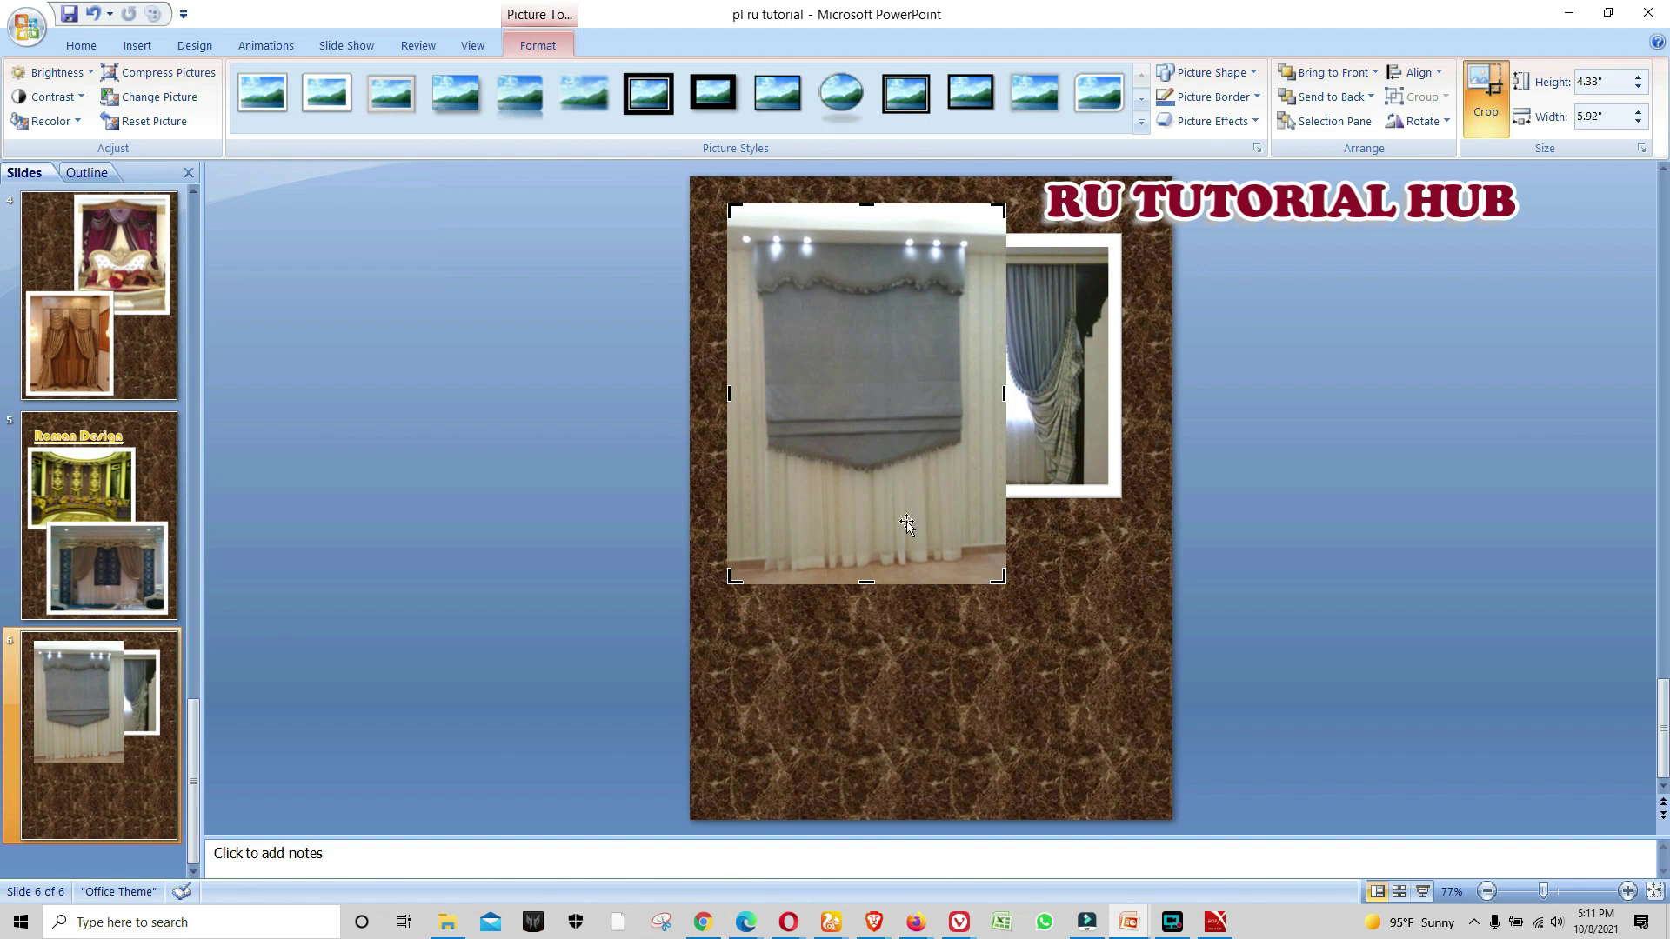
Move the framed curtain photo to the lower right, overlapping the blind photo
{"action": "mouse_move", "coordinate": [1069, 287]}
{"action": "left_mouse_down"}
{"action": "mouse_move", "coordinate": [1043, 588]}
{"action": "mouse_move", "coordinate": [1061, 592]}
{"action": "left_mouse_up"}
{"action": "left_click_drag", "start_coordinate": [1043, 591], "coordinate": [1069, 602]}
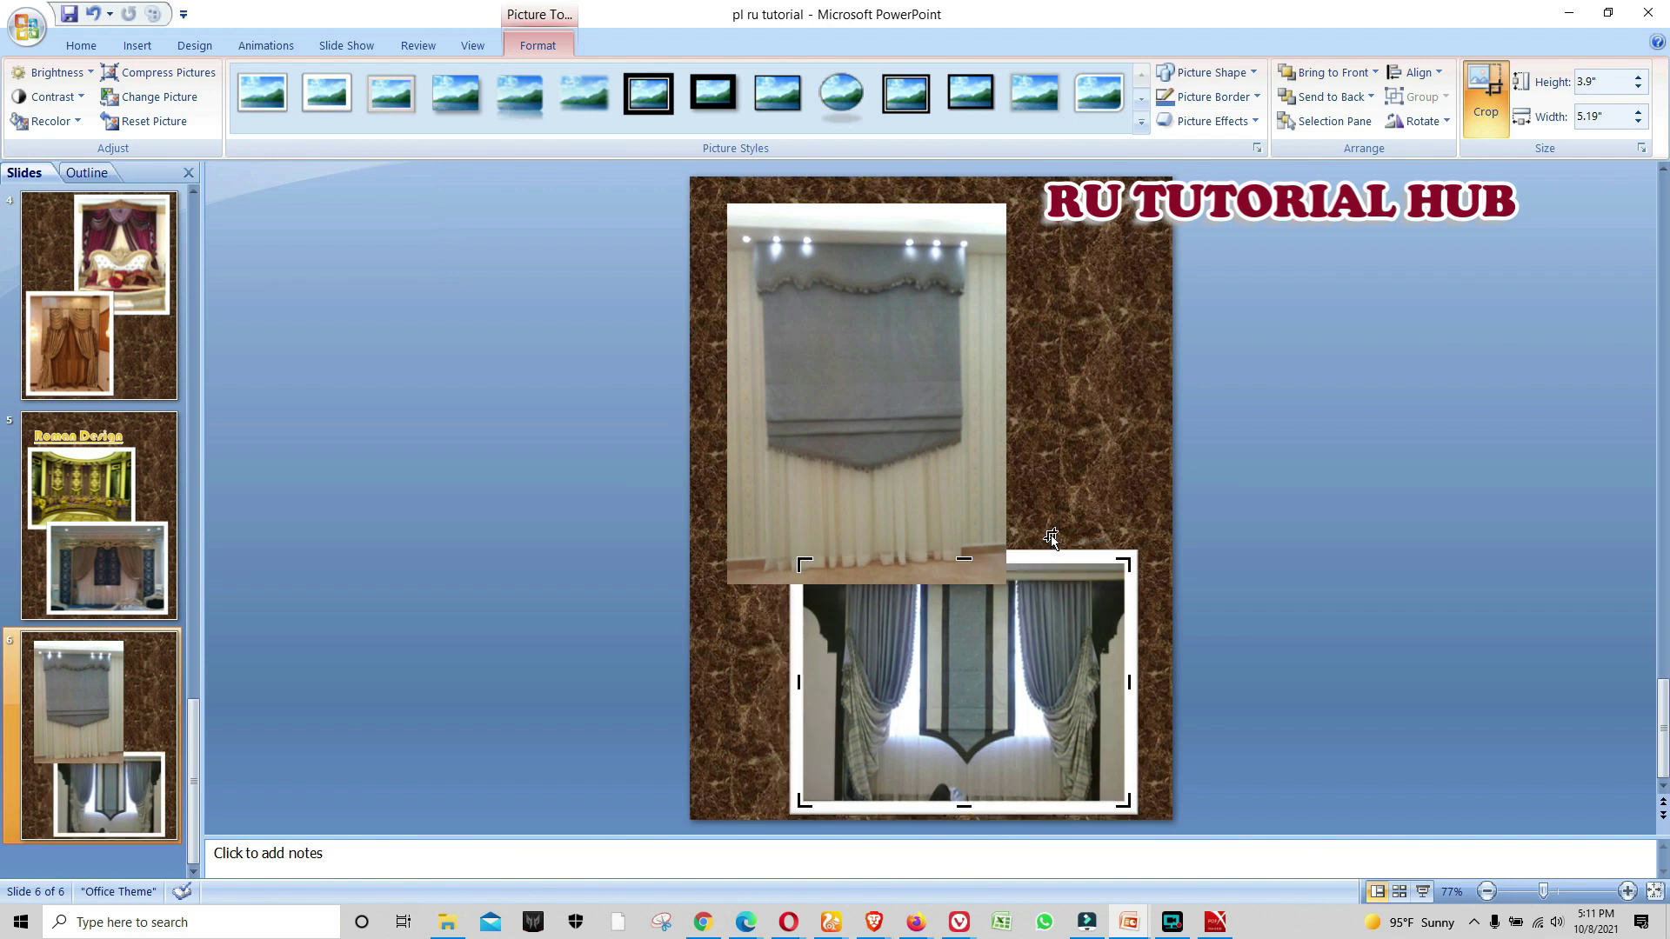
{"action": "left_click_drag", "start_coordinate": [1029, 618], "coordinate": [1025, 591]}
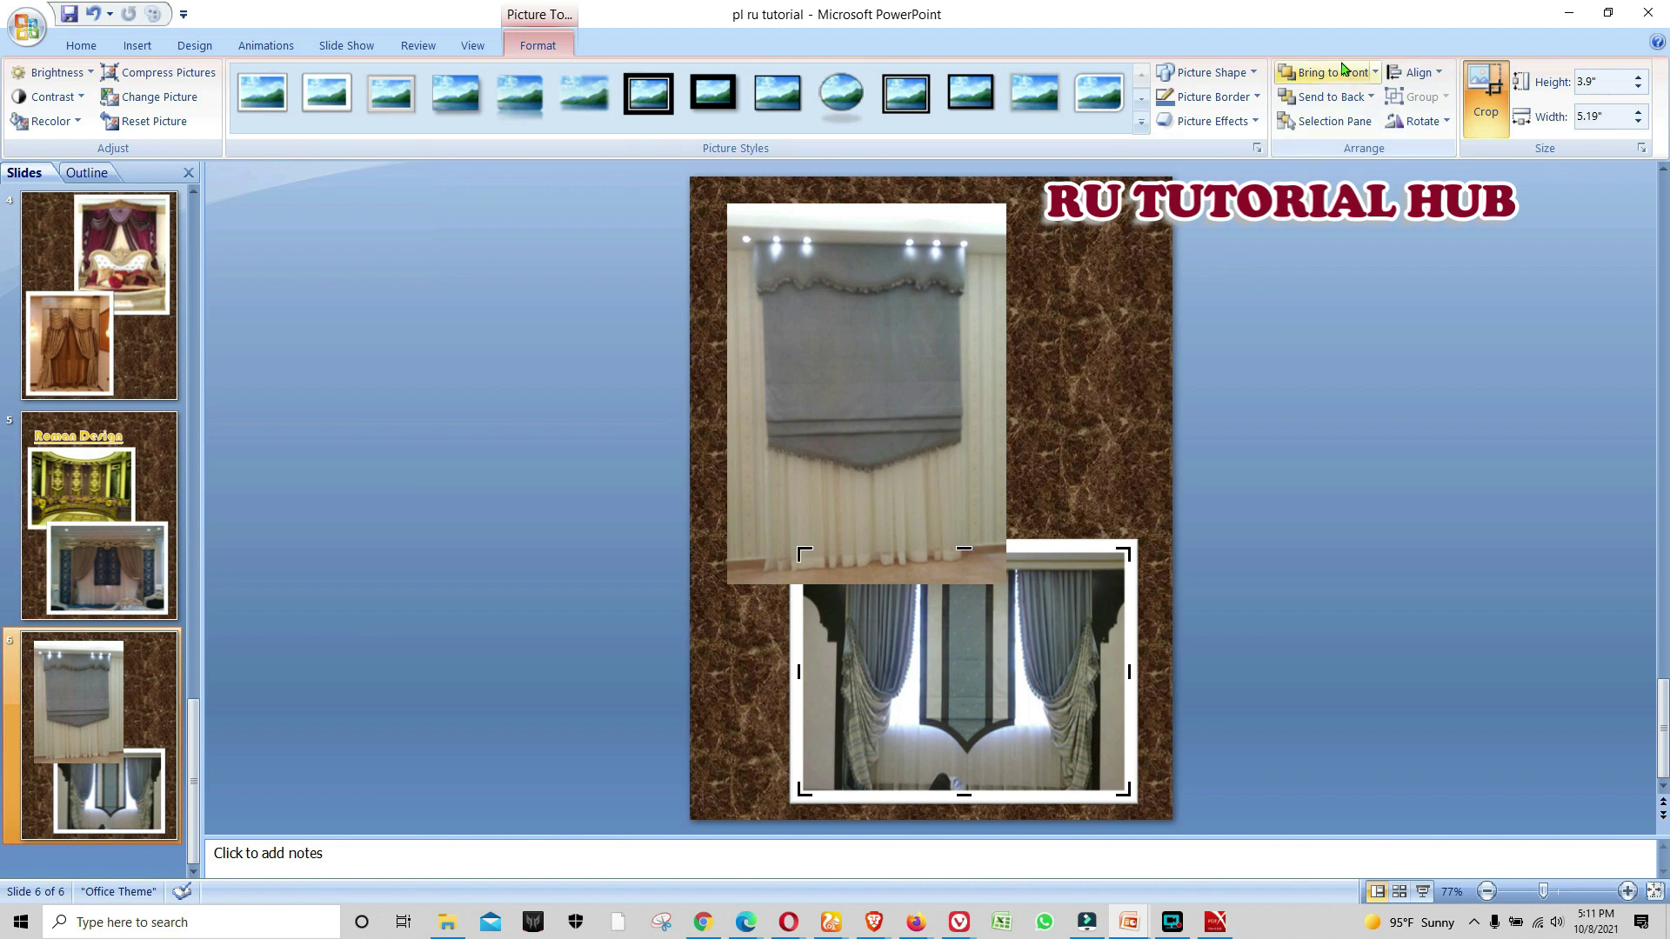
Bring the curtain photo to front, white-frame the blind photo, and return to slide 1
{"action": "left_click", "coordinate": [1316, 82]}
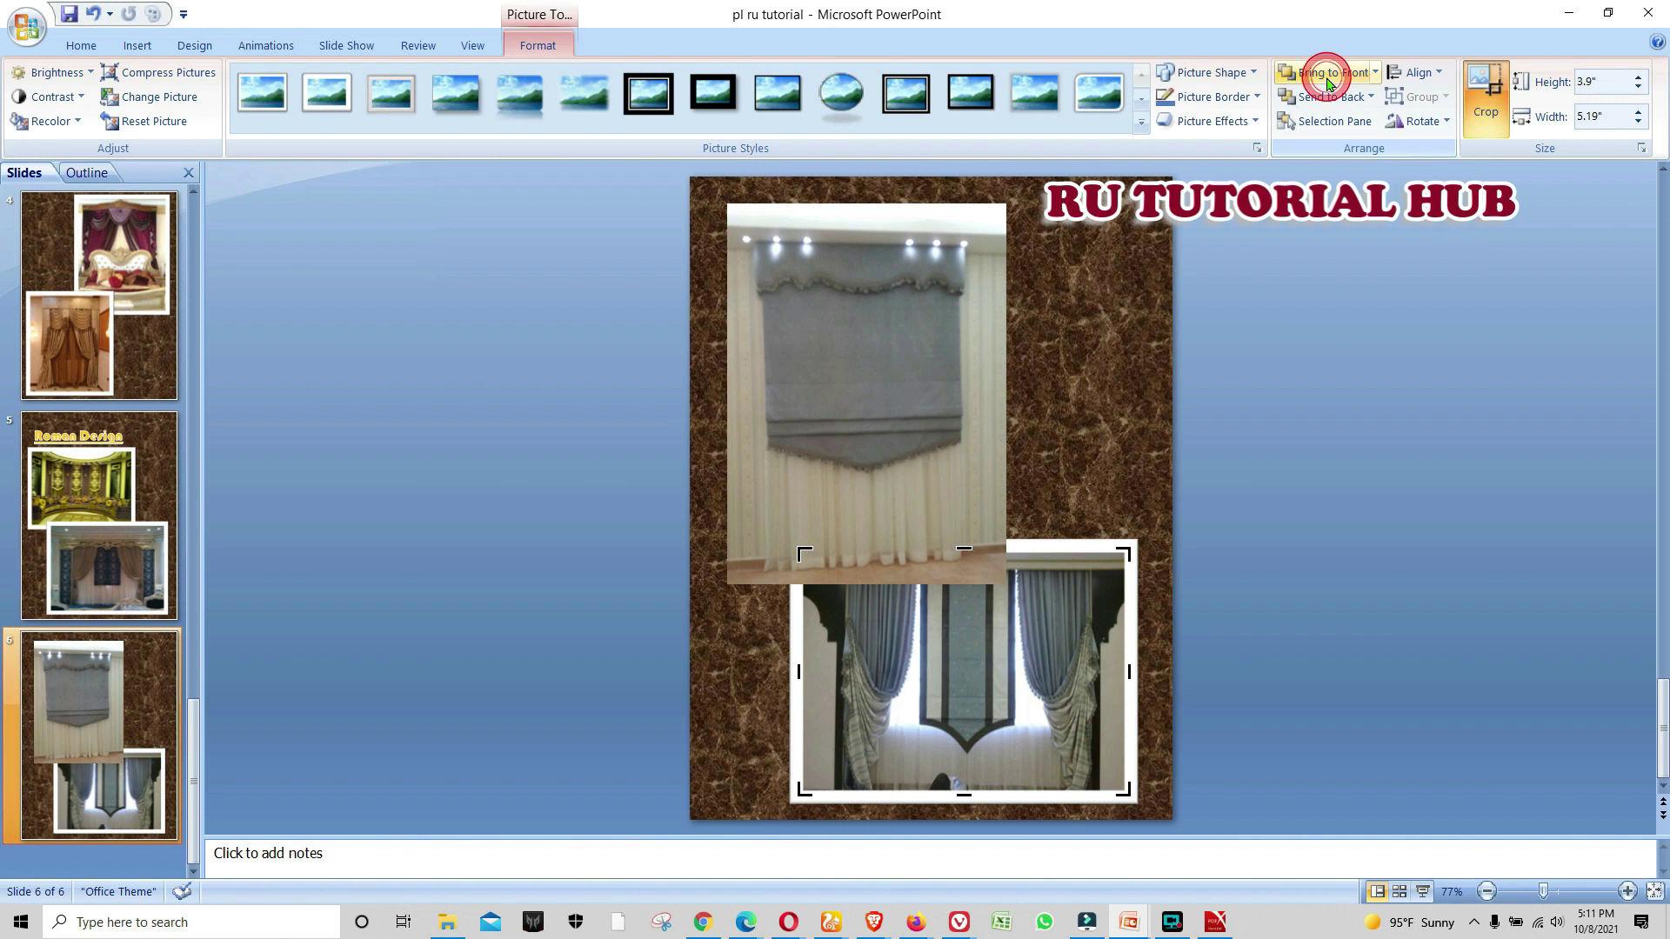
{"action": "left_click", "coordinate": [914, 388]}
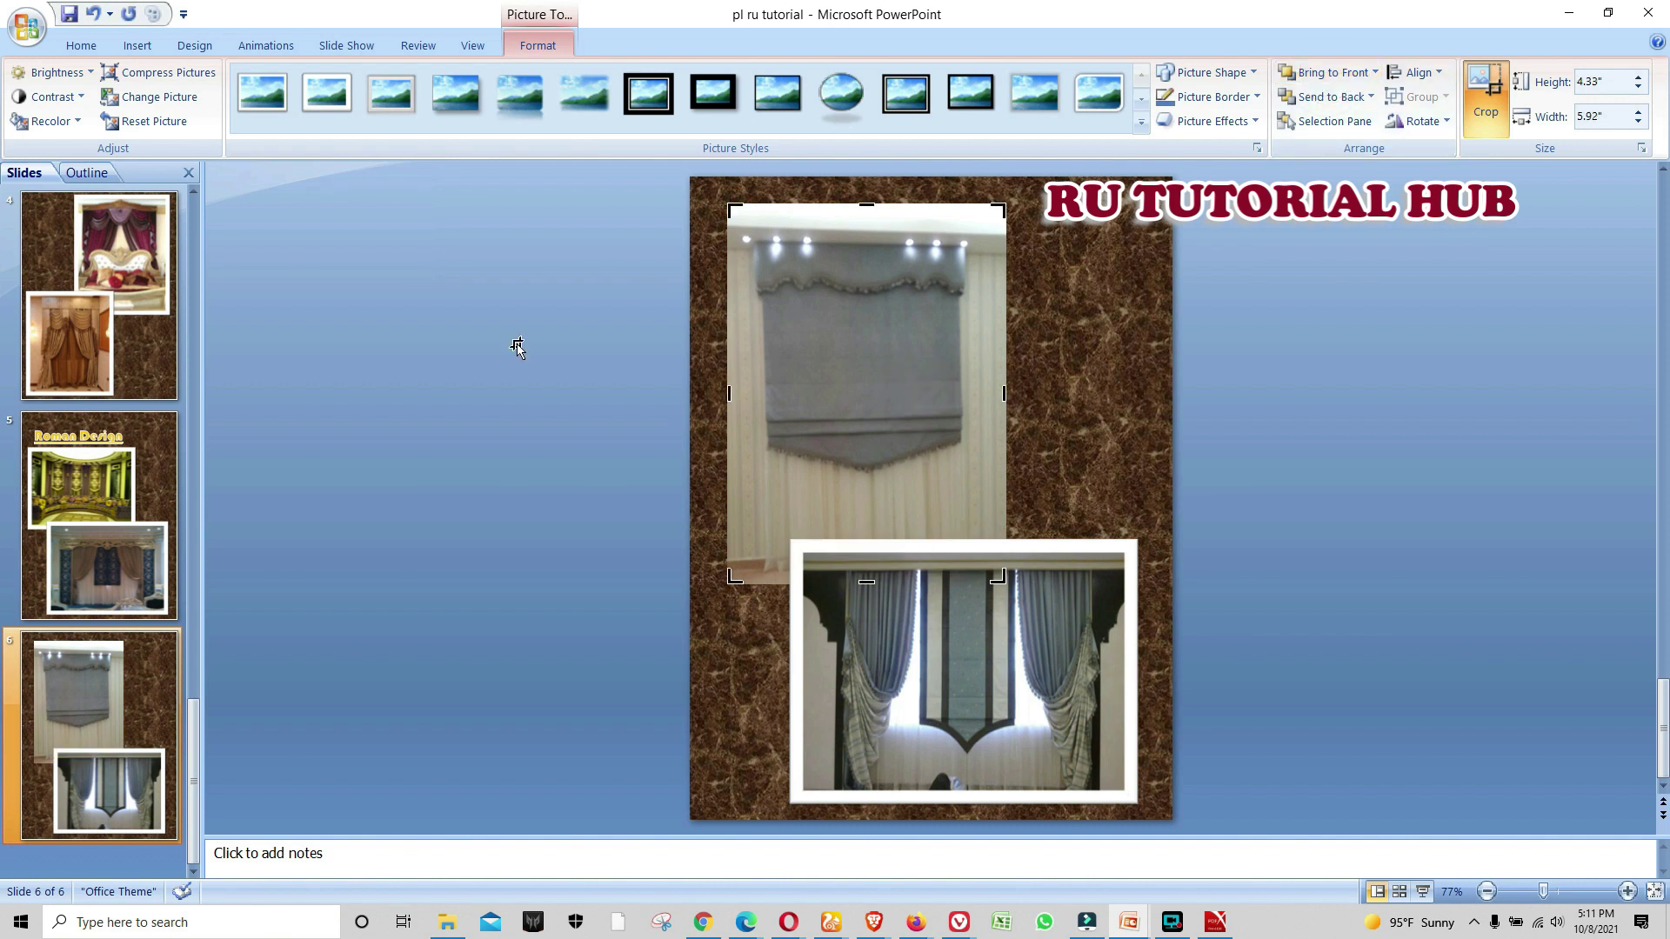
{"action": "left_click", "coordinate": [339, 89]}
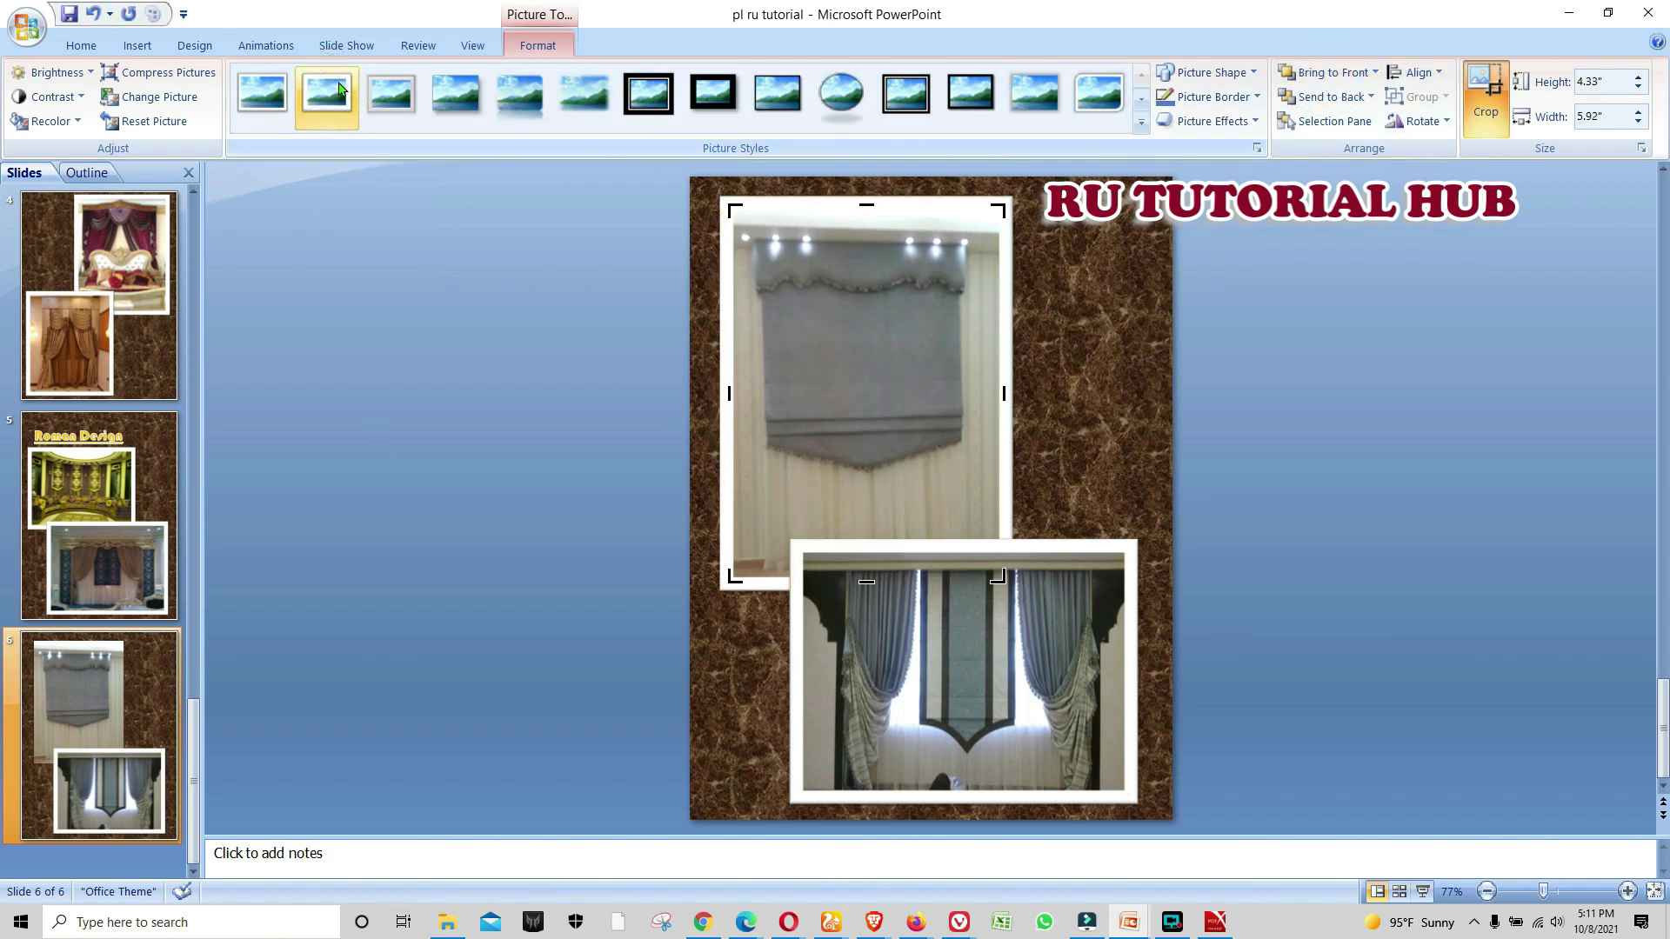
{"action": "left_click", "coordinate": [1078, 379]}
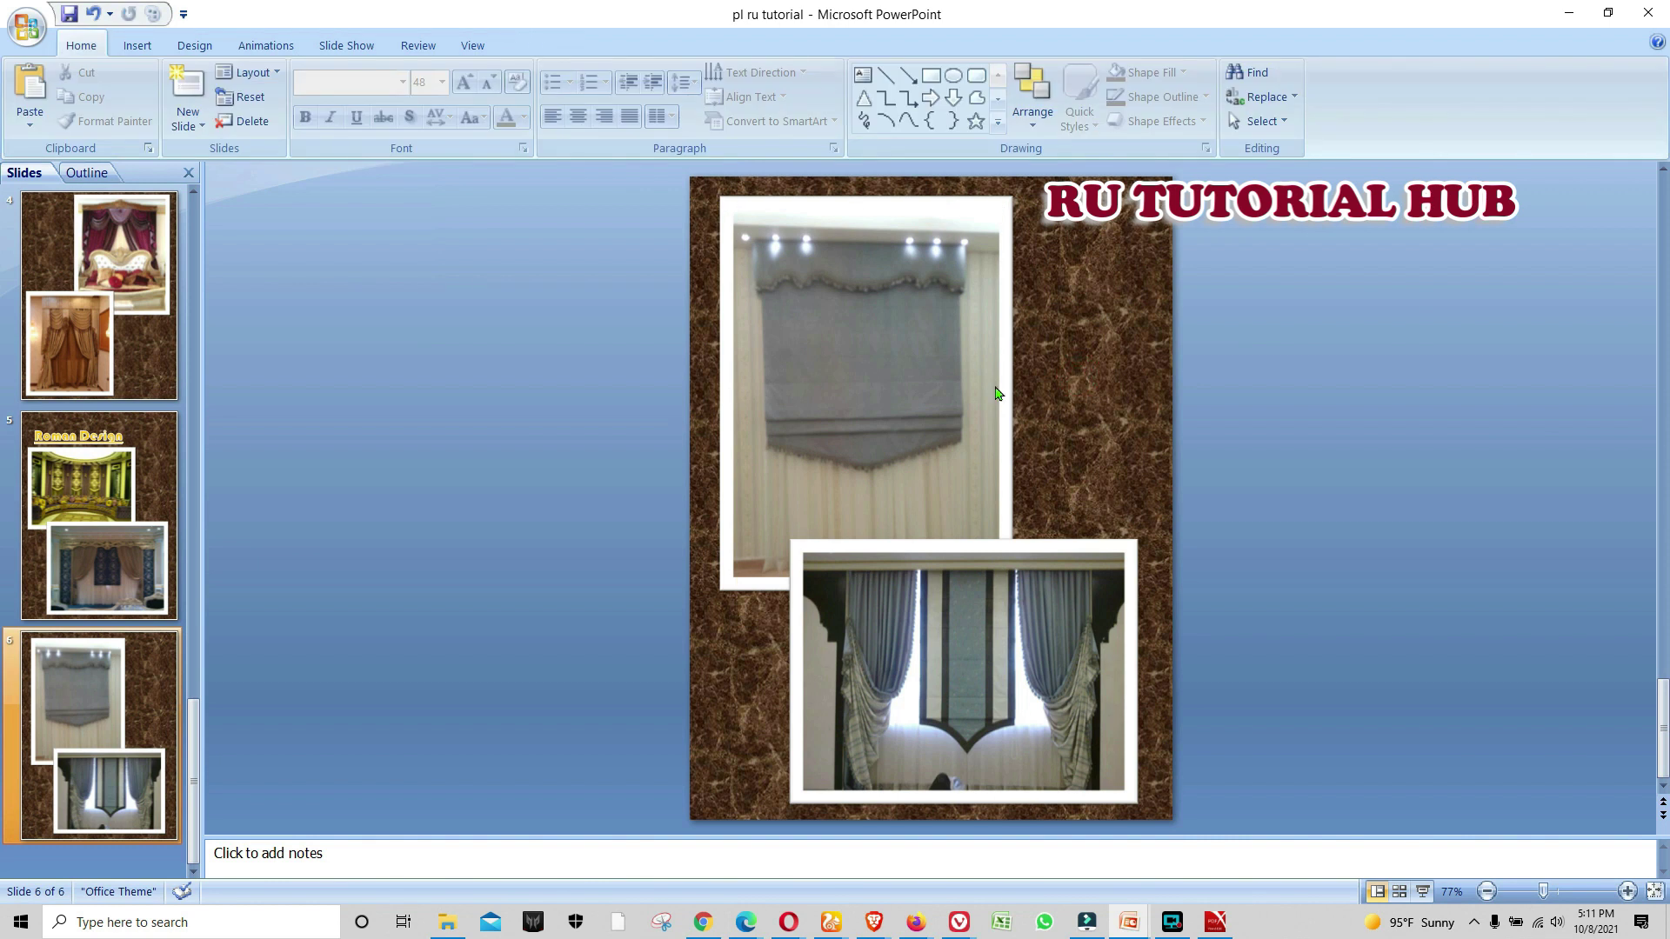
{"action": "scroll", "coordinate": [102, 607], "scroll_direction": "up", "scroll_amount": 5}
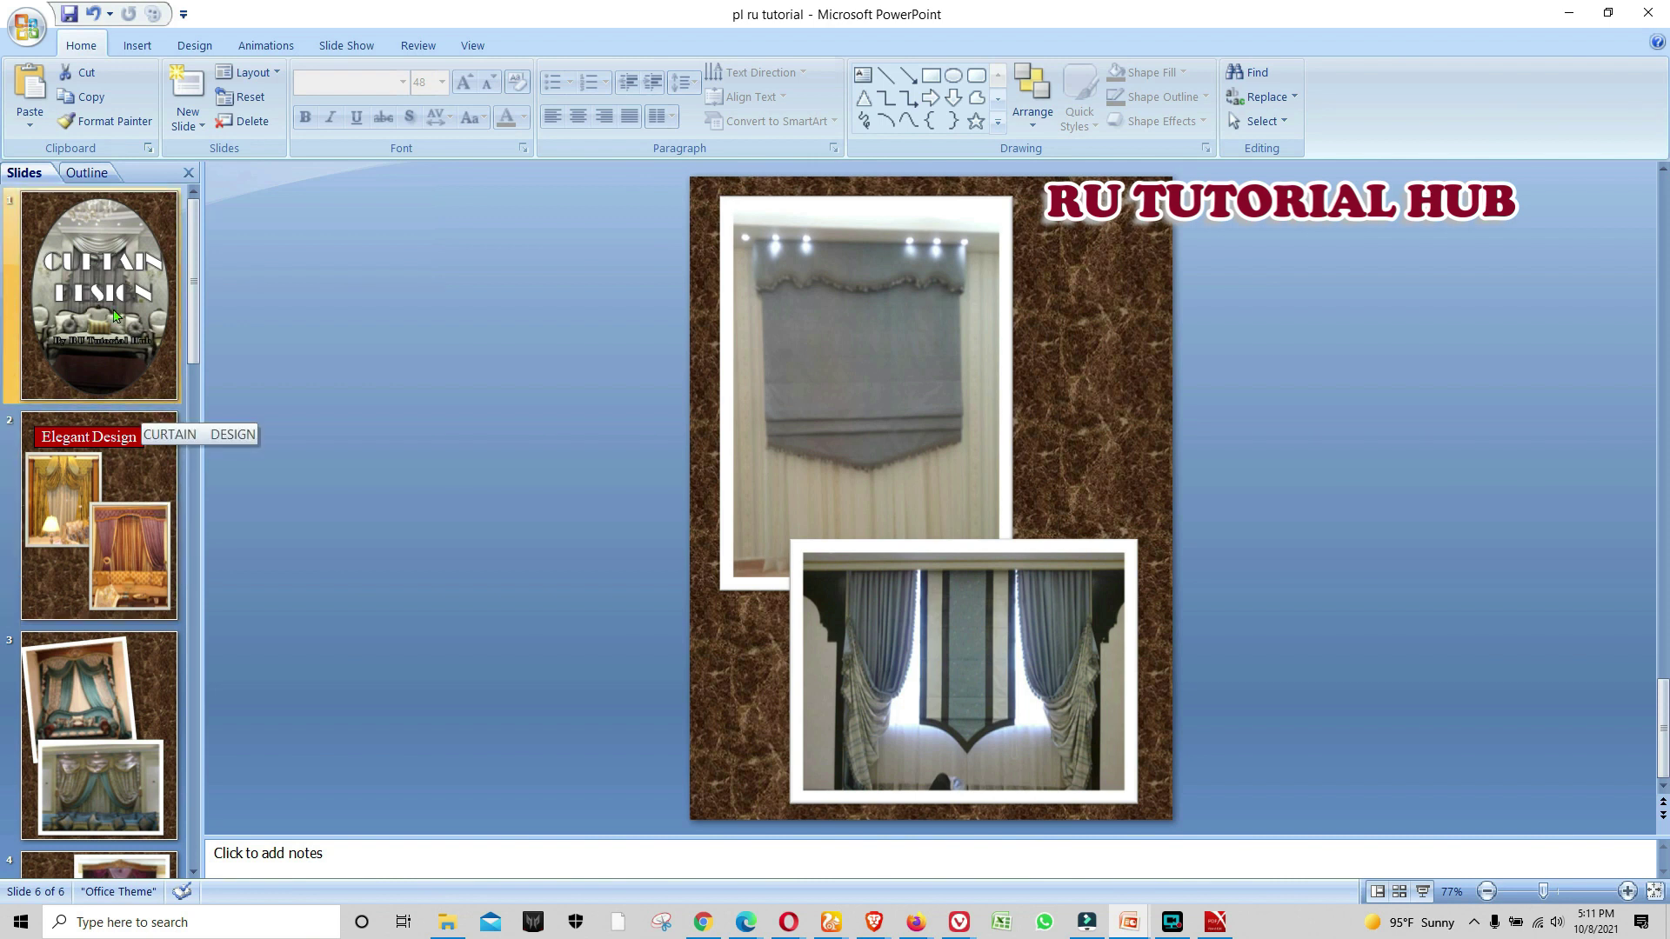
{"action": "left_click", "coordinate": [110, 304]}
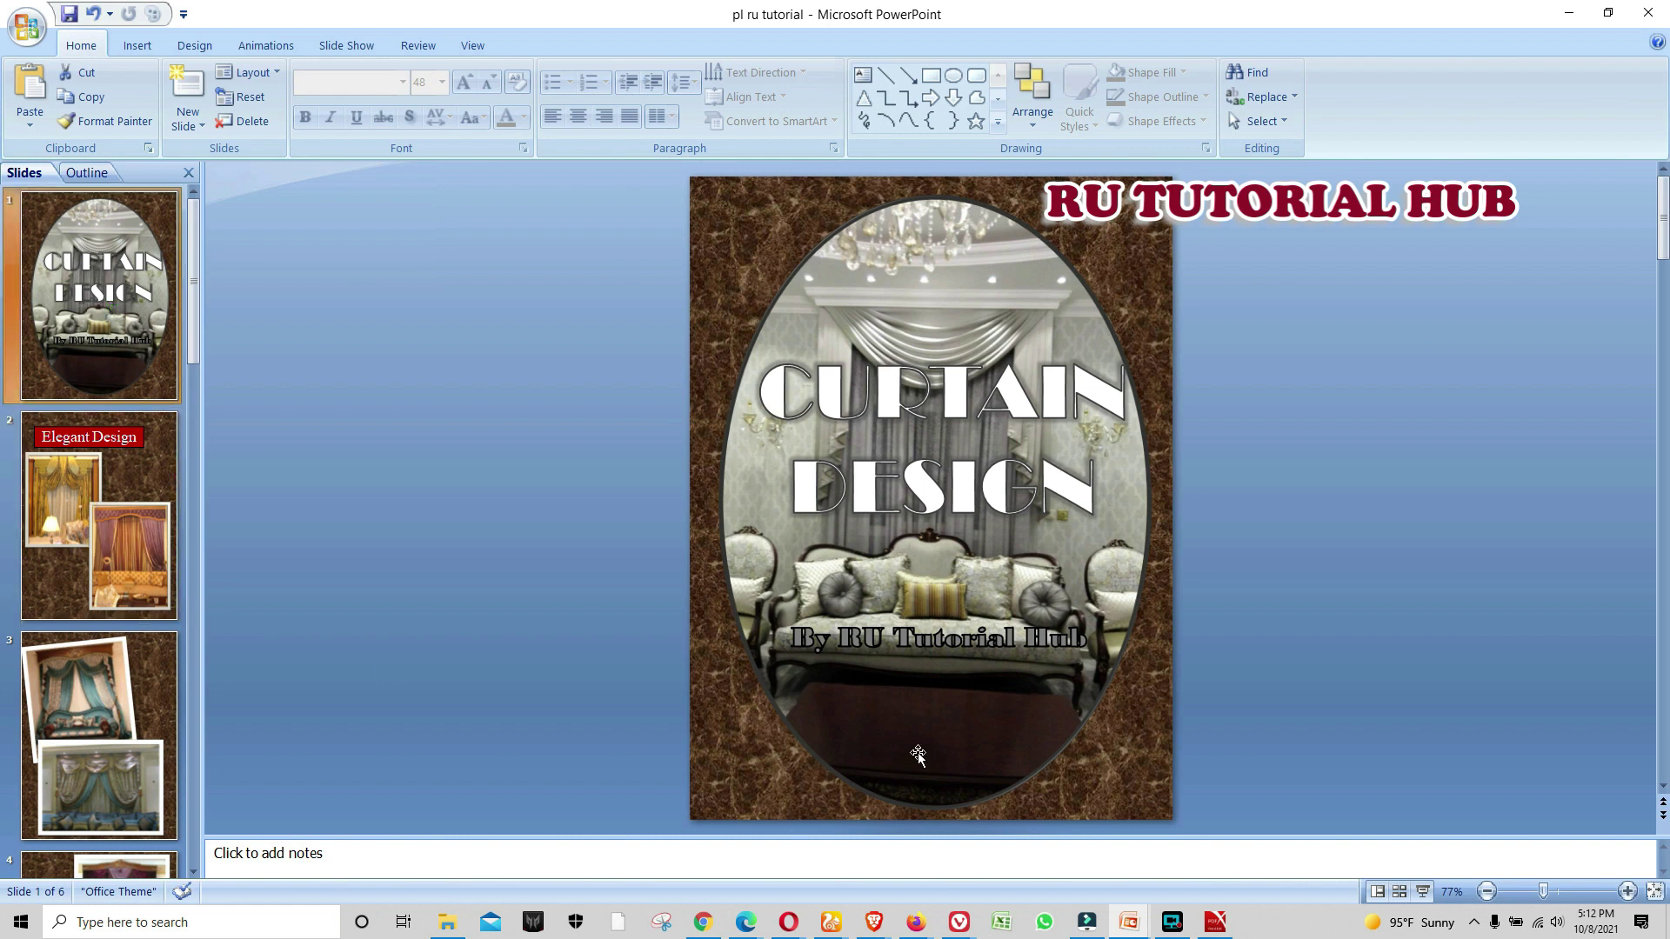
Save As 'pl ru tutorial' in Documents, confirming replacement of the existing file
{"action": "scroll", "coordinate": [80, 586], "scroll_direction": "down", "scroll_amount": 3}
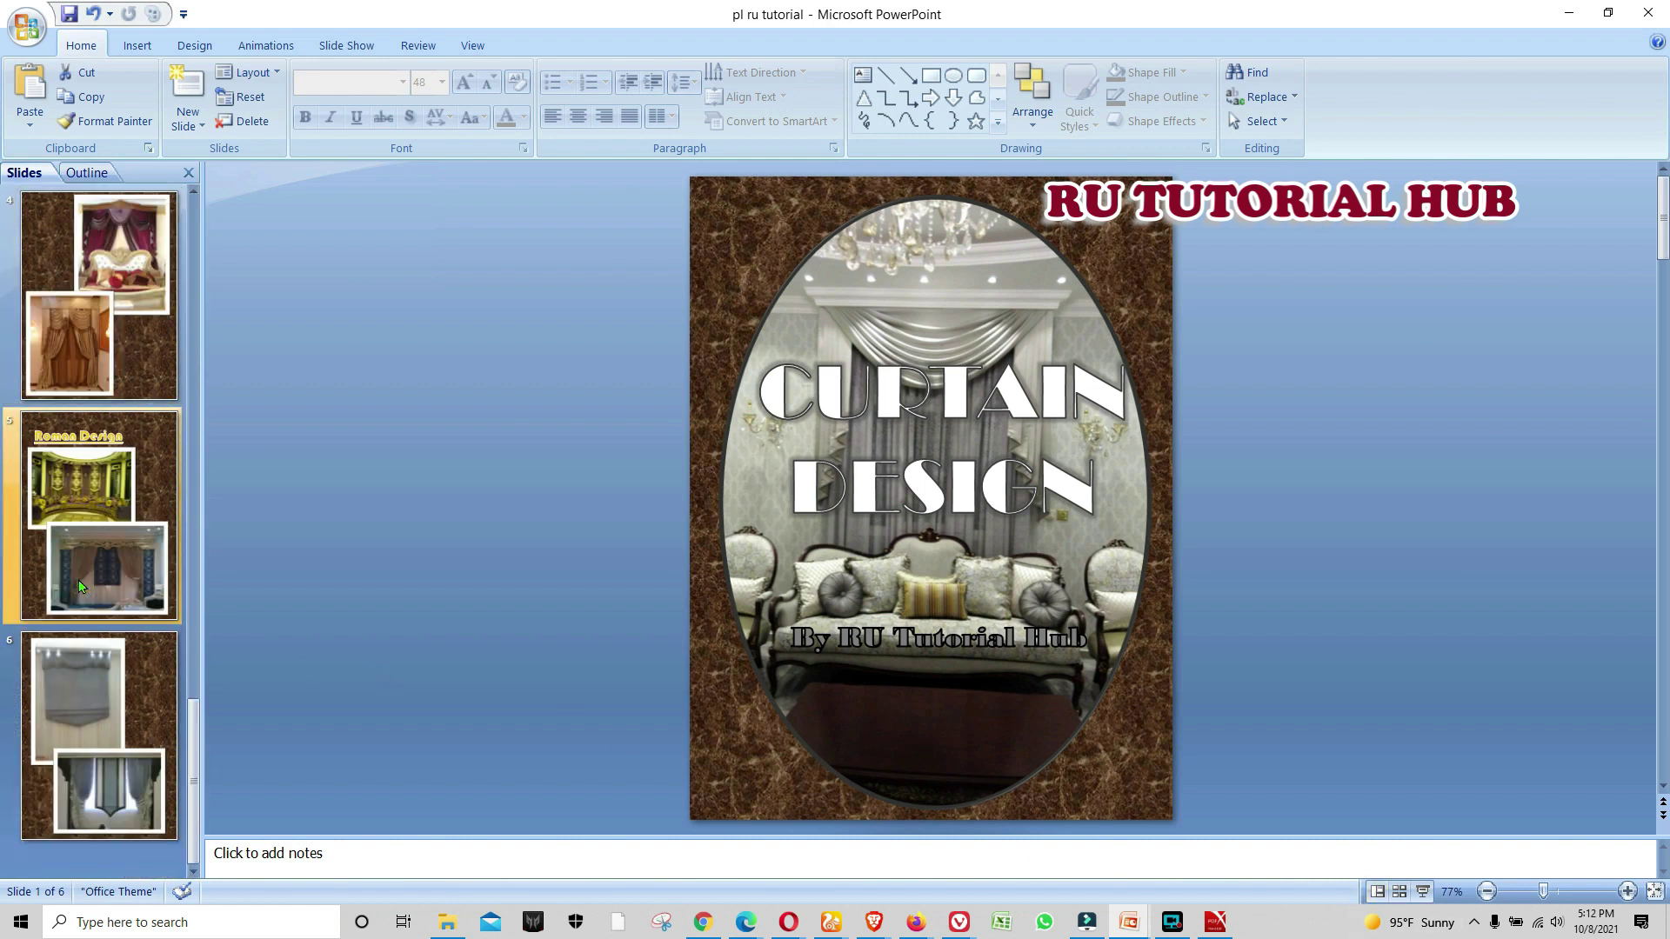
{"action": "scroll", "coordinate": [78, 586], "scroll_direction": "up", "scroll_amount": 3}
{"action": "scroll", "coordinate": [78, 585], "scroll_direction": "down", "scroll_amount": 2}
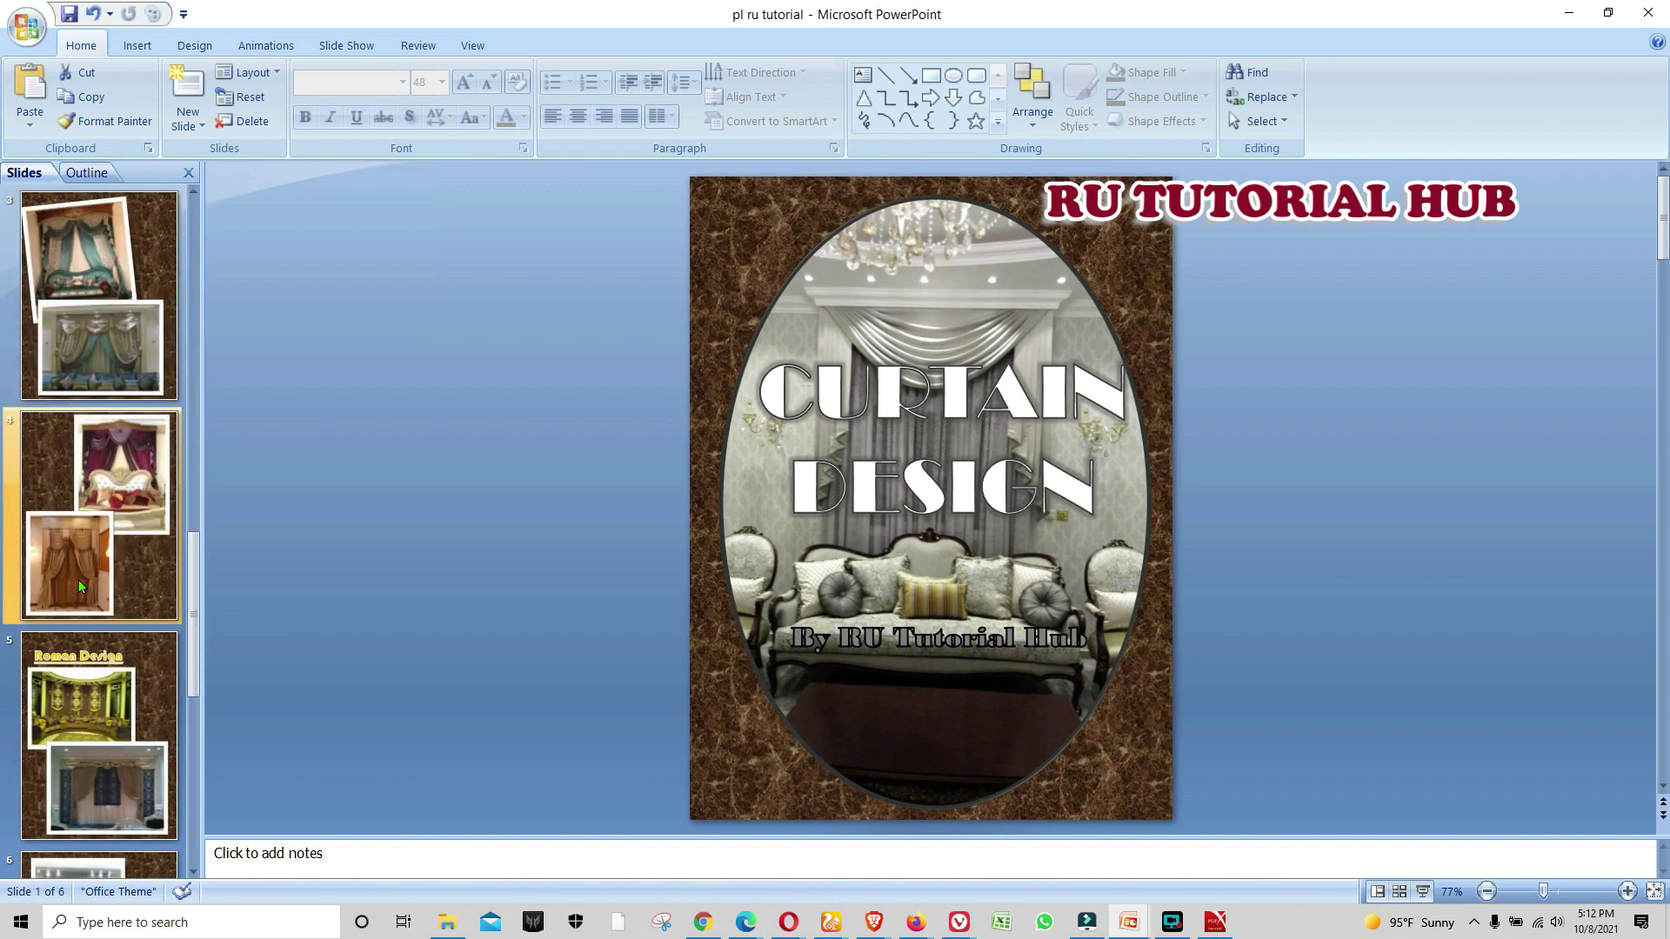
{"action": "scroll", "coordinate": [78, 585], "scroll_direction": "down", "scroll_amount": 1}
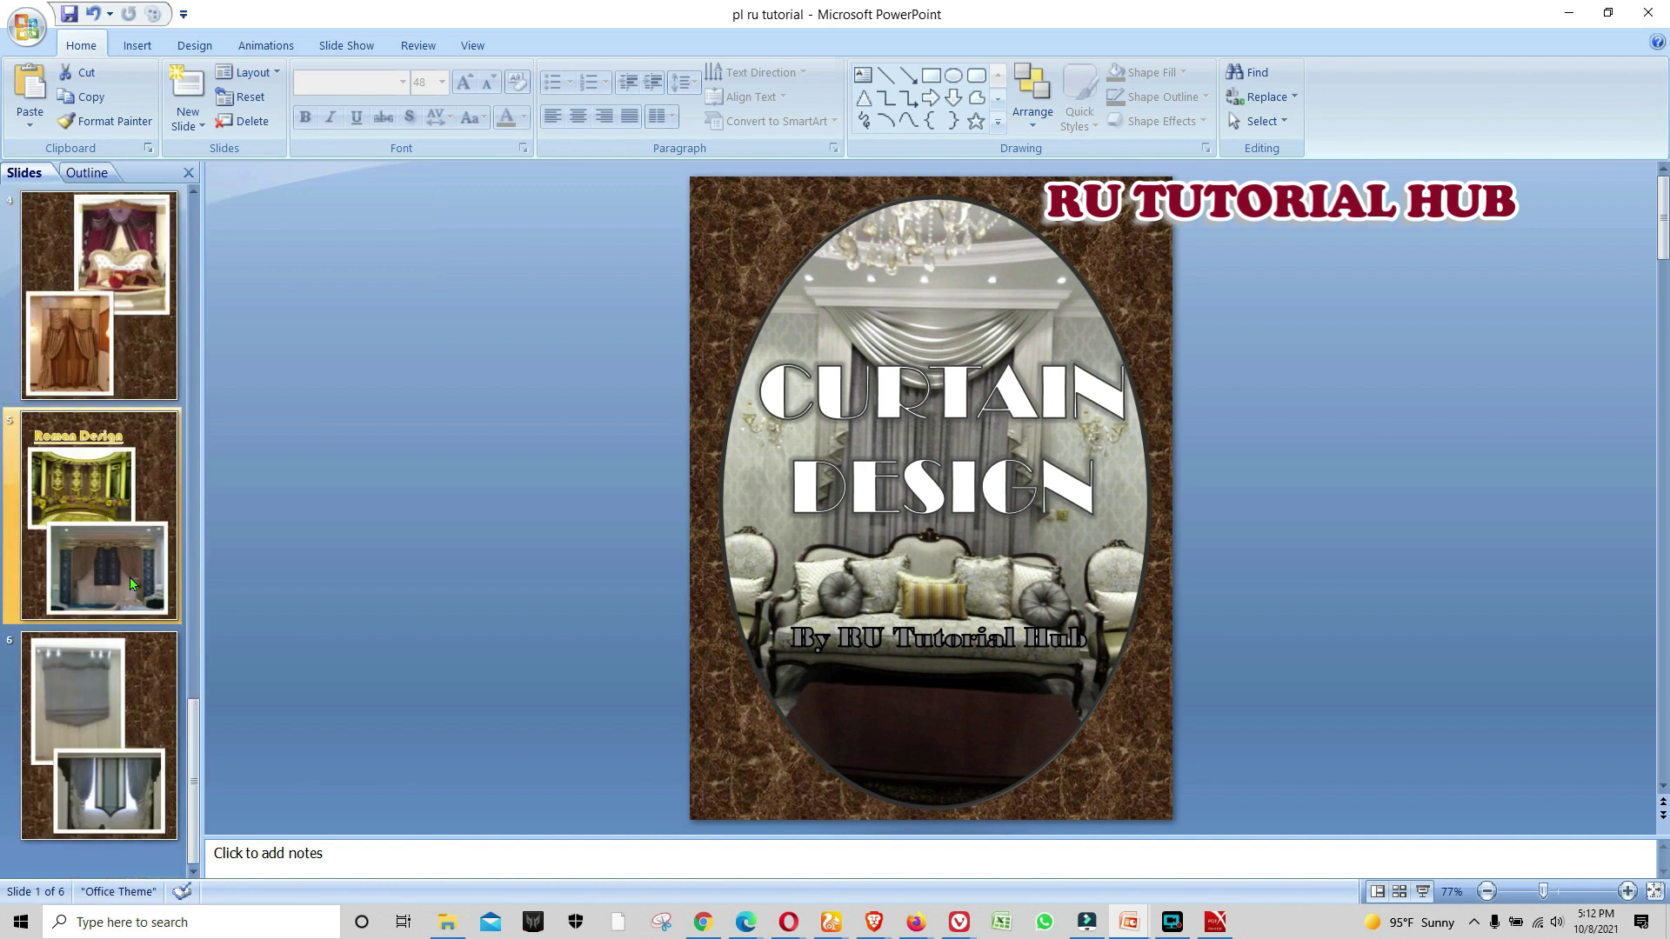
{"action": "left_click", "coordinate": [25, 29]}
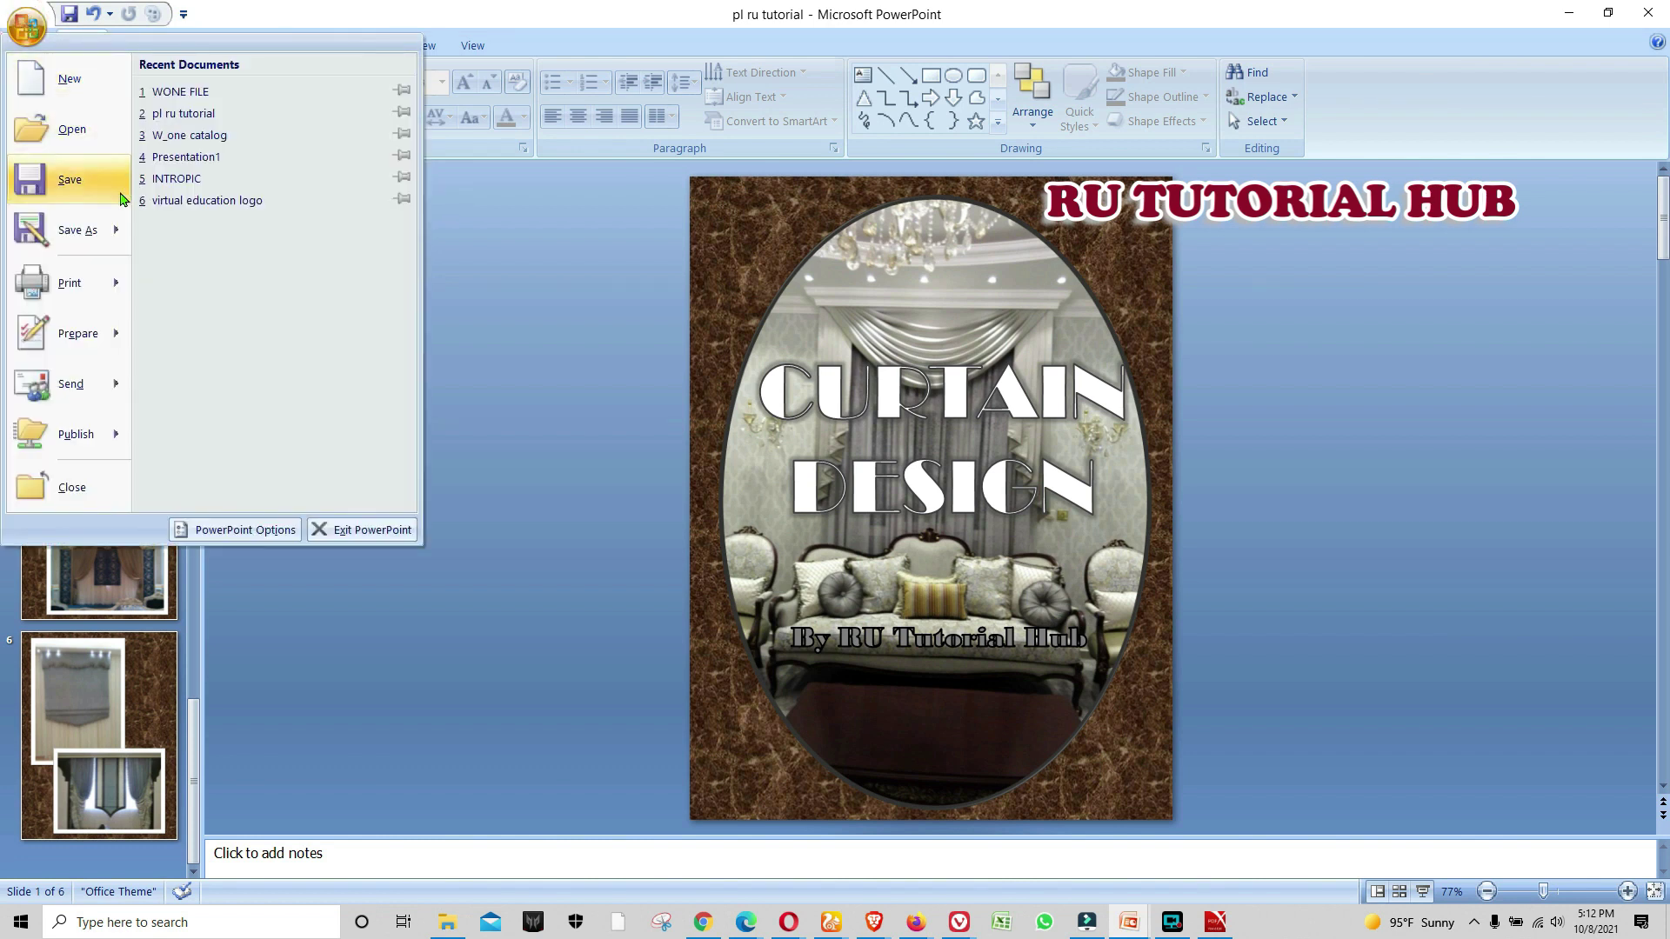
{"action": "left_click", "coordinate": [78, 231]}
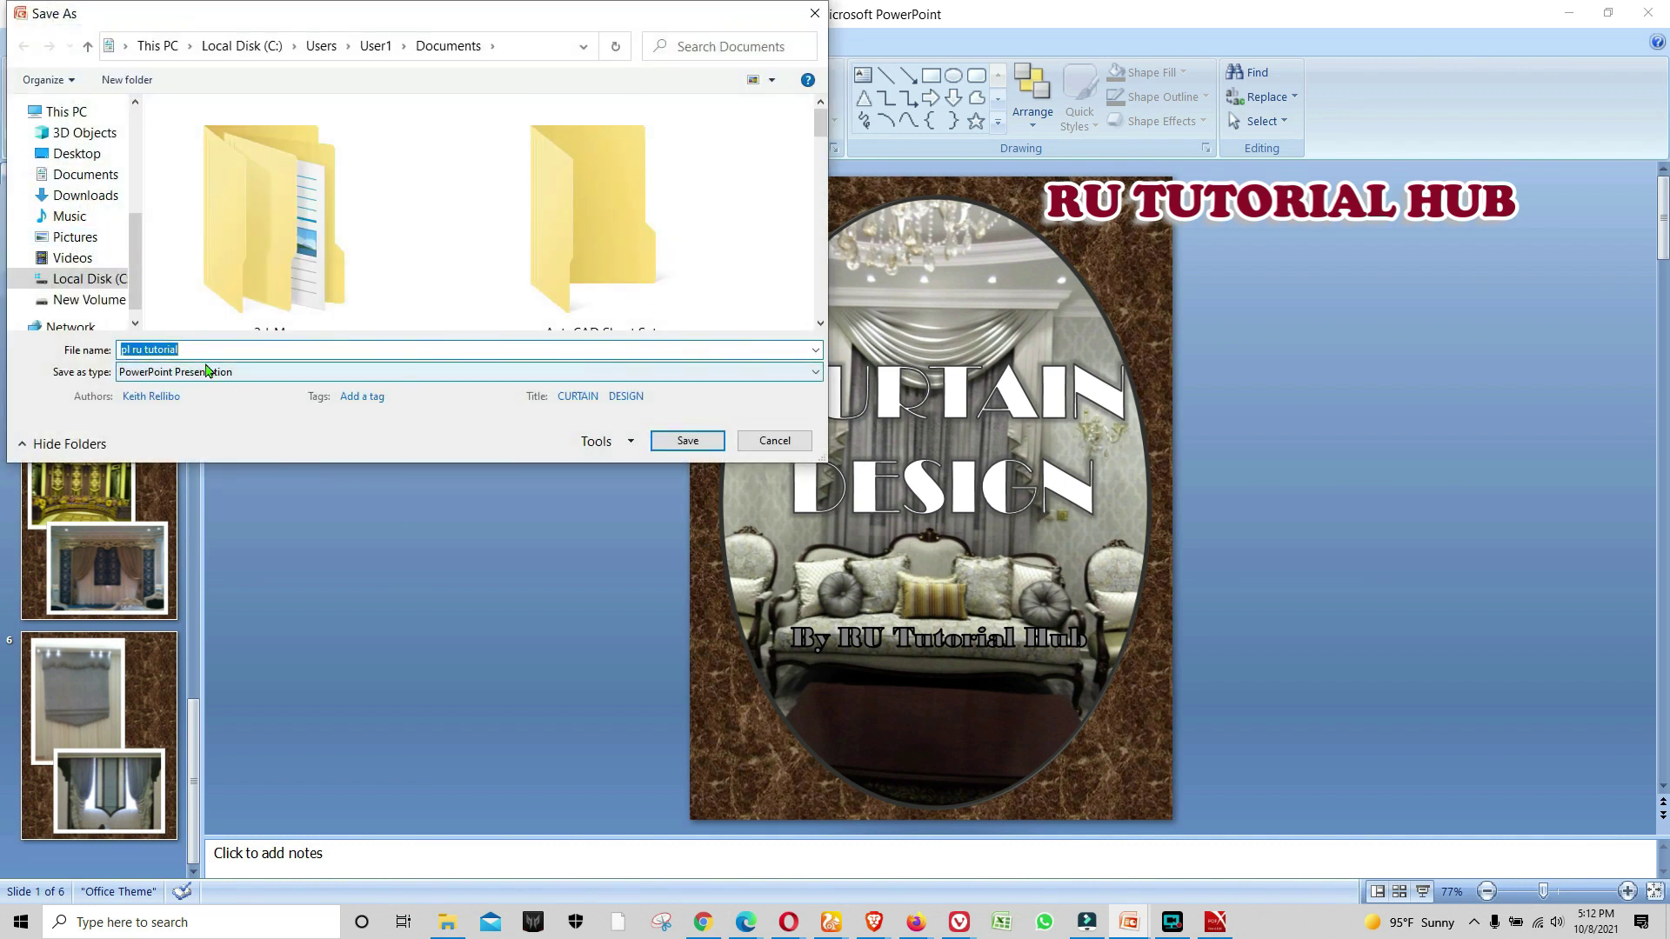
{"action": "left_click", "coordinate": [84, 174]}
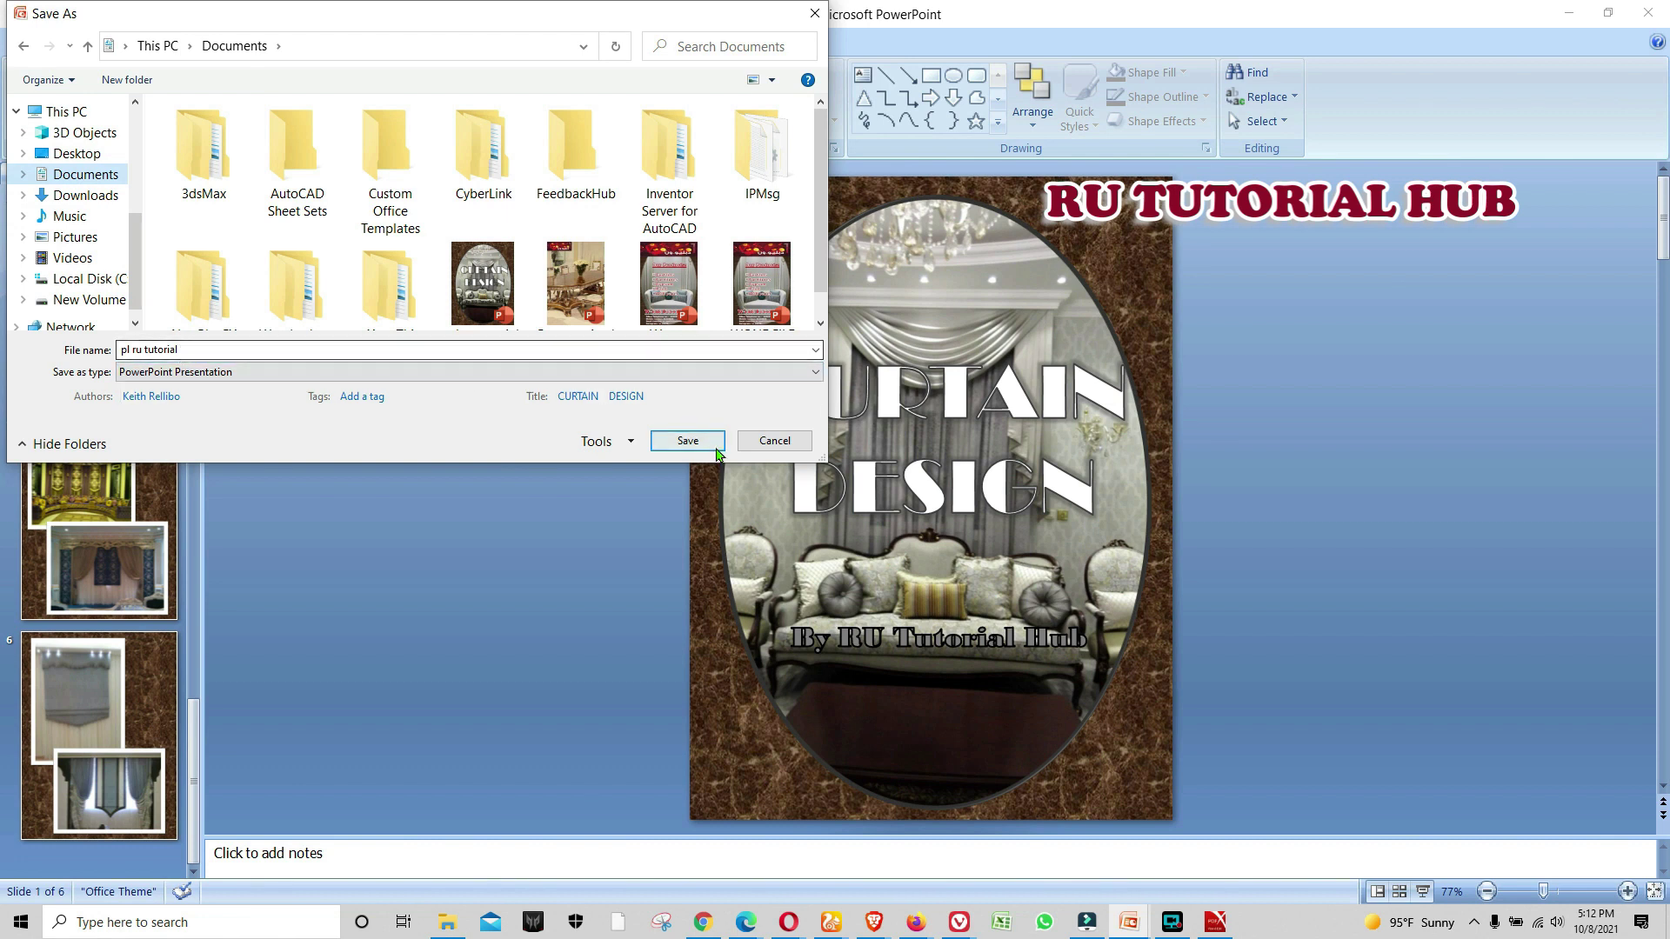
{"action": "left_click", "coordinate": [684, 441]}
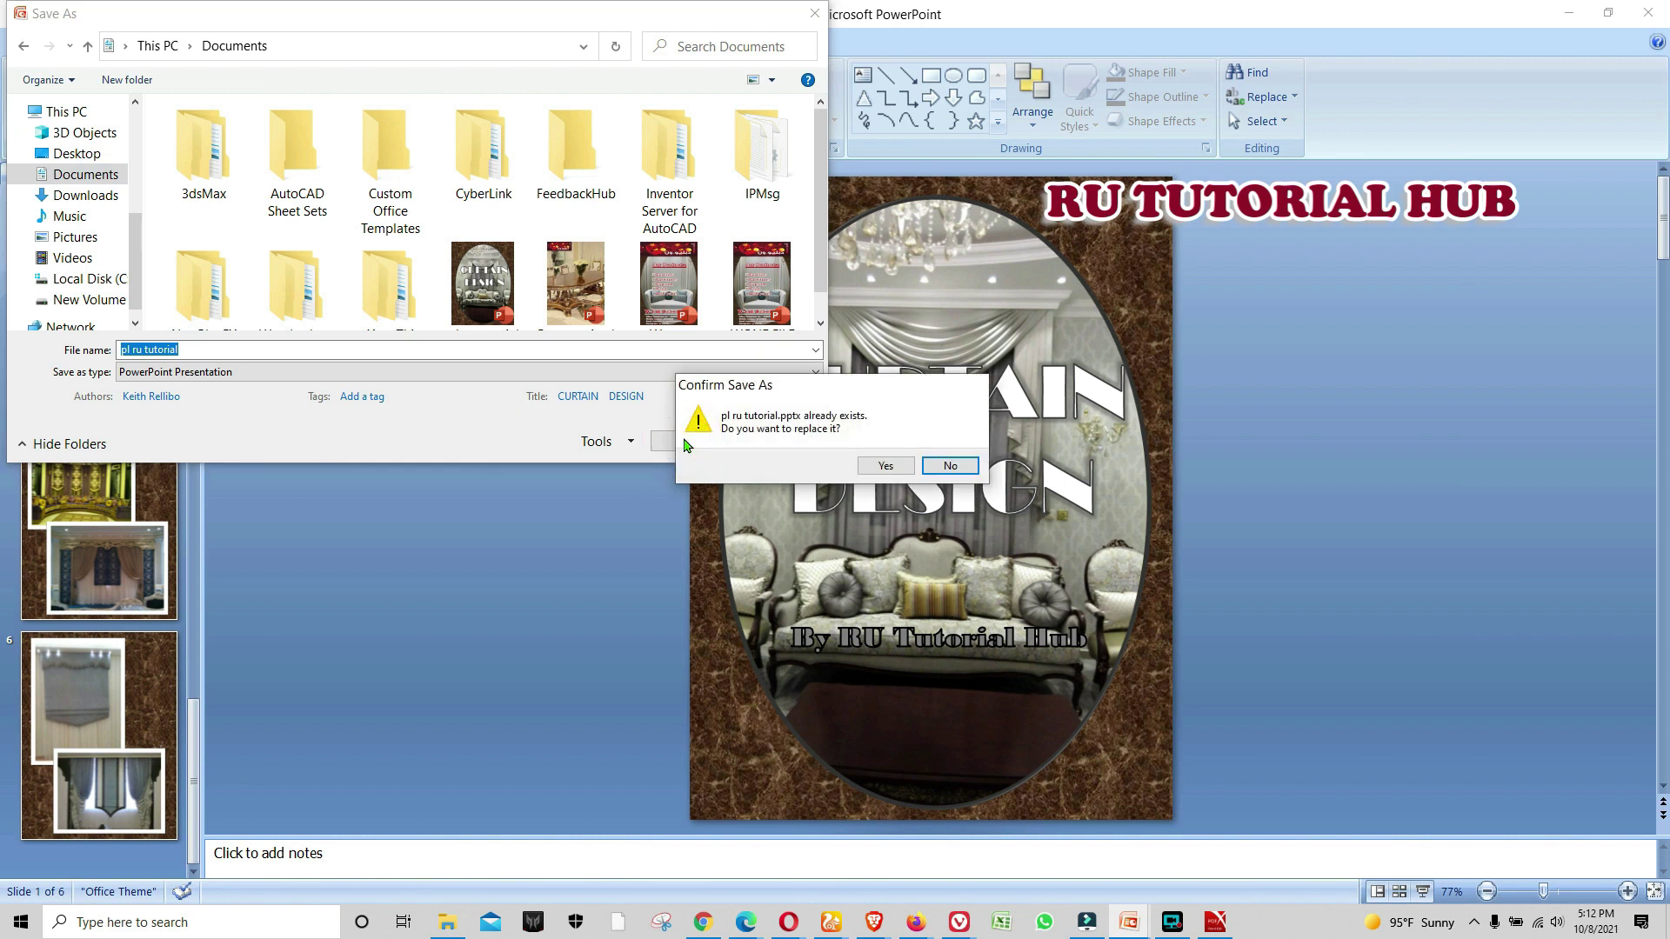
{"action": "left_click", "coordinate": [885, 466]}
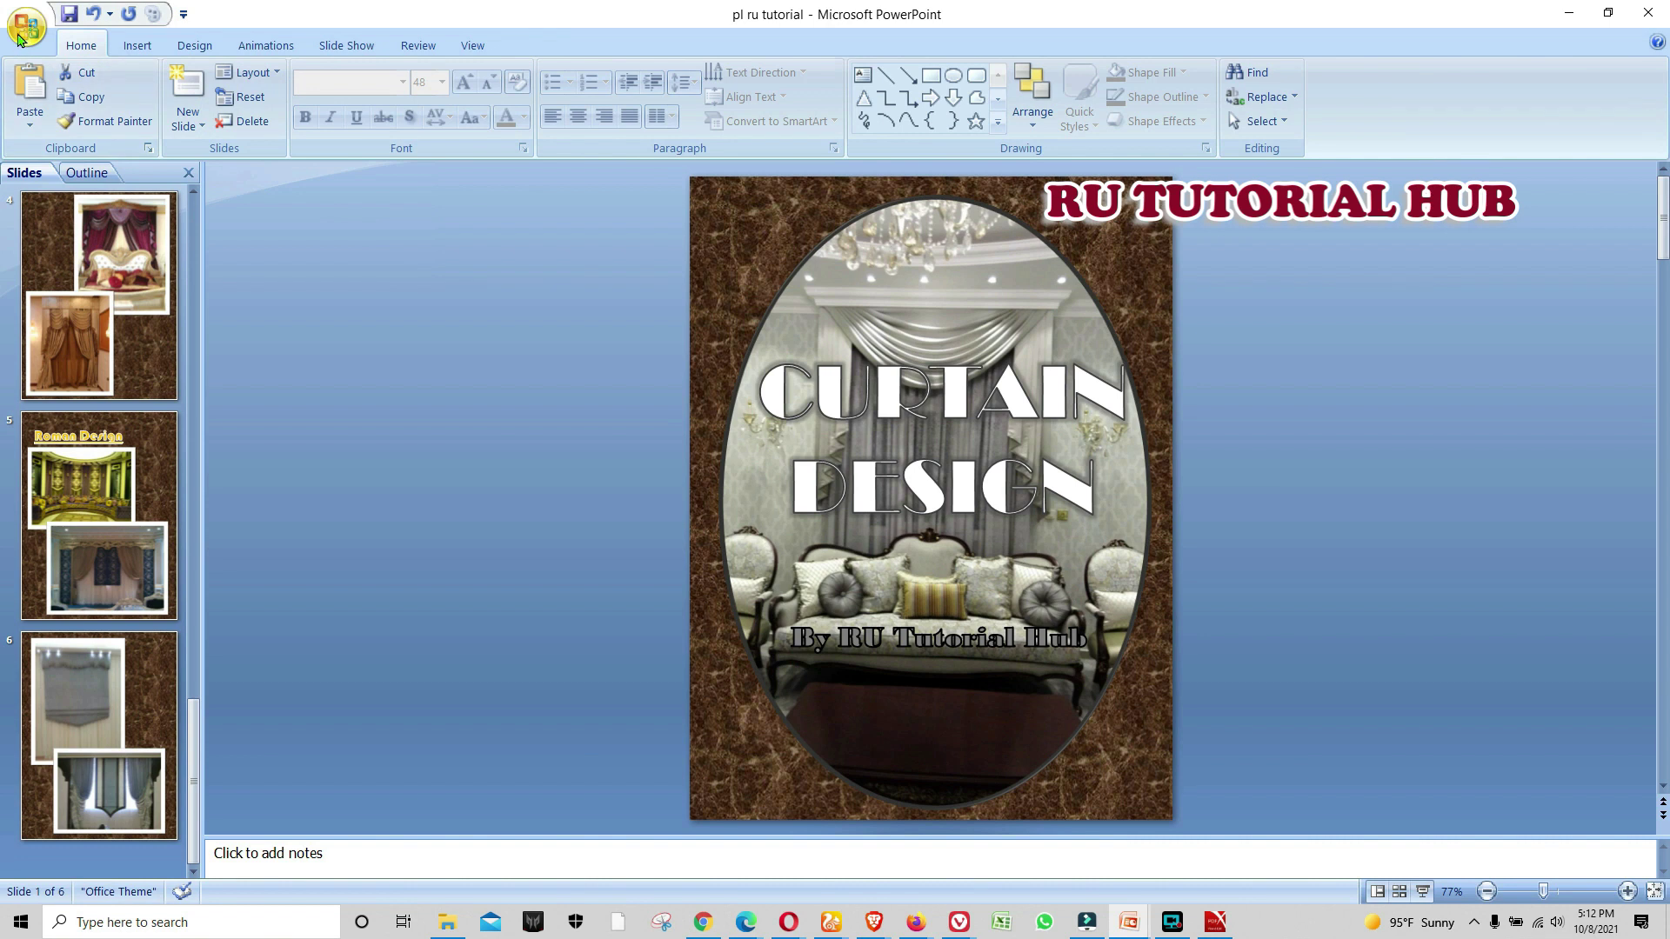
Publish the magazine as a PDF and open it with PDF X
{"action": "left_click", "coordinate": [24, 26]}
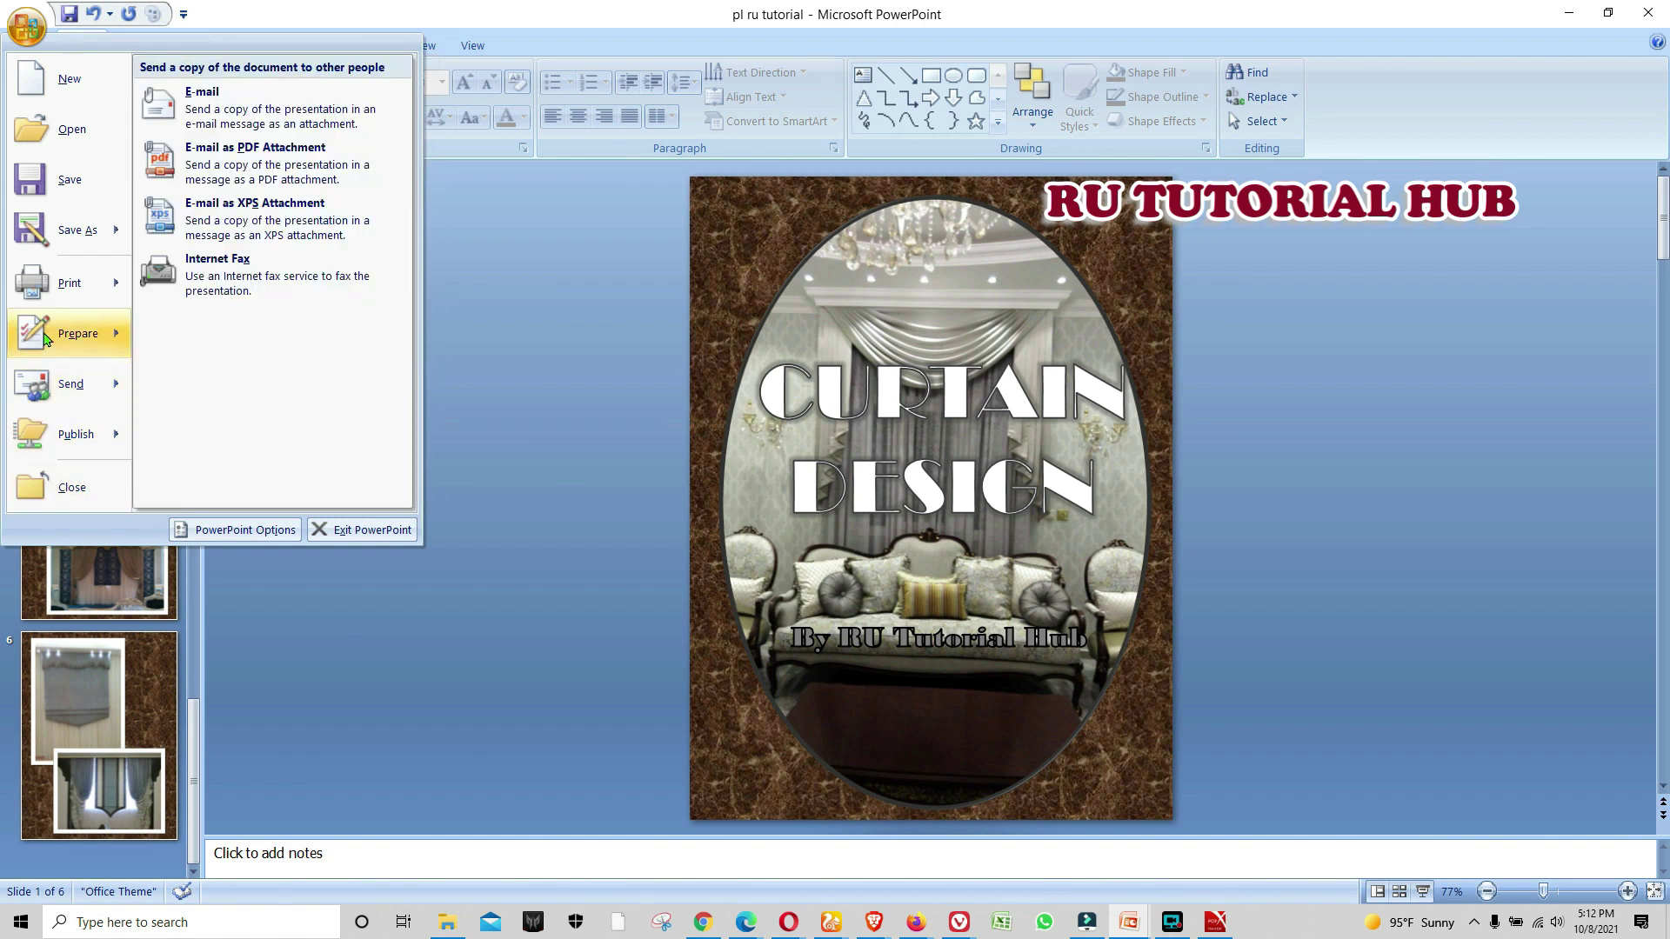
{"action": "mouse_move", "coordinate": [72, 230]}
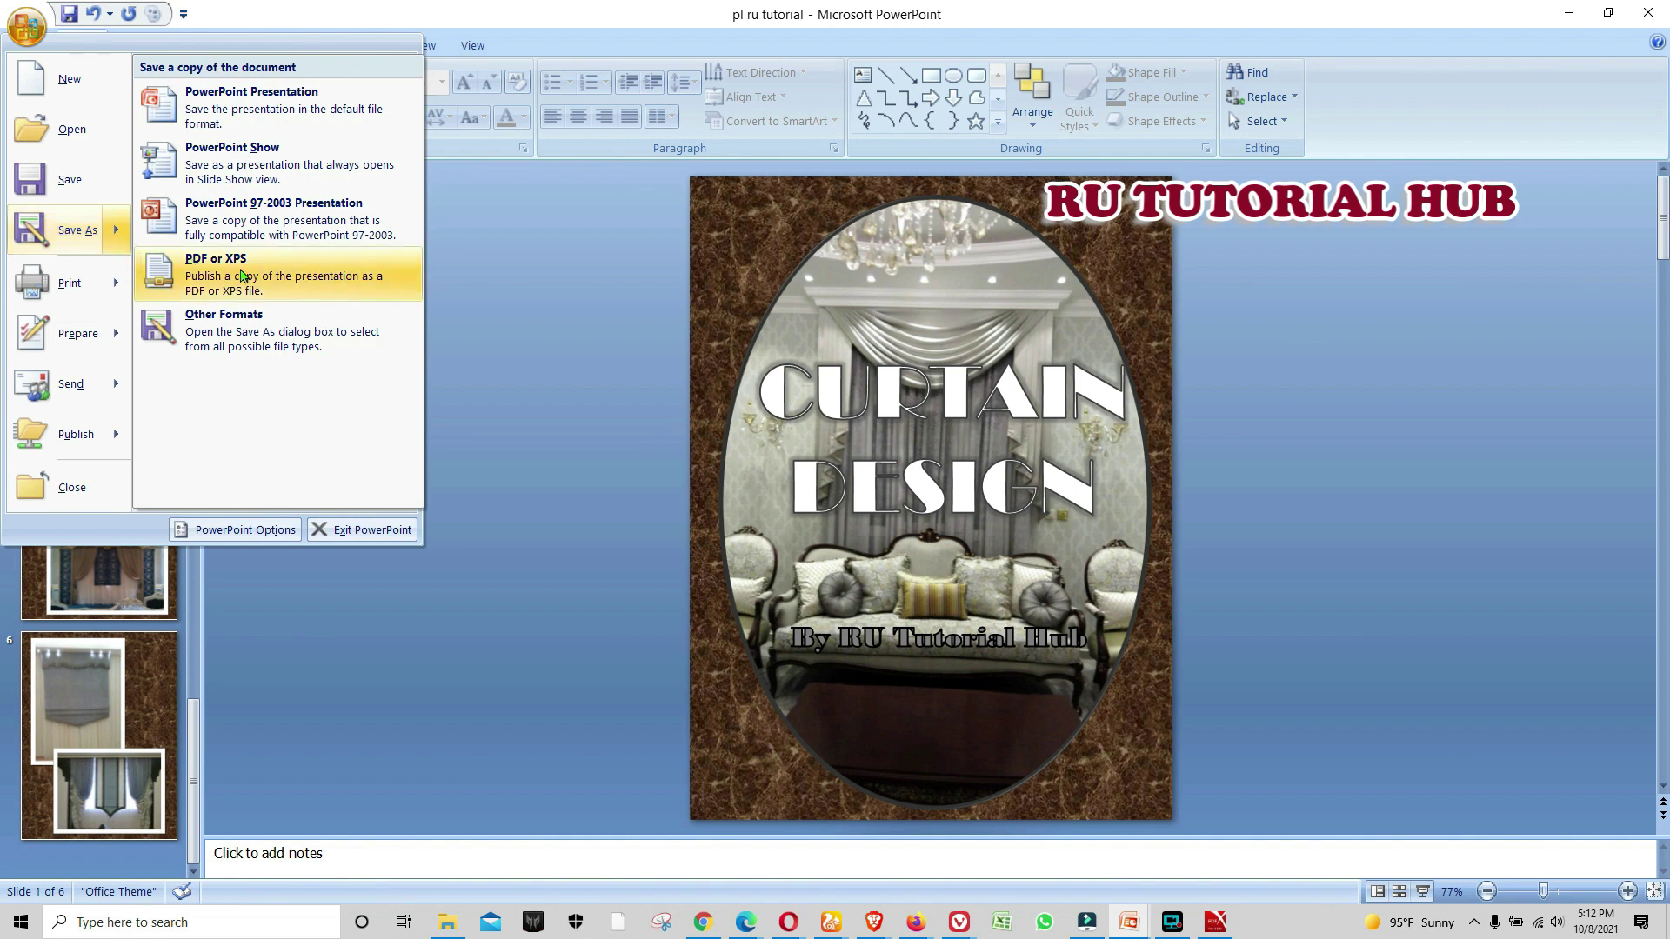
{"action": "left_click", "coordinate": [243, 277]}
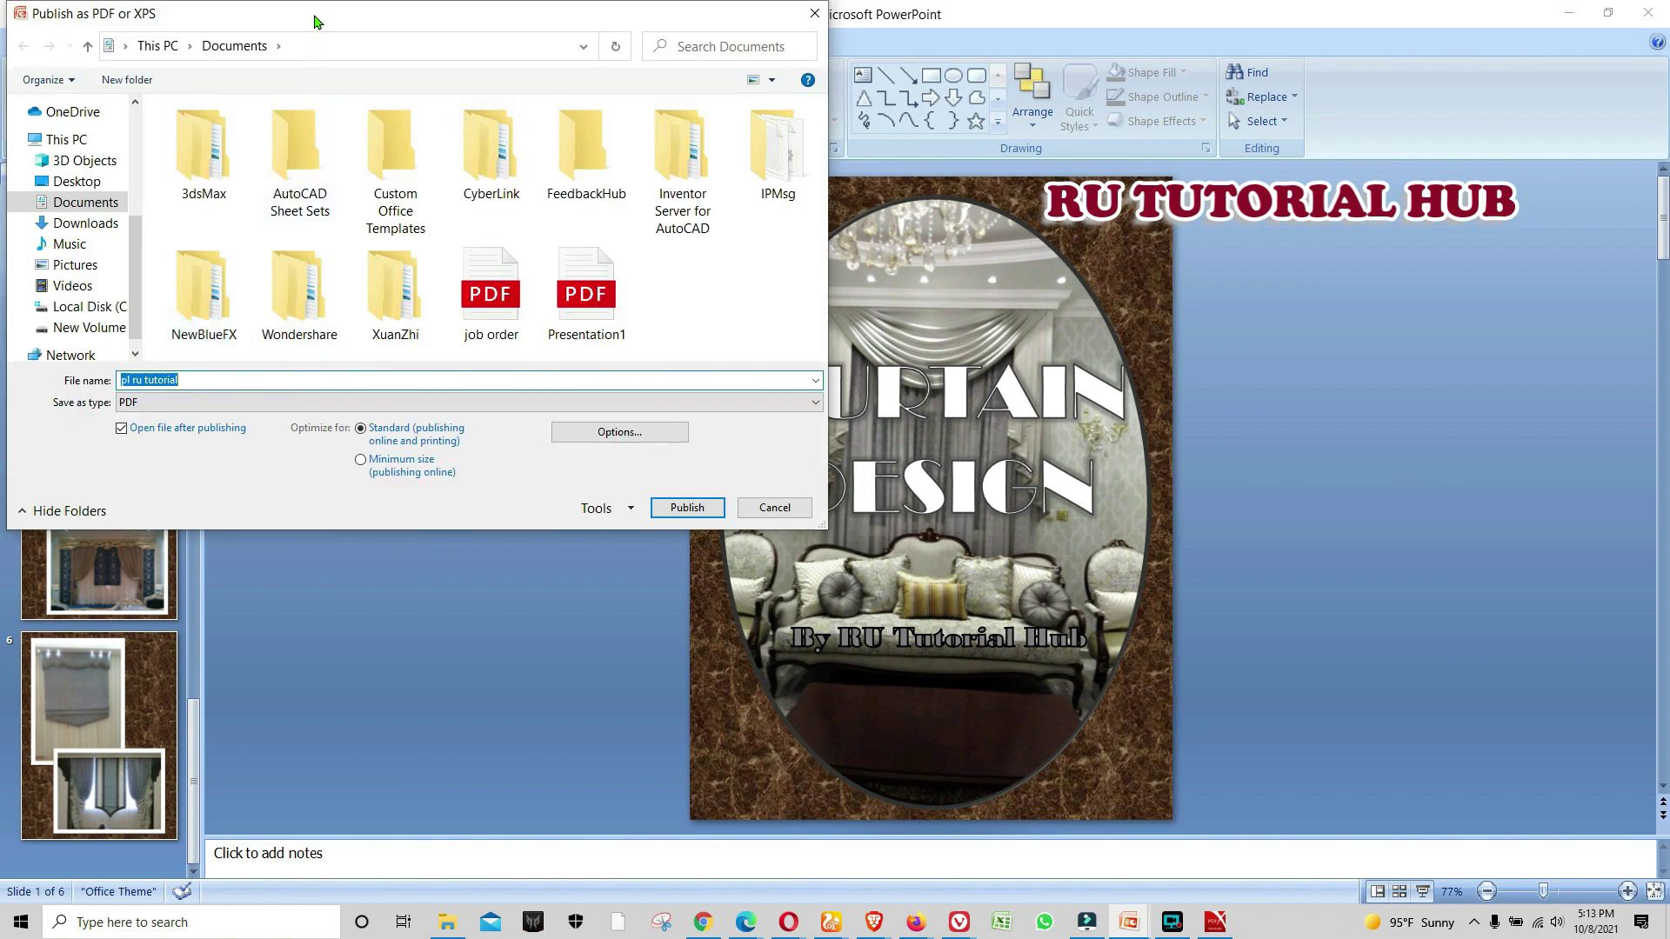
{"action": "left_click_drag", "start_coordinate": [315, 14], "coordinate": [401, 73]}
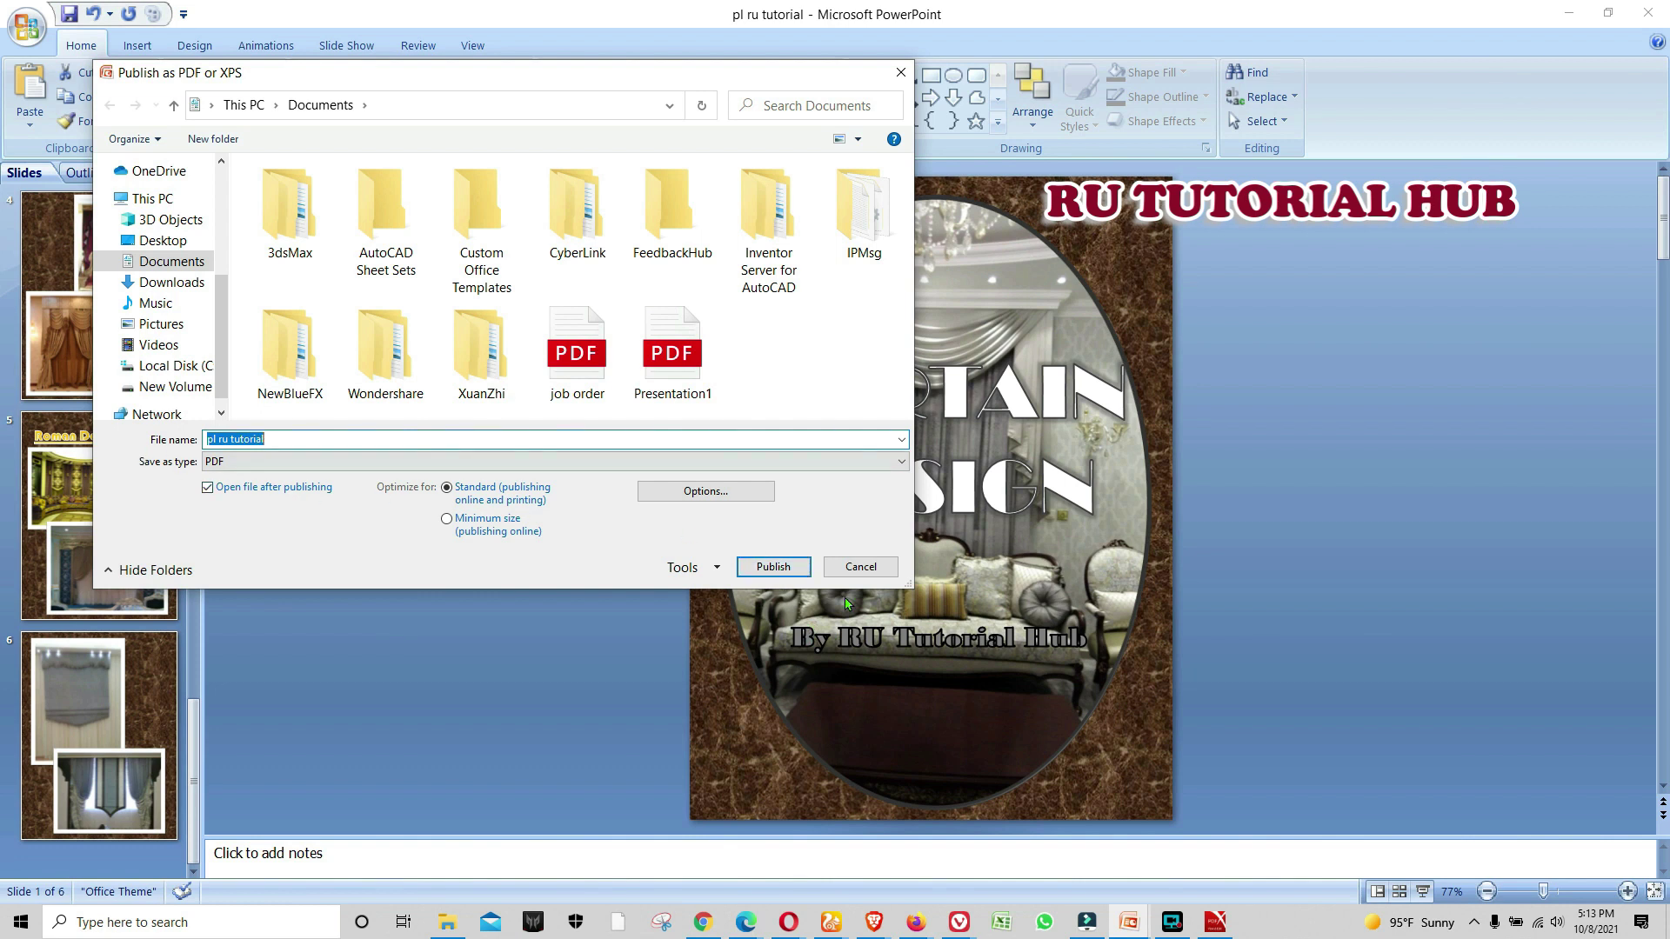
{"action": "left_click", "coordinate": [771, 570]}
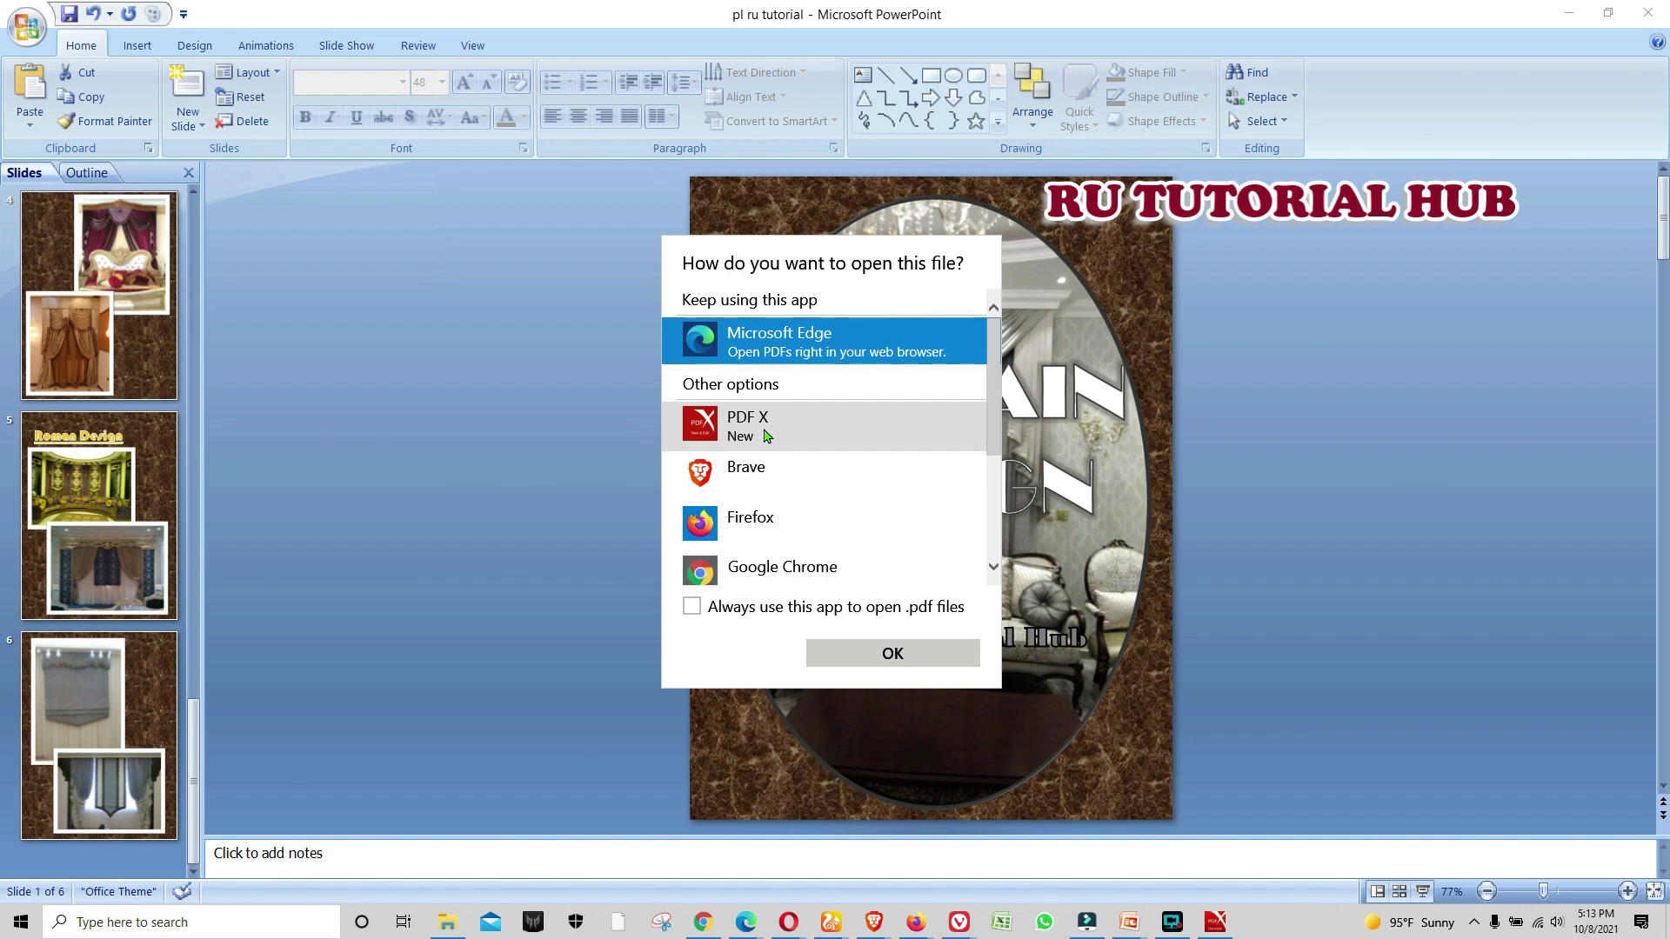
{"action": "left_click", "coordinate": [767, 432]}
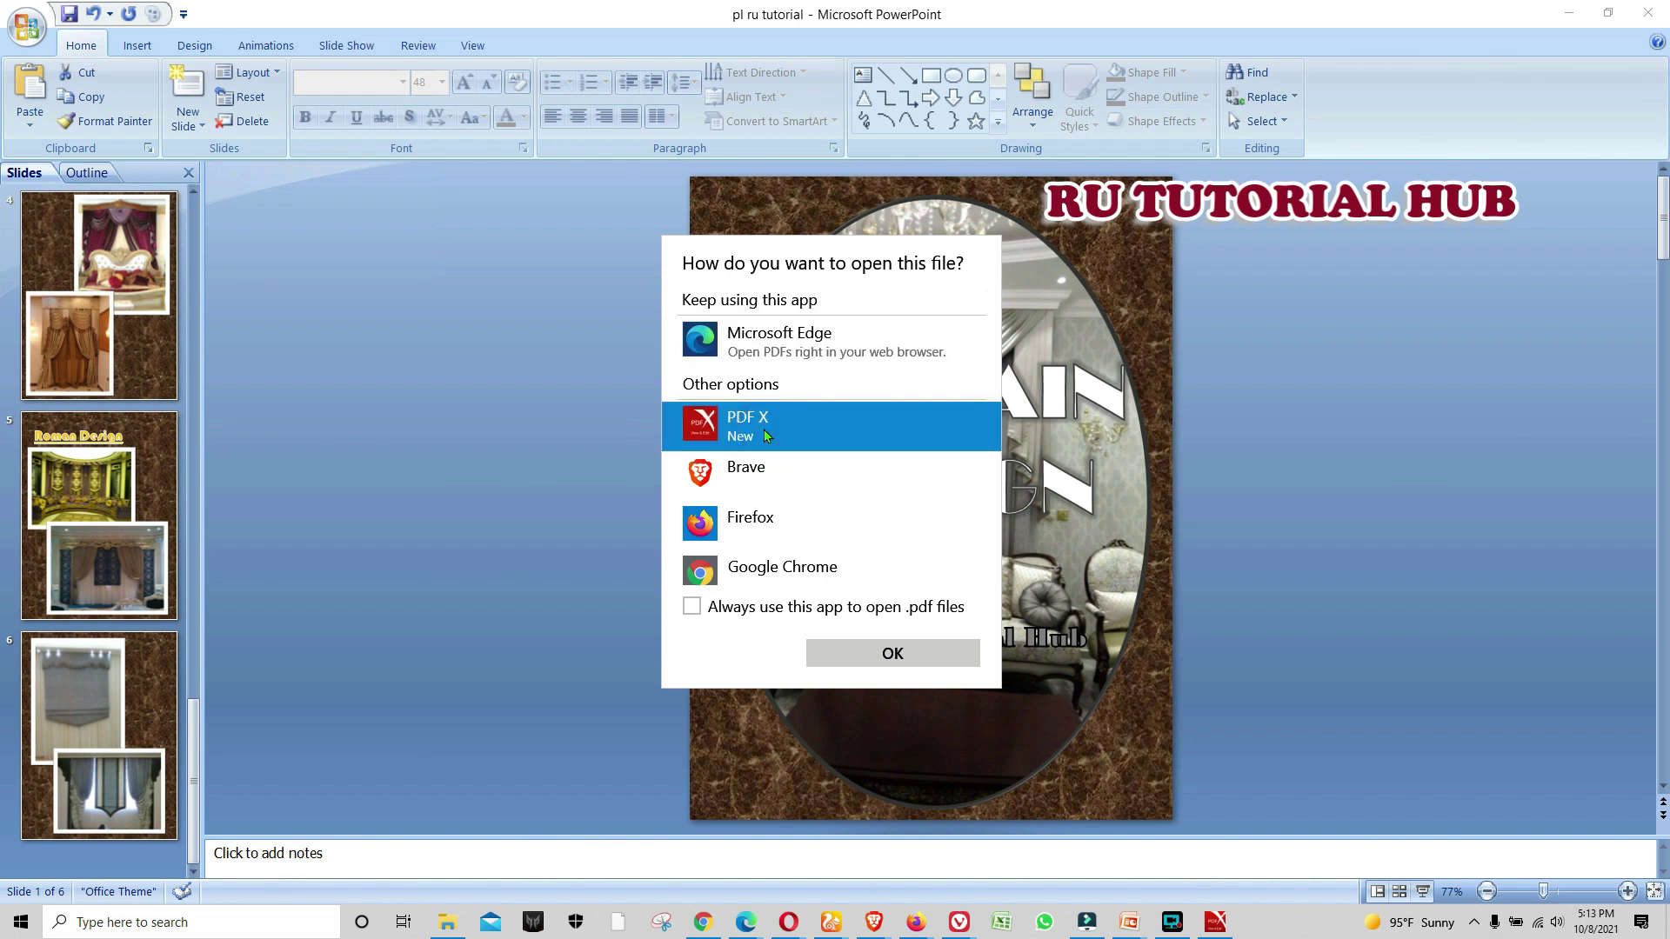
{"action": "left_click", "coordinate": [896, 664]}
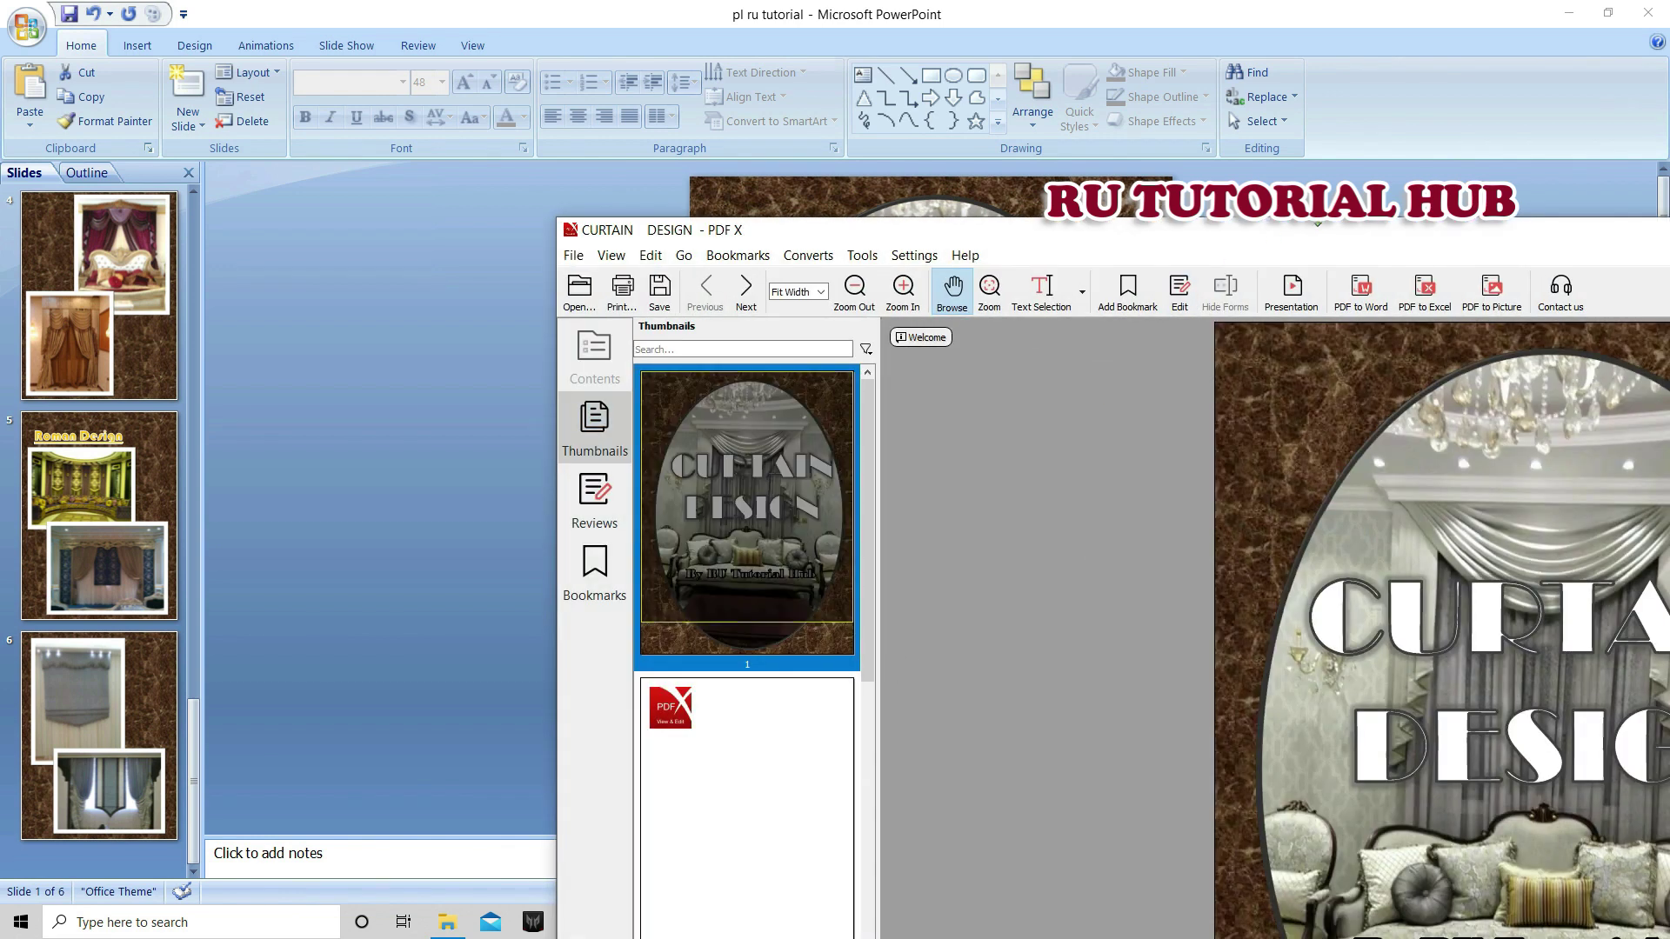
Maximize the PDF X window and zoom out three steps
{"action": "left_click_drag", "start_coordinate": [1314, 239], "coordinate": [783, 36]}
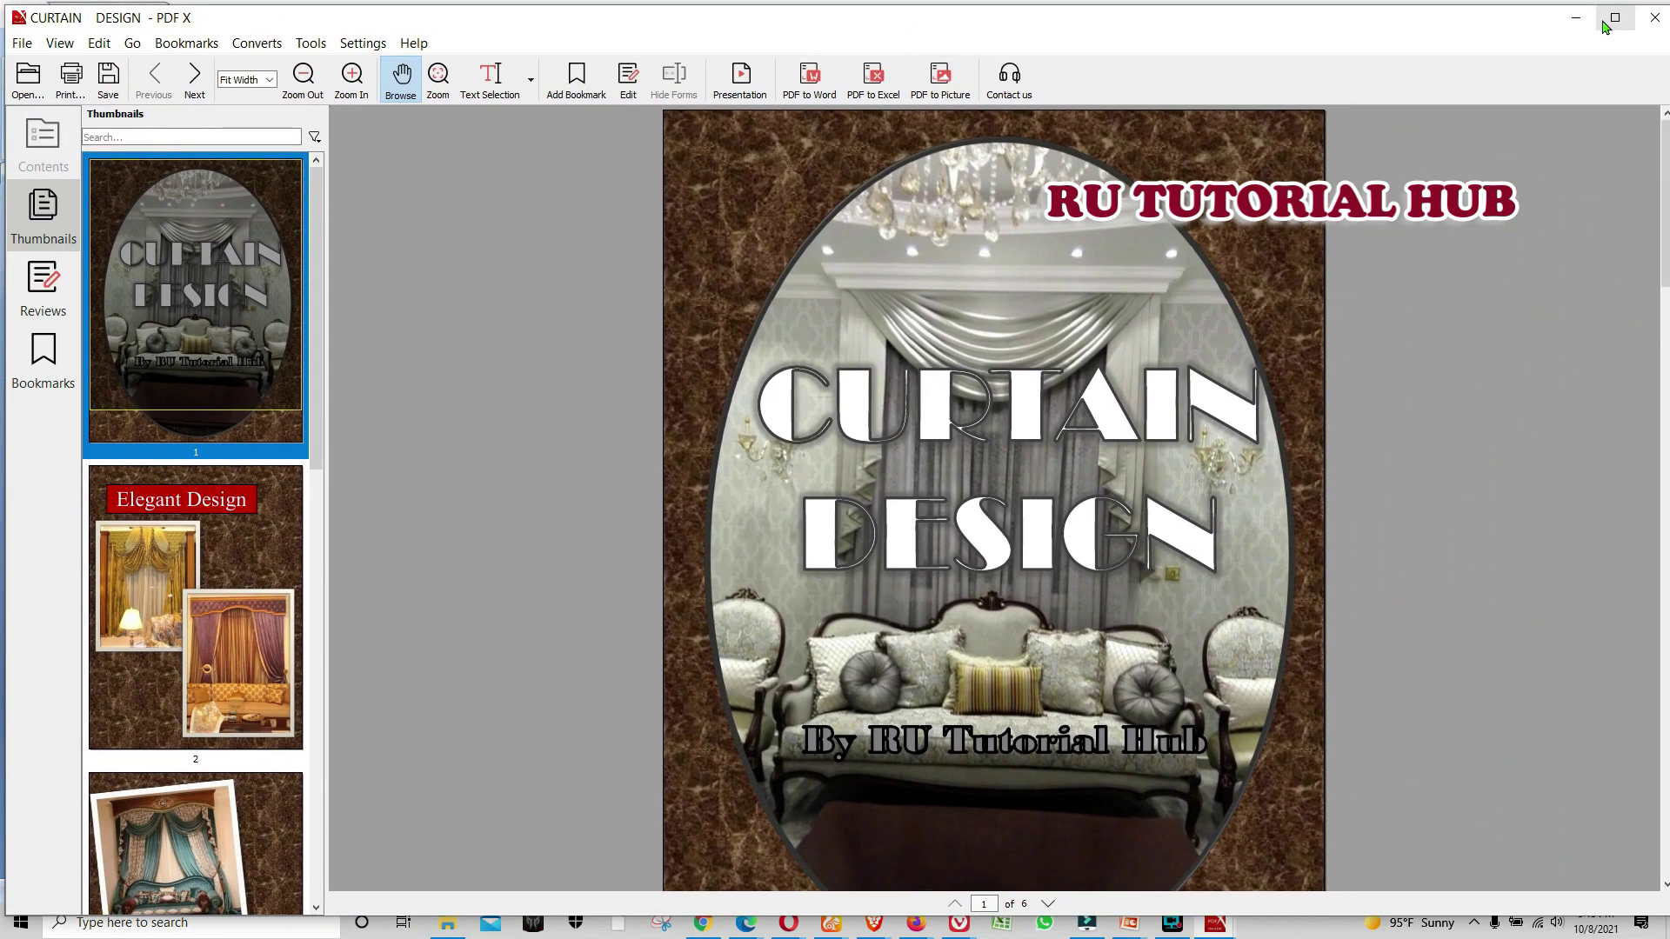
{"action": "left_click", "coordinate": [1614, 19]}
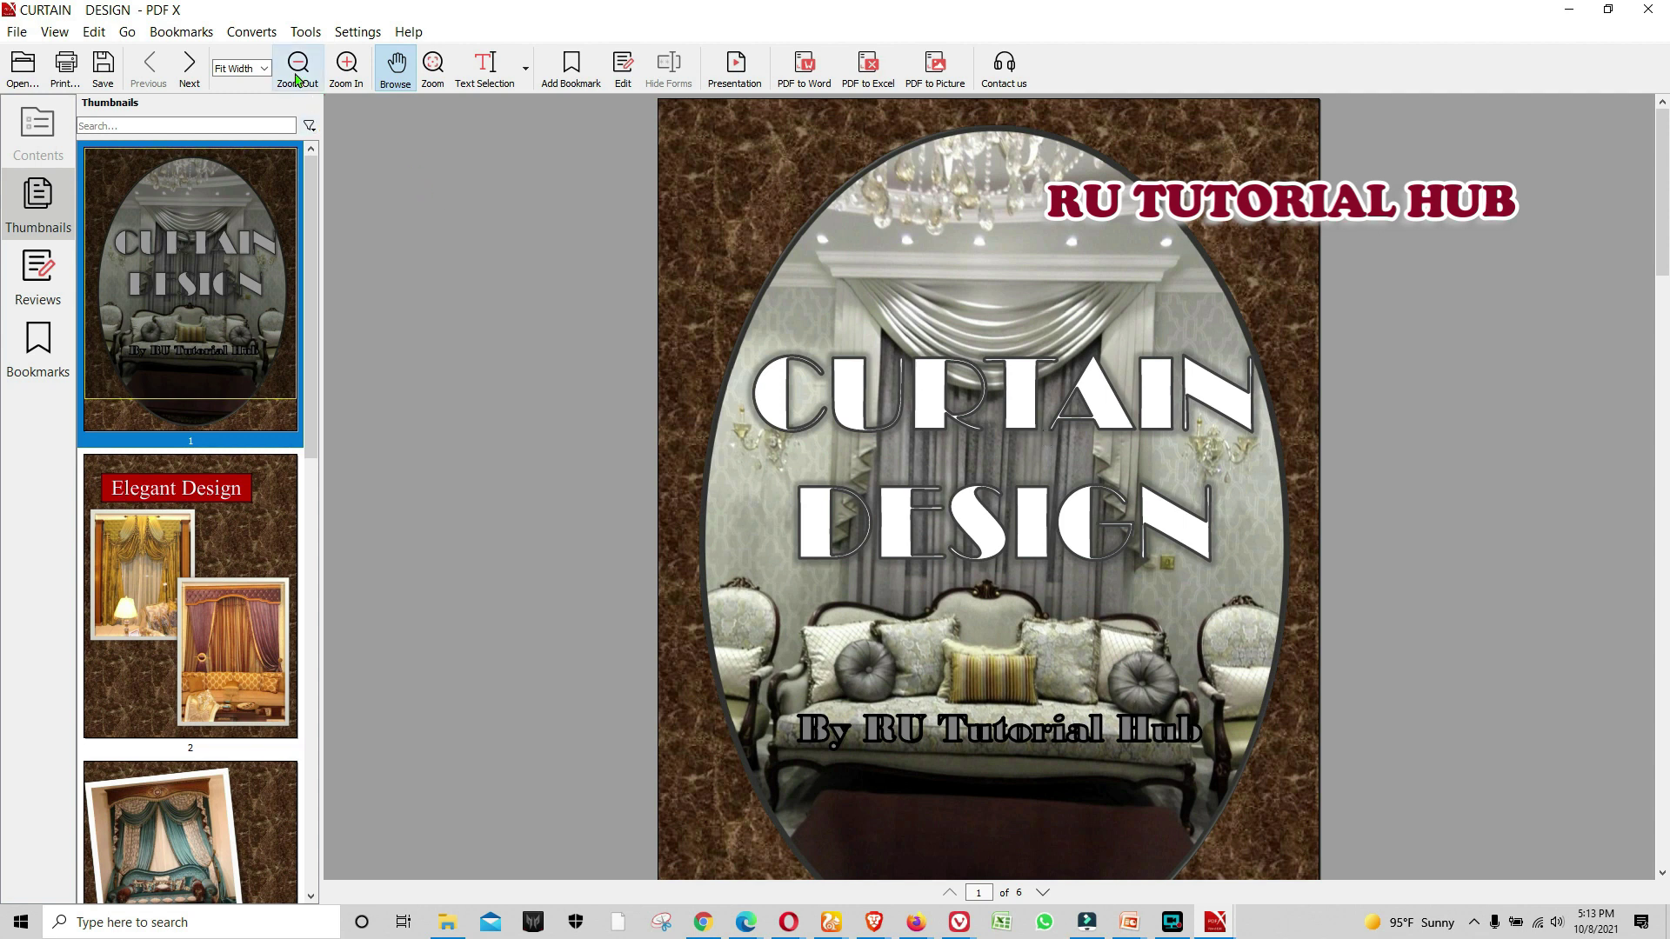
{"action": "left_click", "coordinate": [297, 65]}
{"action": "left_click", "coordinate": [297, 65]}
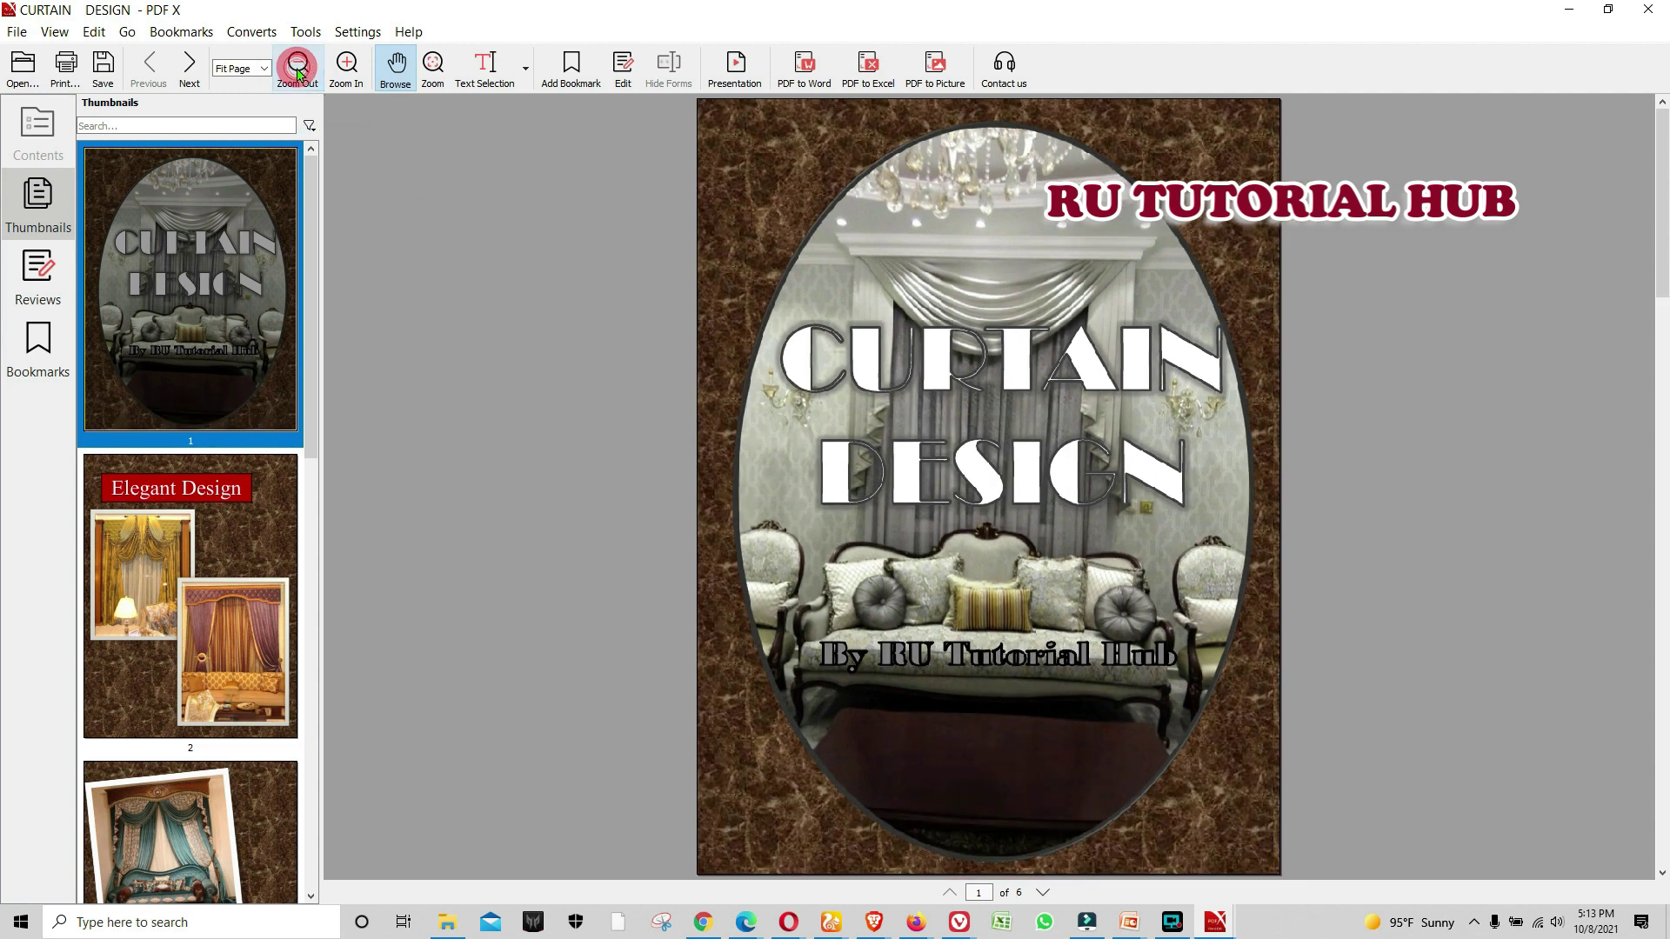
{"action": "left_click", "coordinate": [298, 65]}
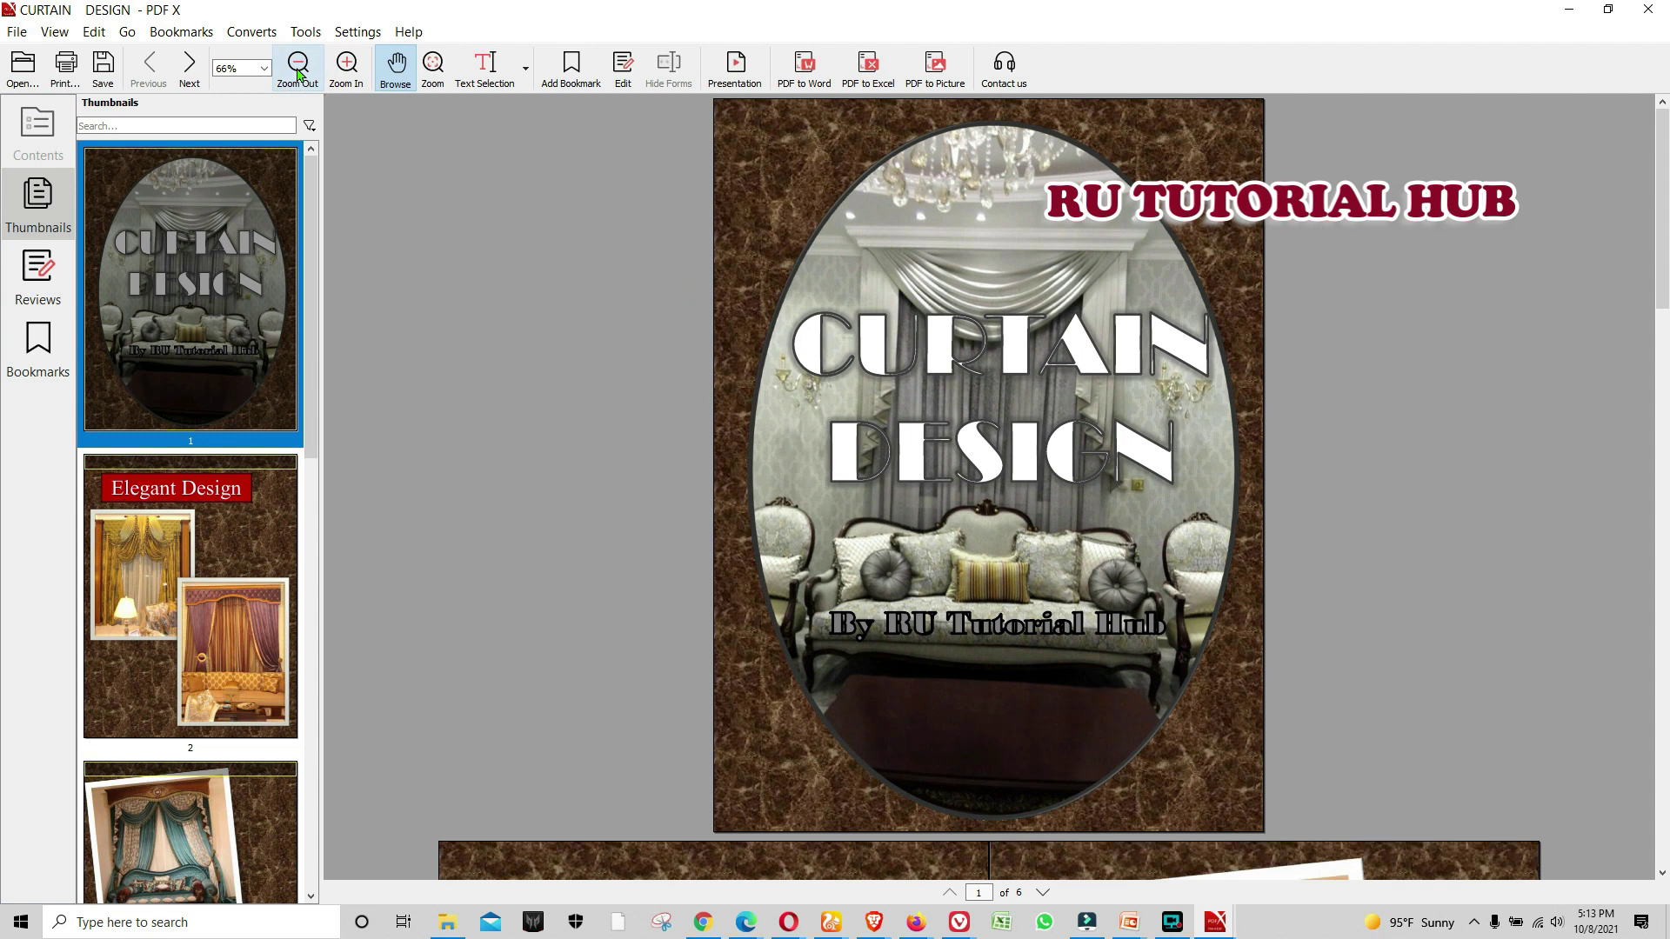
Set the zoom to Fit Page, then to Auto Fit
{"action": "left_click", "coordinate": [267, 67]}
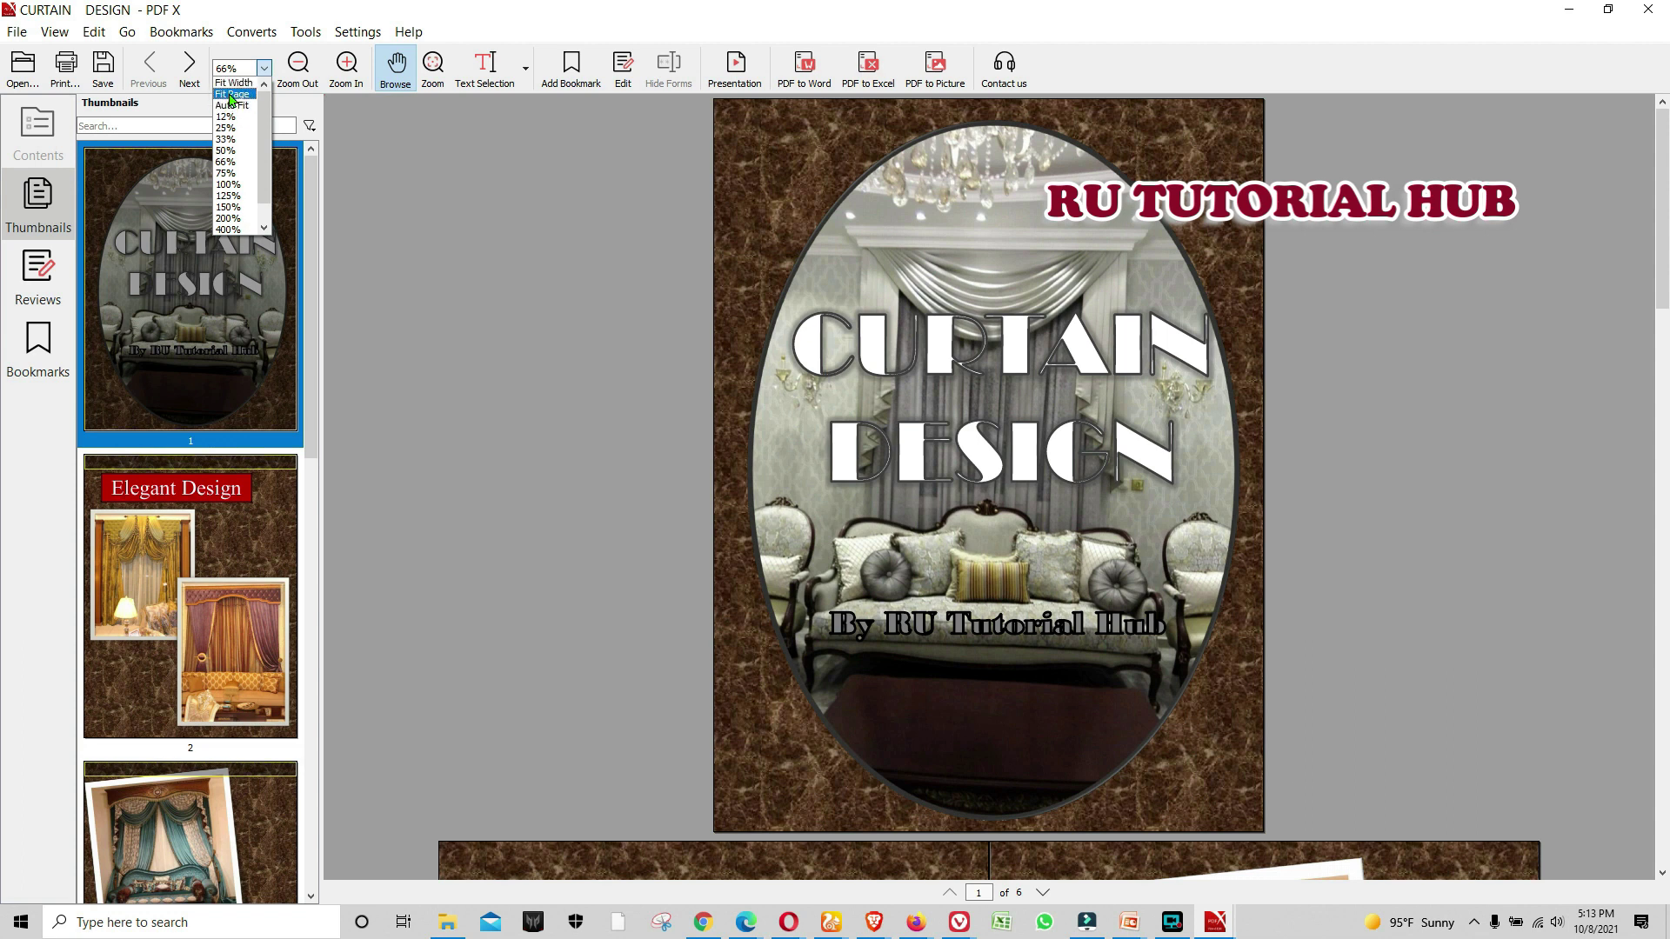
{"action": "left_click", "coordinate": [230, 94]}
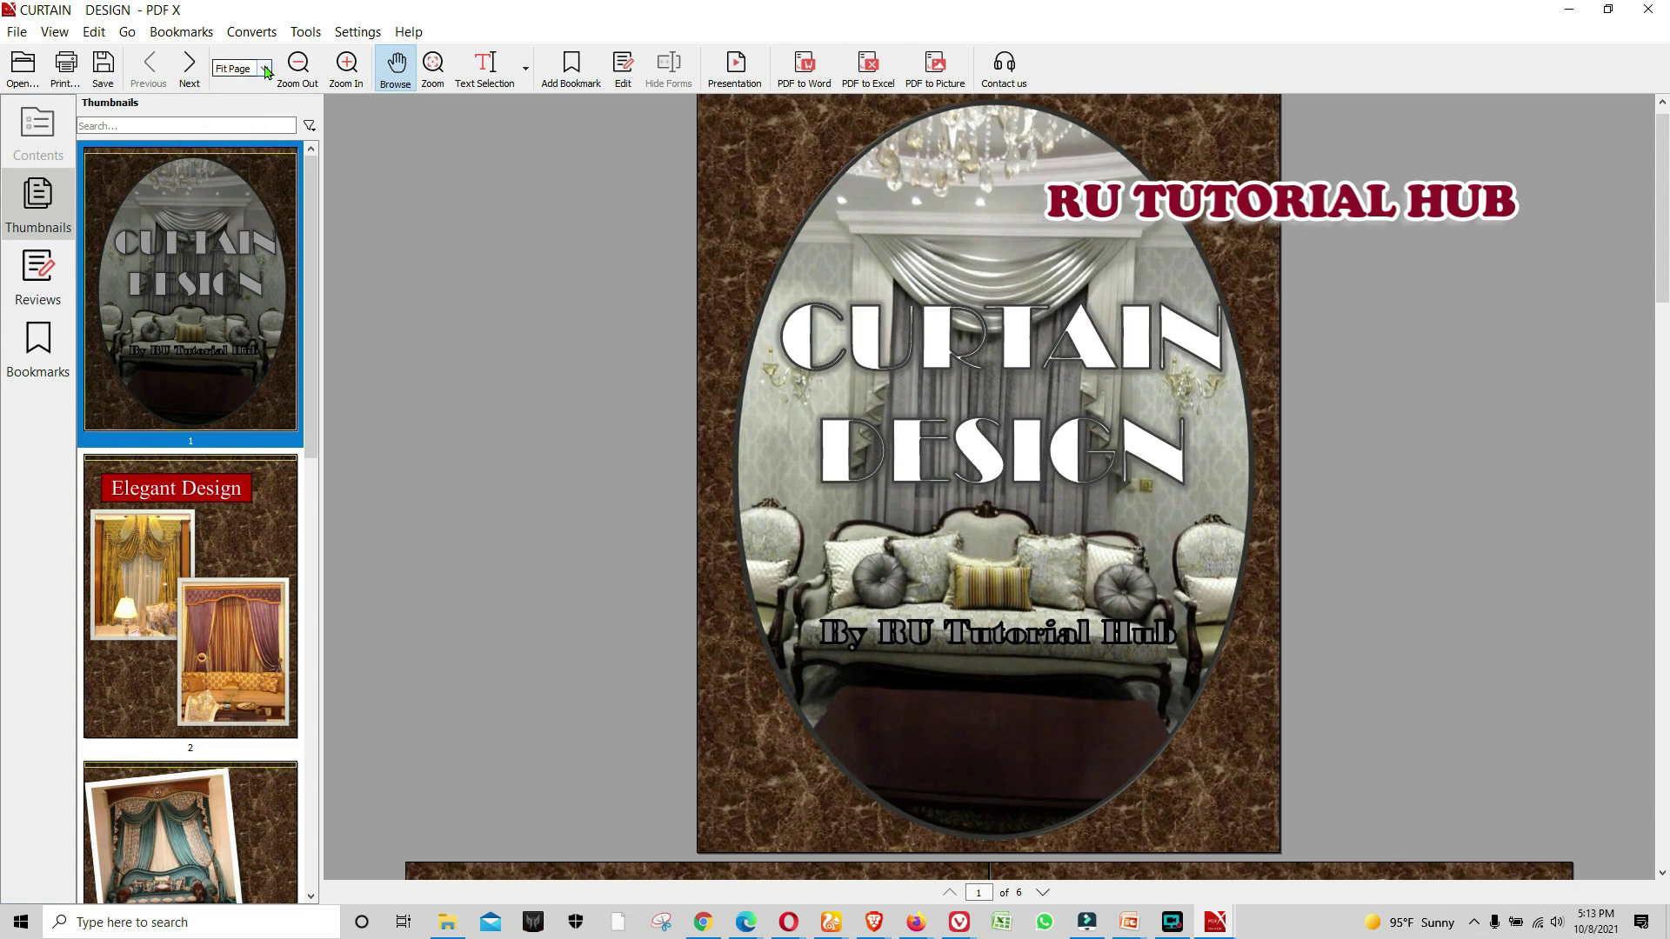
{"action": "left_click", "coordinate": [266, 68]}
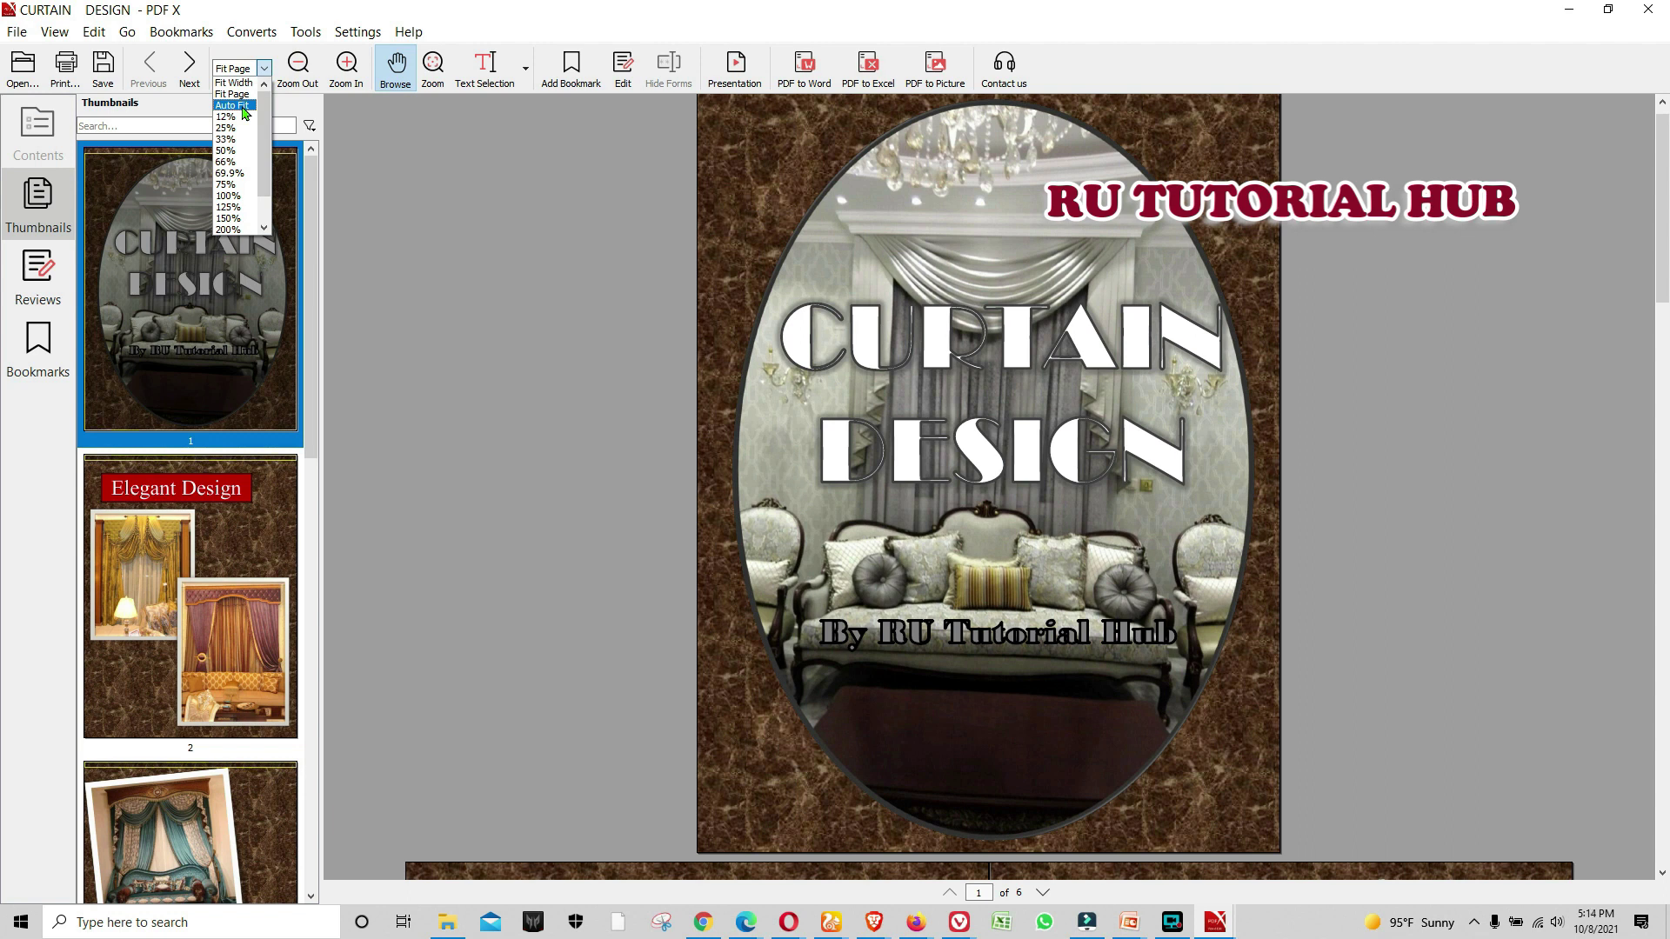
{"action": "left_click", "coordinate": [245, 111]}
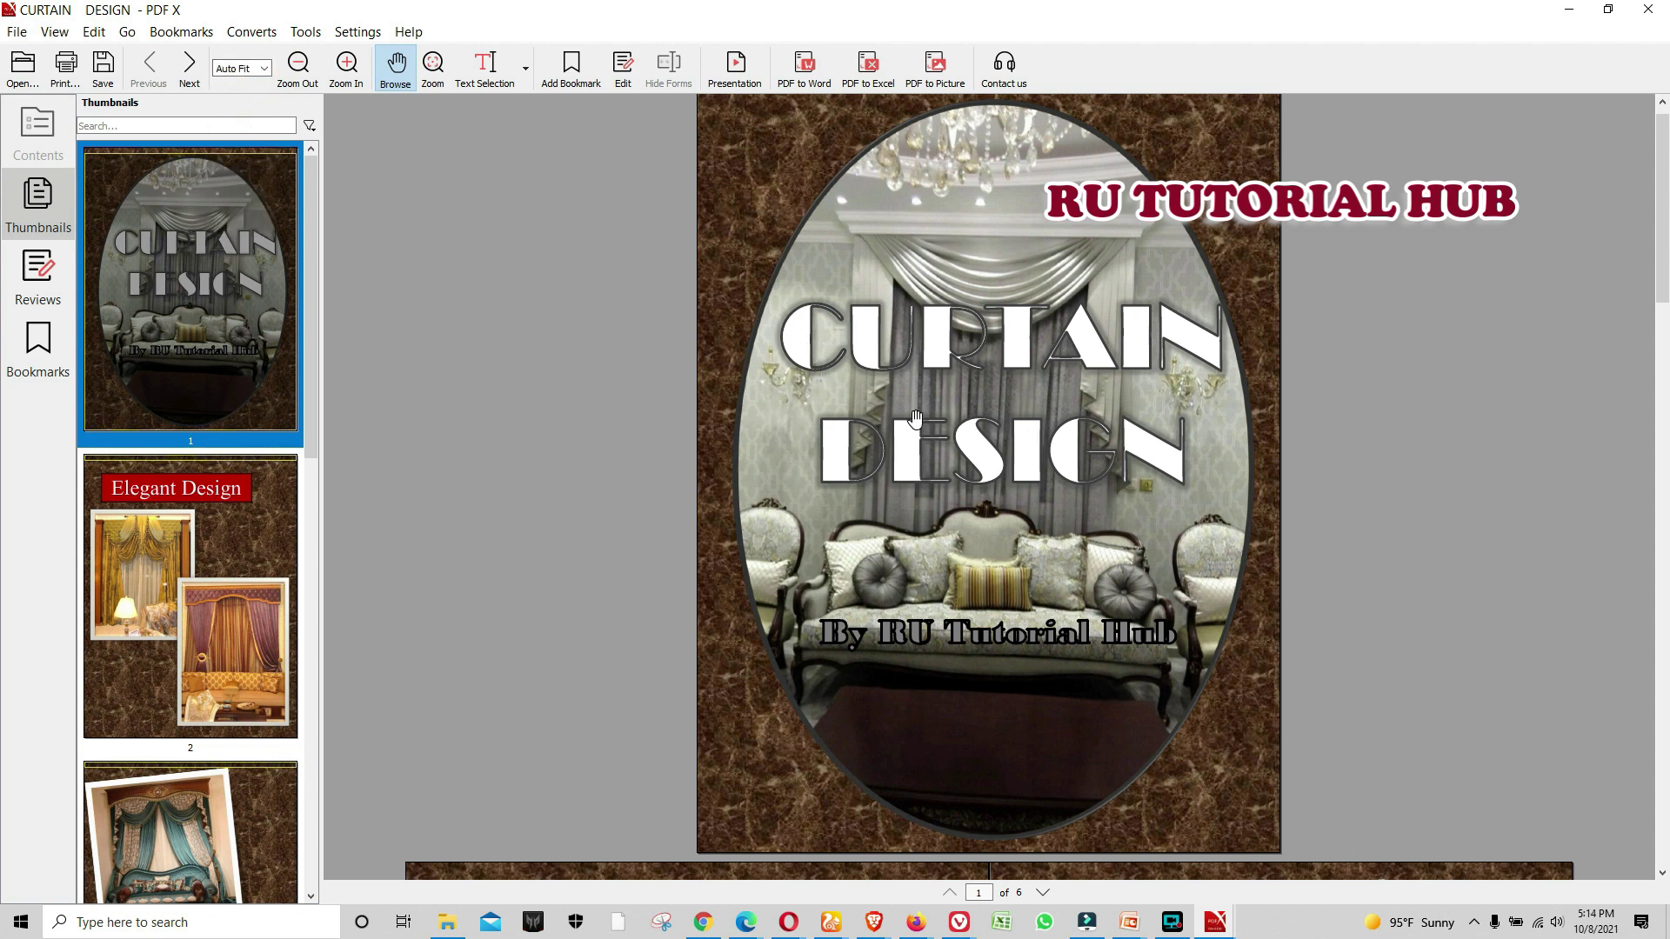
{"action": "scroll", "coordinate": [930, 431], "scroll_direction": "down", "scroll_amount": 1}
{"action": "scroll", "coordinate": [931, 431], "scroll_direction": "down", "scroll_amount": 3}
{"action": "scroll", "coordinate": [931, 430], "scroll_direction": "down", "scroll_amount": 3}
{"action": "scroll", "coordinate": [931, 431], "scroll_direction": "down", "scroll_amount": 2}
{"action": "scroll", "coordinate": [931, 430], "scroll_direction": "up", "scroll_amount": 2}
{"action": "scroll", "coordinate": [930, 433], "scroll_direction": "up", "scroll_amount": 3}
{"action": "scroll", "coordinate": [930, 432], "scroll_direction": "up", "scroll_amount": 2}
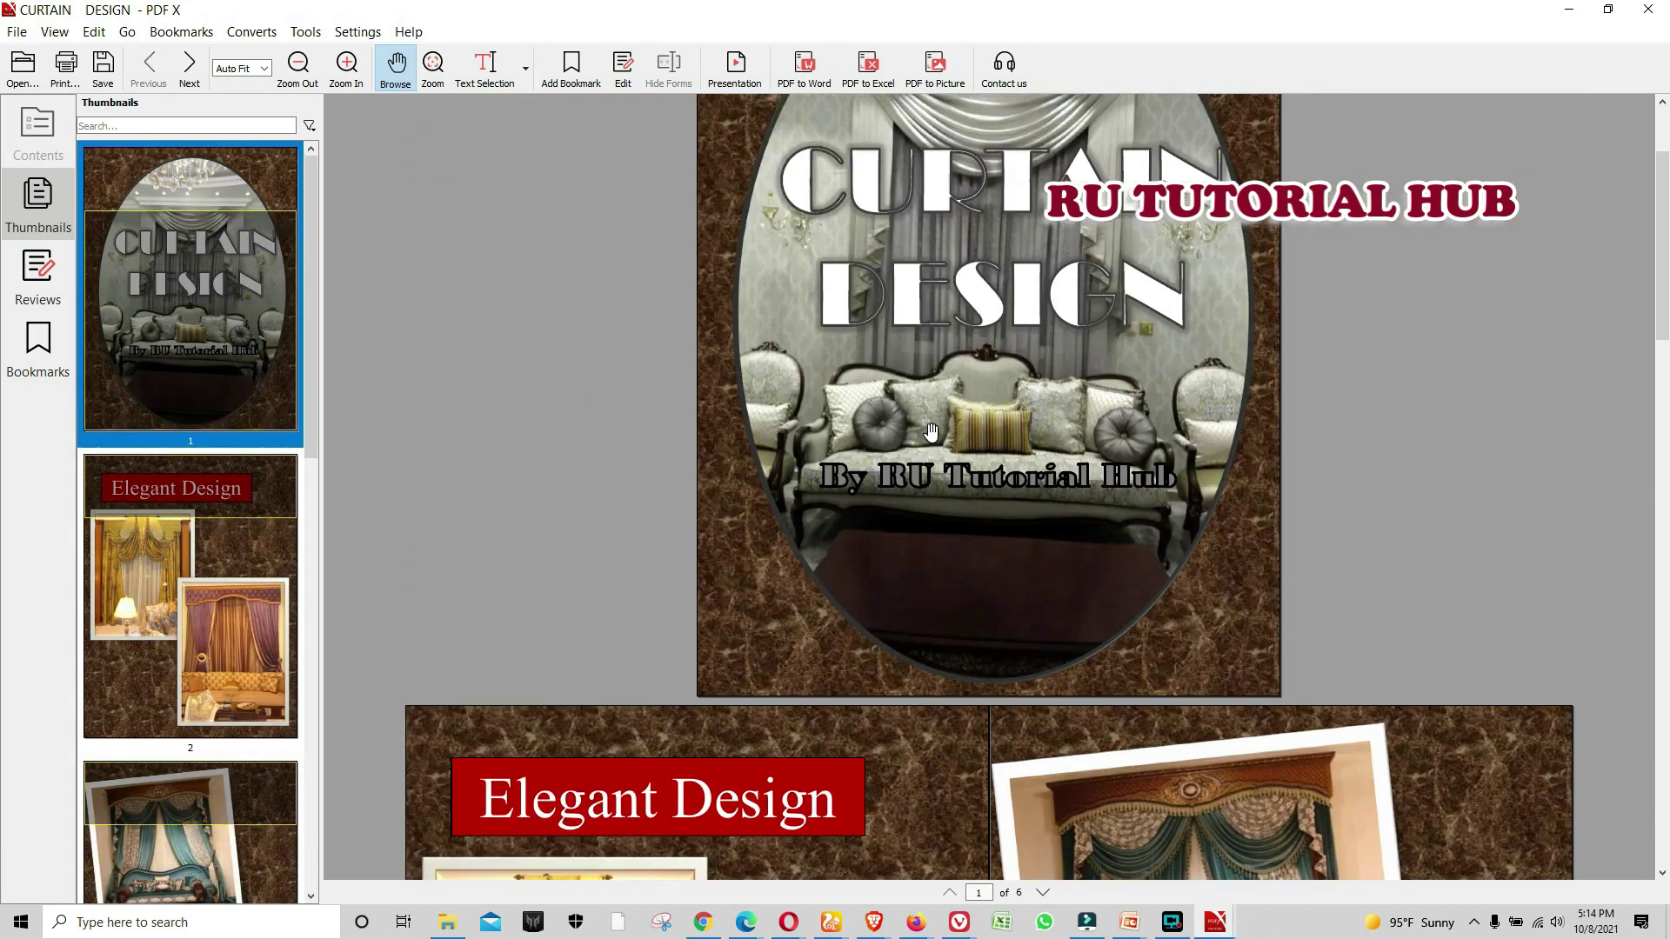
{"action": "scroll", "coordinate": [931, 432], "scroll_direction": "up", "scroll_amount": 2}
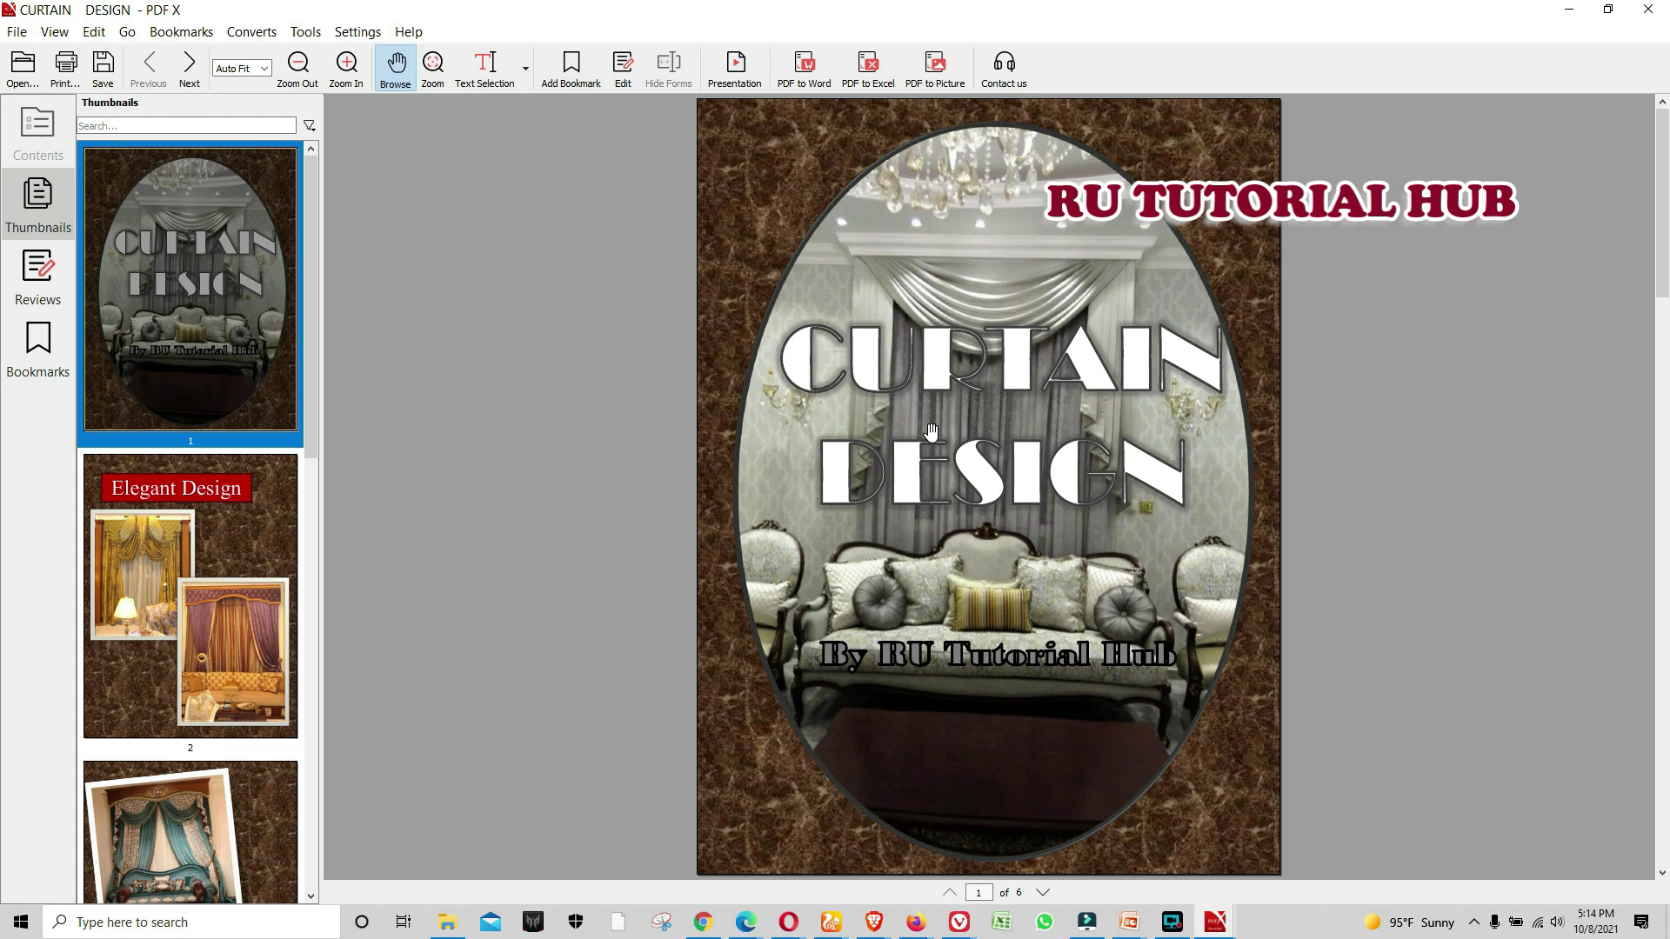
{"action": "scroll", "coordinate": [931, 431], "scroll_direction": "down", "scroll_amount": 2}
{"action": "scroll", "coordinate": [931, 433], "scroll_direction": "down", "scroll_amount": 2}
{"action": "scroll", "coordinate": [930, 433], "scroll_direction": "down", "scroll_amount": 3}
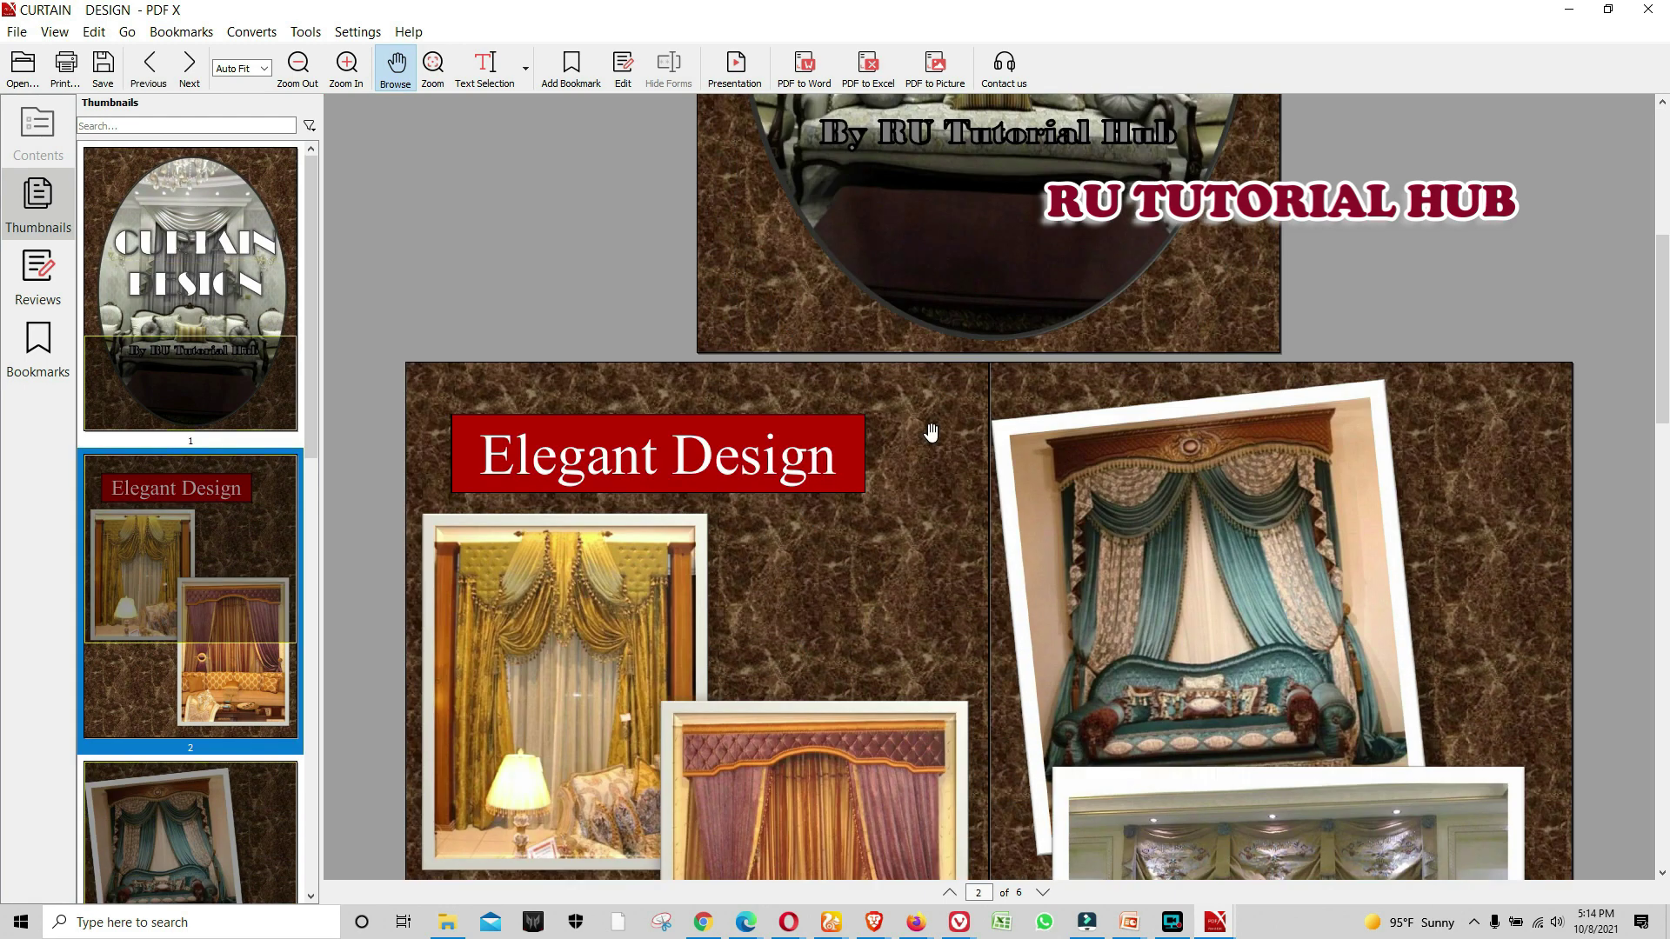
{"action": "scroll", "coordinate": [931, 432], "scroll_direction": "down", "scroll_amount": 3}
{"action": "scroll", "coordinate": [931, 432], "scroll_direction": "up", "scroll_amount": 3}
{"action": "scroll", "coordinate": [931, 427], "scroll_direction": "up", "scroll_amount": 2}
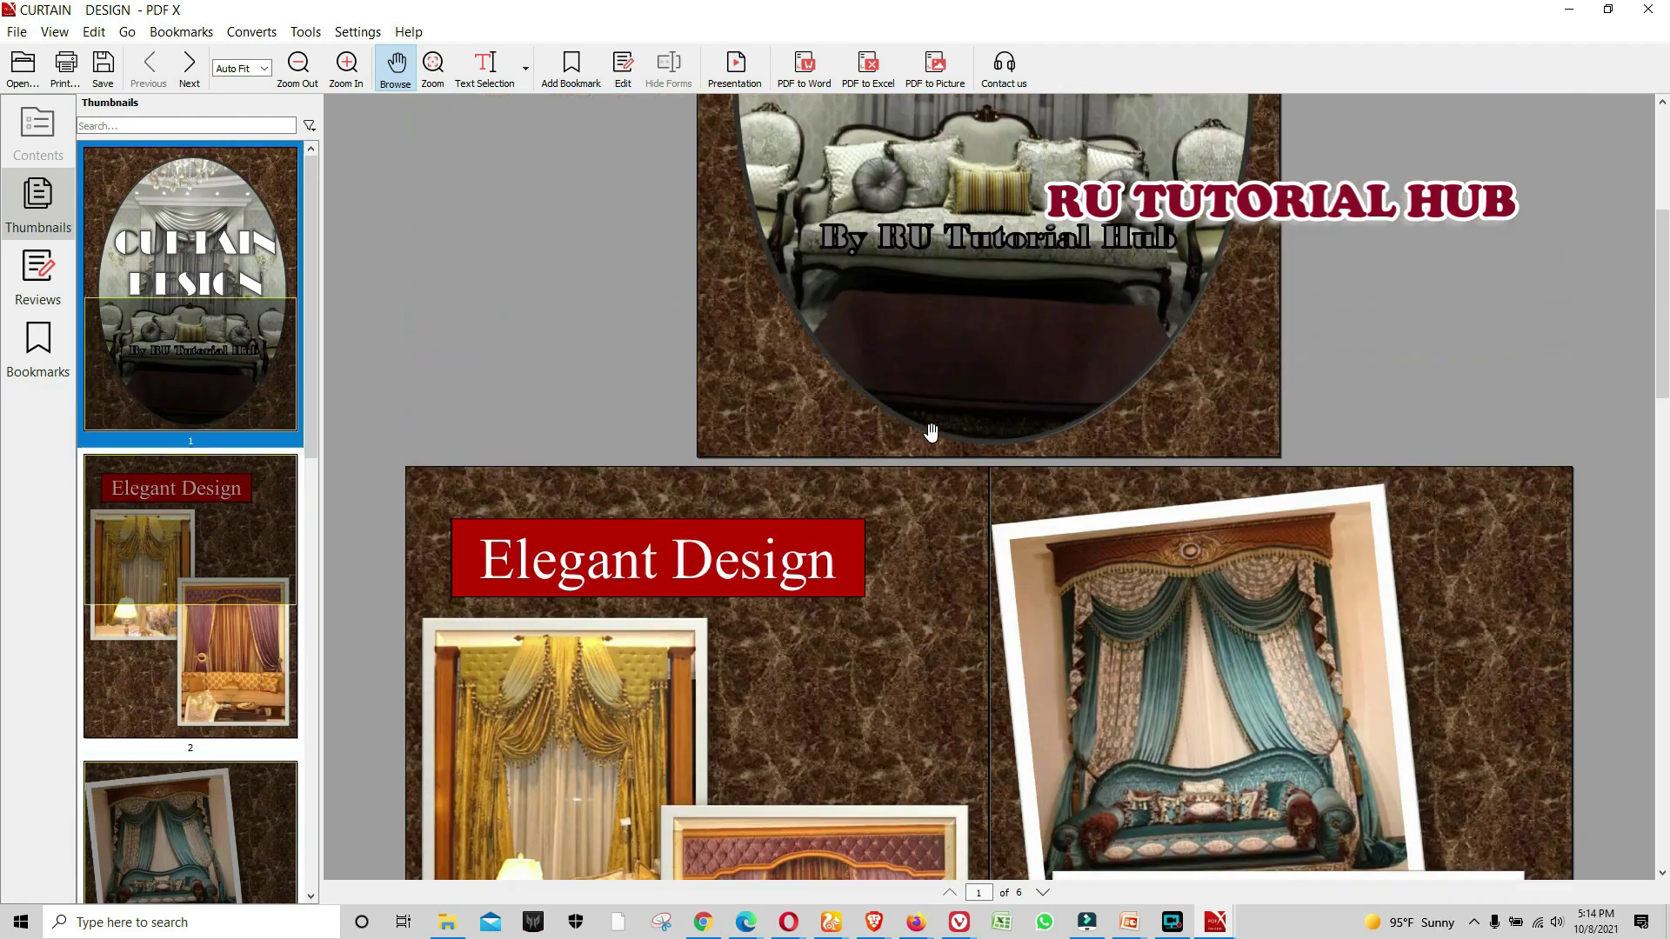
{"action": "scroll", "coordinate": [931, 360], "scroll_direction": "up", "scroll_amount": 1}
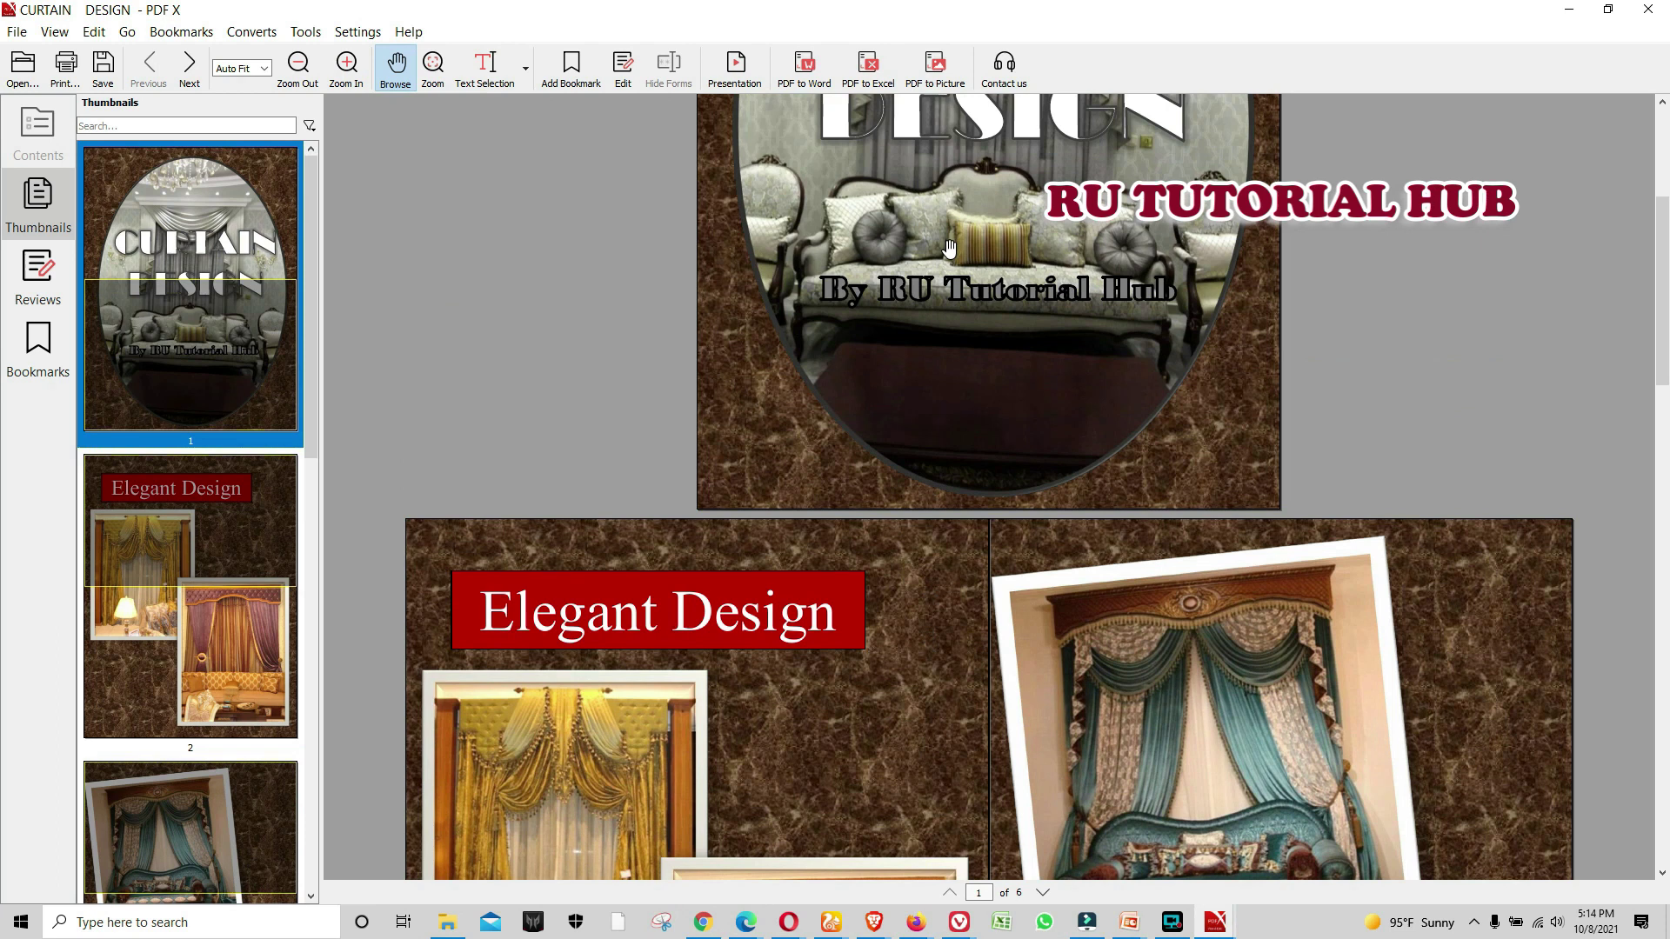
{"action": "scroll", "coordinate": [929, 352], "scroll_direction": "up", "scroll_amount": 2}
{"action": "scroll", "coordinate": [928, 352], "scroll_direction": "up", "scroll_amount": 1}
{"action": "scroll", "coordinate": [929, 353], "scroll_direction": "down", "scroll_amount": 2}
{"action": "scroll", "coordinate": [929, 353], "scroll_direction": "up", "scroll_amount": 2}
{"action": "scroll", "coordinate": [928, 353], "scroll_direction": "up", "scroll_amount": 1}
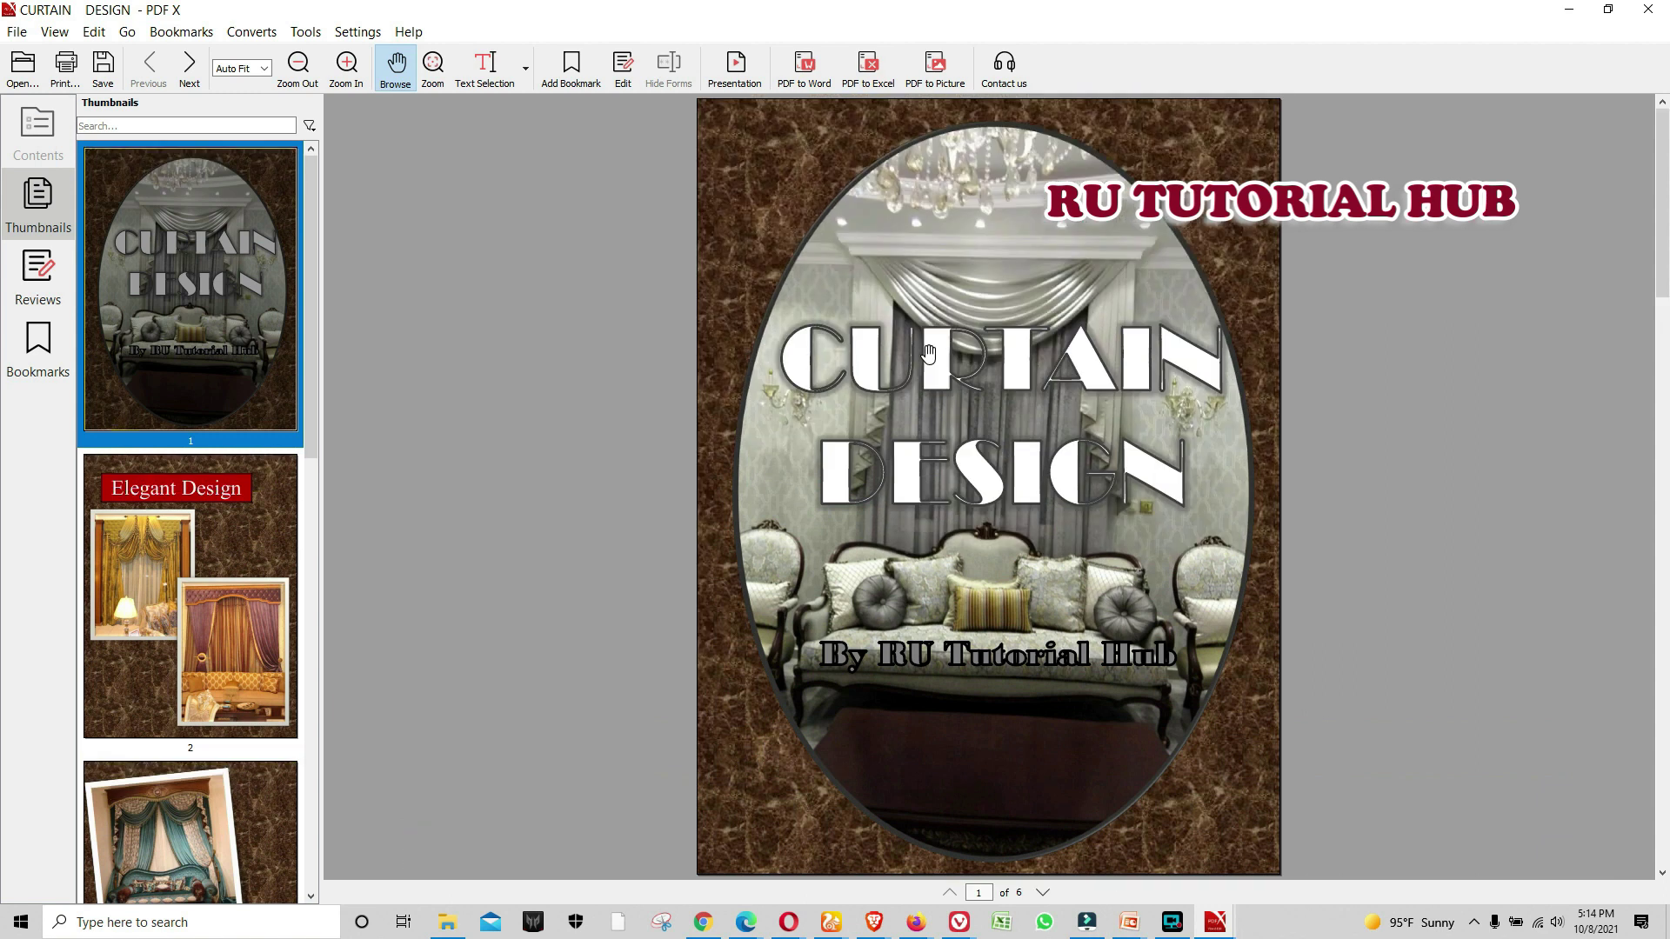
{"action": "scroll", "coordinate": [948, 352], "scroll_direction": "down", "scroll_amount": 1}
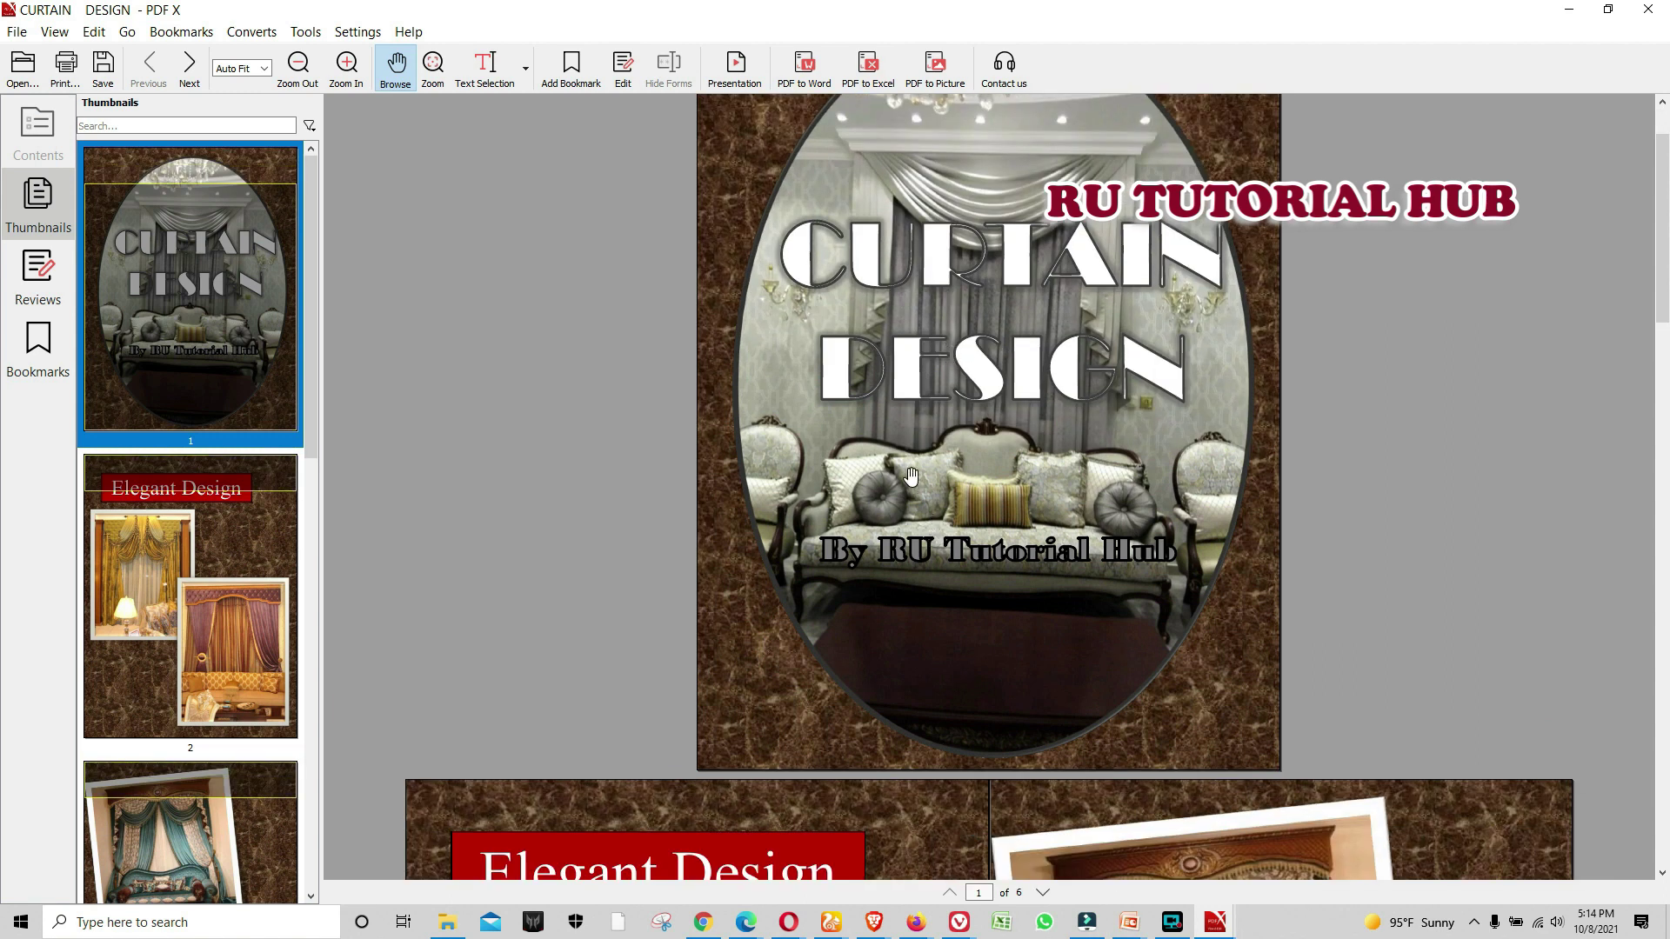
{"action": "scroll", "coordinate": [922, 495], "scroll_direction": "down", "scroll_amount": 2}
{"action": "scroll", "coordinate": [906, 478], "scroll_direction": "down", "scroll_amount": 1}
{"action": "scroll", "coordinate": [870, 513], "scroll_direction": "down", "scroll_amount": 2}
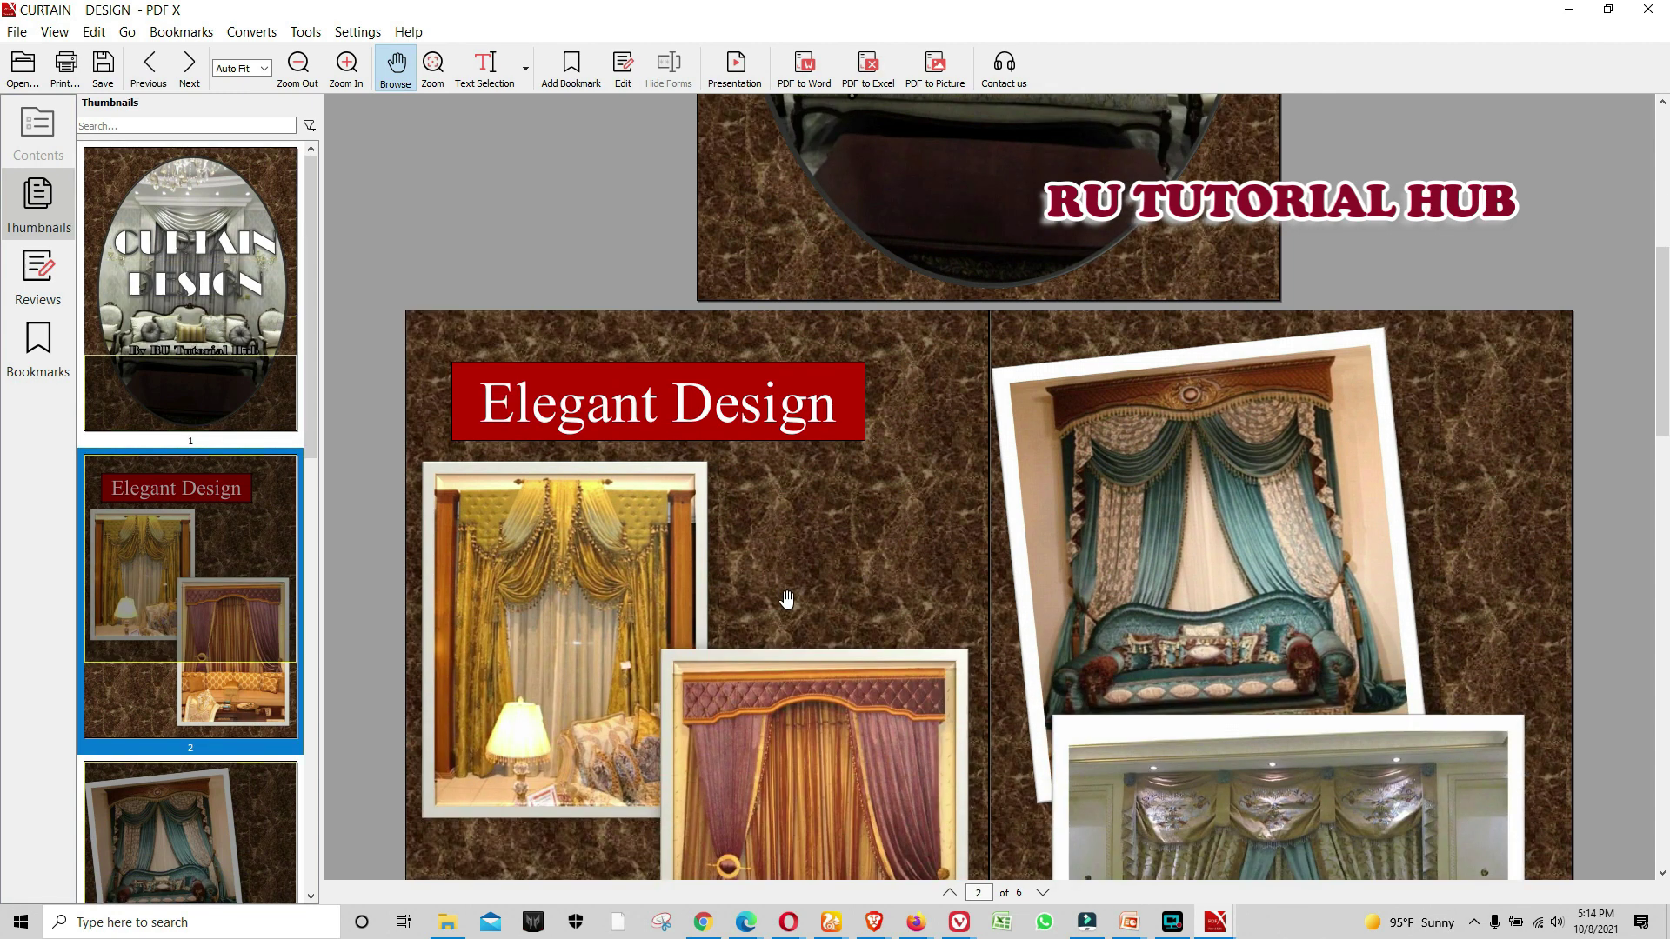
{"action": "scroll", "coordinate": [787, 593], "scroll_direction": "down", "scroll_amount": 1}
{"action": "scroll", "coordinate": [799, 559], "scroll_direction": "down", "scroll_amount": 2}
{"action": "scroll", "coordinate": [801, 558], "scroll_direction": "down", "scroll_amount": 1}
{"action": "scroll", "coordinate": [801, 557], "scroll_direction": "down", "scroll_amount": 1}
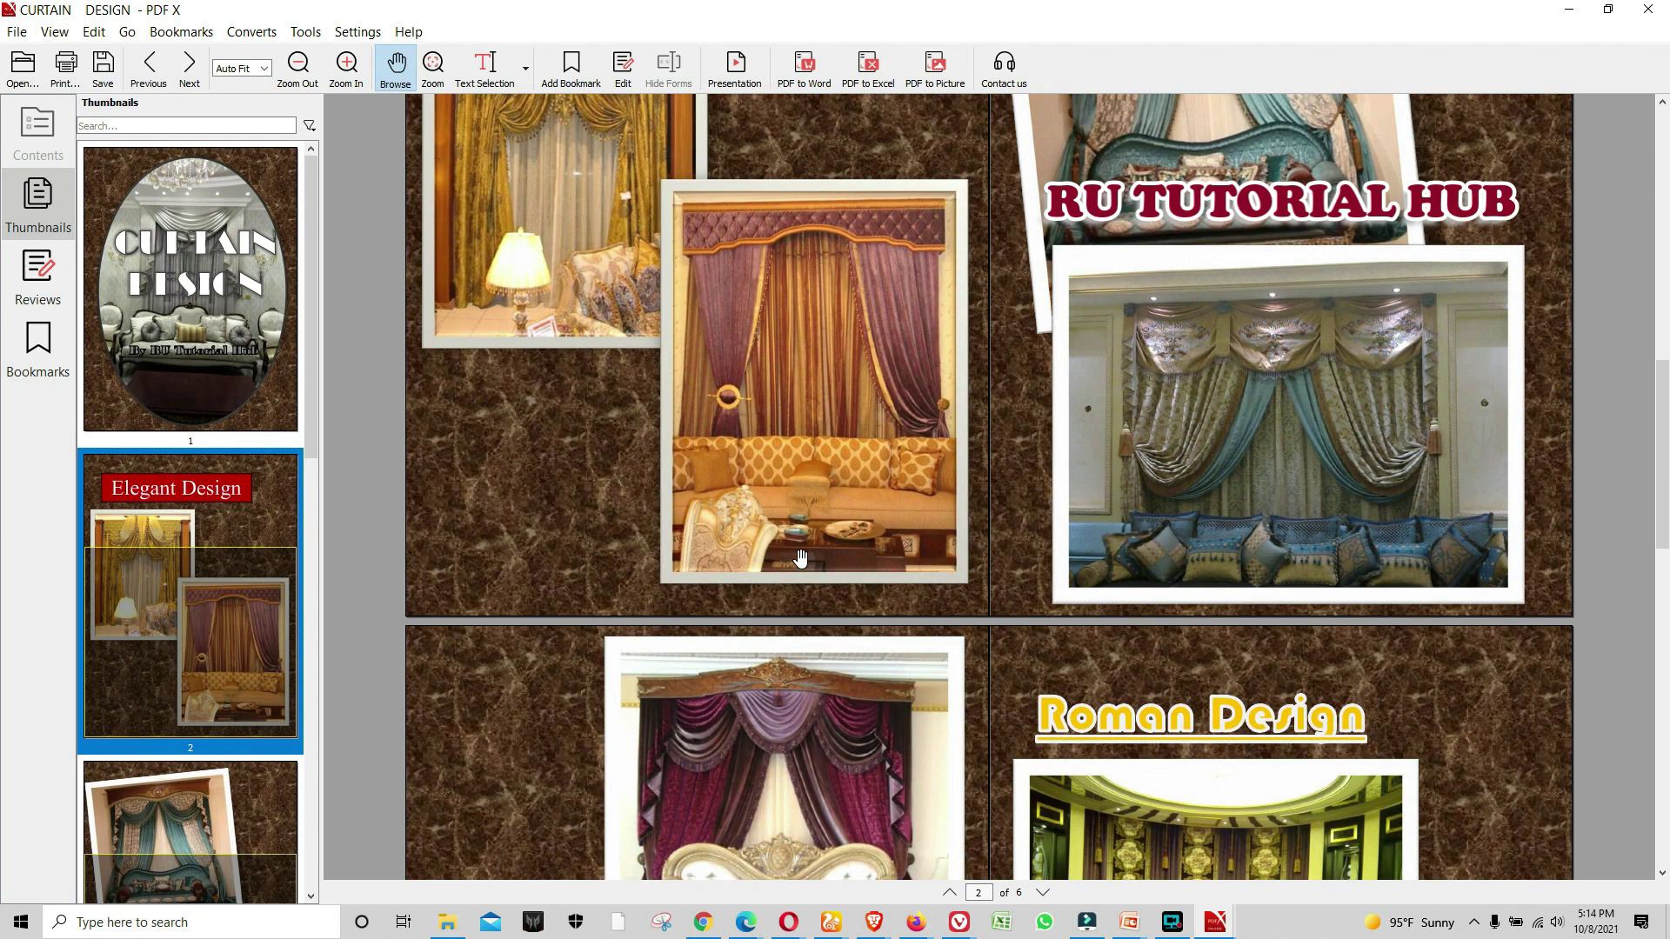
{"action": "scroll", "coordinate": [801, 558], "scroll_direction": "down", "scroll_amount": 1}
{"action": "scroll", "coordinate": [801, 558], "scroll_direction": "down", "scroll_amount": 2}
{"action": "scroll", "coordinate": [801, 558], "scroll_direction": "down", "scroll_amount": 1}
{"action": "scroll", "coordinate": [801, 557], "scroll_direction": "down", "scroll_amount": 1}
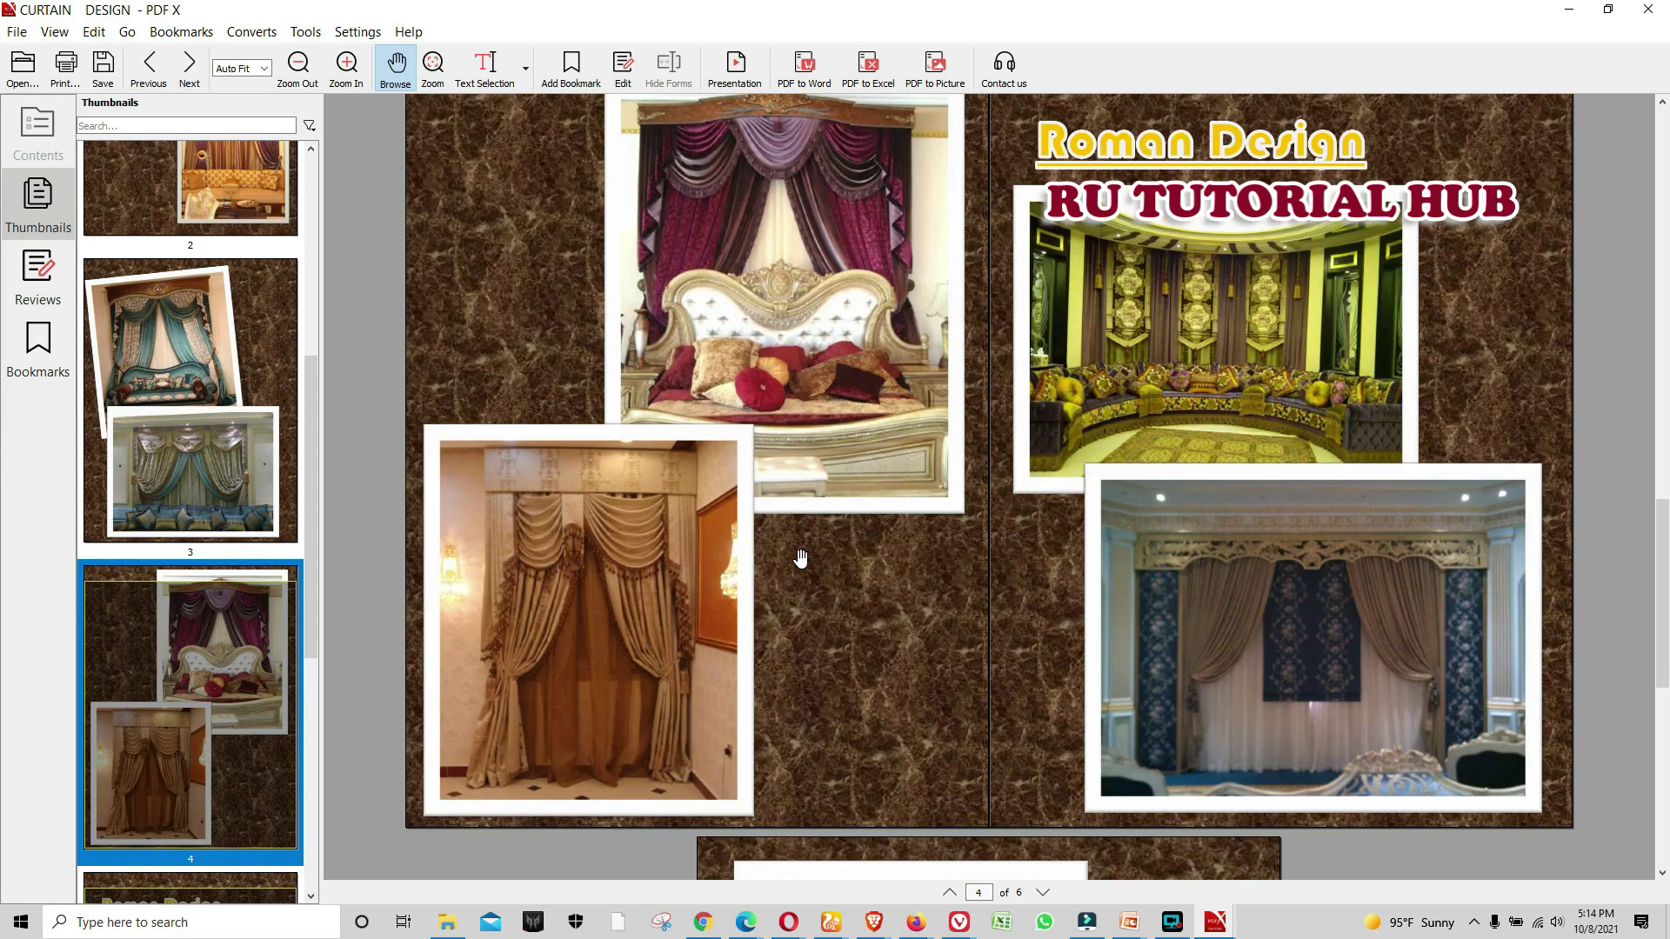
{"action": "scroll", "coordinate": [801, 558], "scroll_direction": "down", "scroll_amount": 1}
{"action": "scroll", "coordinate": [801, 557], "scroll_direction": "down", "scroll_amount": 2}
{"action": "scroll", "coordinate": [801, 558], "scroll_direction": "down", "scroll_amount": 1}
{"action": "scroll", "coordinate": [801, 558], "scroll_direction": "down", "scroll_amount": 1}
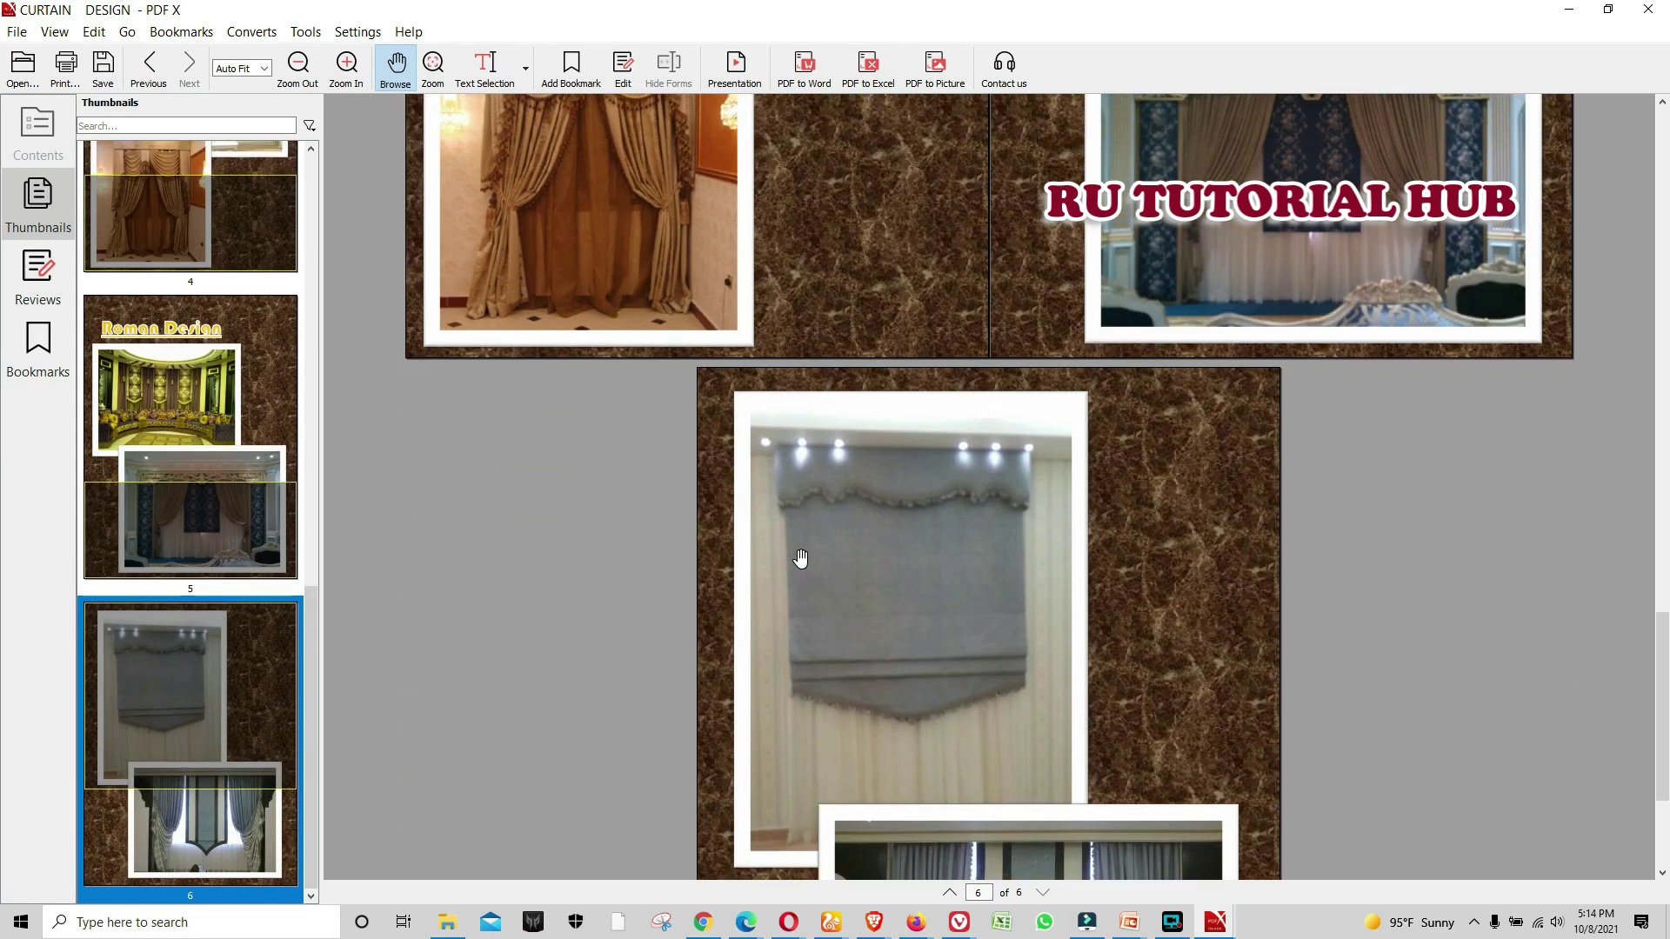
{"action": "scroll", "coordinate": [801, 557], "scroll_direction": "down", "scroll_amount": 1}
{"action": "scroll", "coordinate": [801, 558], "scroll_direction": "up", "scroll_amount": 1}
{"action": "scroll", "coordinate": [801, 557], "scroll_direction": "up", "scroll_amount": 1}
{"action": "scroll", "coordinate": [801, 558], "scroll_direction": "up", "scroll_amount": 2}
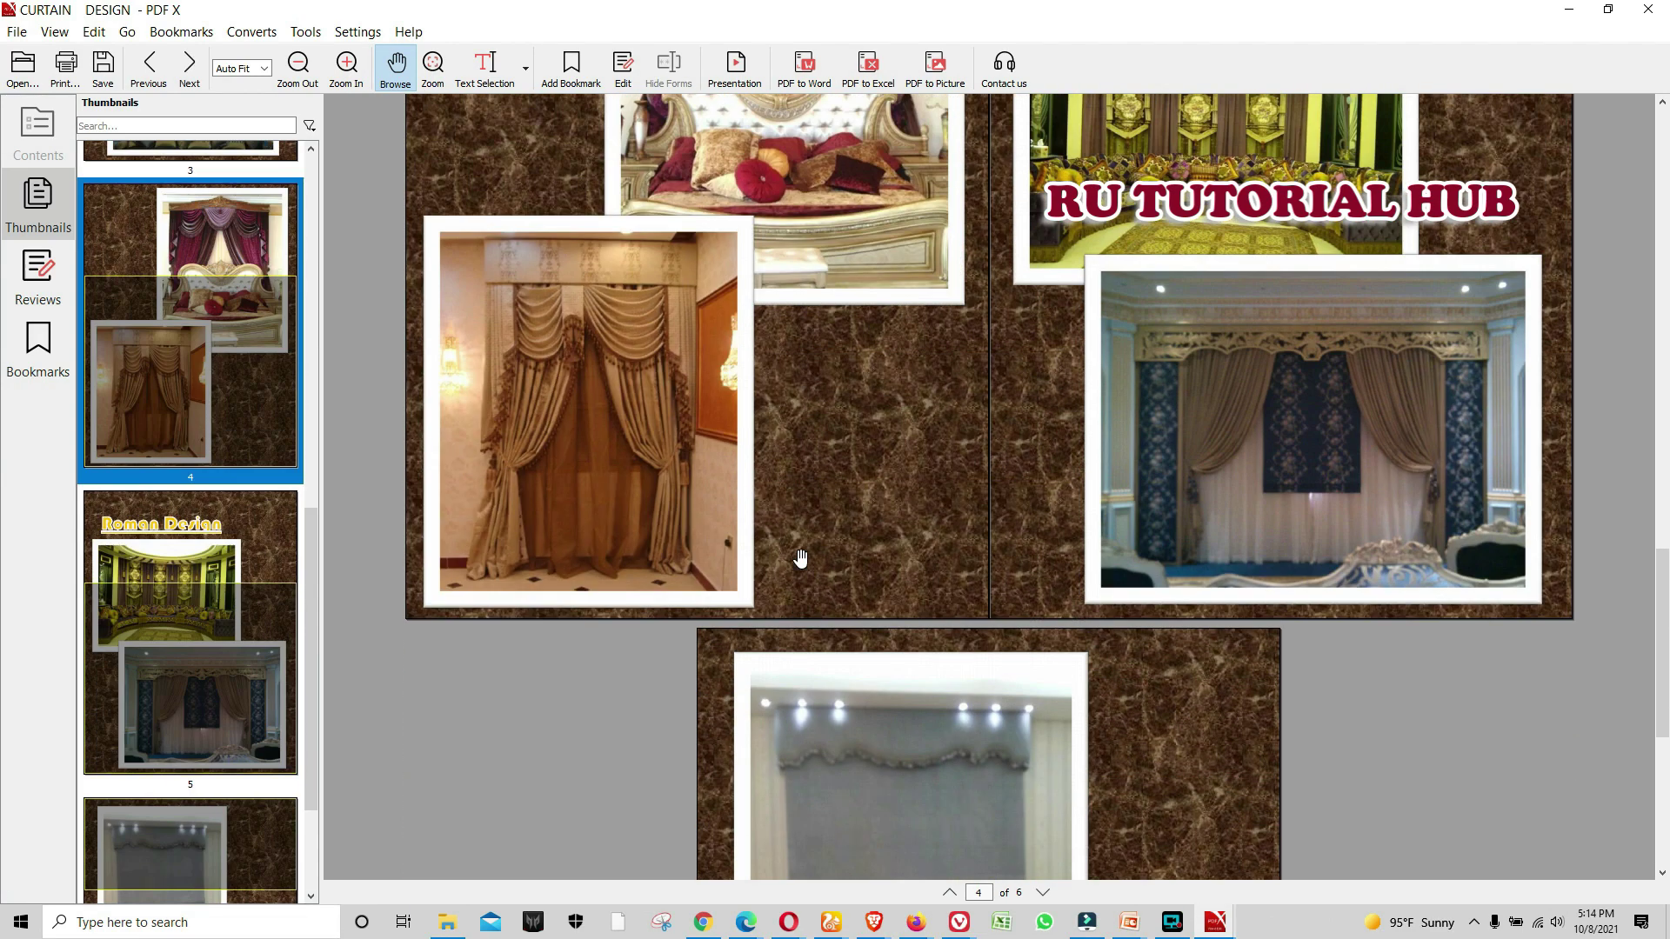
{"action": "scroll", "coordinate": [801, 557], "scroll_direction": "up", "scroll_amount": 3}
{"action": "scroll", "coordinate": [801, 558], "scroll_direction": "up", "scroll_amount": 2}
{"action": "scroll", "coordinate": [801, 558], "scroll_direction": "up", "scroll_amount": 10}
{"action": "scroll", "coordinate": [801, 558], "scroll_direction": "up", "scroll_amount": 2}
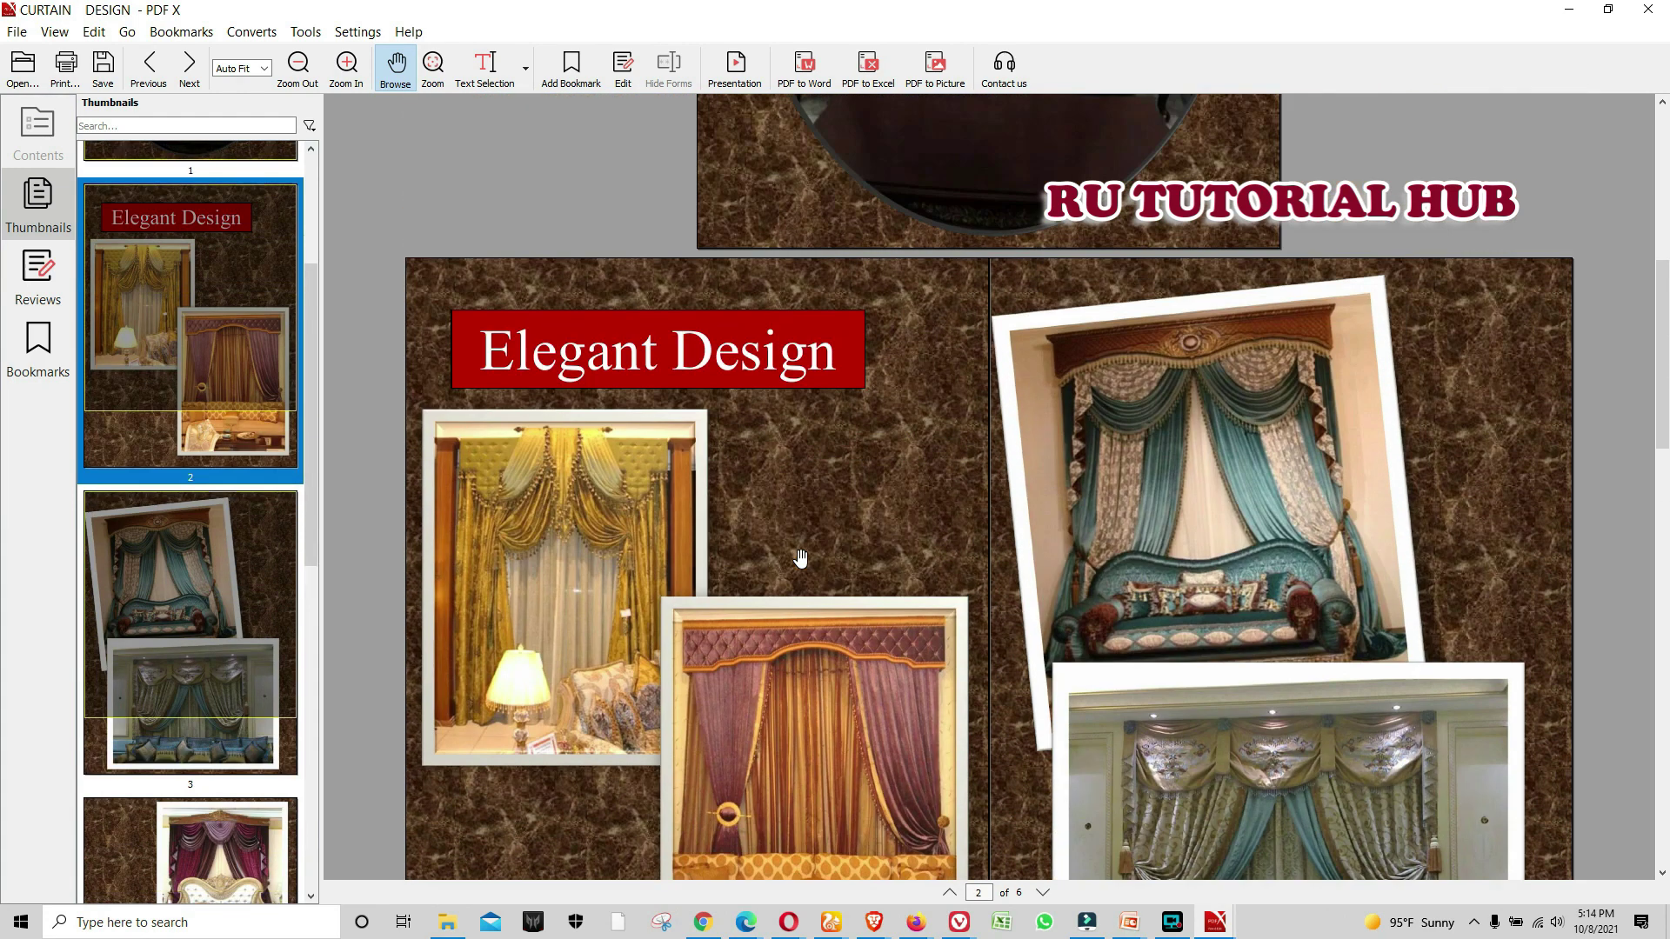
{"action": "scroll", "coordinate": [801, 558], "scroll_direction": "up", "scroll_amount": 1}
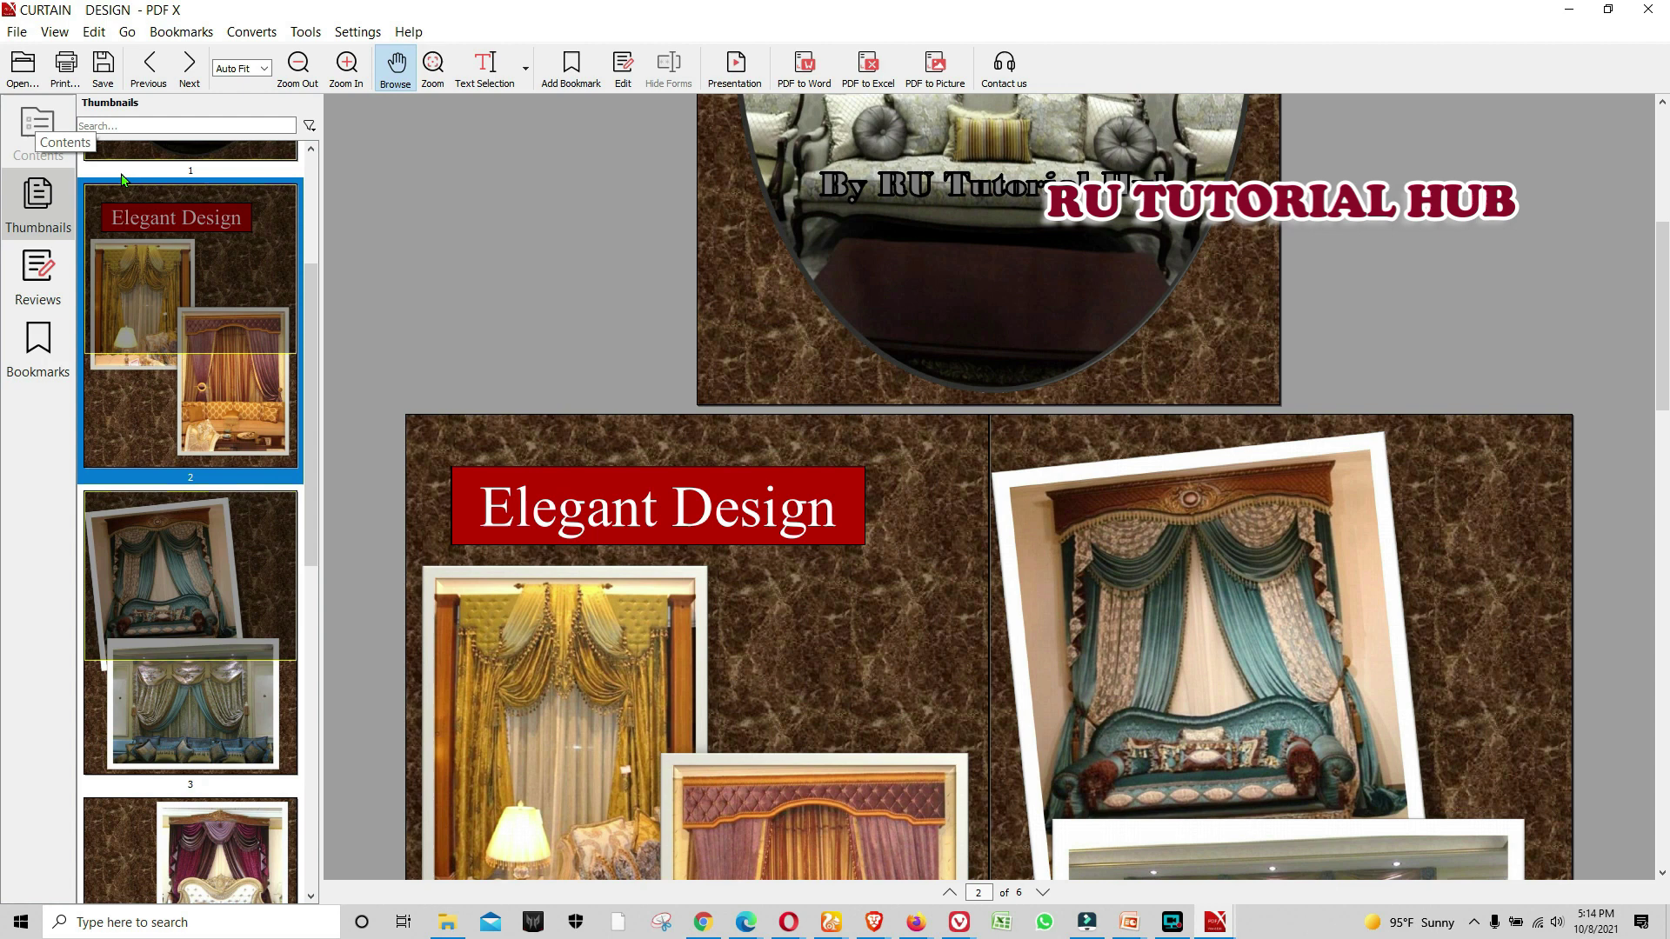
{"action": "scroll", "coordinate": [780, 378], "scroll_direction": "down", "scroll_amount": 2}
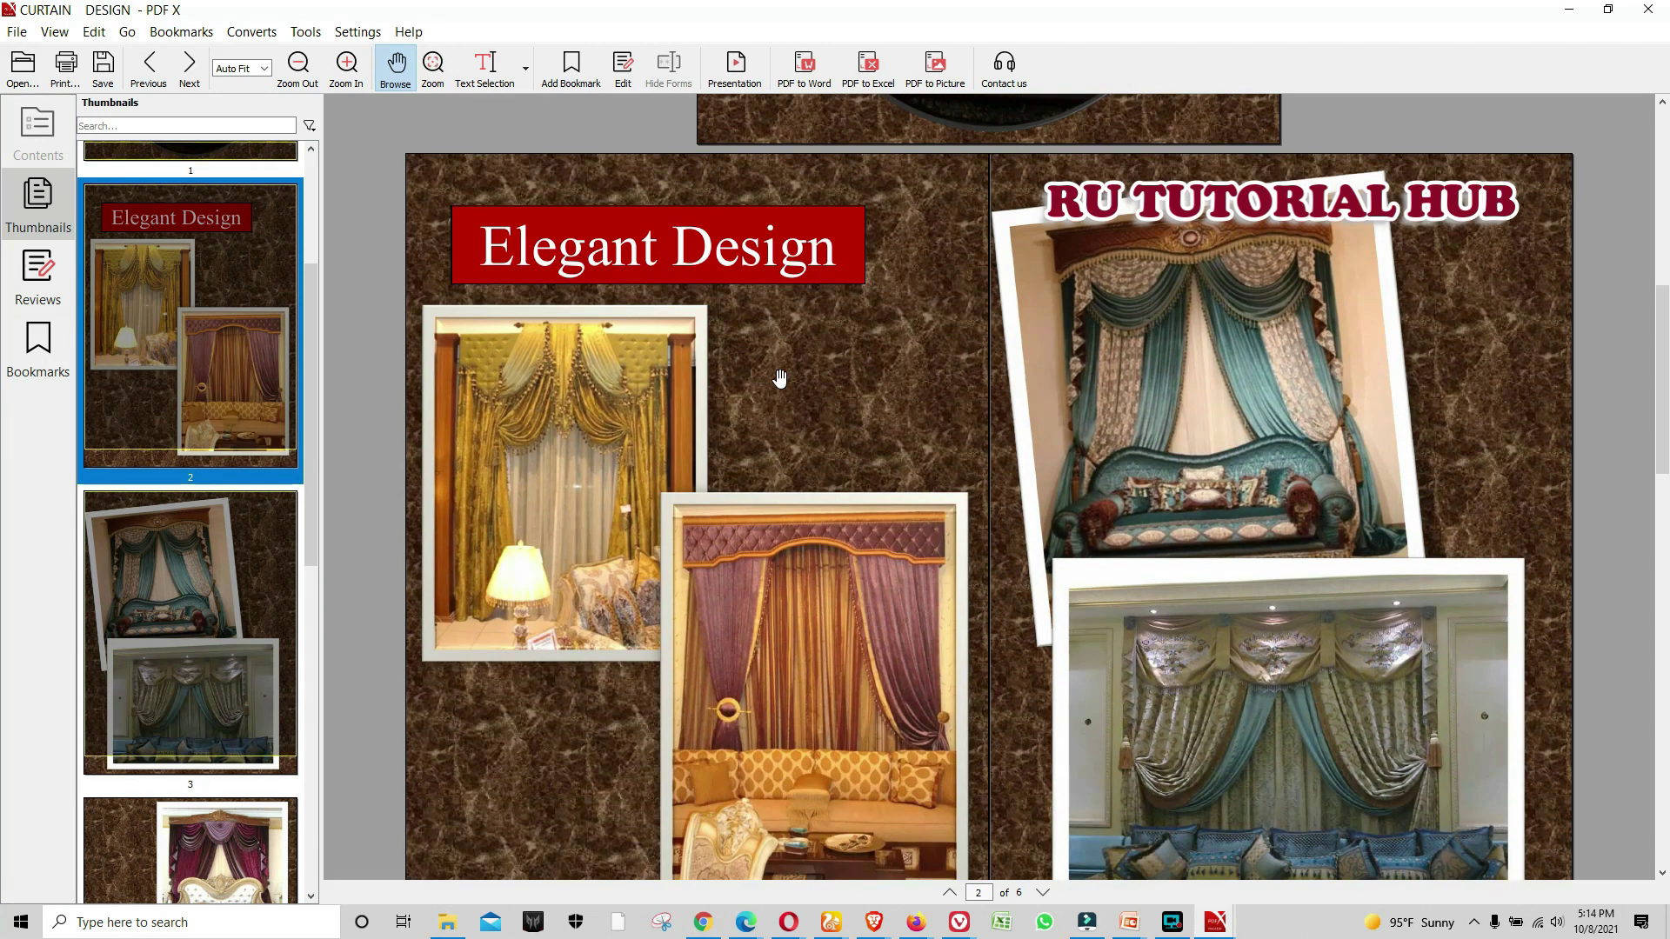
{"action": "scroll", "coordinate": [780, 377], "scroll_direction": "down", "scroll_amount": 2}
{"action": "scroll", "coordinate": [779, 378], "scroll_direction": "down", "scroll_amount": 2}
{"action": "scroll", "coordinate": [779, 378], "scroll_direction": "down", "scroll_amount": 2}
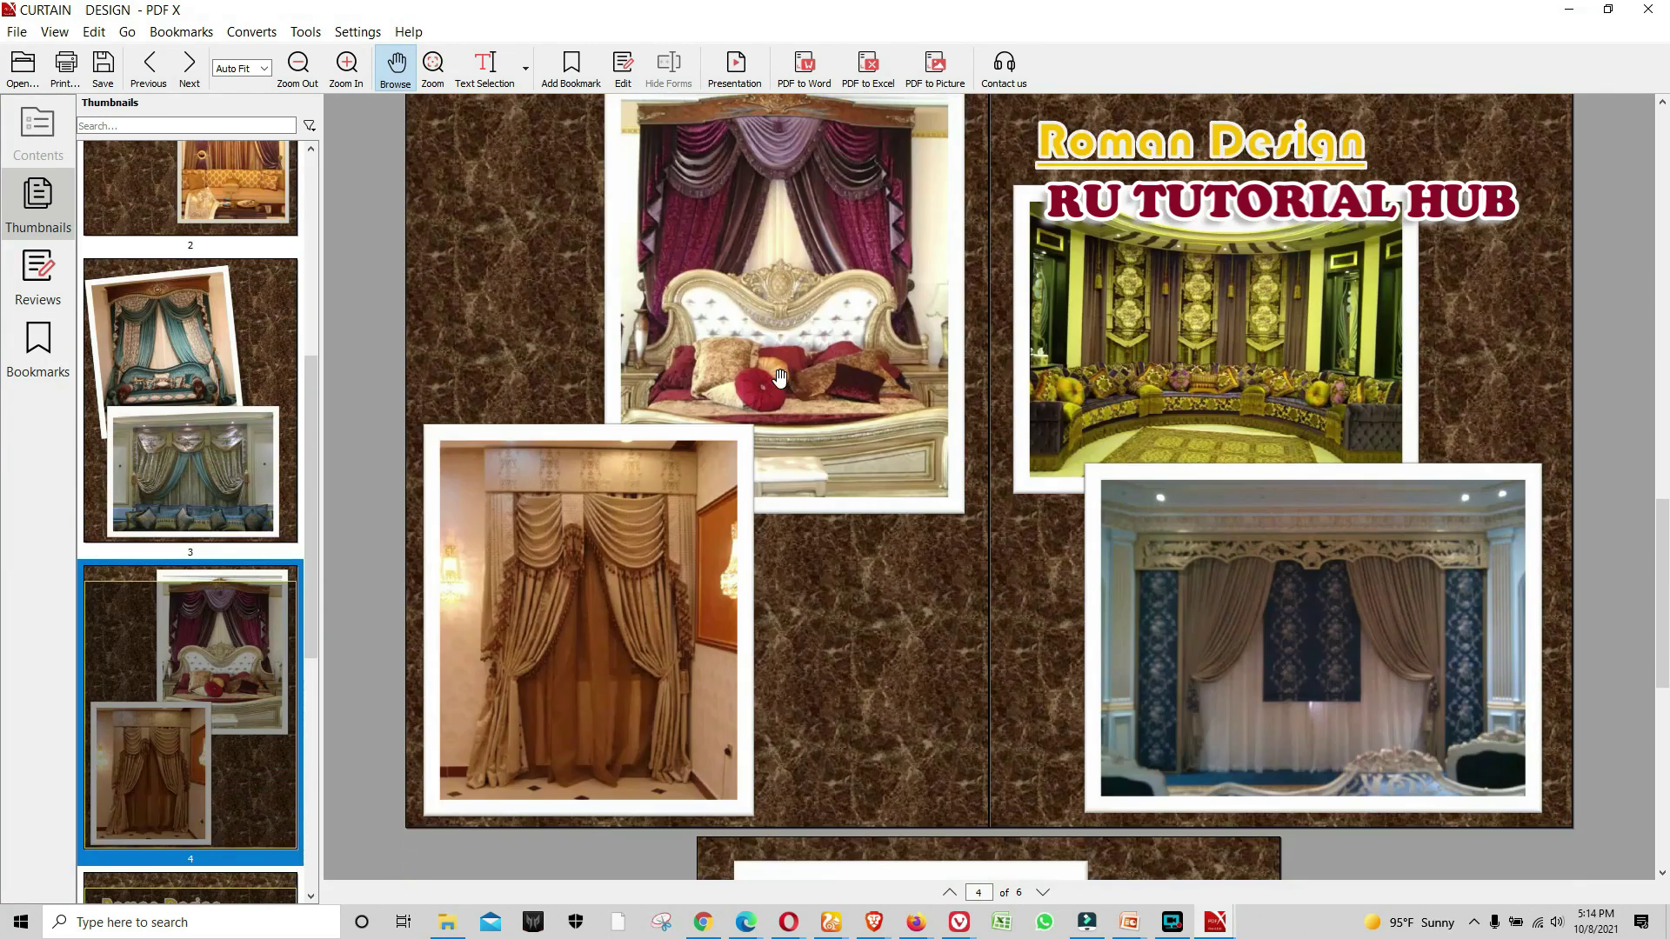
{"action": "scroll", "coordinate": [779, 378], "scroll_direction": "down", "scroll_amount": 2}
{"action": "scroll", "coordinate": [780, 378], "scroll_direction": "down", "scroll_amount": 2}
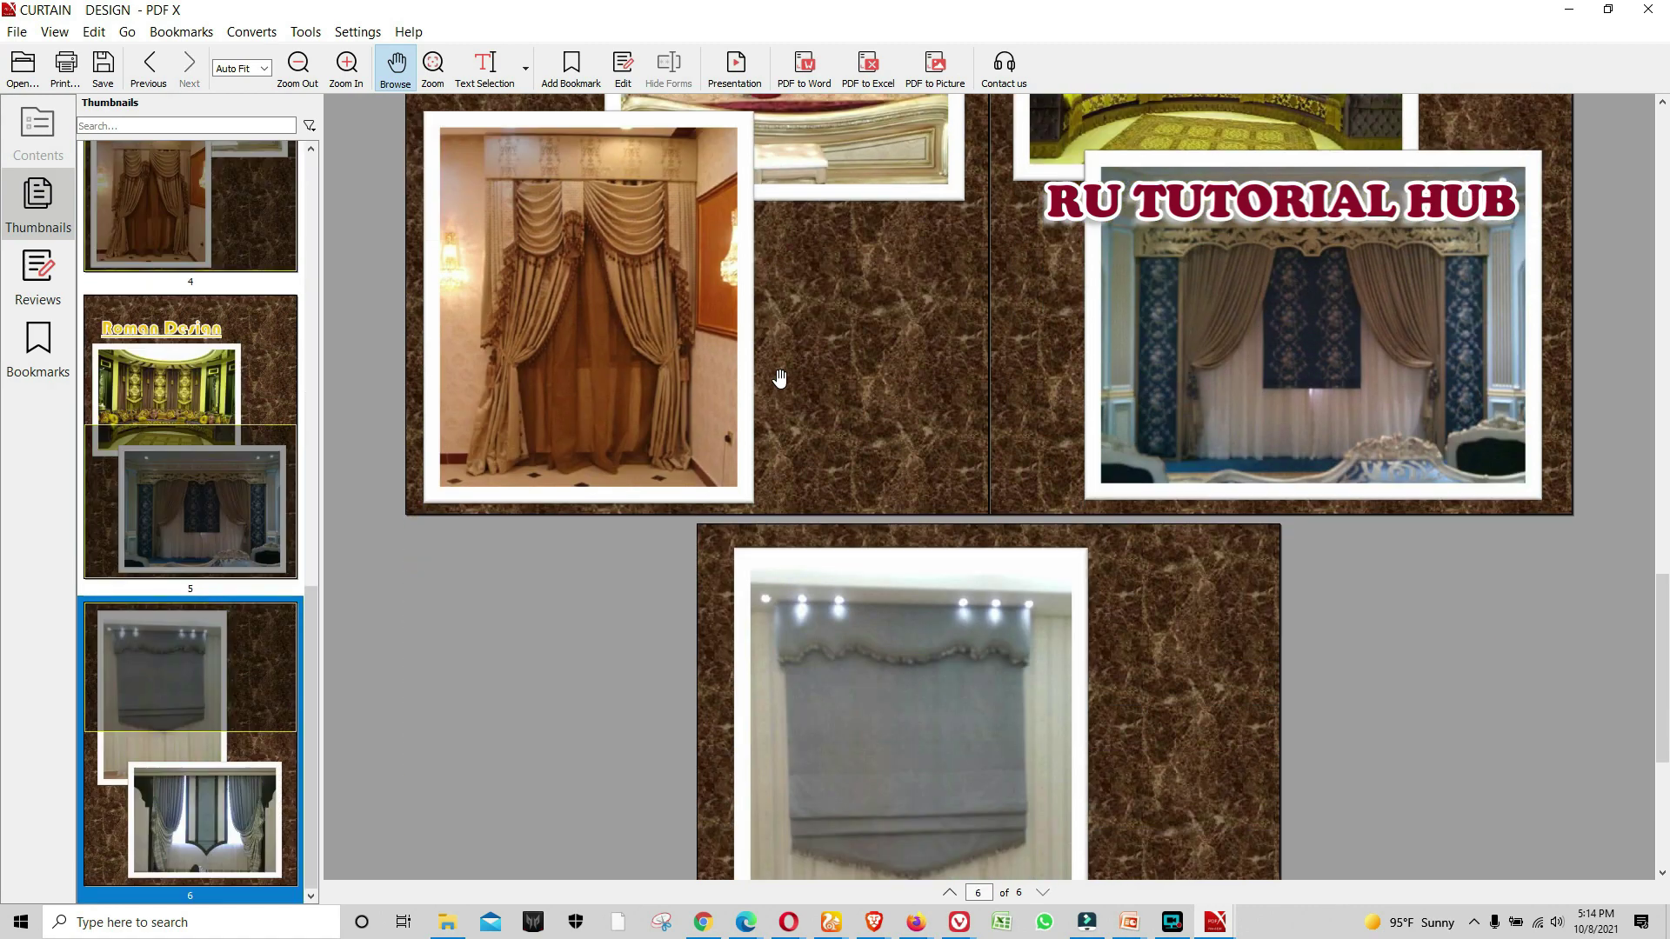
{"action": "scroll", "coordinate": [779, 377], "scroll_direction": "down", "scroll_amount": 2}
{"action": "scroll", "coordinate": [779, 378], "scroll_direction": "down", "scroll_amount": 2}
{"action": "scroll", "coordinate": [779, 377], "scroll_direction": "down", "scroll_amount": 1}
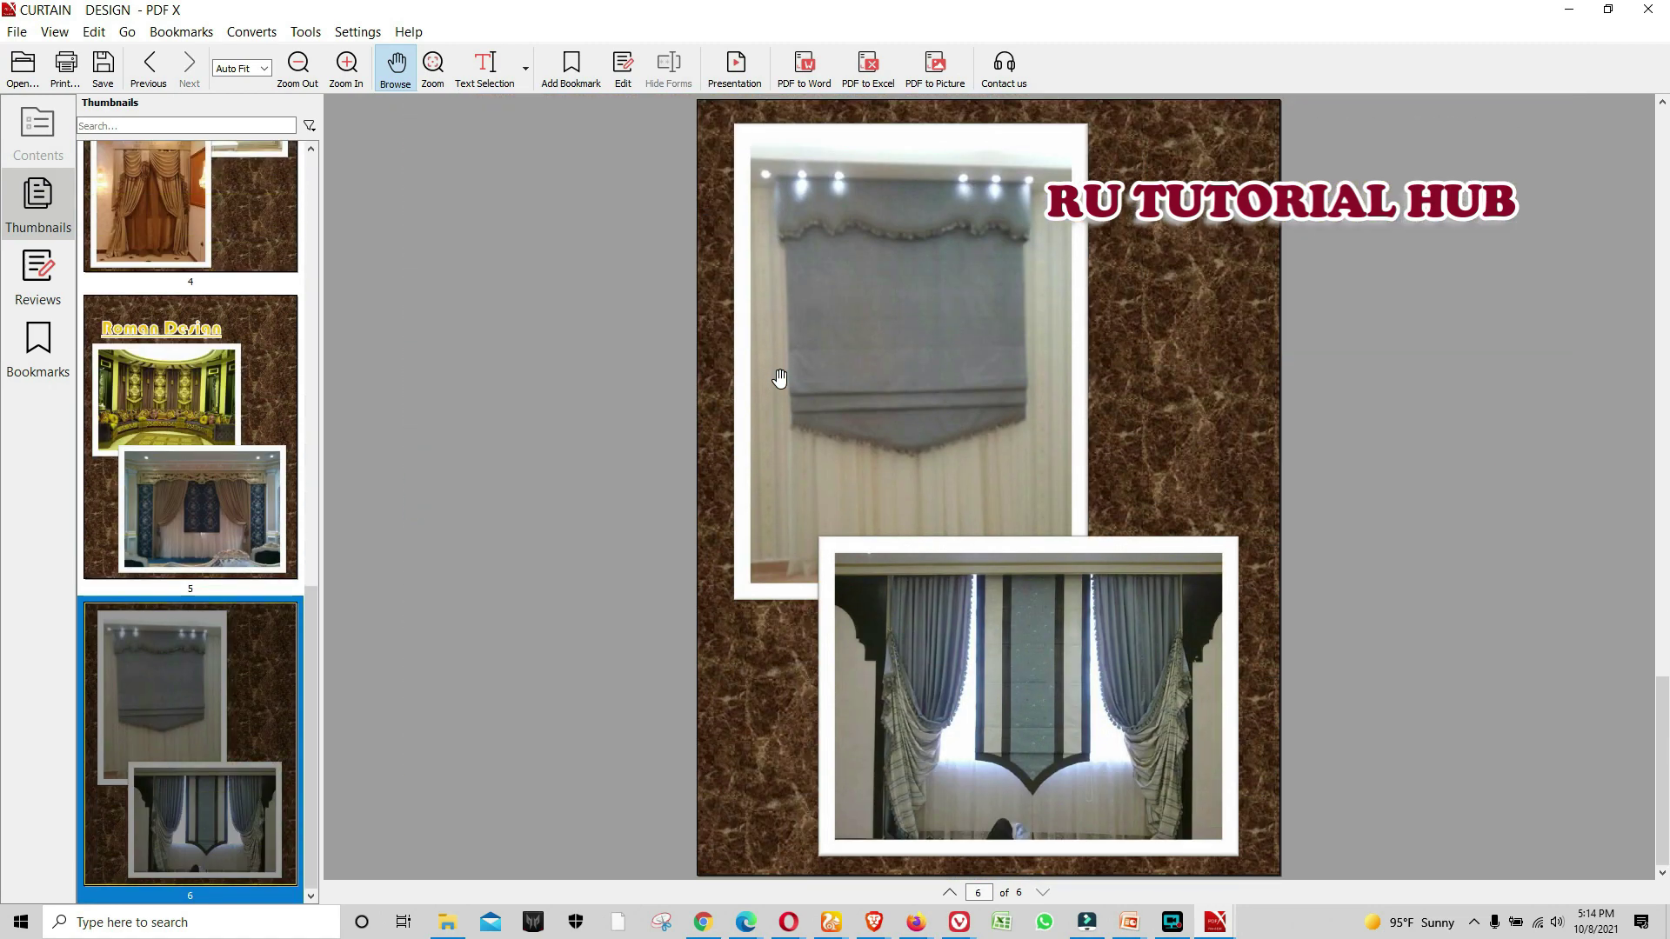
{"action": "scroll", "coordinate": [779, 377], "scroll_direction": "up", "scroll_amount": 2}
{"action": "scroll", "coordinate": [779, 377], "scroll_direction": "up", "scroll_amount": 2}
{"action": "scroll", "coordinate": [779, 378], "scroll_direction": "up", "scroll_amount": 2}
{"action": "scroll", "coordinate": [779, 378], "scroll_direction": "up", "scroll_amount": 2}
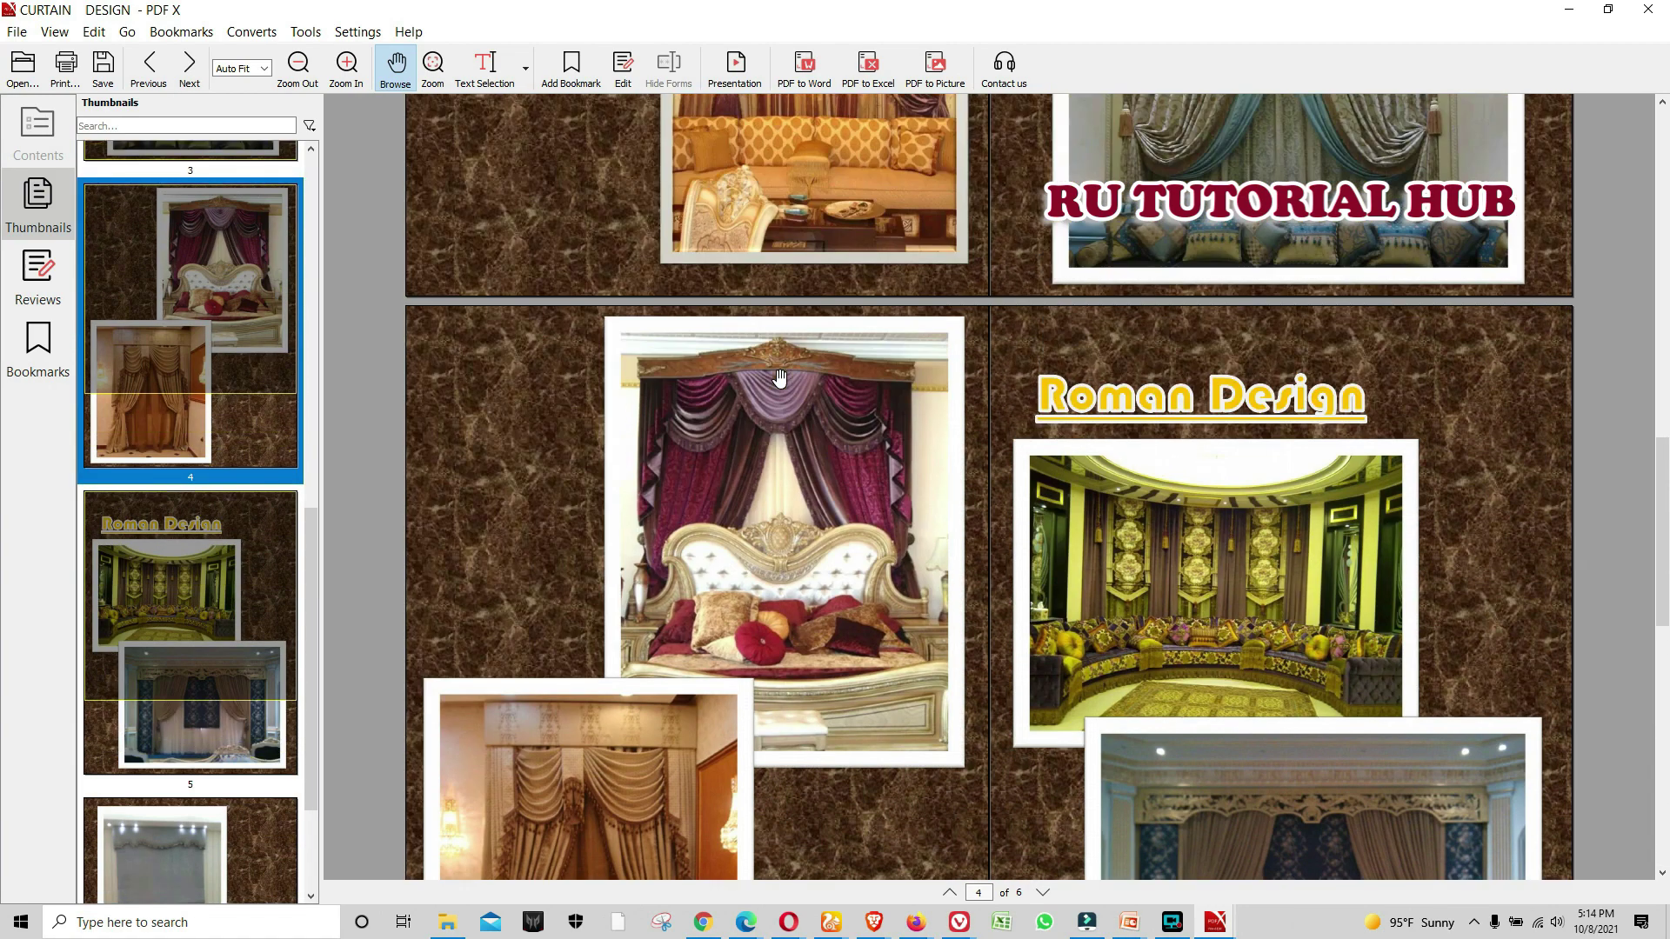
{"action": "scroll", "coordinate": [780, 378], "scroll_direction": "up", "scroll_amount": 2}
{"action": "scroll", "coordinate": [779, 378], "scroll_direction": "up", "scroll_amount": 2}
{"action": "scroll", "coordinate": [780, 377], "scroll_direction": "up", "scroll_amount": 2}
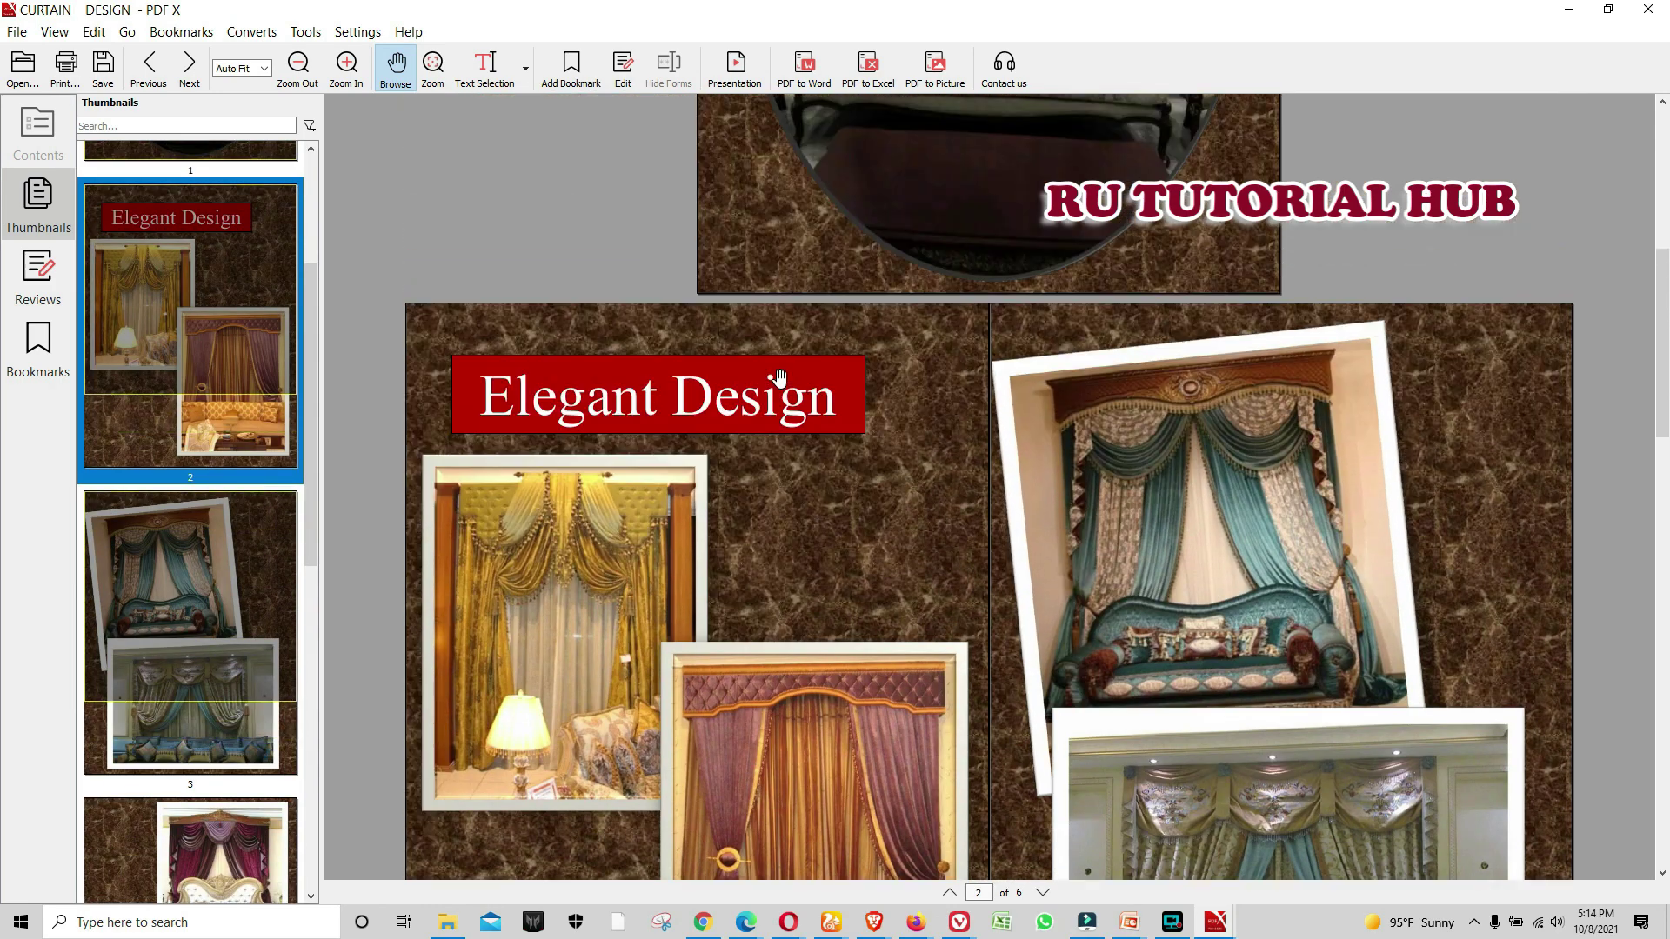
{"action": "scroll", "coordinate": [779, 378], "scroll_direction": "up", "scroll_amount": 3}
{"action": "scroll", "coordinate": [779, 378], "scroll_direction": "up", "scroll_amount": 3}
{"action": "scroll", "coordinate": [779, 377], "scroll_direction": "up", "scroll_amount": 3}
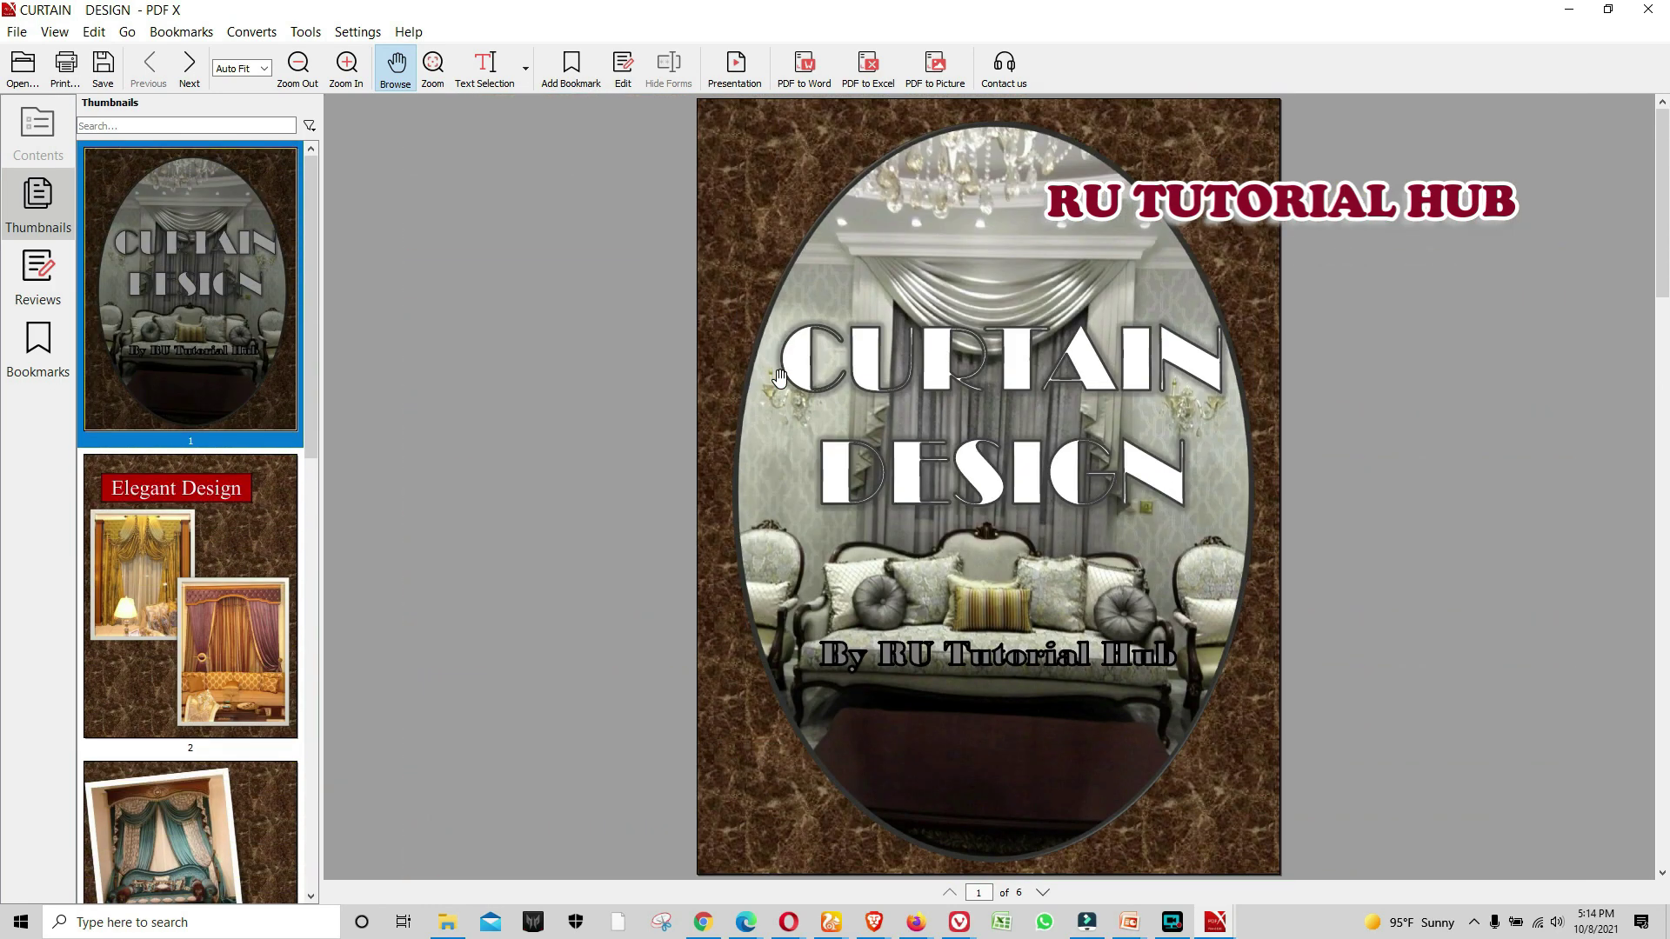